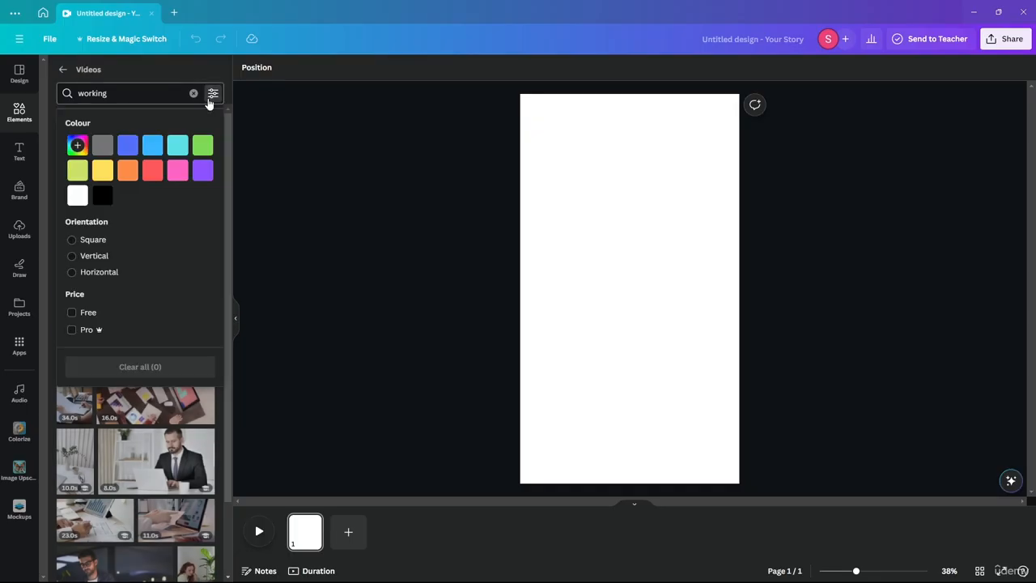
Filter the "working" video results to vertical orientation and close the filter options
left_click(71, 256)
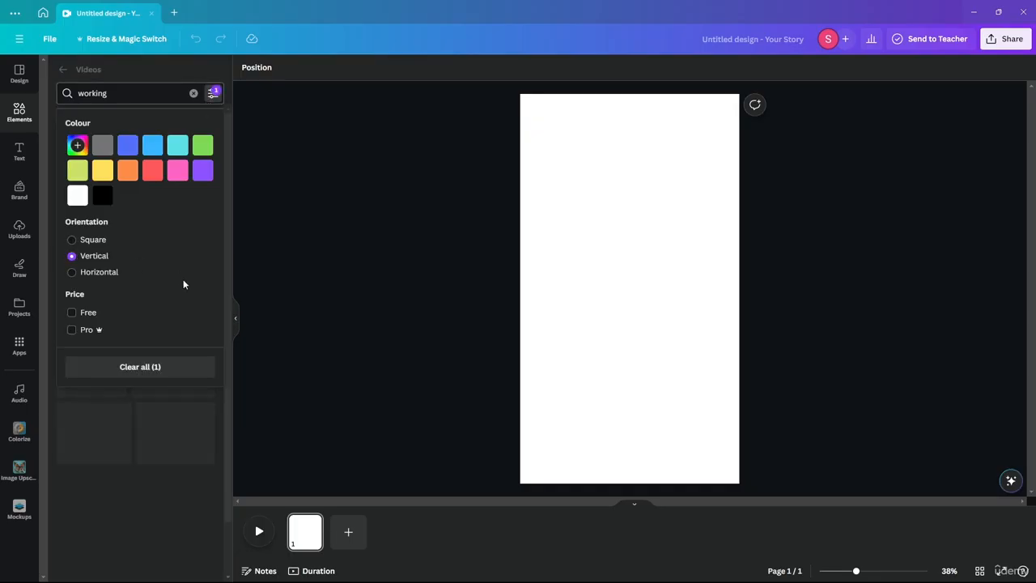
left_click(213, 94)
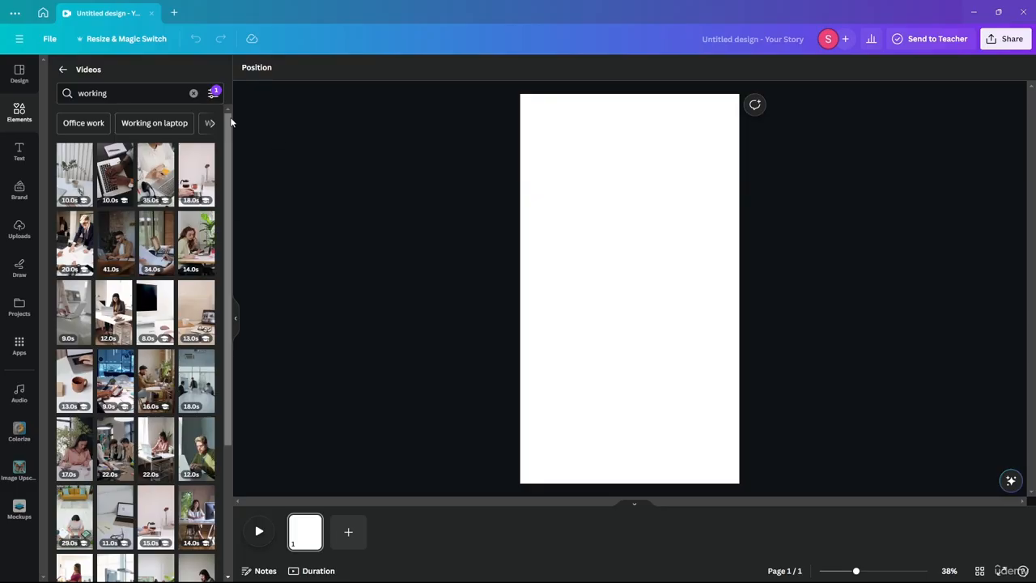
Fill page 1 with the 16-second clip of the stretching woman and add the 12-second office team clip as page 2
scroll(157, 162, "down", 3)
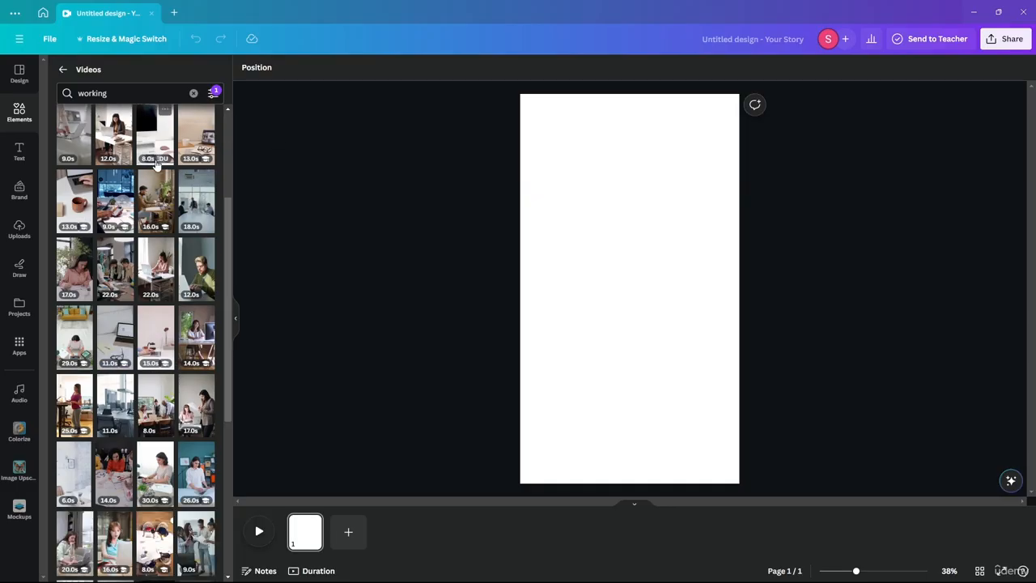
scroll(122, 170, "down", 3)
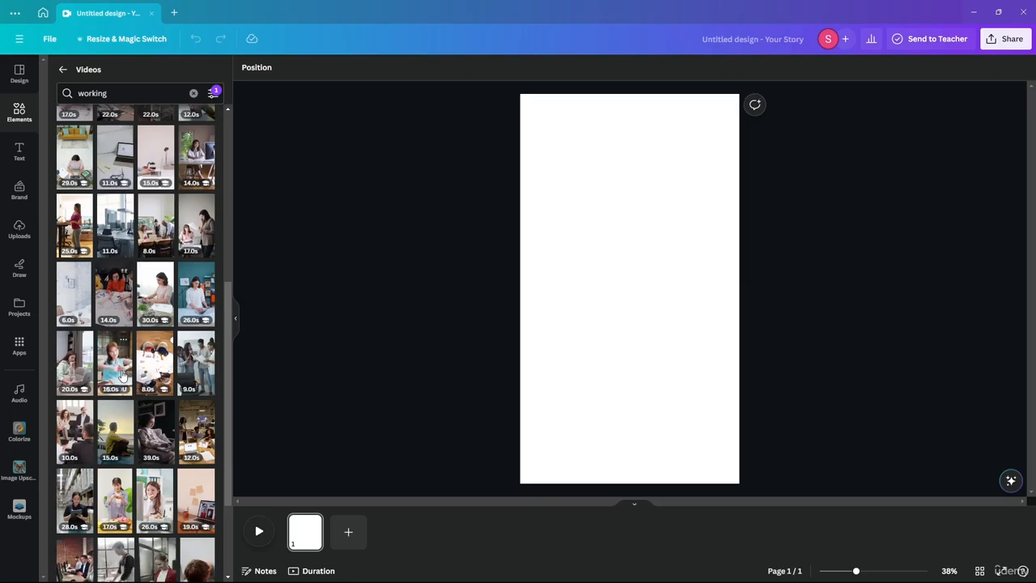
left_click_drag(115, 354, 307, 535)
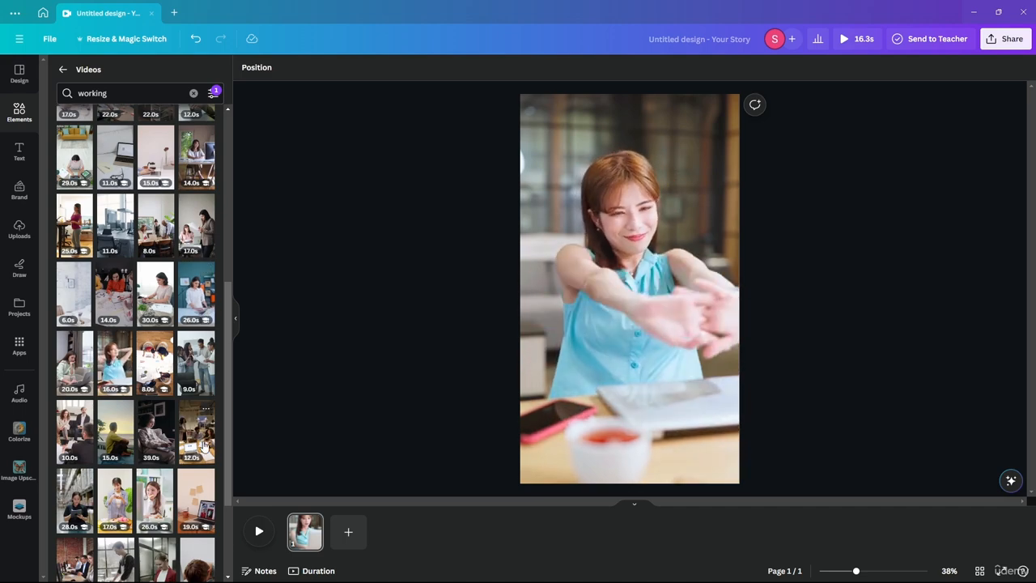
left_click_drag(198, 437, 362, 543)
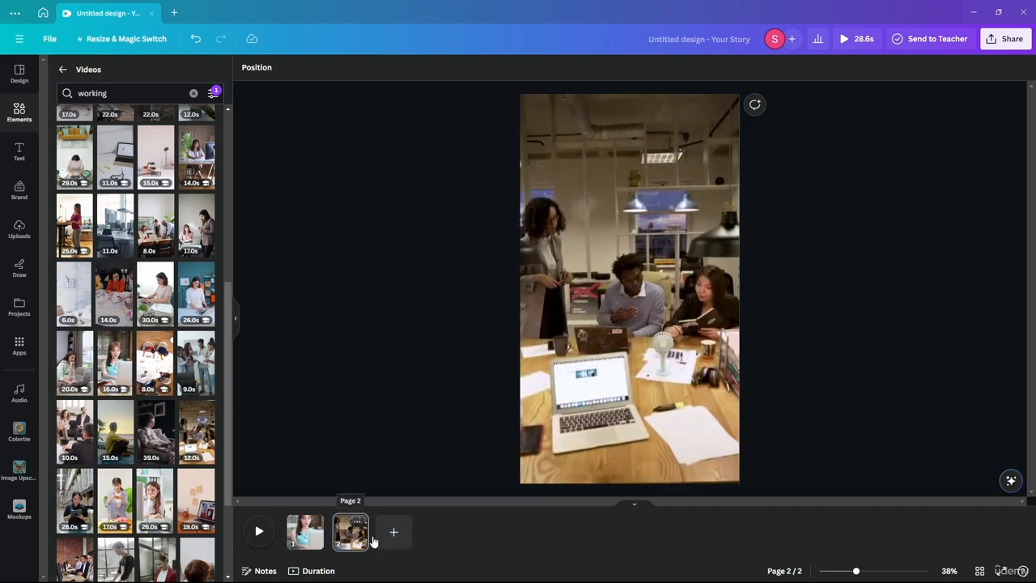
scroll(162, 502, "down", 3)
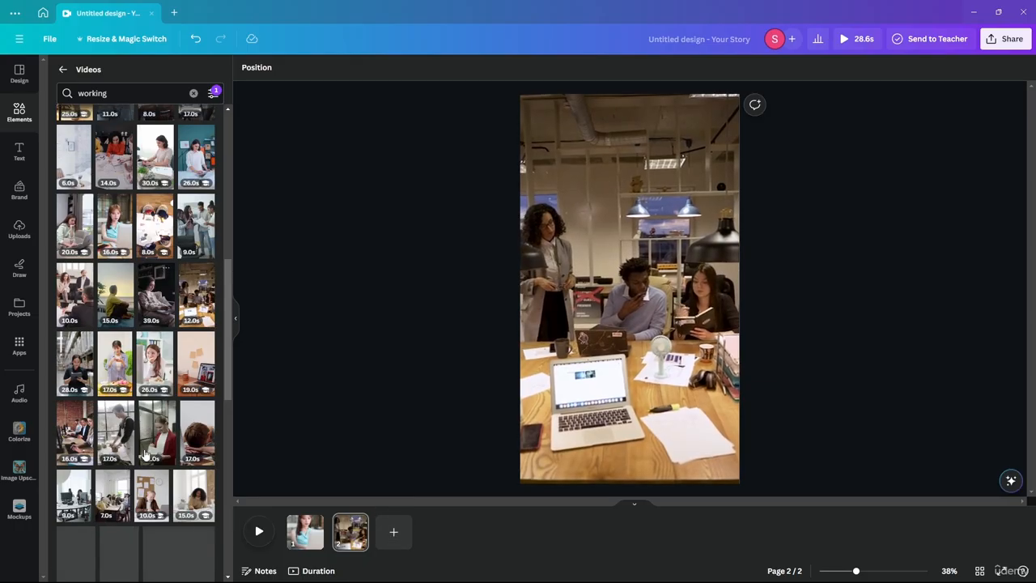
left_click(194, 495)
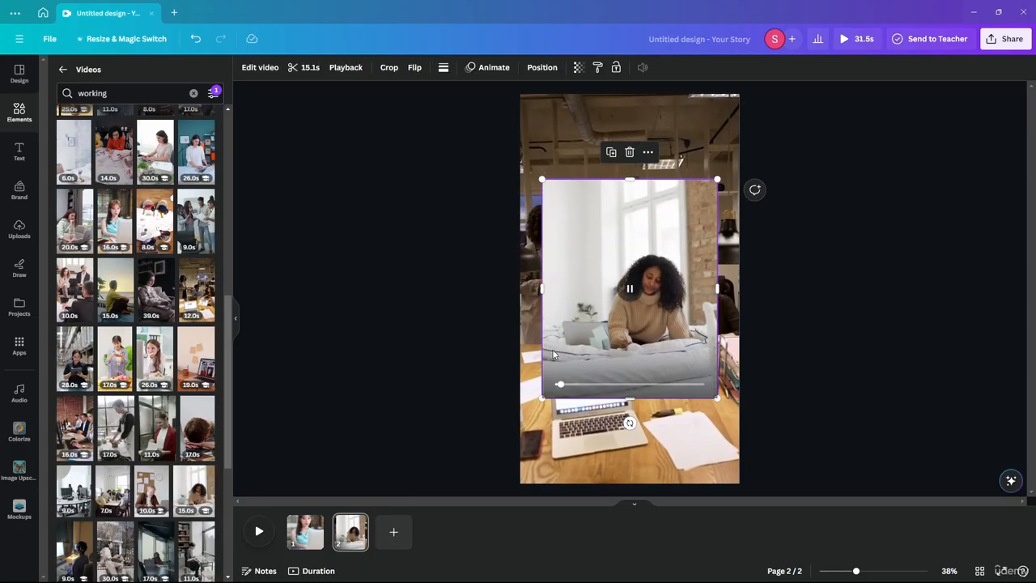
key("Delete")
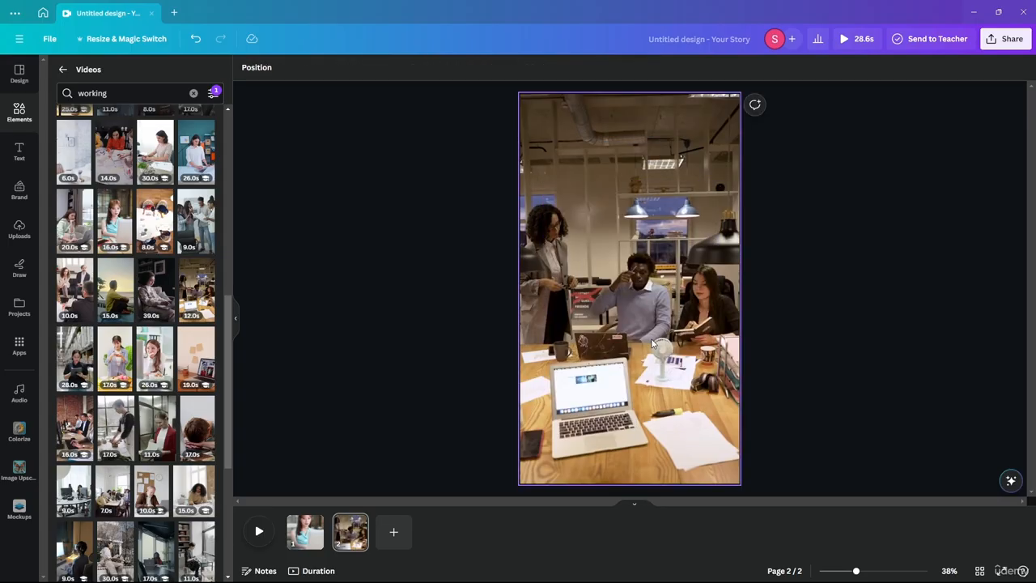
Add the 16-second clip of the bearded man in a laptop meeting as page 3, and leave the video search
scroll(126, 371, "down", 5)
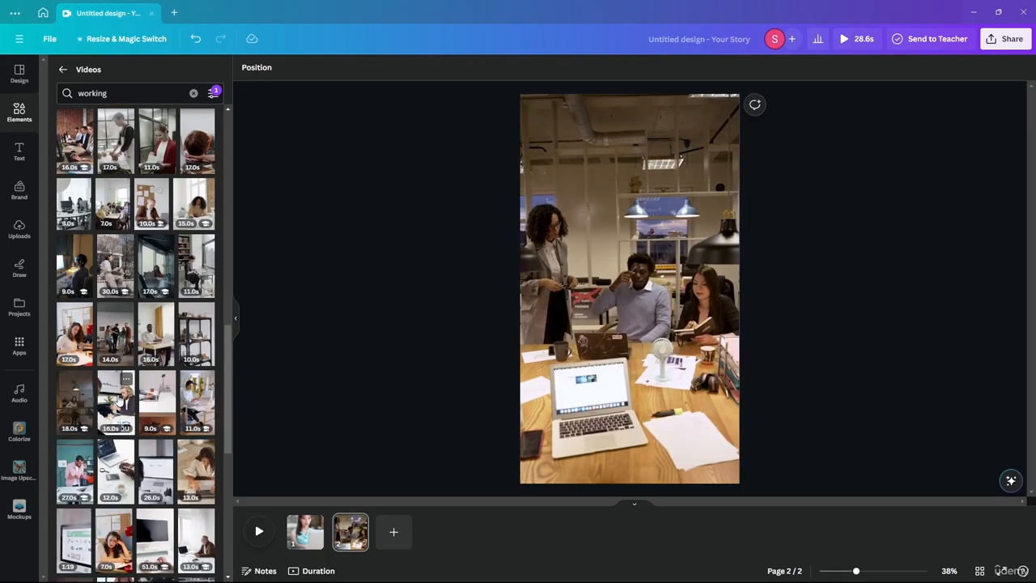
left_click_drag(118, 400, 397, 531)
left_click(790, 298)
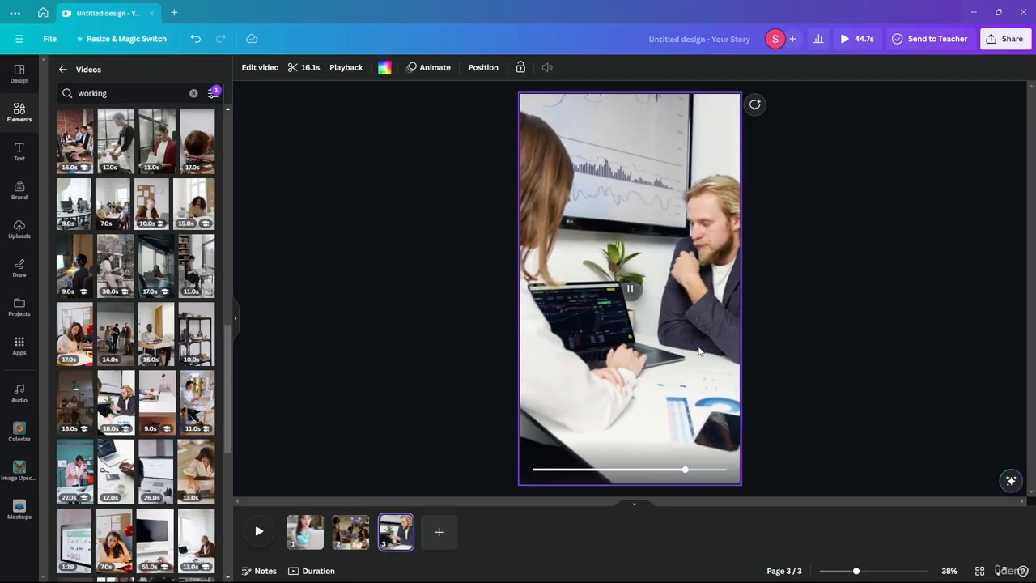
left_click(347, 339)
left_click(193, 93)
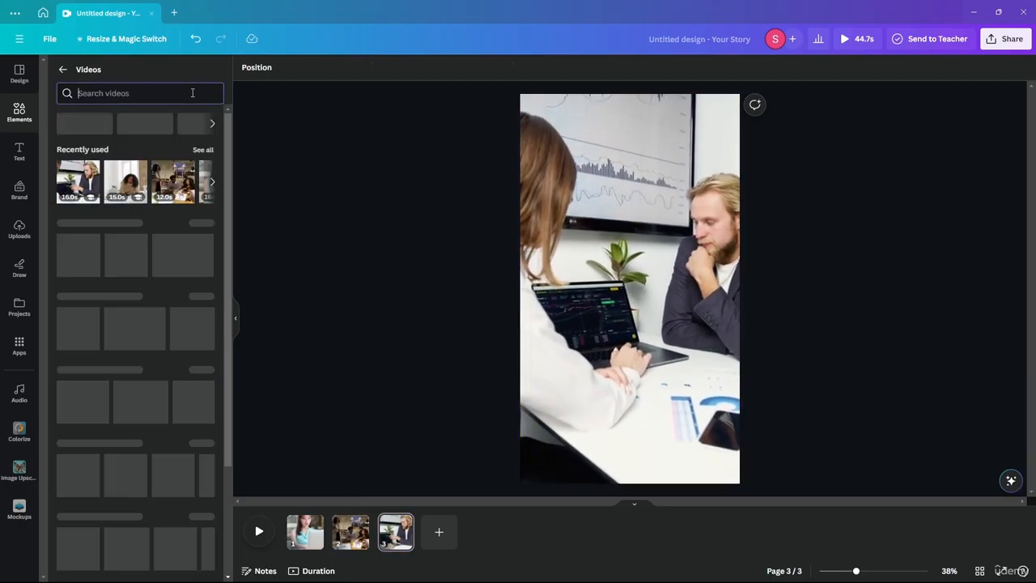
left_click(62, 71)
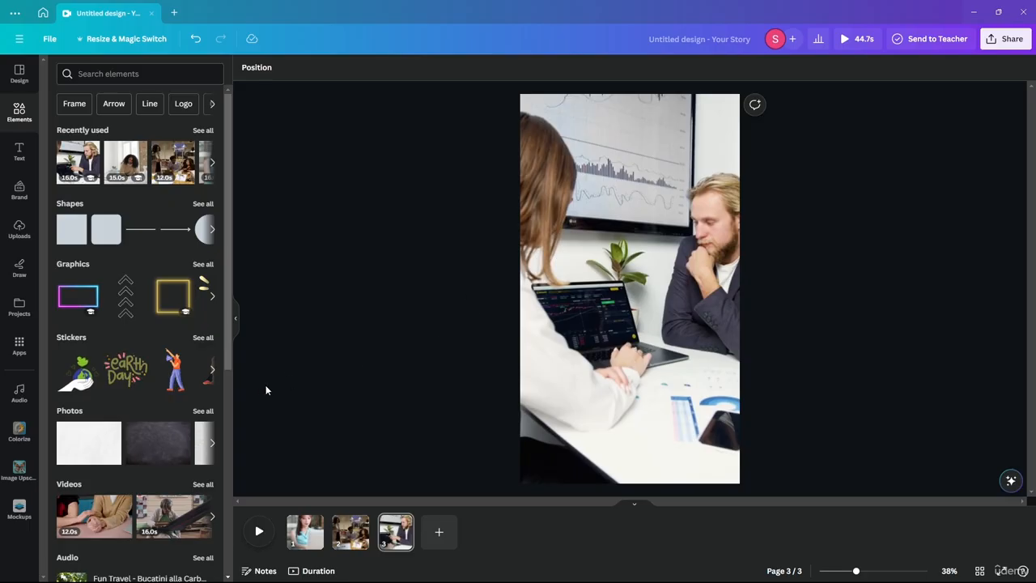
Preview the three uploaded audio tracks one after another
left_click(19, 229)
left_click(194, 153)
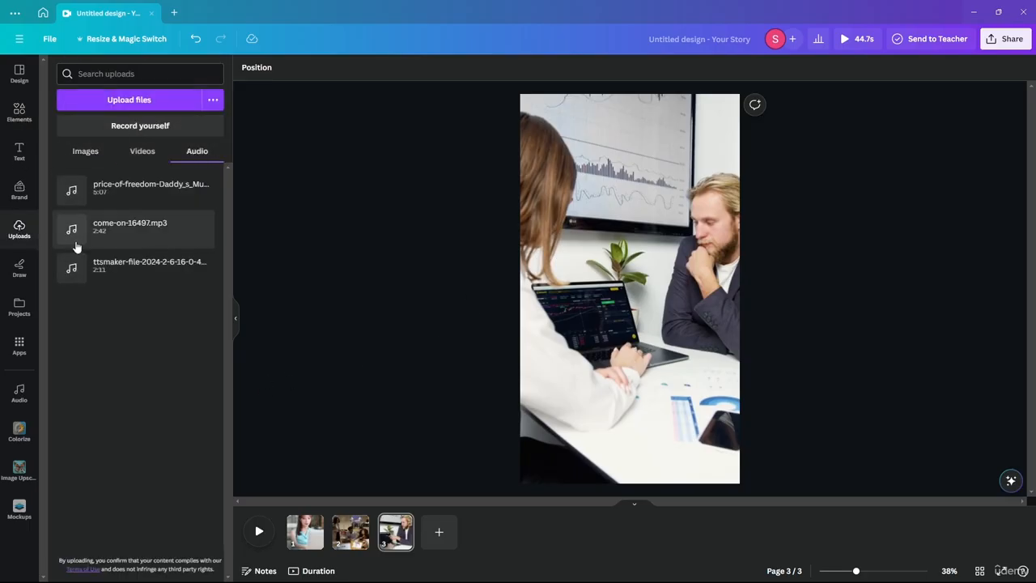
mouse_move(70, 194)
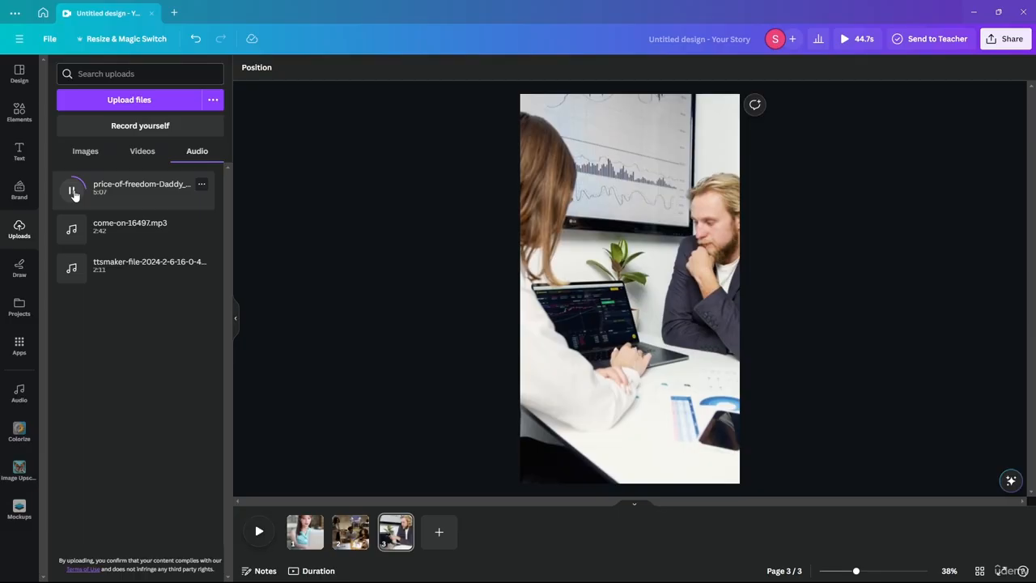
left_click(72, 192)
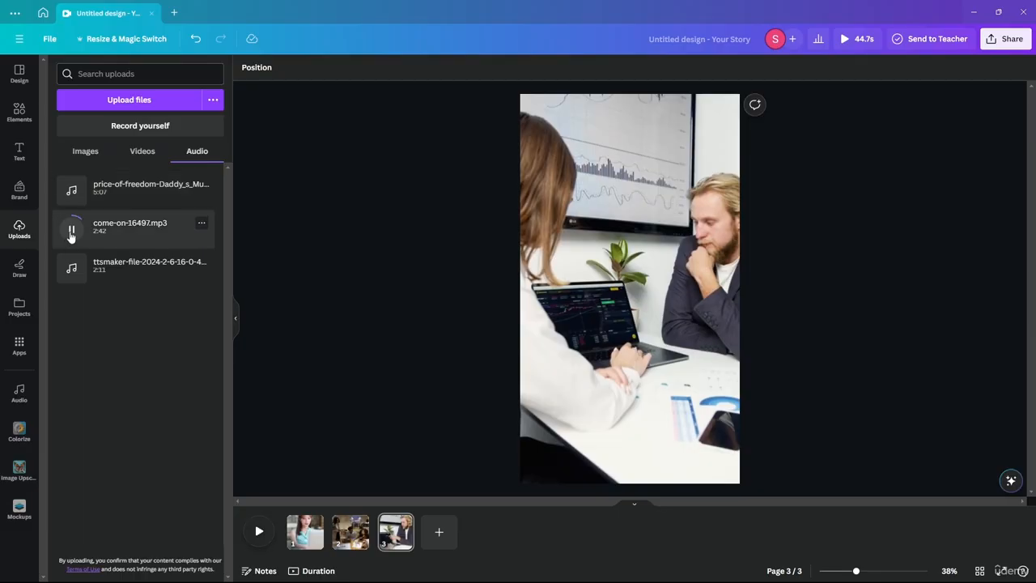
left_click(71, 233)
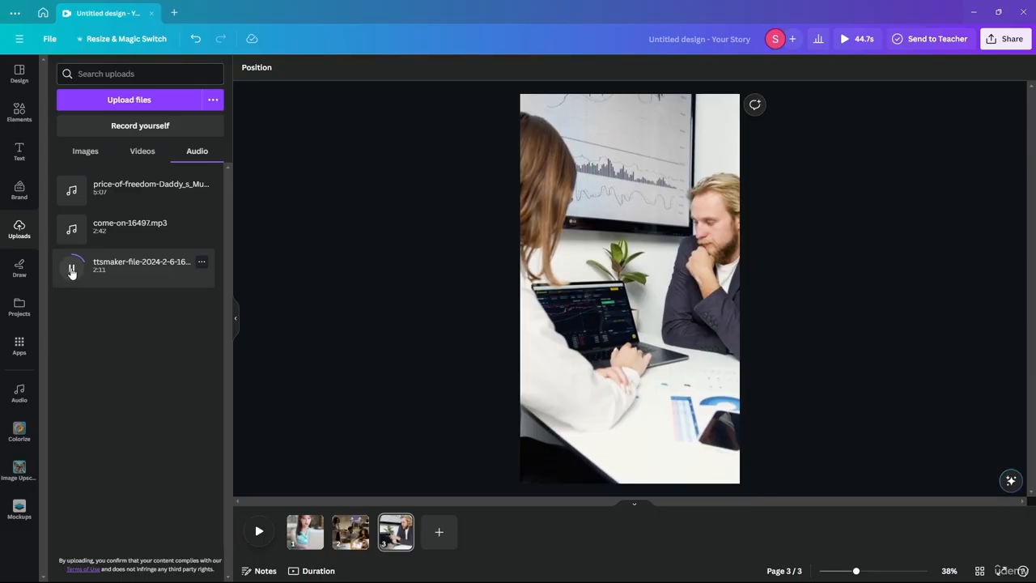
left_click(71, 271)
Add the uploaded track come-on-16497.mp3 to the timeline as background music for all pages
left_click_drag(100, 232, 285, 547)
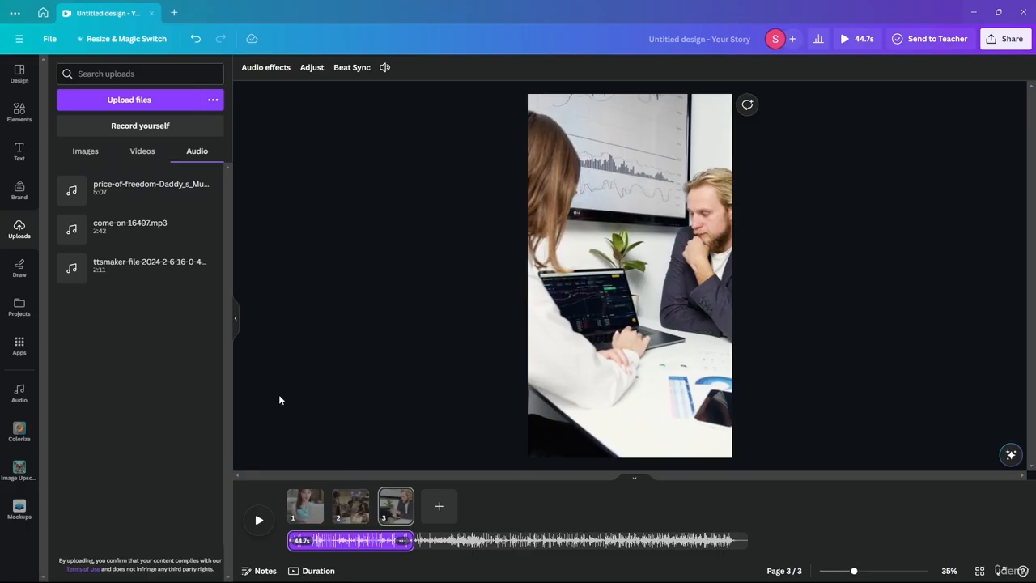
left_click(346, 399)
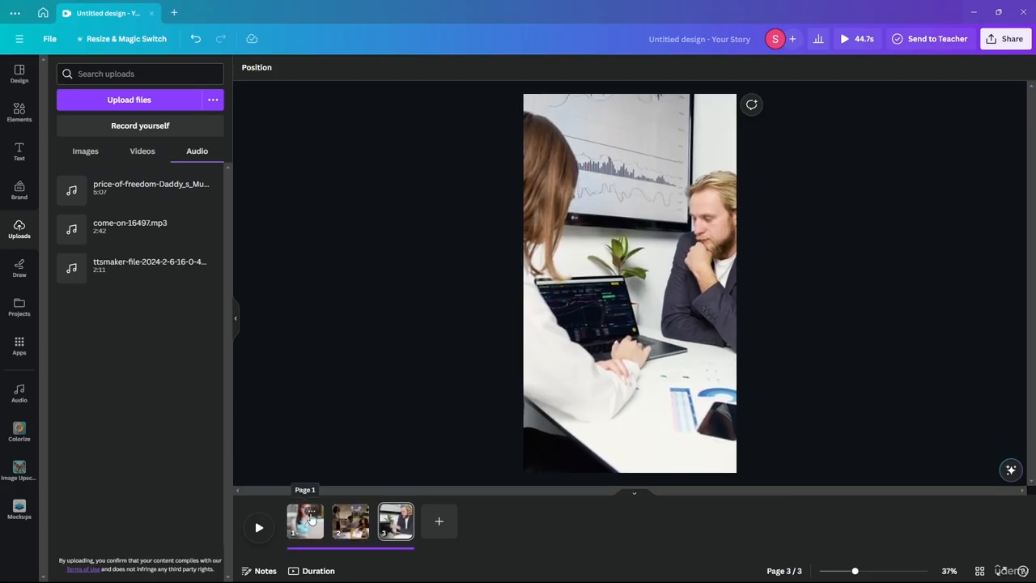
Play the video with its music from page 1 and stop the preview
left_click(306, 527)
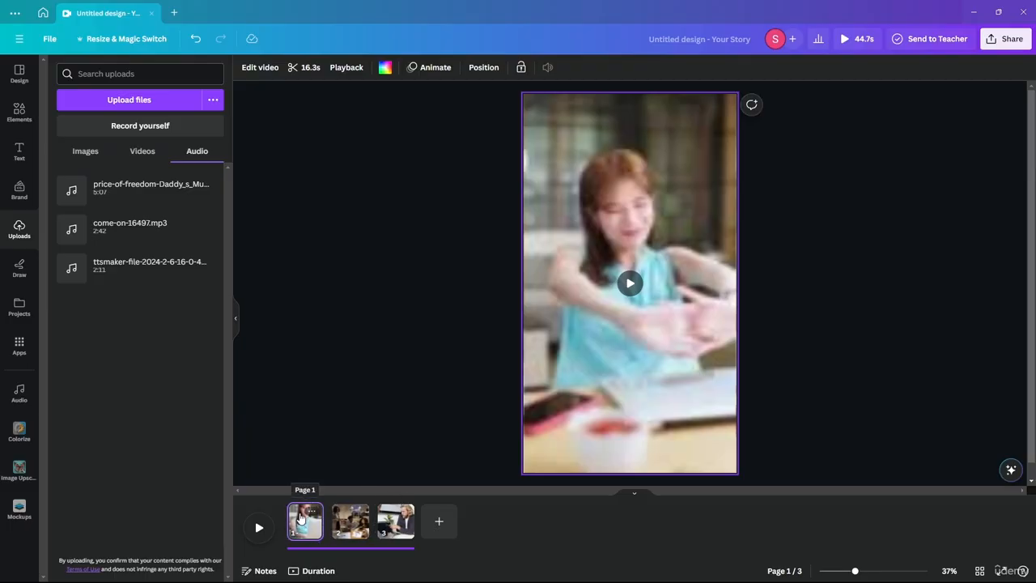
left_click(259, 526)
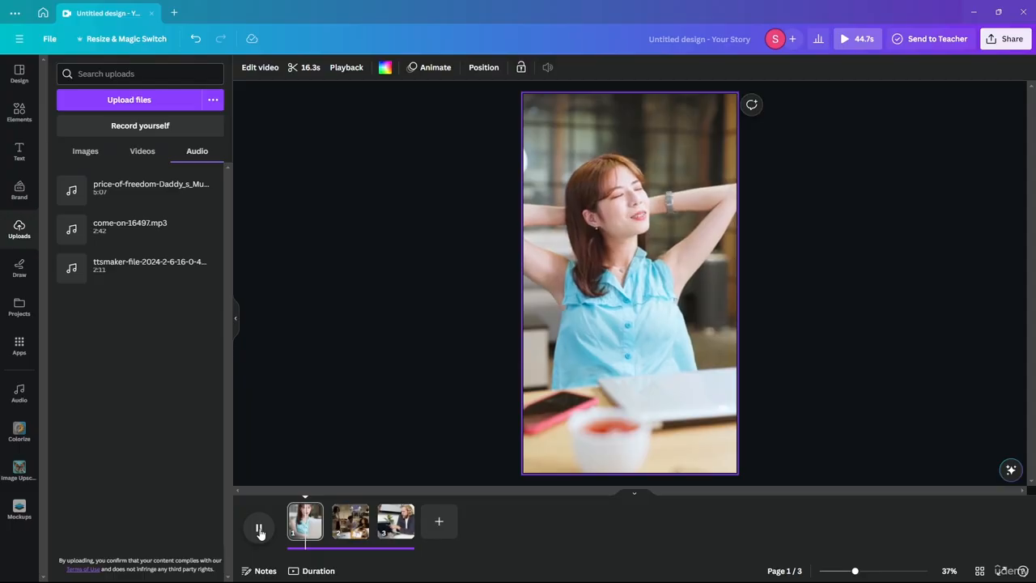
left_click(259, 528)
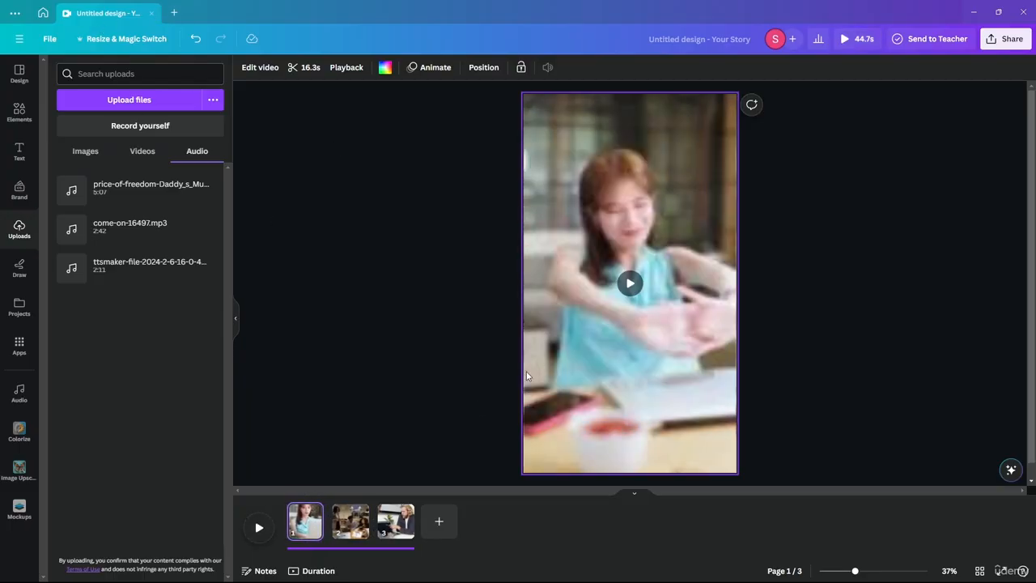
left_click(166, 14)
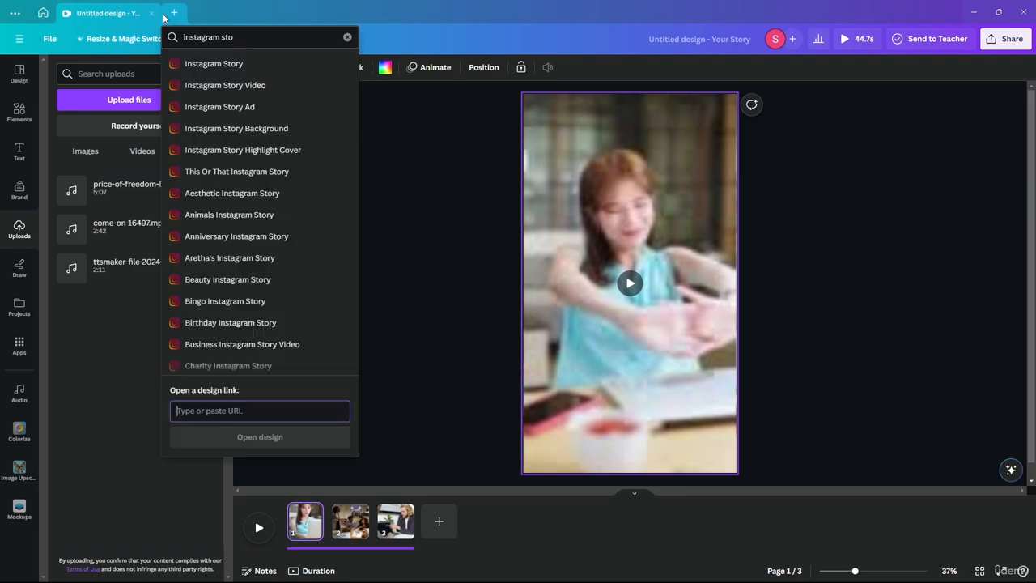
left_click(263, 71)
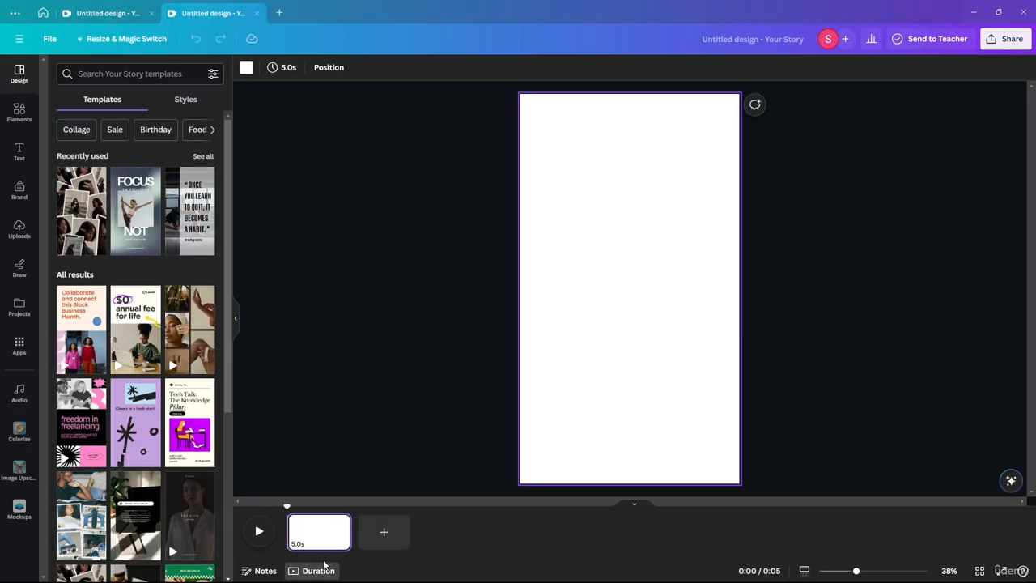
left_click(258, 12)
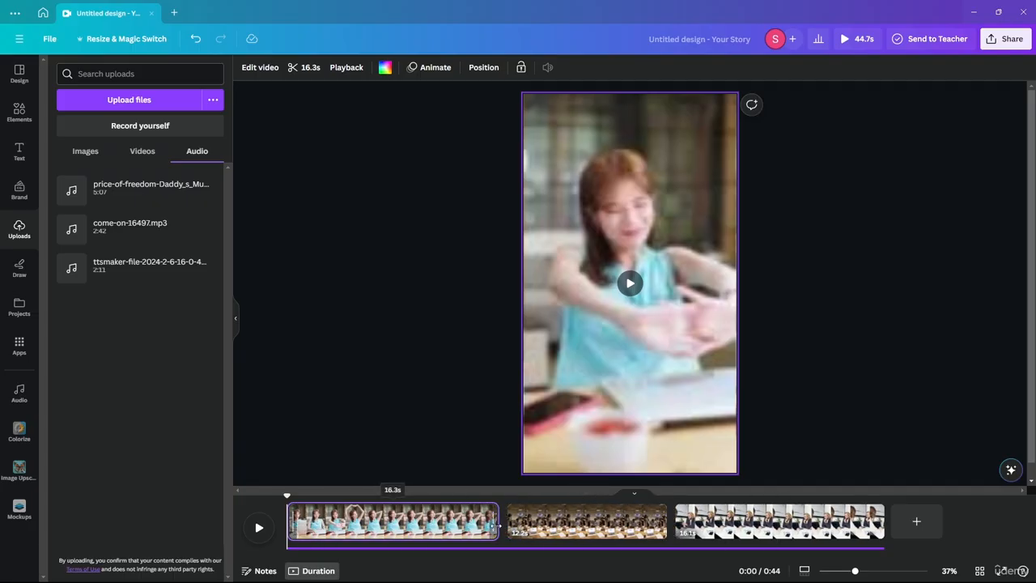
Trim the stretching woman clip to 4.0 s in the duration view and move it to the end of the sequence
left_click_drag(485, 524, 337, 513)
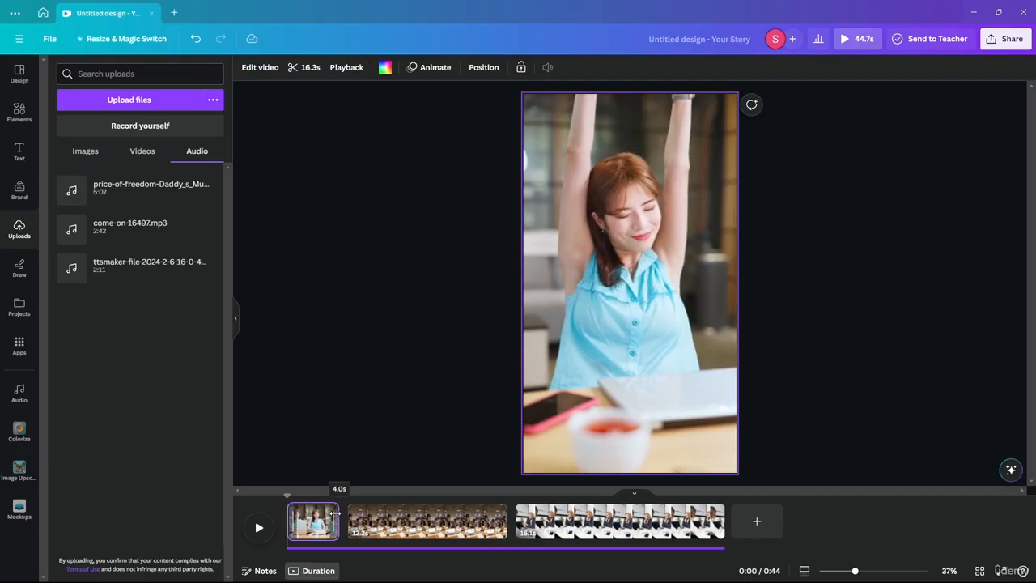
left_click_drag(312, 518, 375, 519)
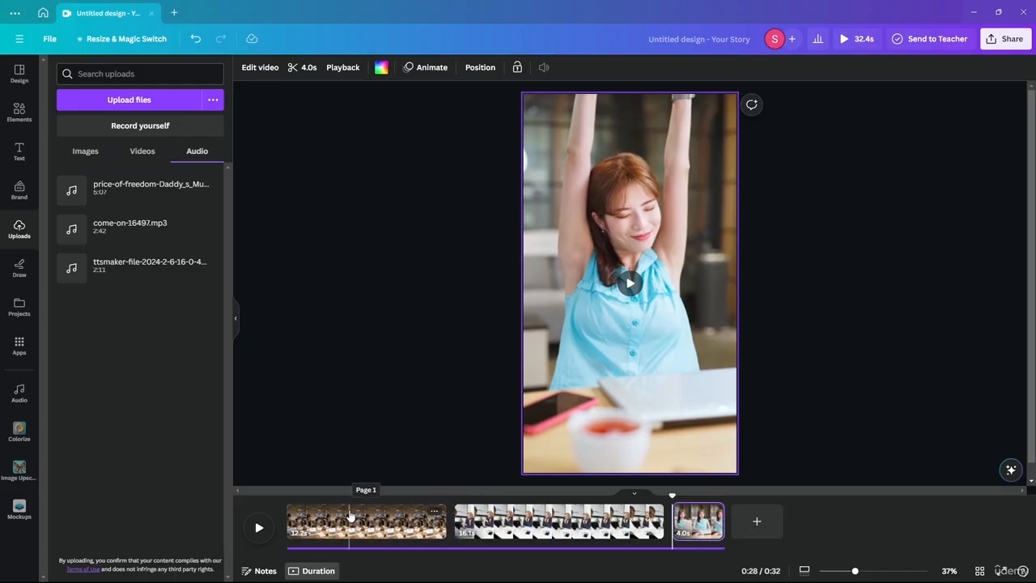
Set the office team, laptop meeting and stretching woman clips to 5.0 s each, and return the playhead to the start
left_click_drag(443, 523, 352, 518)
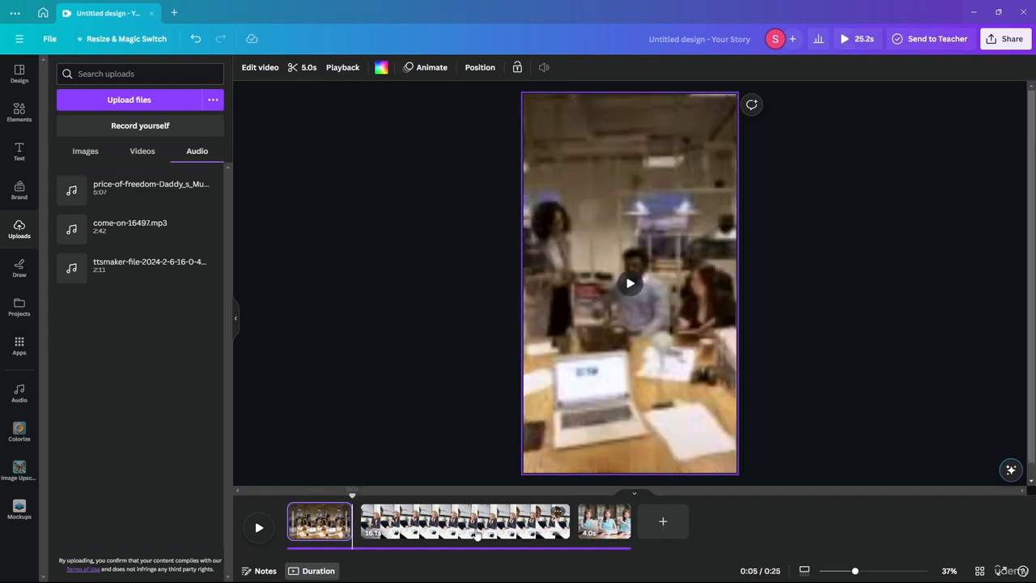
left_click(482, 534)
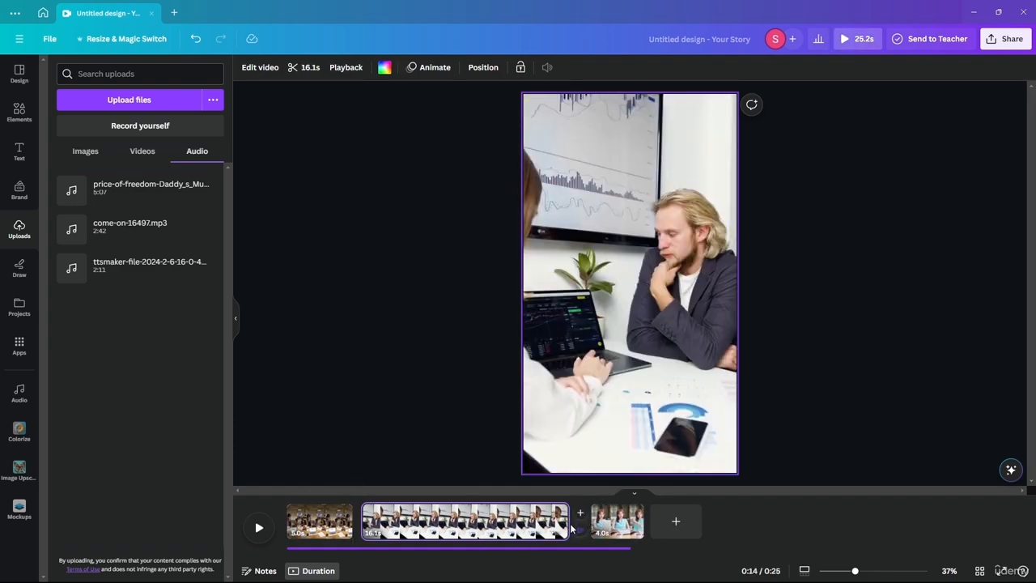
left_click(506, 530)
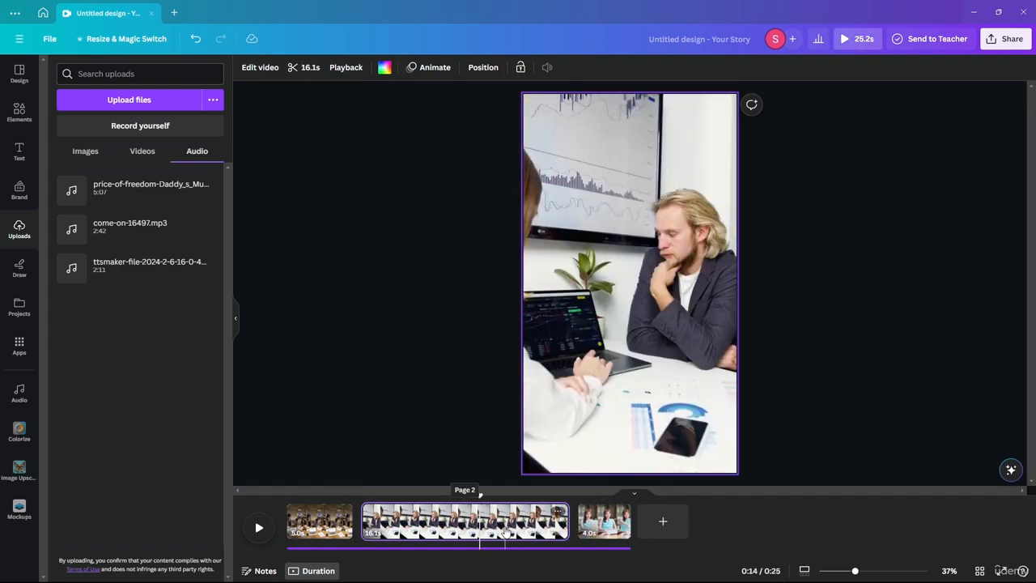
left_click_drag(565, 523, 422, 522)
left_click_drag(489, 528, 286, 490)
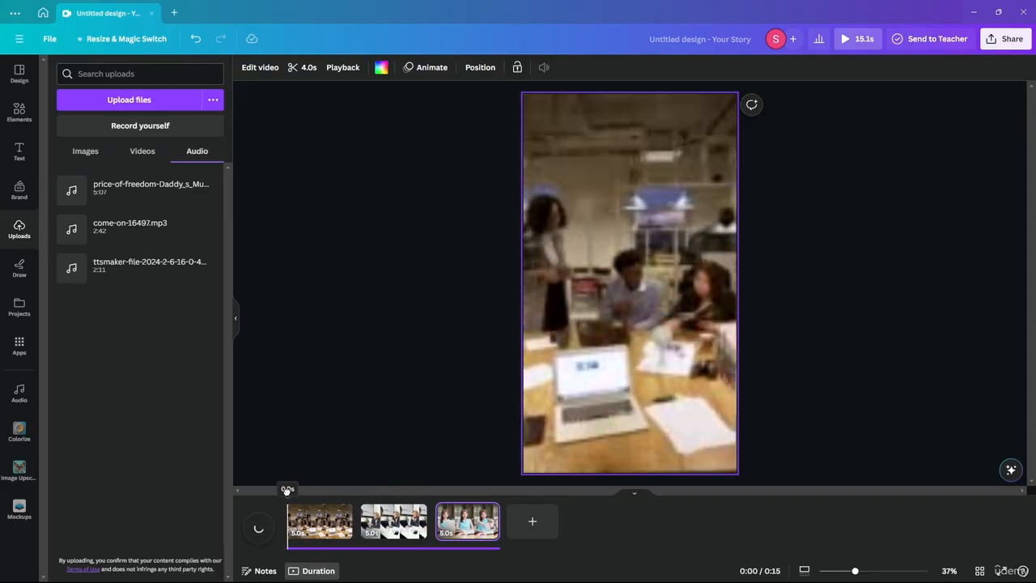
Play the shortened sequence from the beginning and pause it during the first clip
left_click(347, 318)
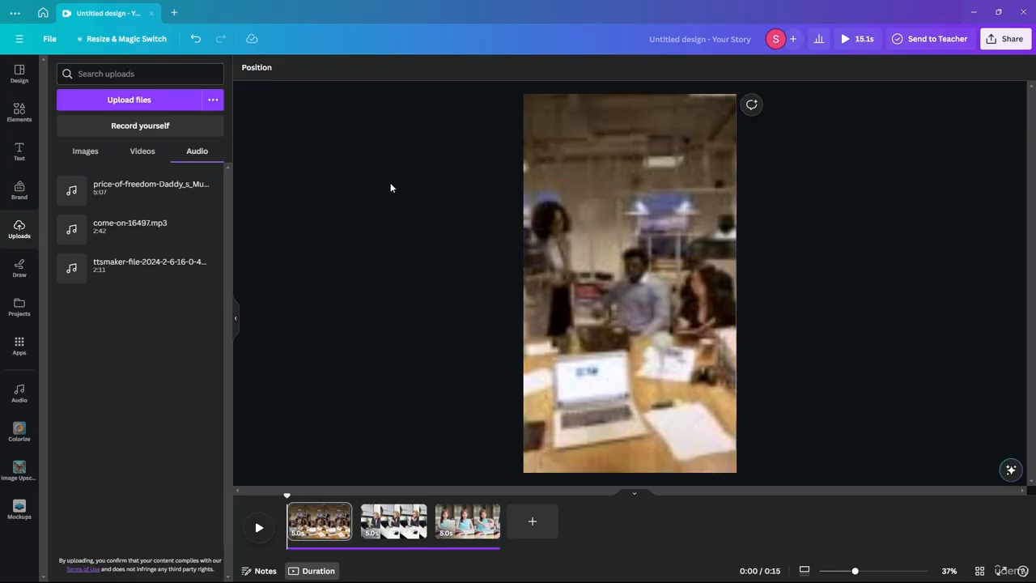
left_click(260, 527)
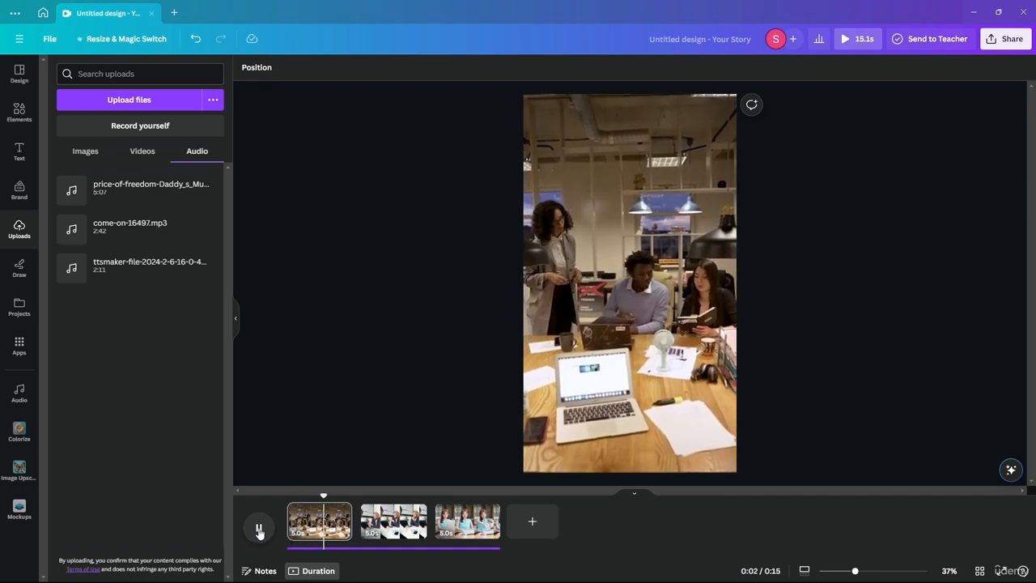
left_click(259, 527)
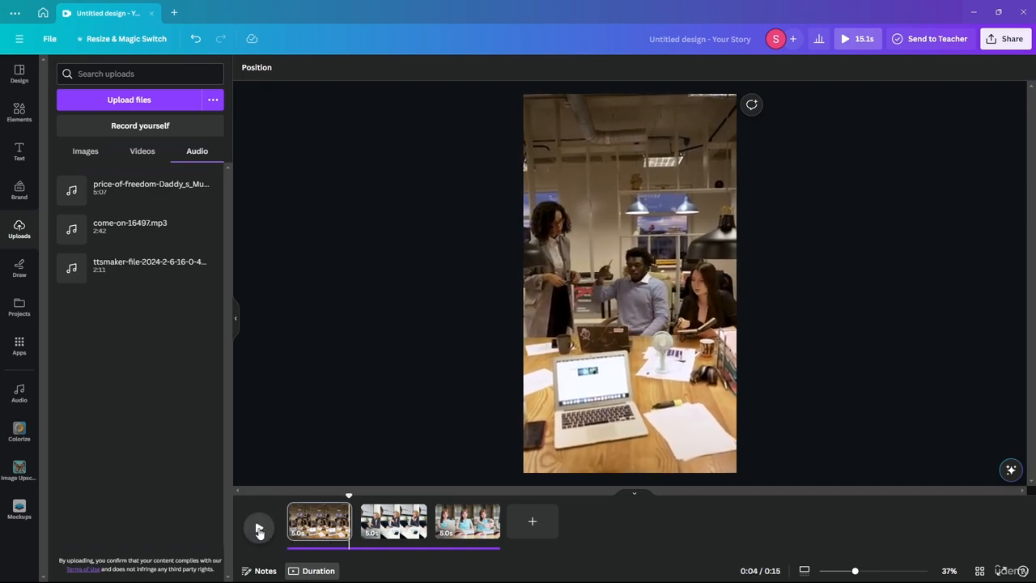
left_click(21, 162)
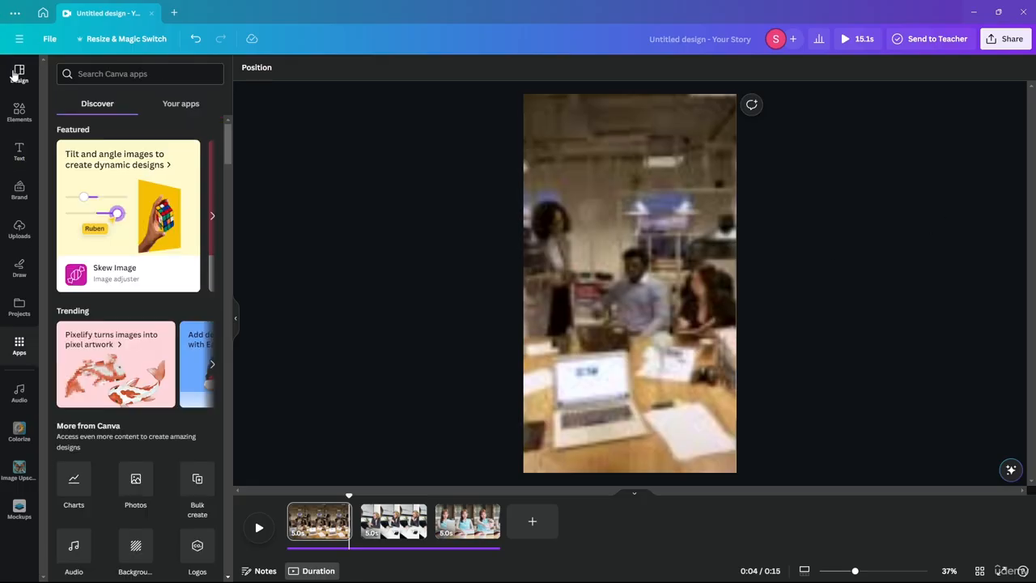
Add a heading text element over the office team clip and colour it white
left_click(18, 73)
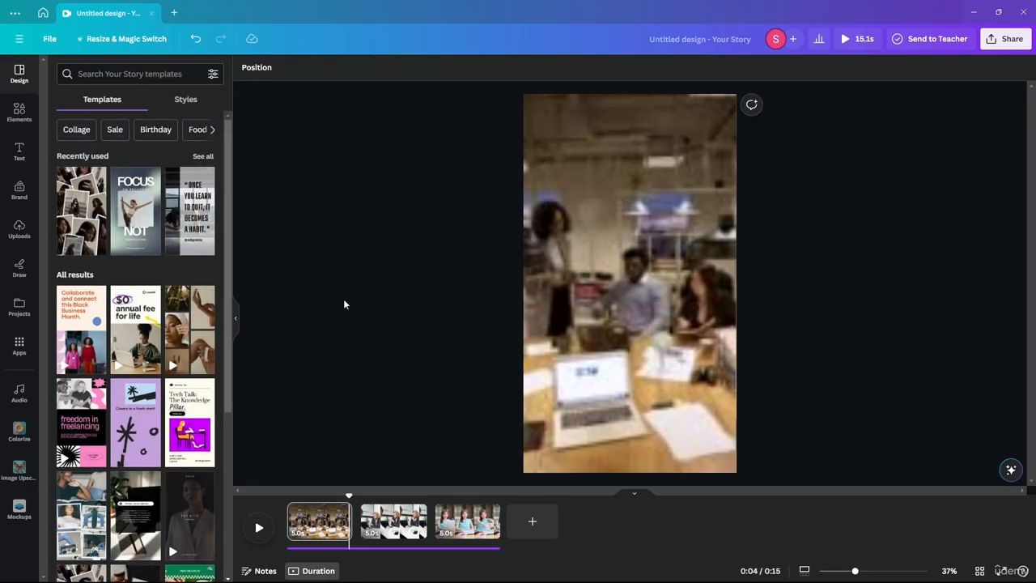
left_click(19, 152)
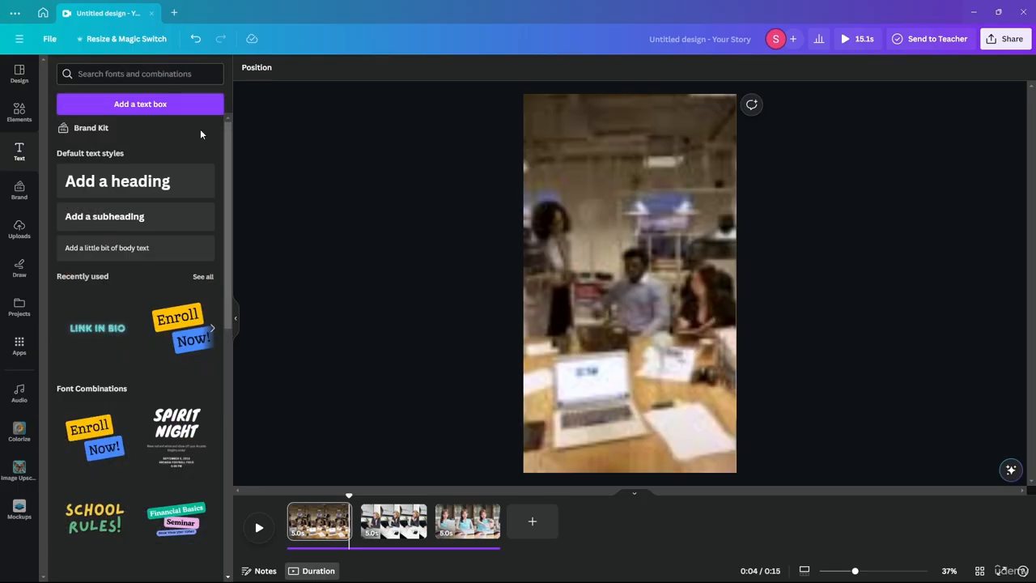
scroll(157, 211, "down", 15)
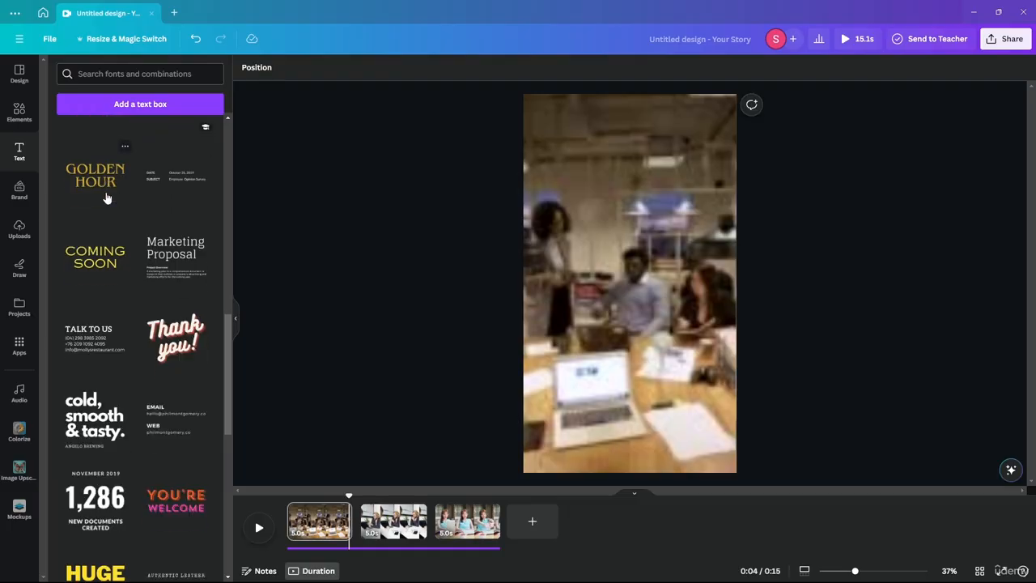
scroll(111, 202, "up", 15)
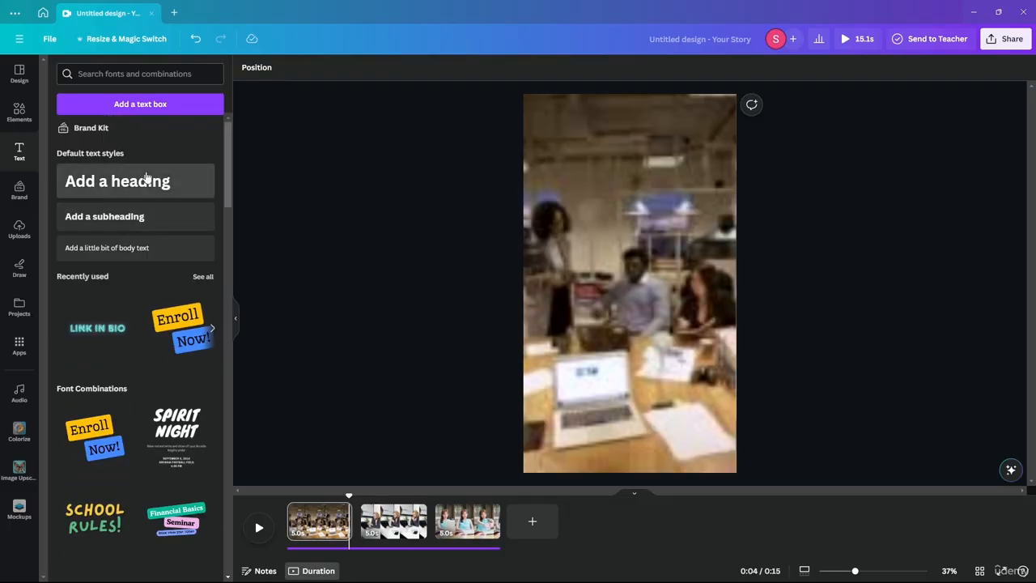
left_click(91, 185)
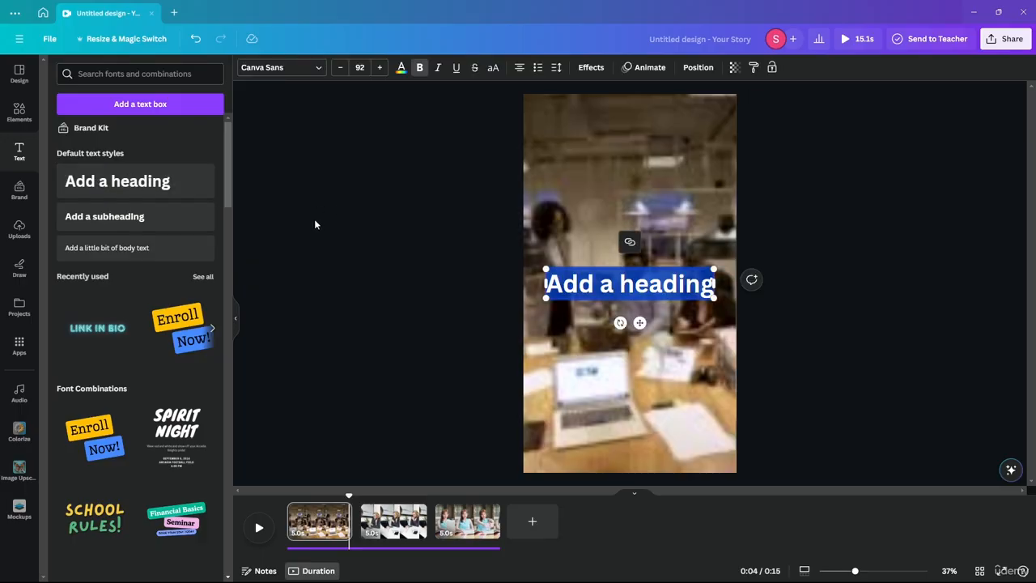
left_click(426, 259)
left_click(647, 285)
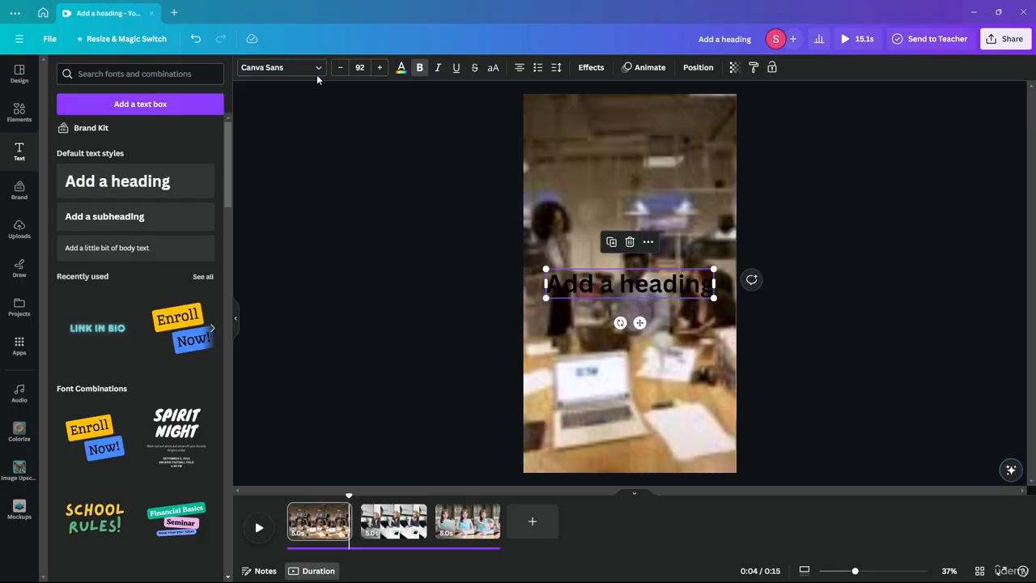
left_click(400, 69)
left_click(117, 135)
Replace the placeholder heading text with "Facing a Problem you Cannot Solve?"
double_click(639, 286)
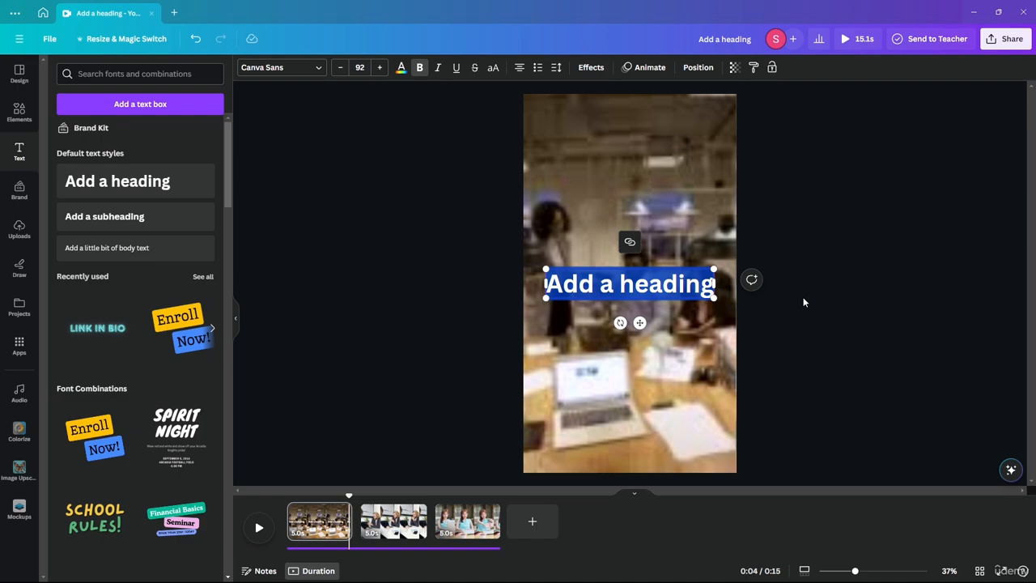
type("A")
type("acing")
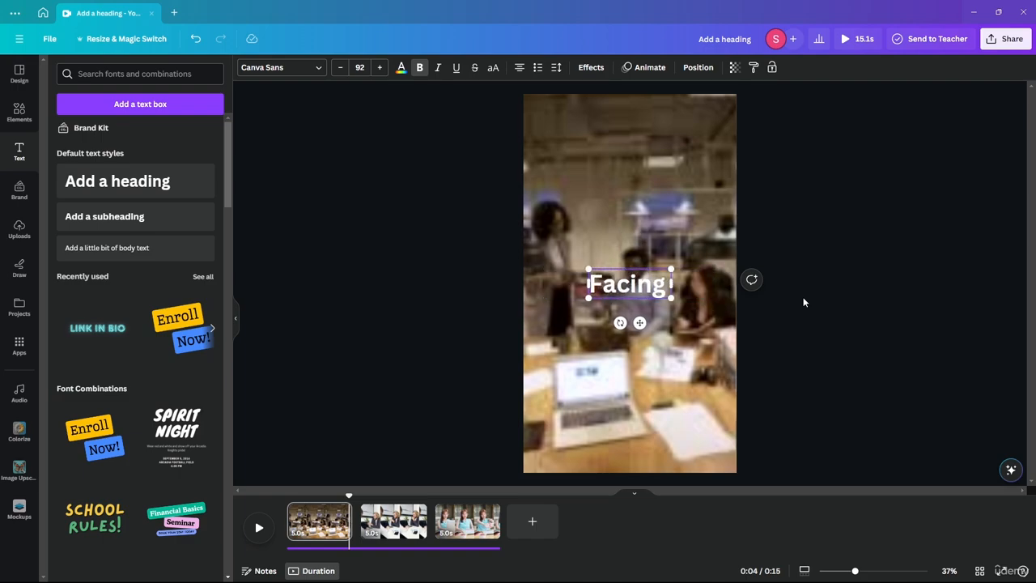
type(" a Pro")
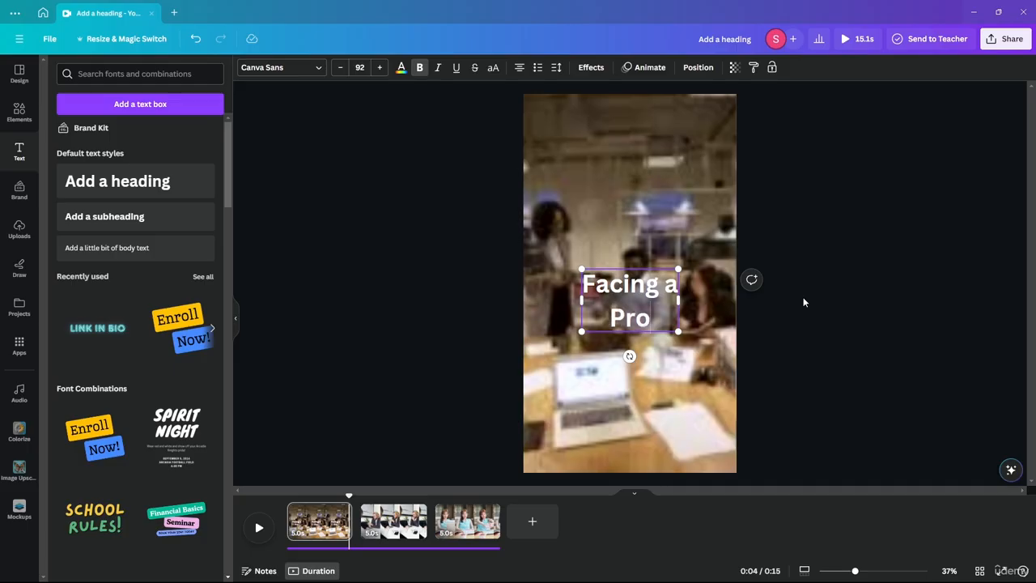
type("blem")
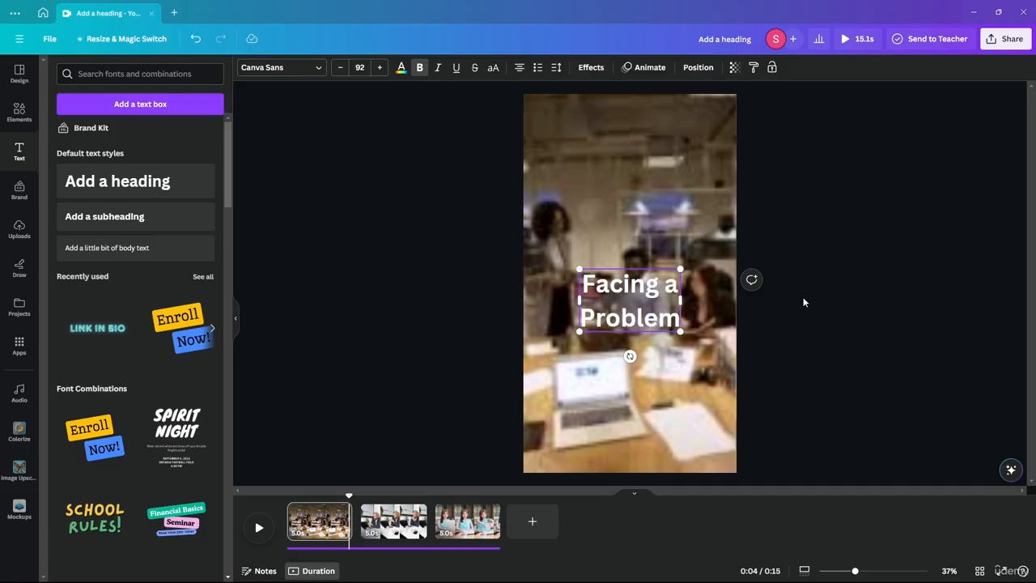
type(" you")
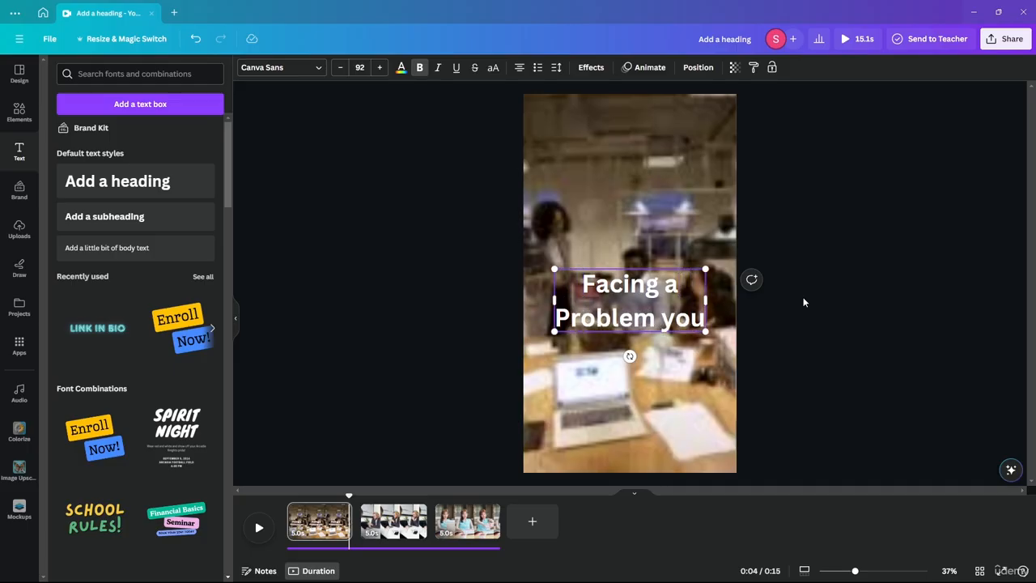
type(" c")
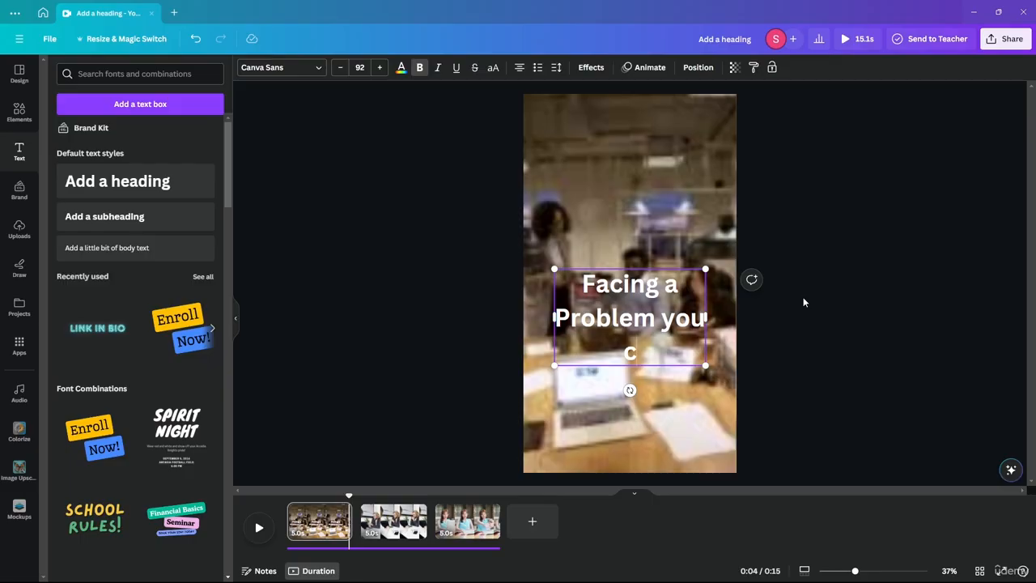
key("BackSpace")
type("Cannot")
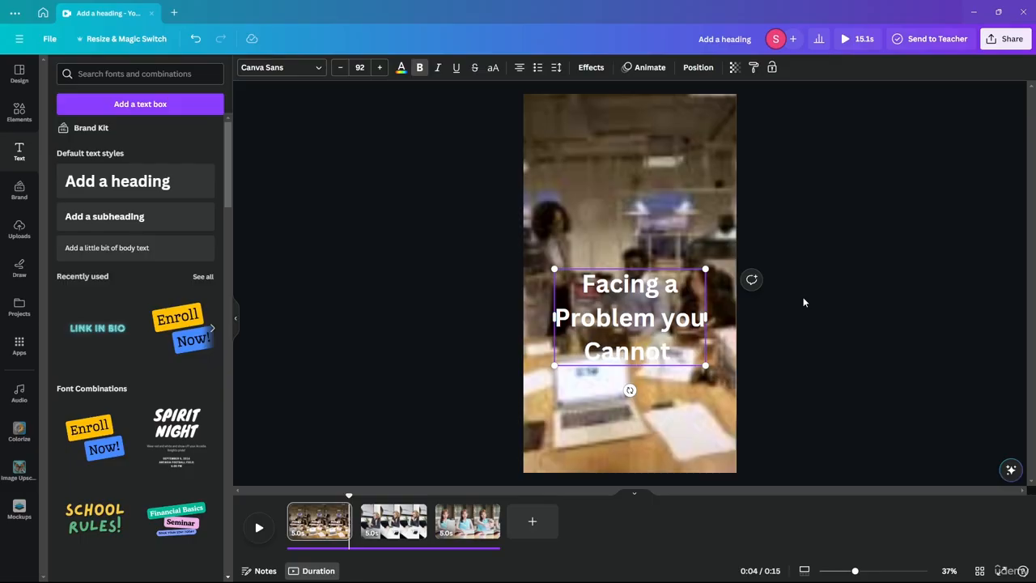
type(" Solve?")
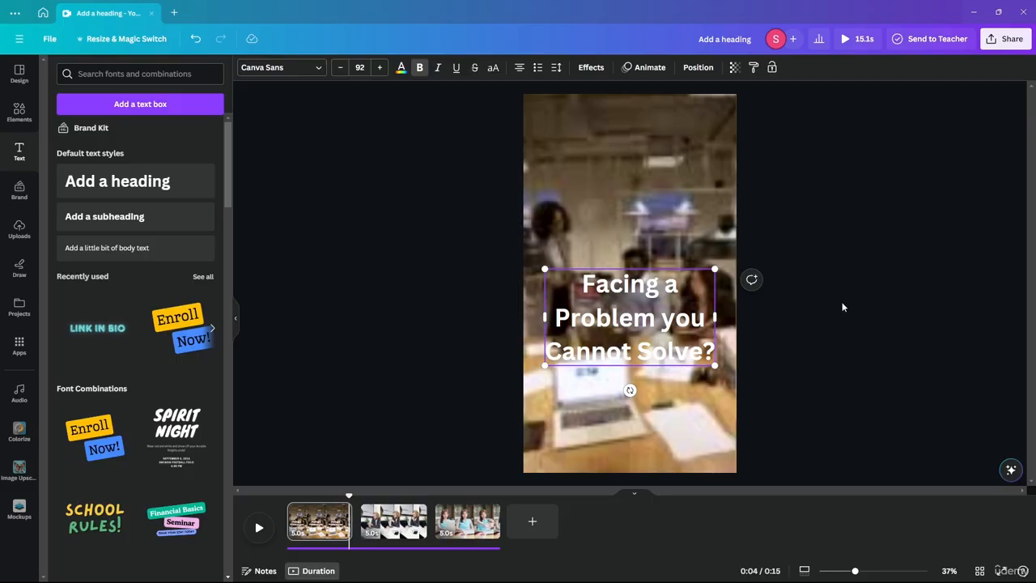
left_click(841, 307)
Move the heading up to the vertical centre of the page and return the playhead to the start
left_click(643, 335)
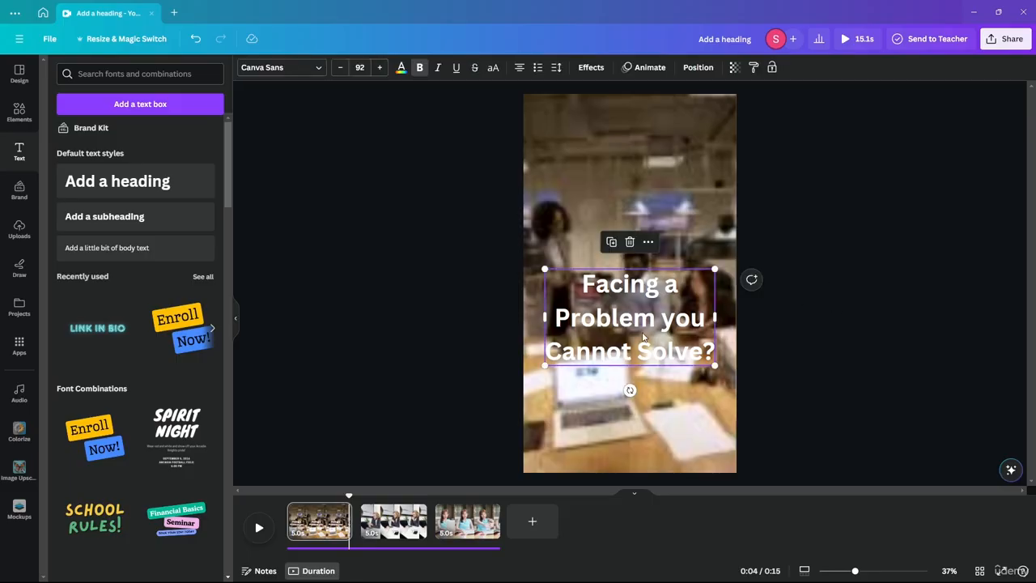
left_click_drag(641, 322, 642, 301)
left_click(775, 303)
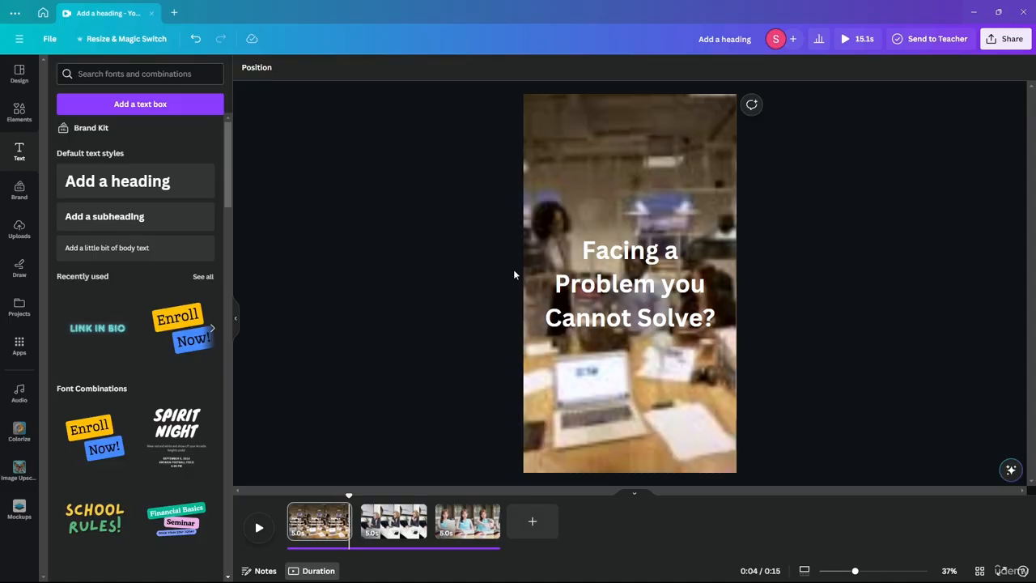
left_click_drag(346, 495, 287, 493)
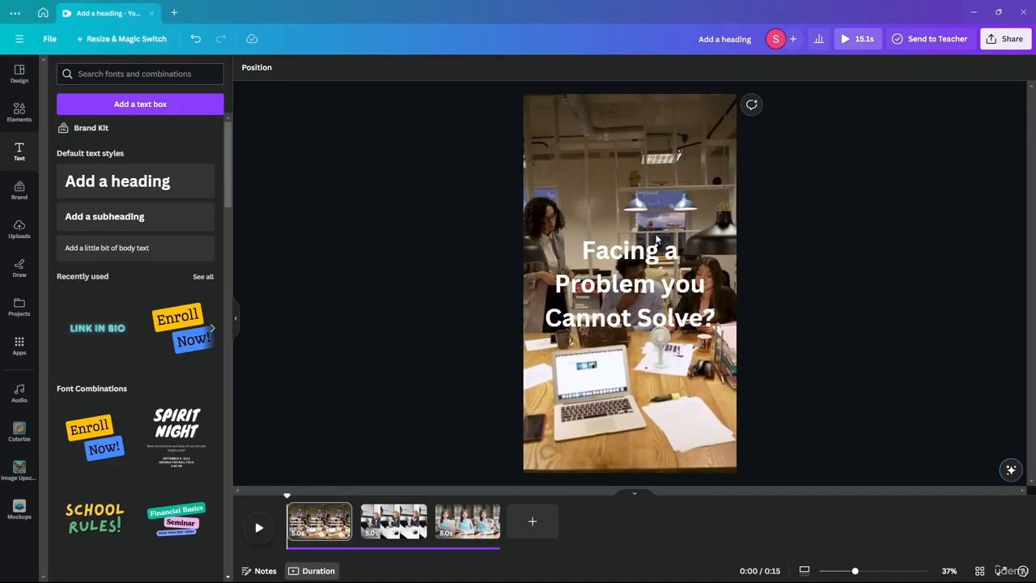
Apply the Neon text effect to the heading and raise its intensity
left_click(658, 240)
left_click(586, 67)
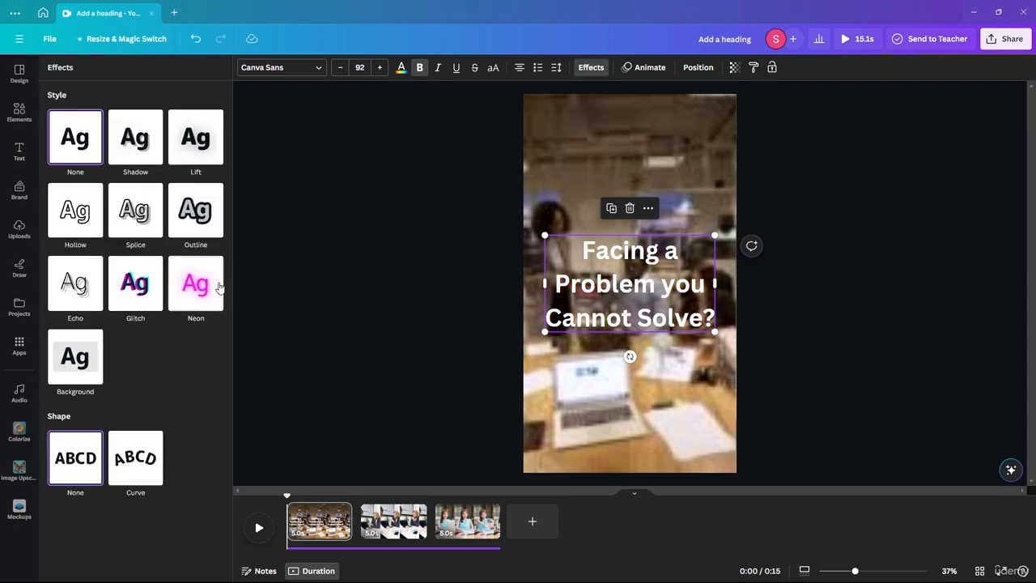
left_click(219, 286)
left_click_drag(127, 357, 319, 347)
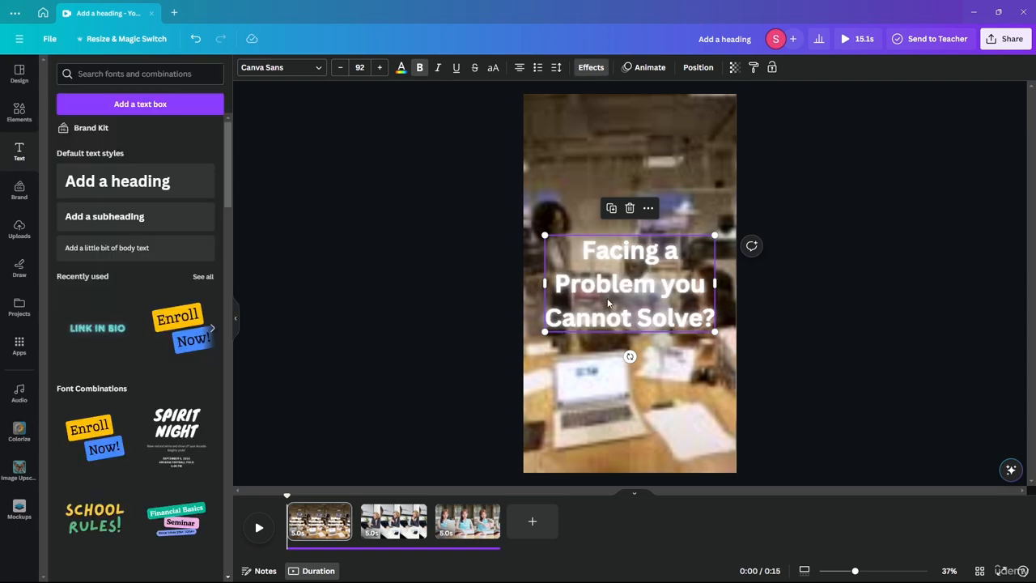
Colour all of the heading text yellow and preview the first clip with the glowing heading
left_click(400, 67)
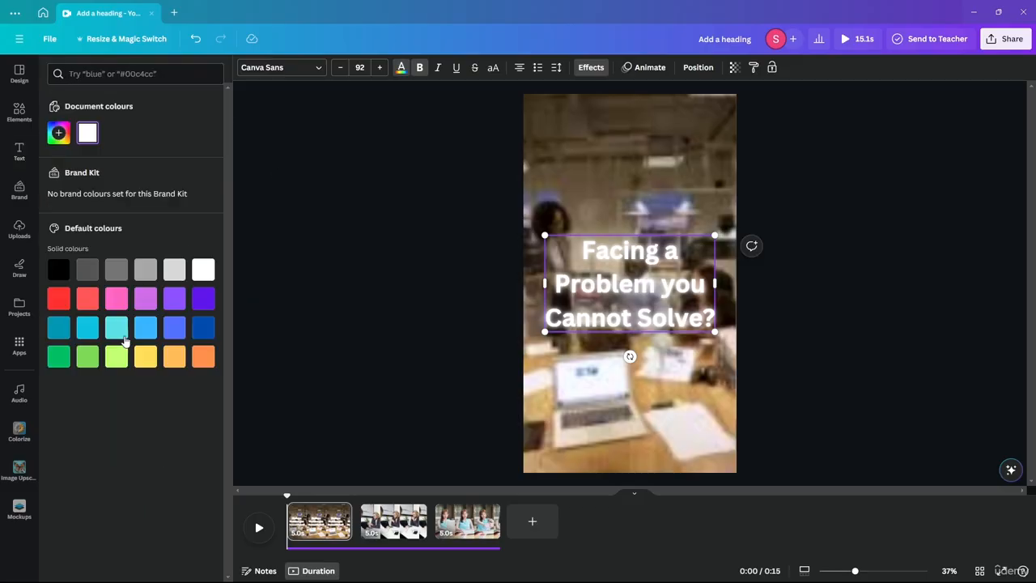
left_click(145, 356)
double_click(621, 307)
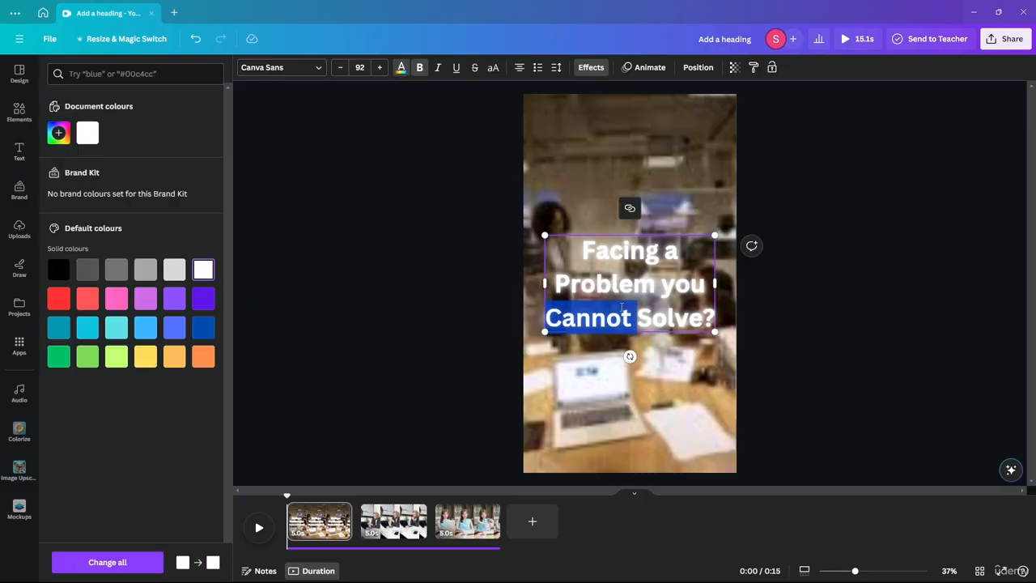
key("ctrl+a")
left_click(152, 358)
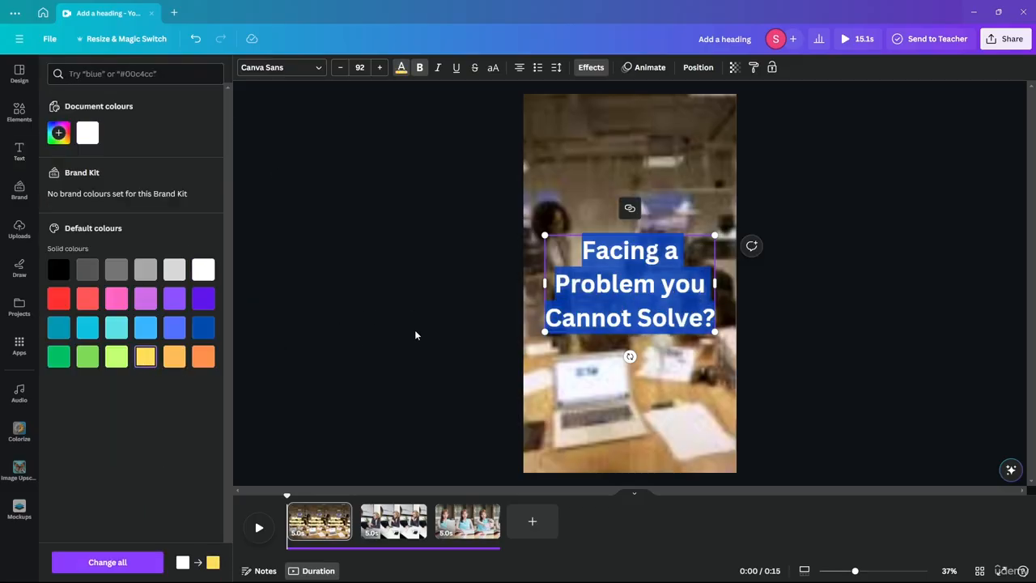
left_click(416, 329)
left_click(443, 367)
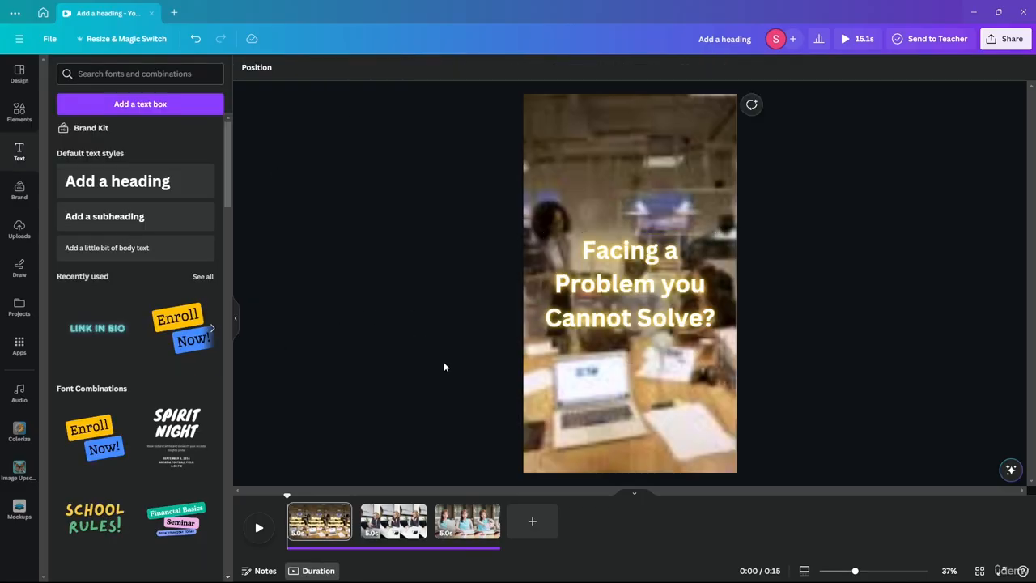
left_click(261, 527)
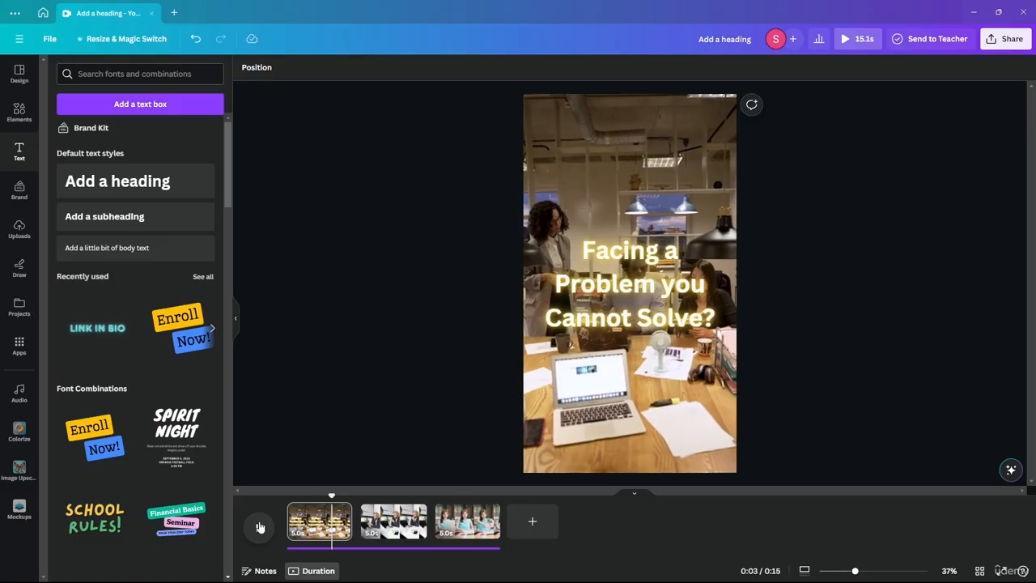
left_click(259, 526)
Apply the Shift text animation from the Writing group to the heading
left_click(654, 272)
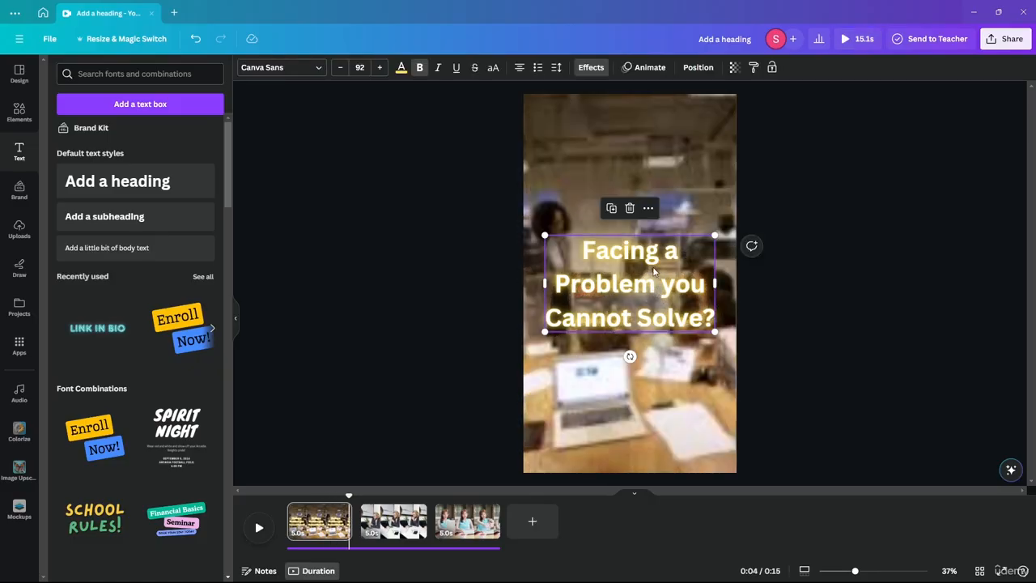
left_click(644, 68)
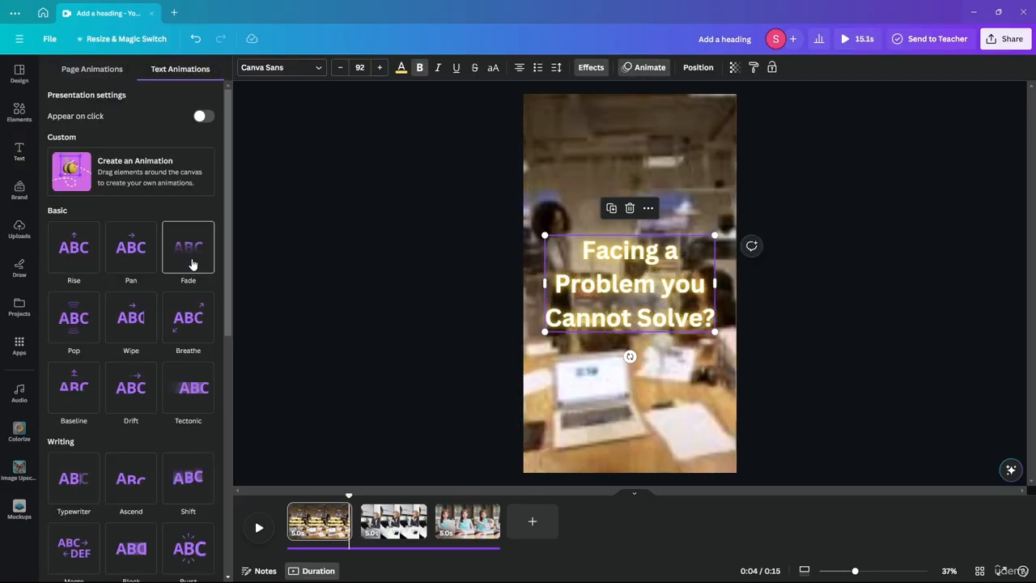
scroll(223, 278, "down", 2)
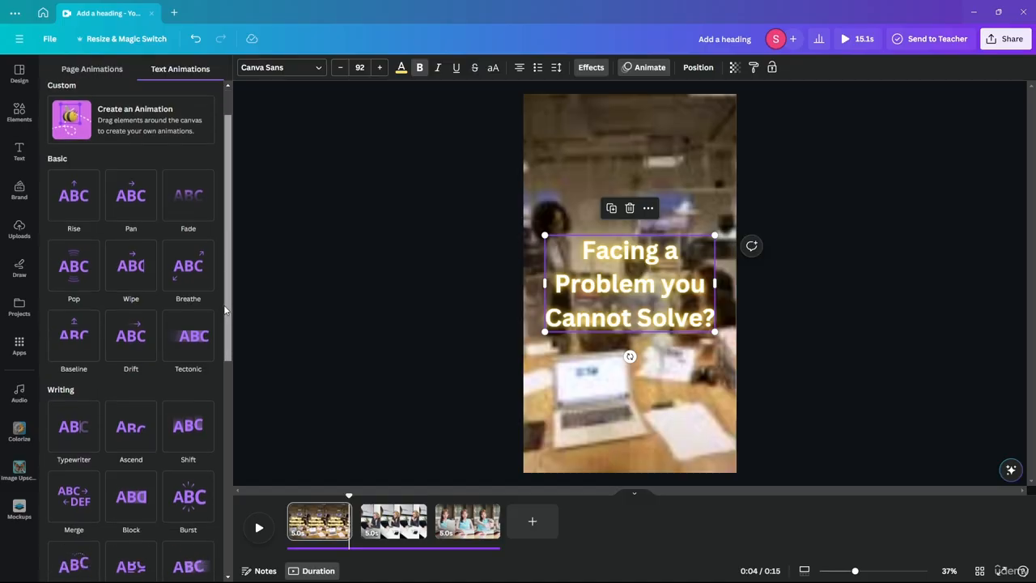
left_click(187, 419)
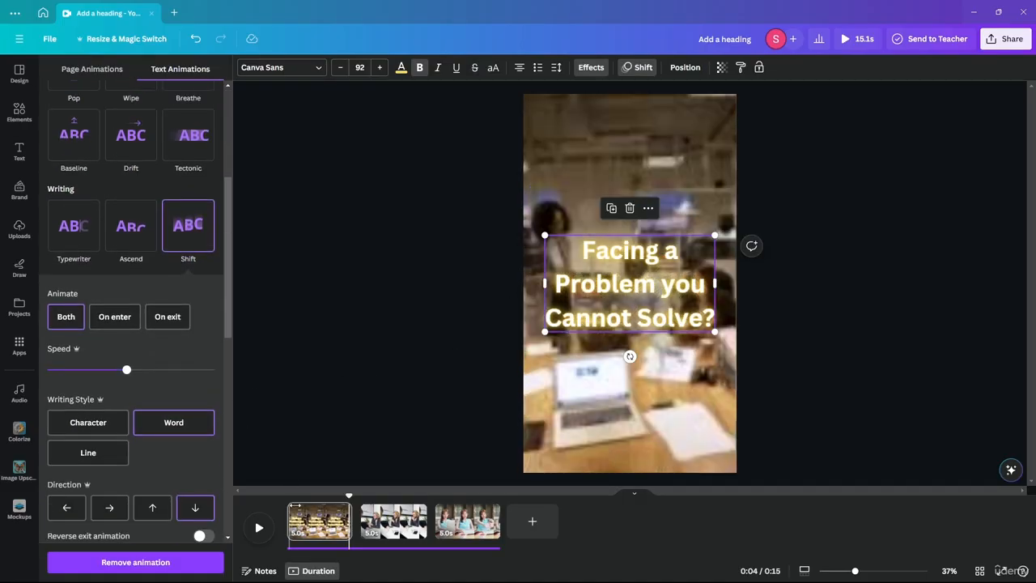
Play the animated heading from the start of the video, pause the preview and select the heading
left_click_drag(348, 495, 286, 492)
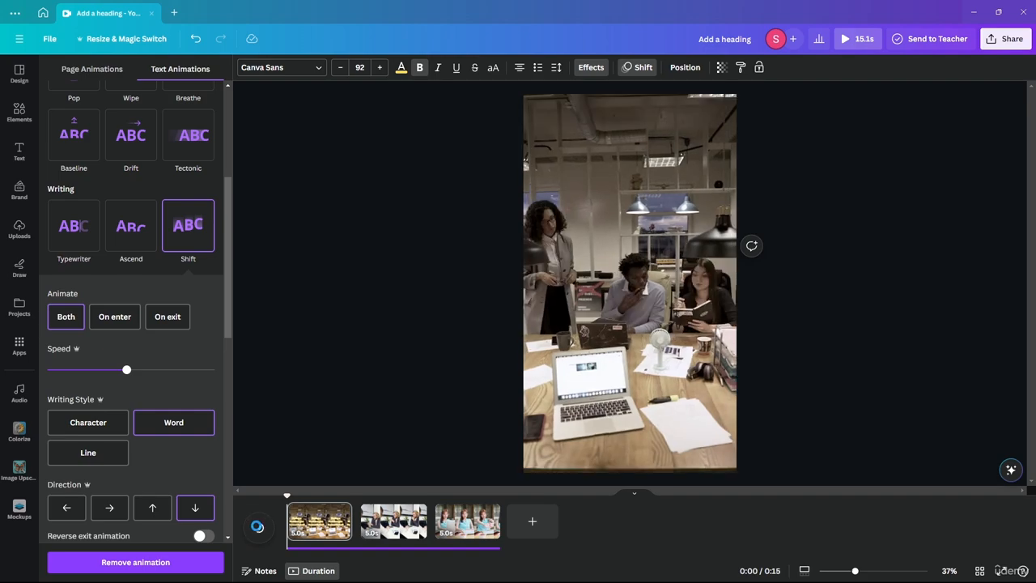
left_click(259, 527)
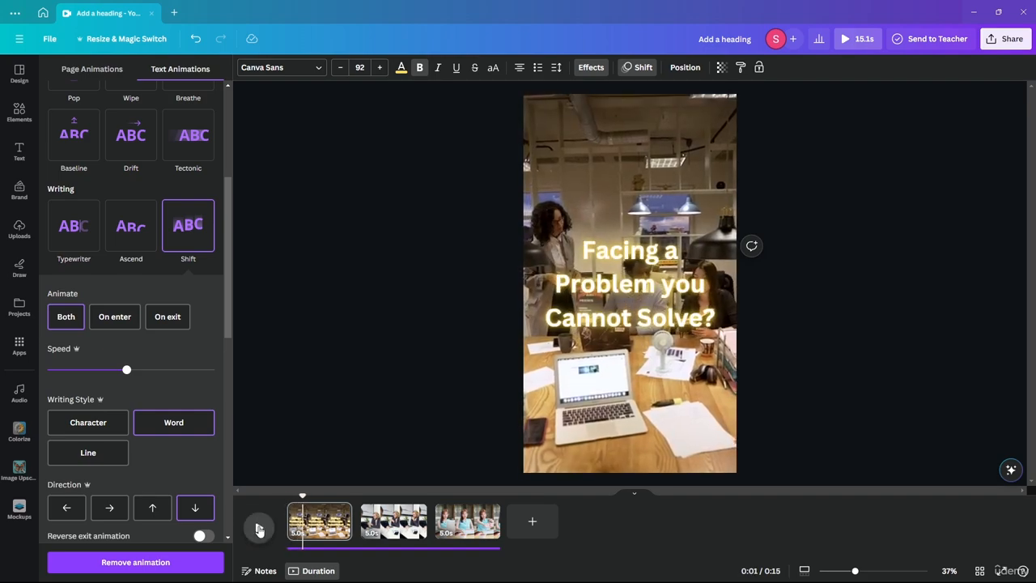
left_click(259, 527)
left_click(624, 295)
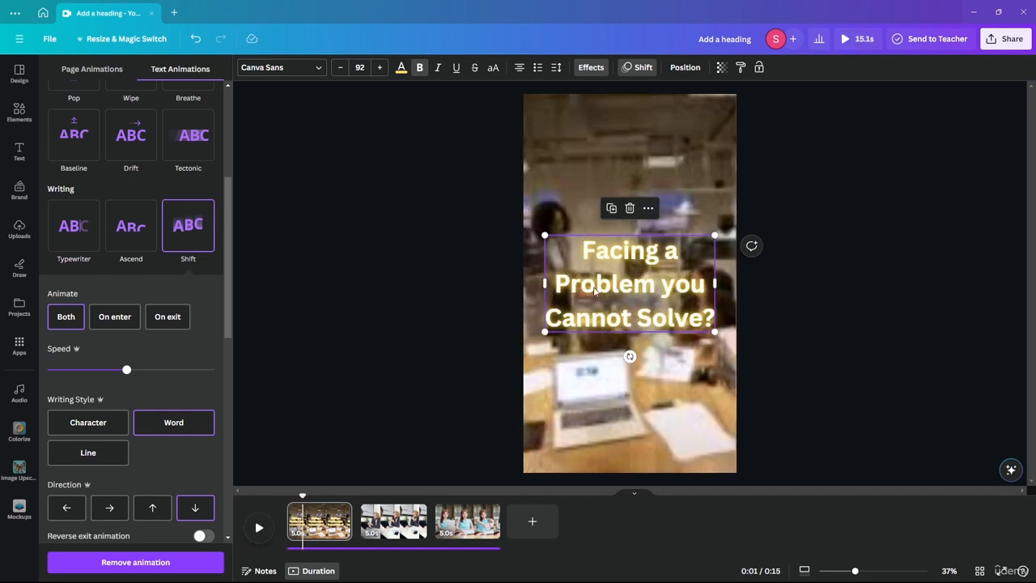
Search the Canva apps for Text to Speech and bring up the details page of the Odio.ai app
left_click(18, 349)
left_click(18, 348)
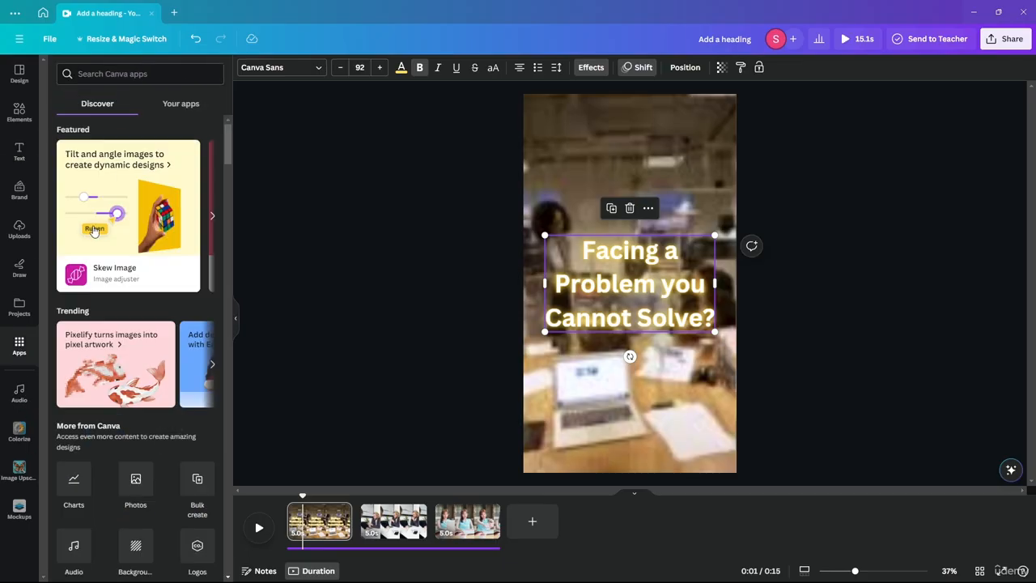
left_click(117, 76)
type("text")
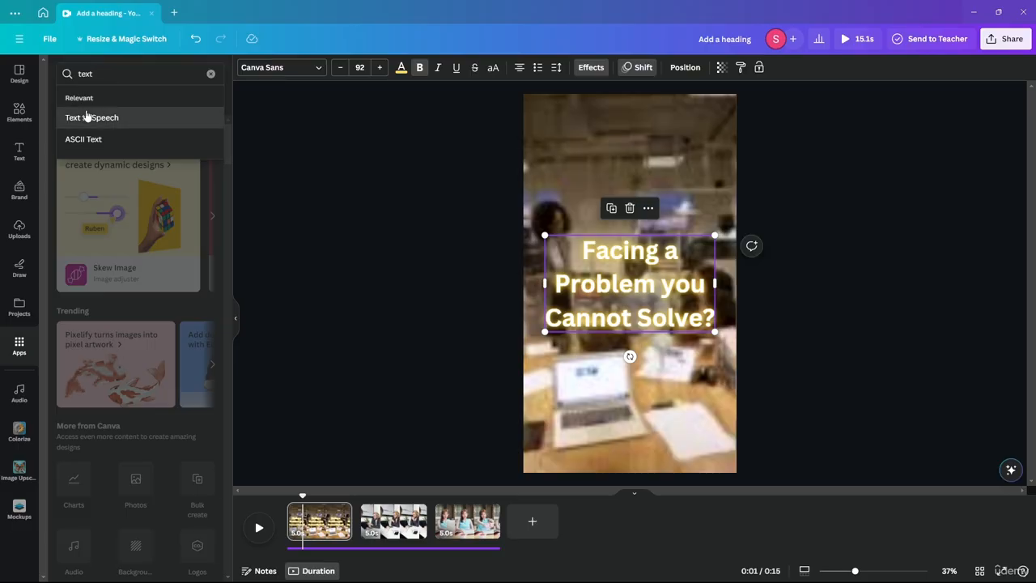
left_click(87, 114)
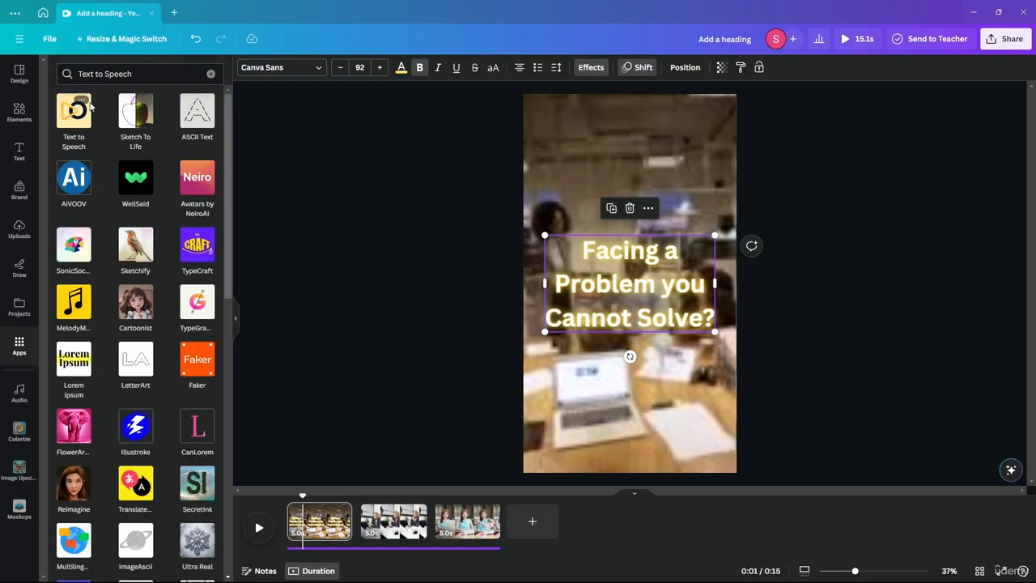
left_click(73, 116)
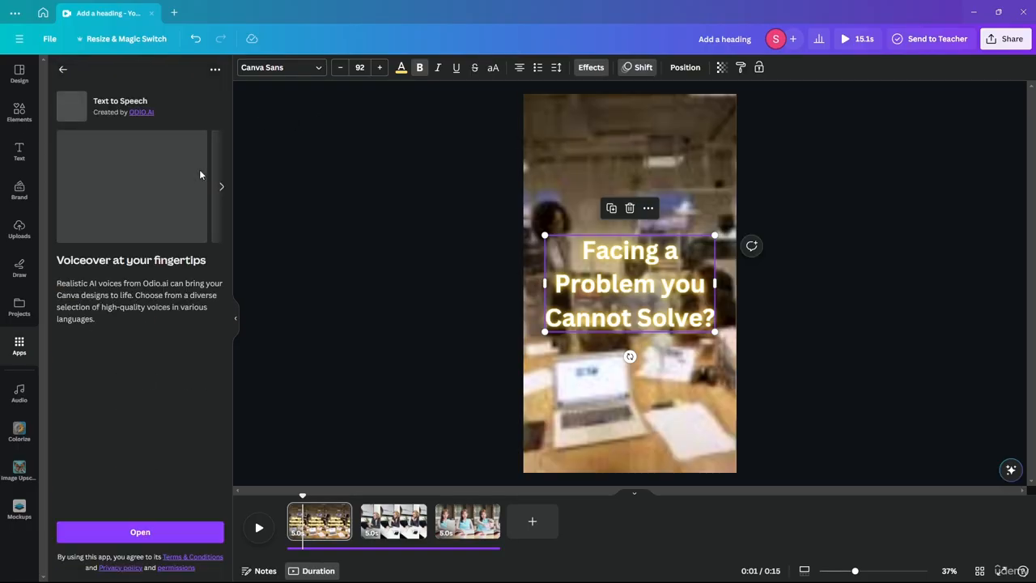
Open the Text to Speech app and replace its sample text with the heading "Facing a Problem you Cannot Solve?" copied from the design
left_click(140, 526)
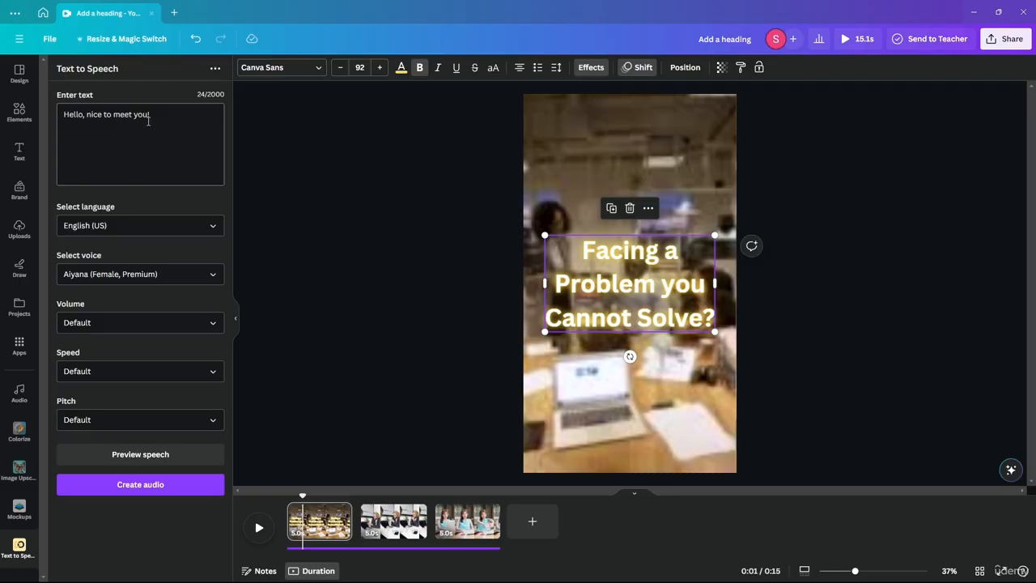
left_click(632, 295)
key("ctrl+a")
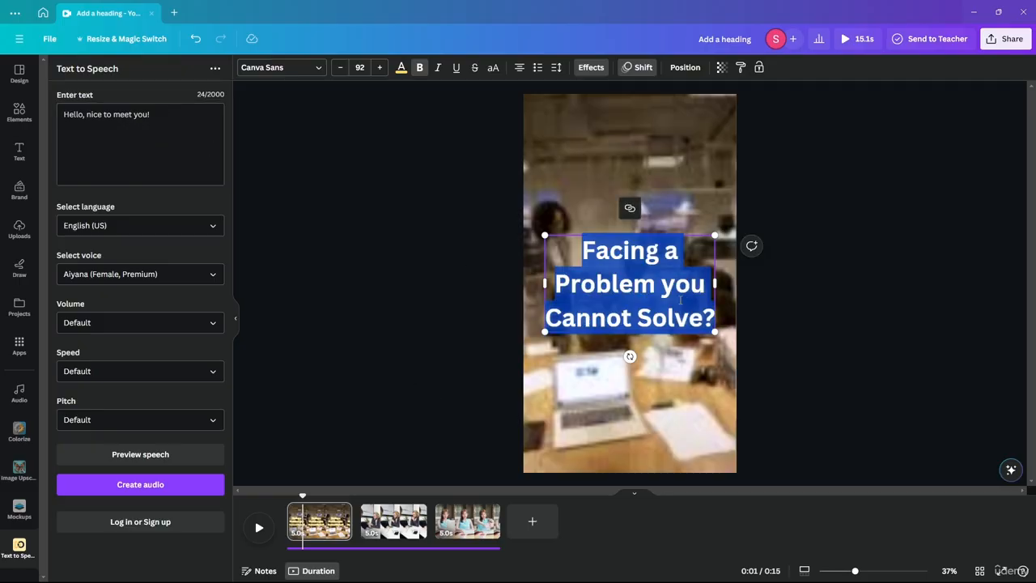
key("ctrl+c")
left_click(166, 180)
key("ctrl+a")
key("ctrl+v")
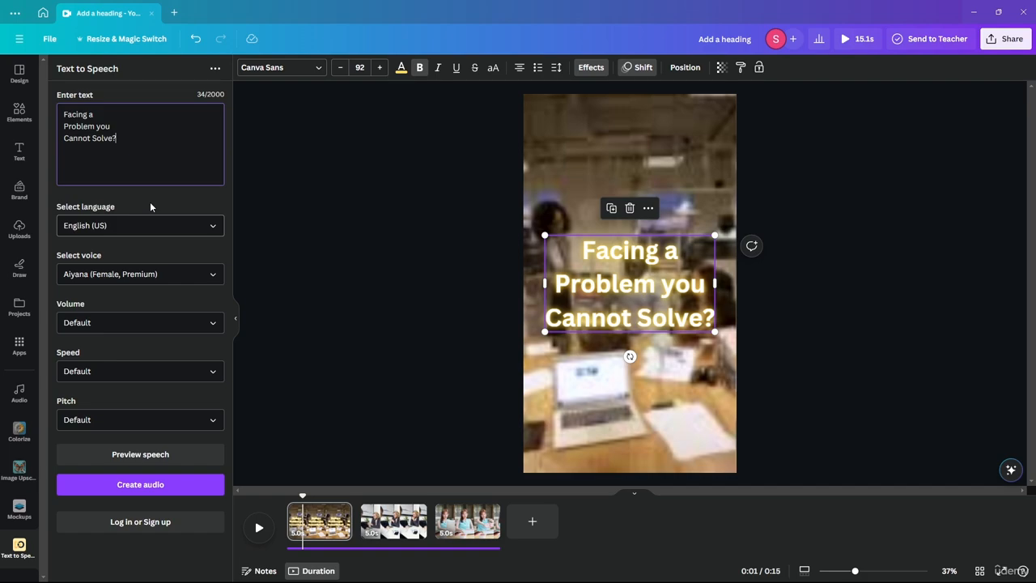
Look at the language options, keep English (US), and set the voice to Brandon (Male, Premium)
left_click(150, 225)
left_click(143, 225)
left_click(164, 275)
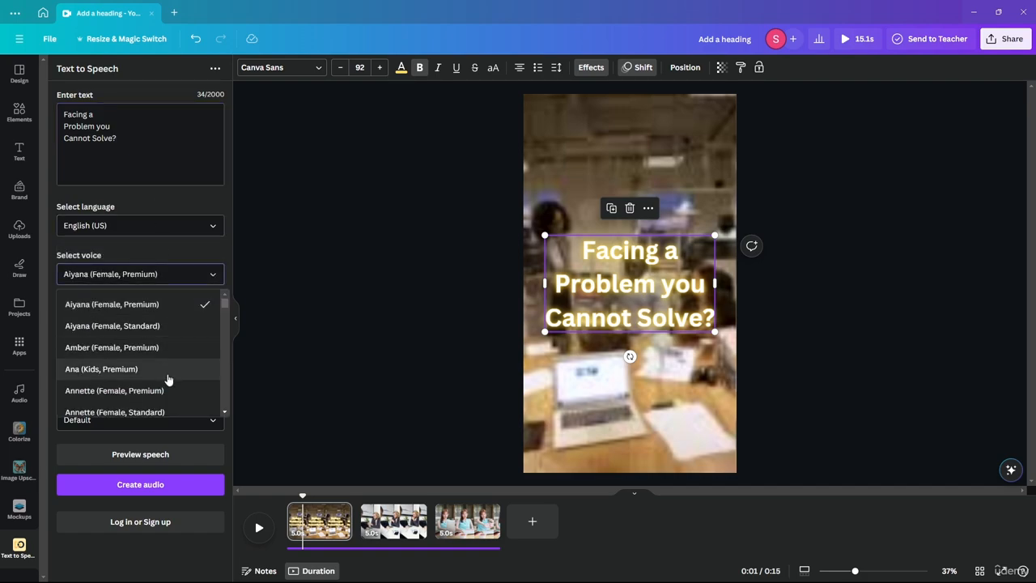
scroll(224, 307, "down", 1)
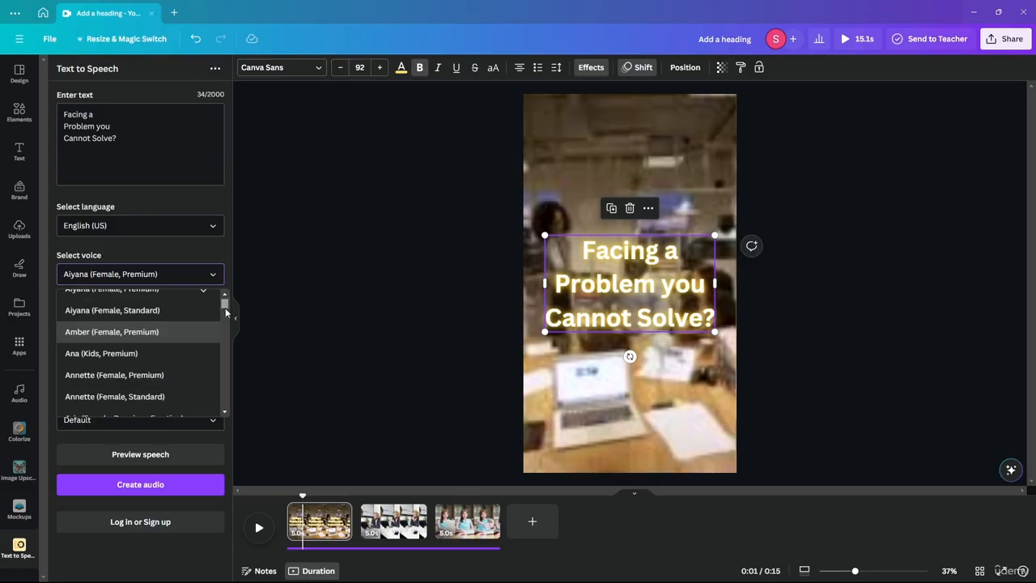
left_click_drag(226, 309, 227, 314)
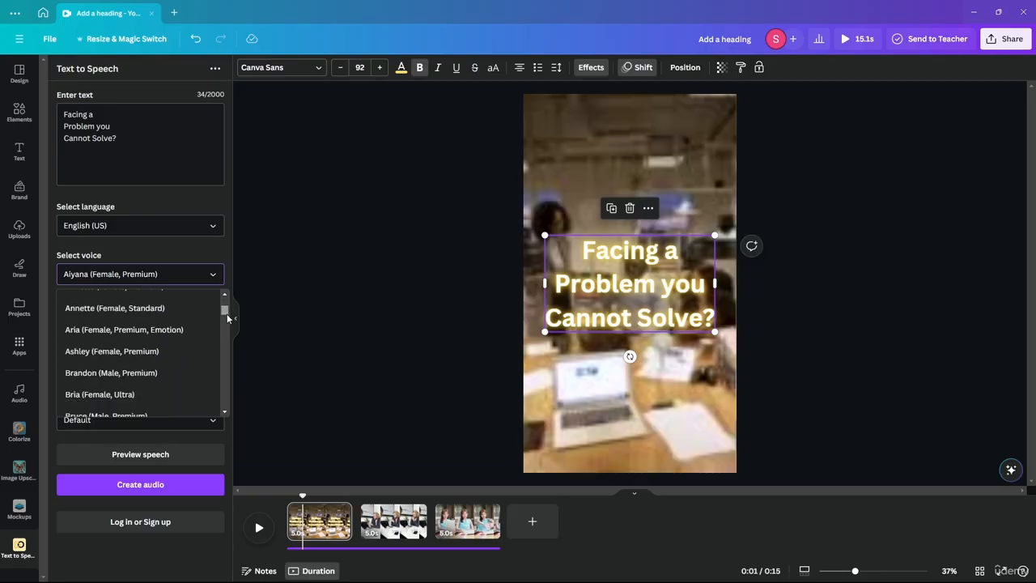
left_click(132, 374)
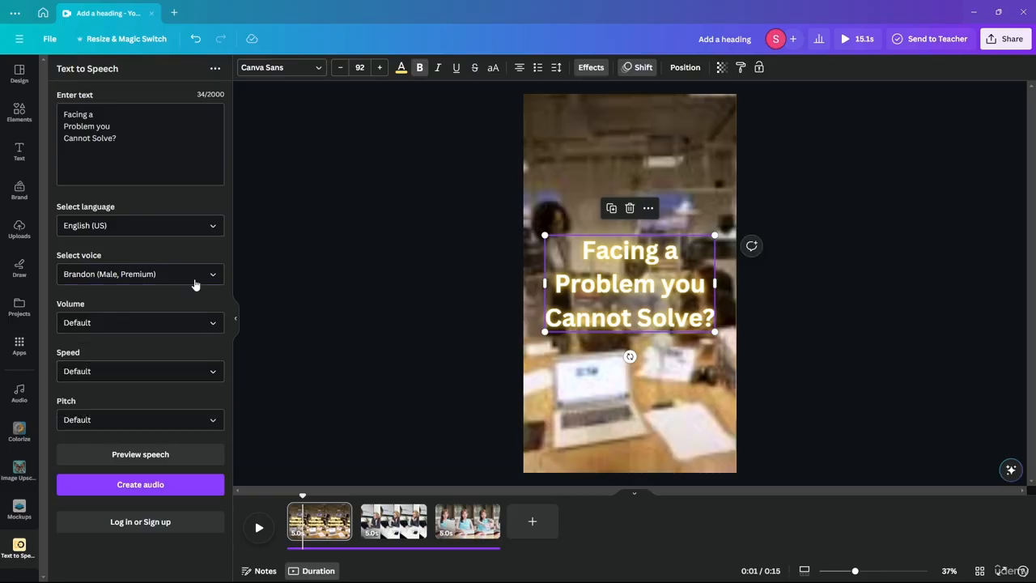
Set the speech volume, speed and pitch to Medium and preview the speech
left_click(132, 325)
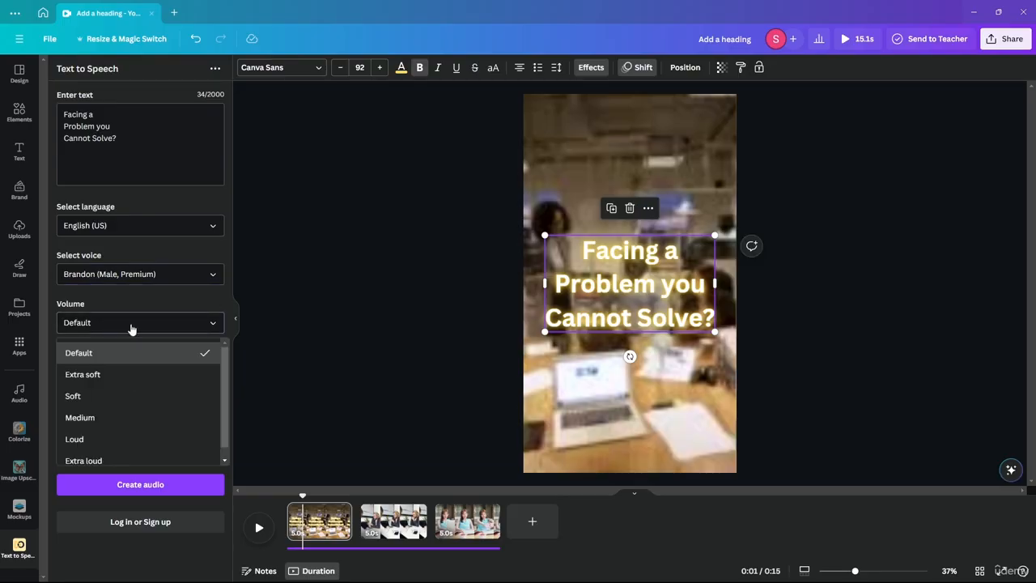
left_click(116, 418)
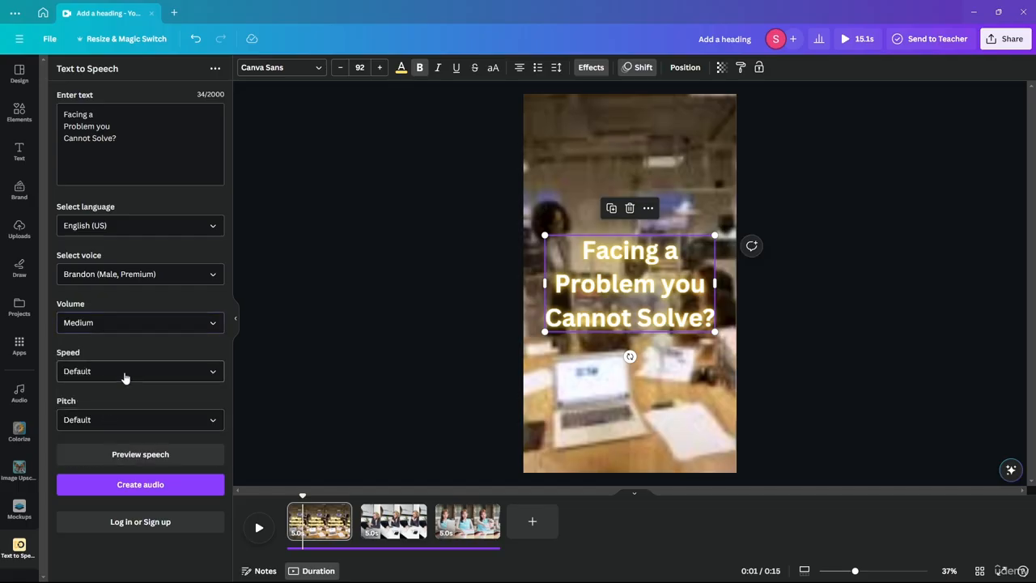
left_click(124, 374)
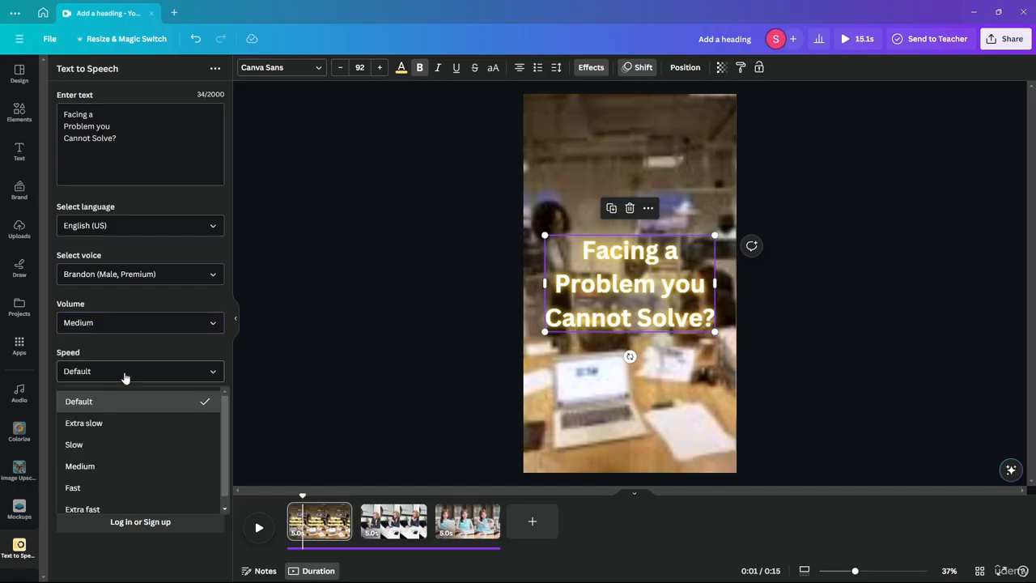
left_click(118, 466)
left_click(134, 427)
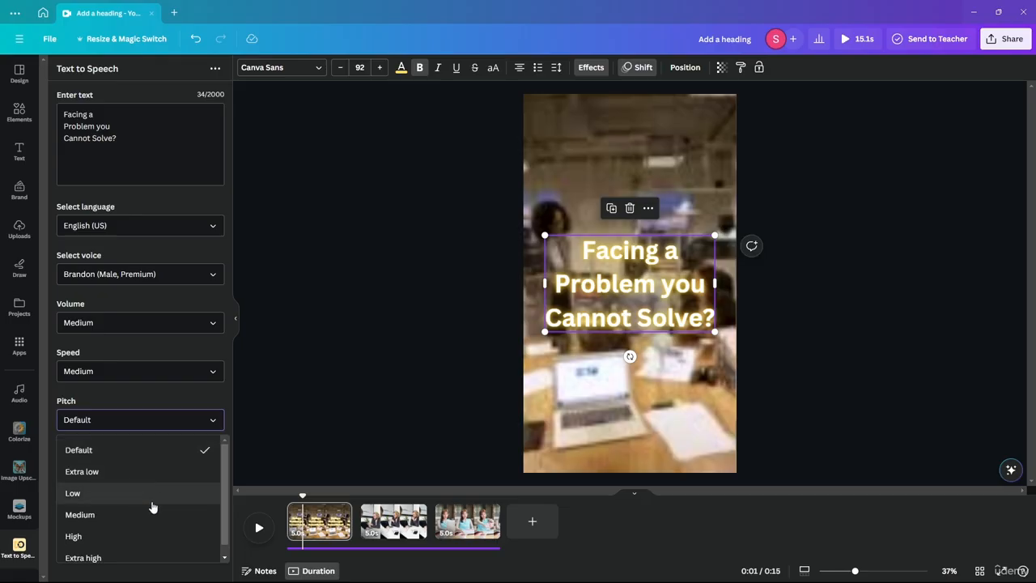
left_click(143, 516)
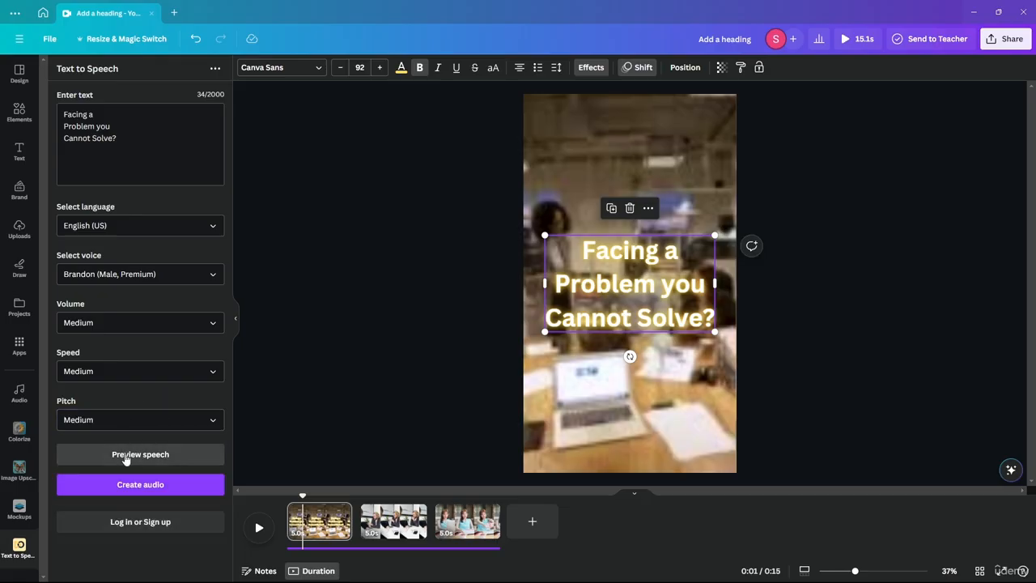
left_click(129, 460)
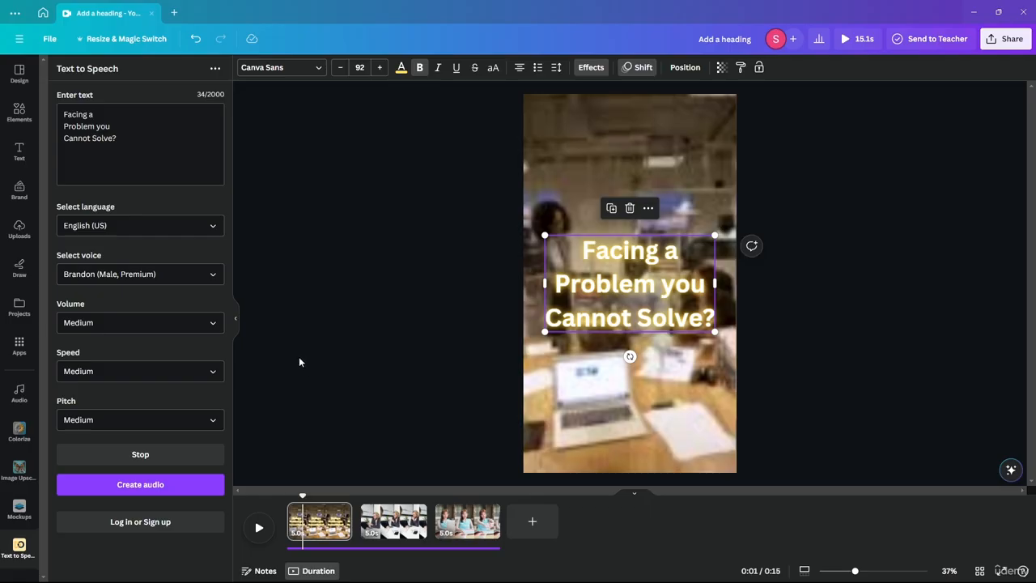
Change the speech speed to Fast, the volume to Loud and the pitch to High, previewing the voice between changes
left_click(102, 369)
left_click(85, 488)
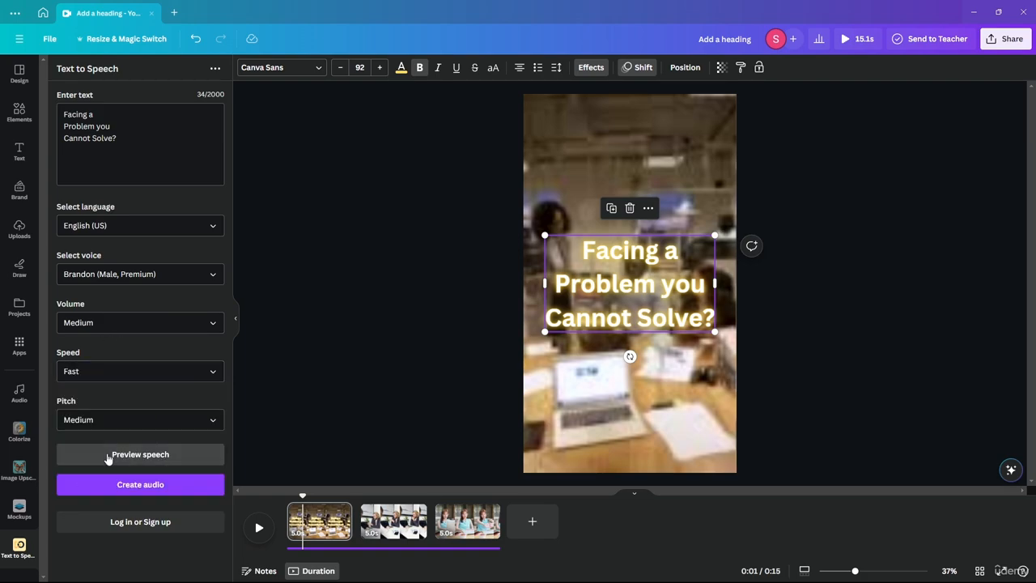
left_click(111, 454)
left_click(126, 322)
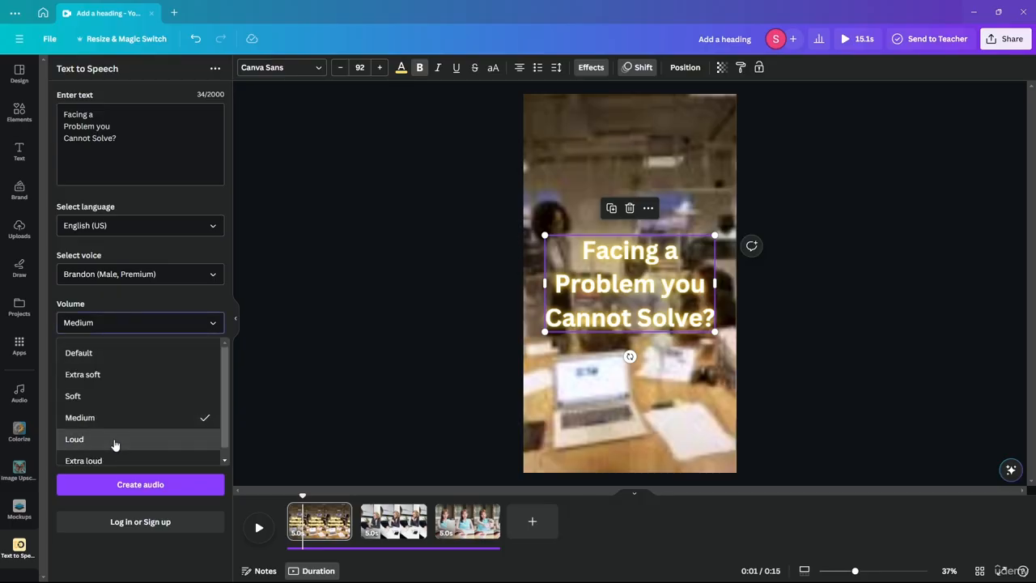
left_click(114, 441)
left_click(123, 458)
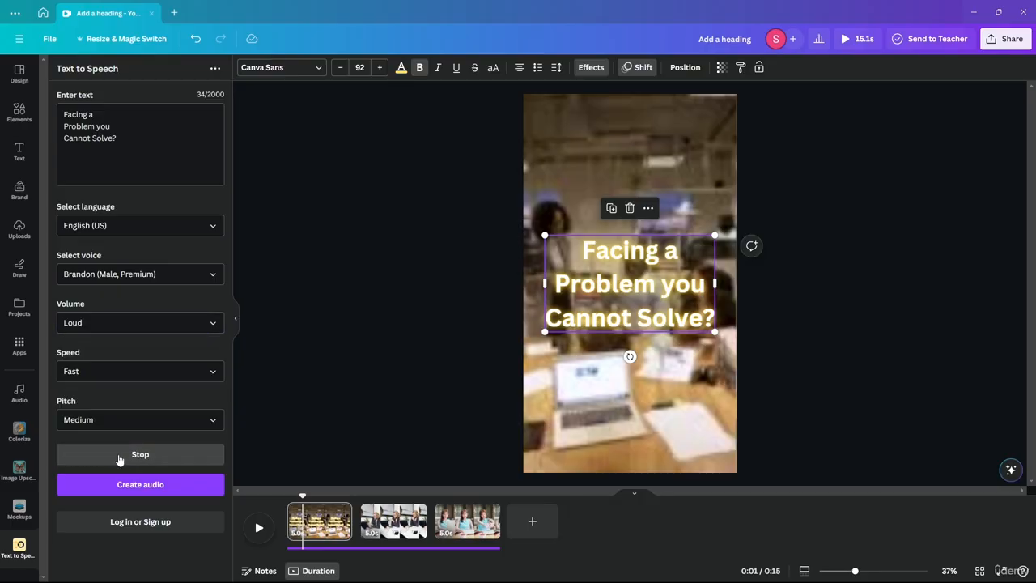
left_click(121, 426)
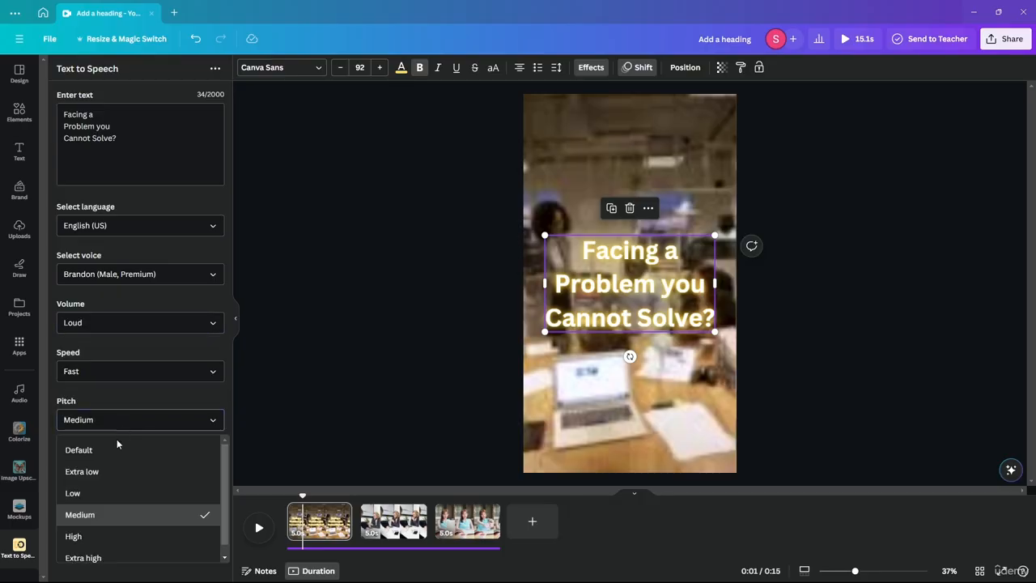
left_click(96, 545)
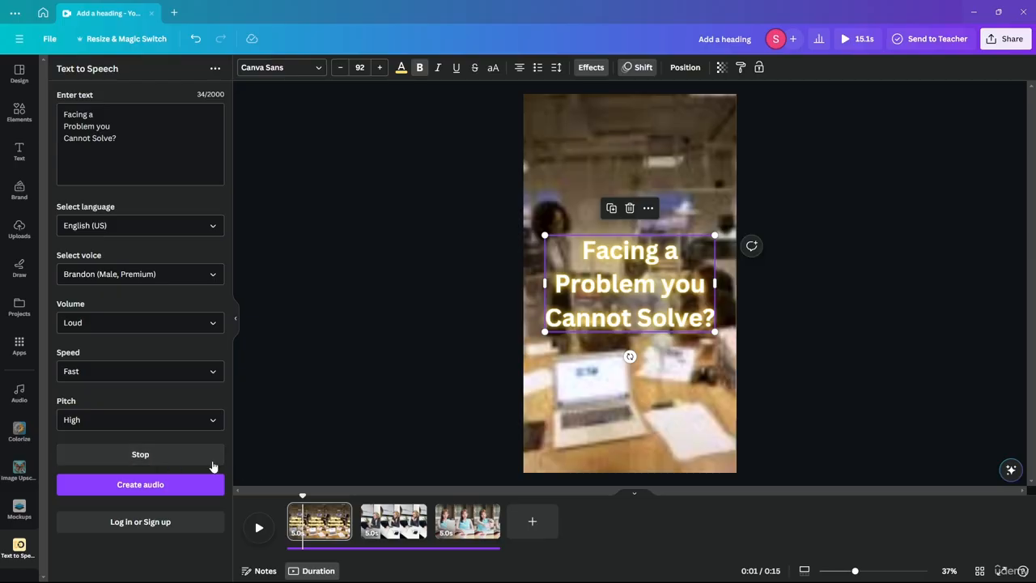
Try to create the voiceover audio by connecting an Odio account, and return from the browser sign-in page to the design
left_click(132, 484)
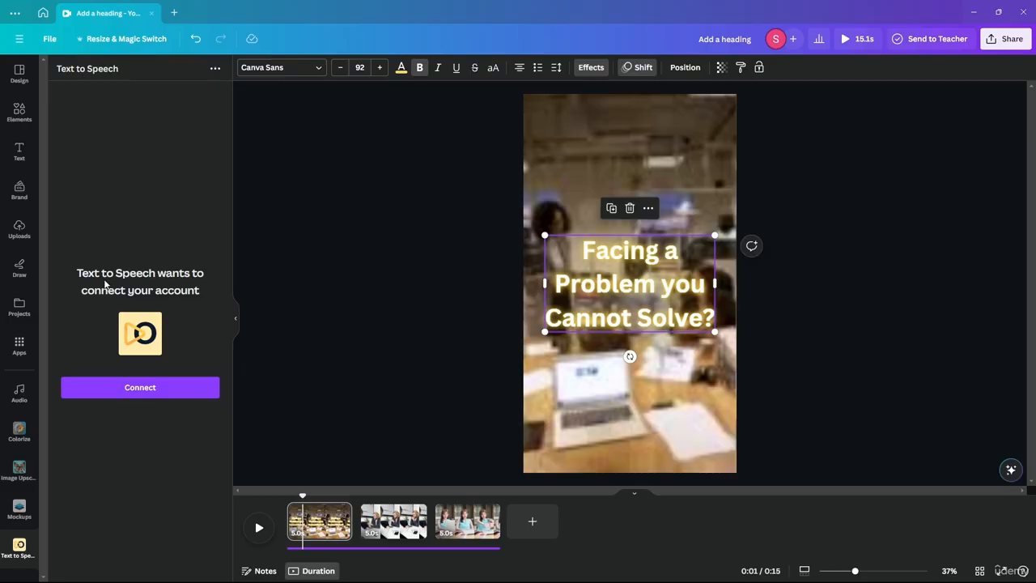
left_click(133, 387)
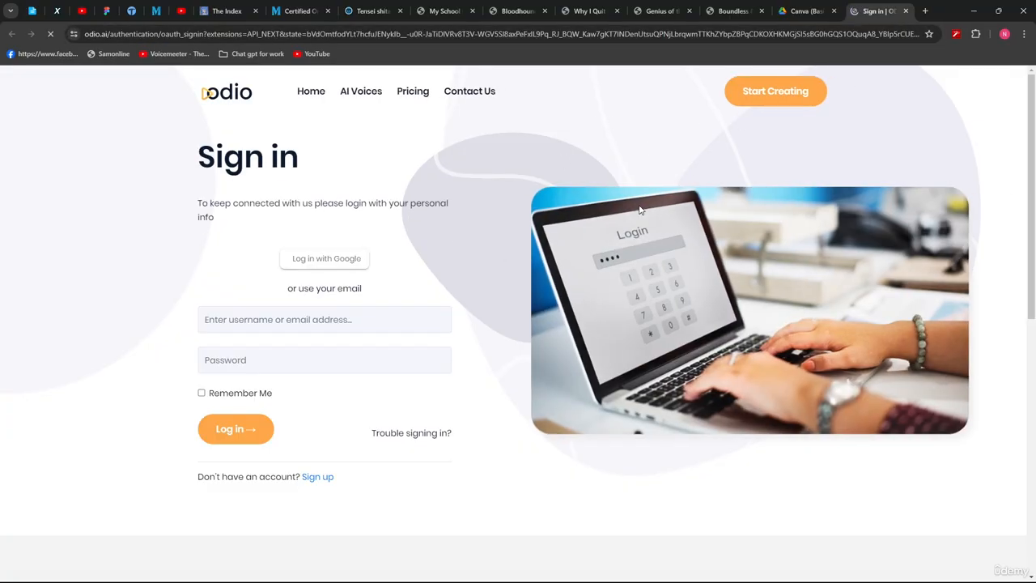
left_click(974, 12)
left_click(372, 236)
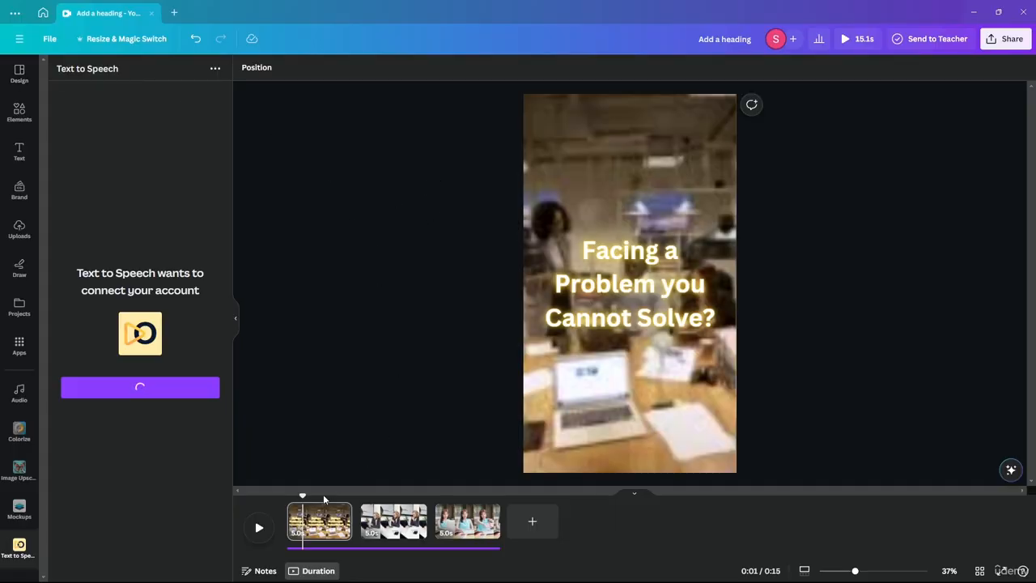
Return the playhead to the start of the video and take a brief look at the Canva Assistant
left_click_drag(299, 493, 286, 496)
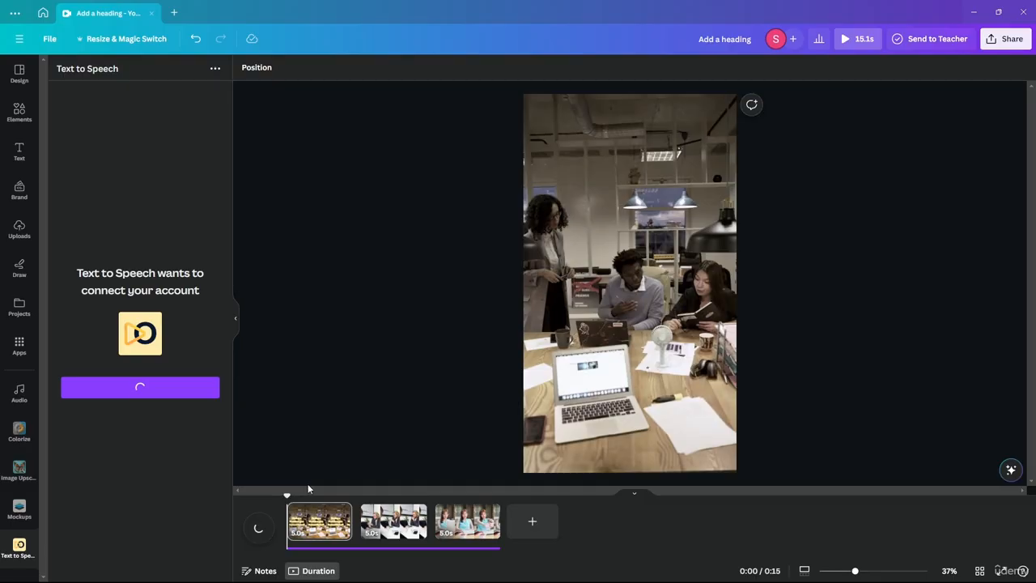
left_click(1009, 470)
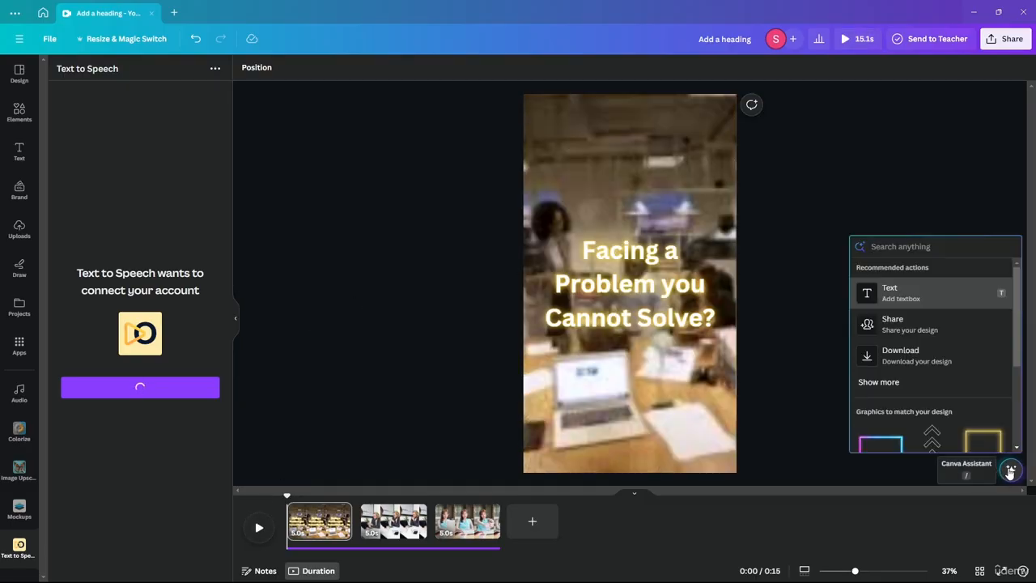
left_click(1009, 471)
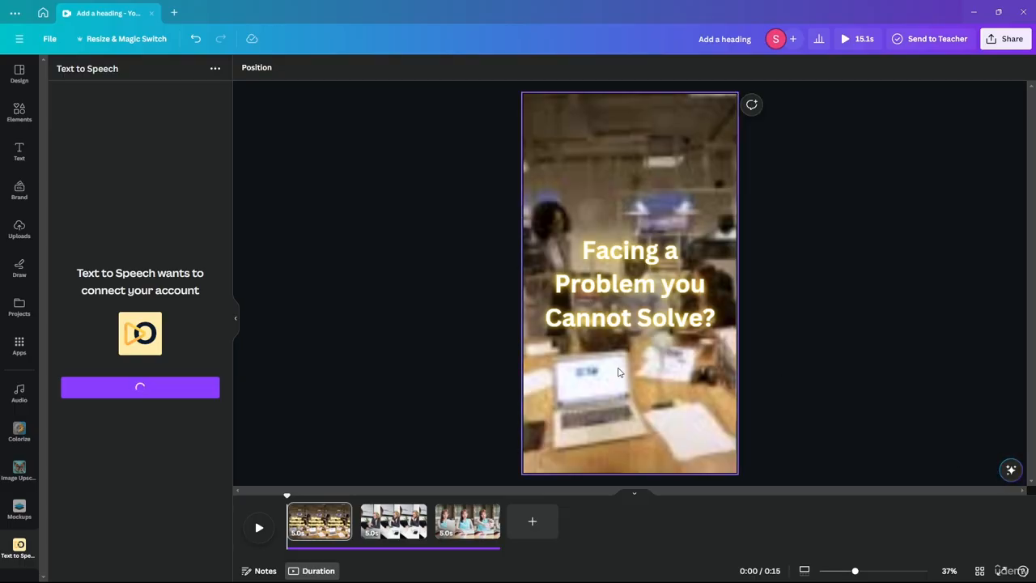
Record a voiceover of about 6 seconds on the first page with Record yourself, play it back, and save it to the design
left_click(20, 394)
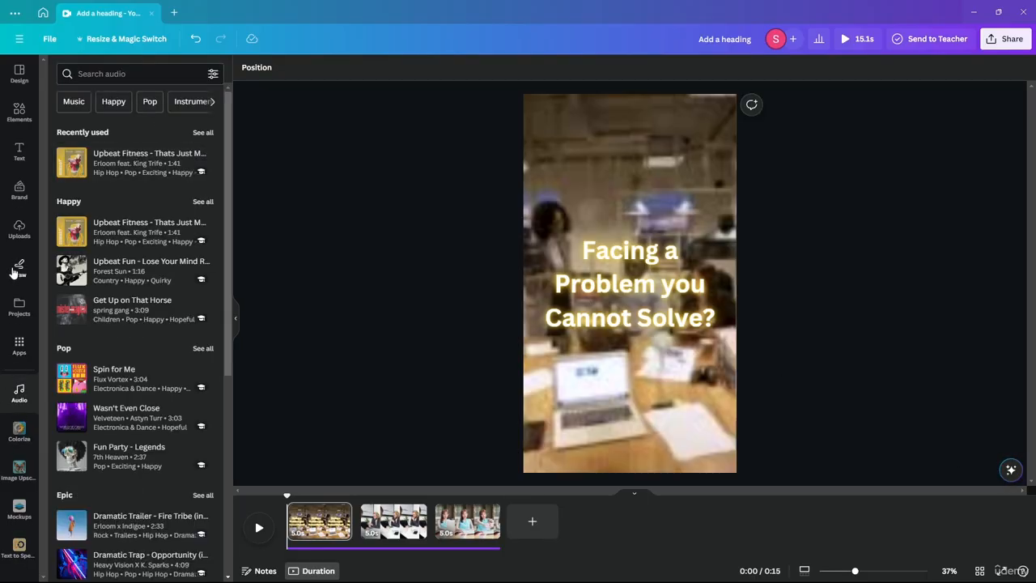
left_click(19, 230)
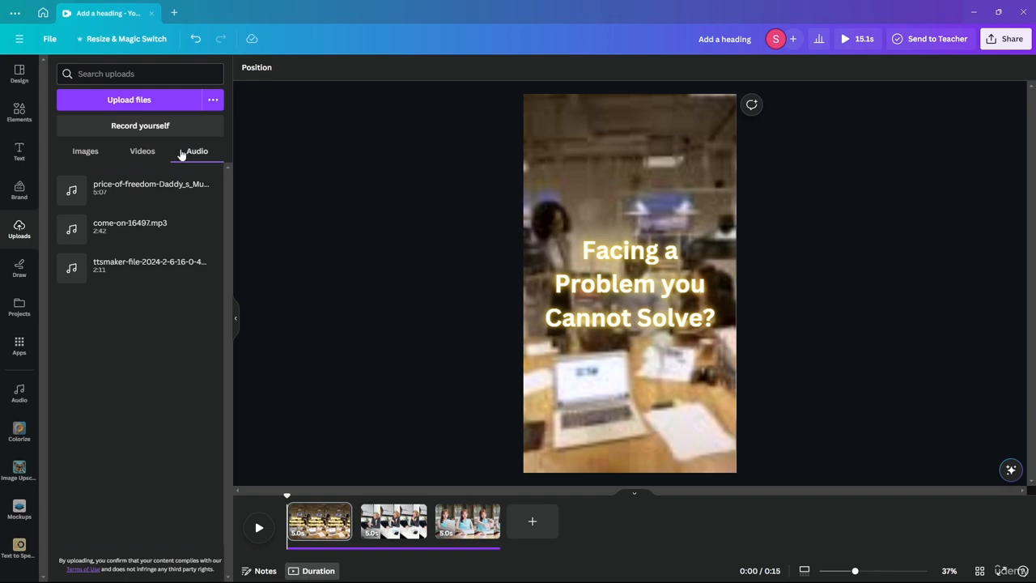
left_click(140, 126)
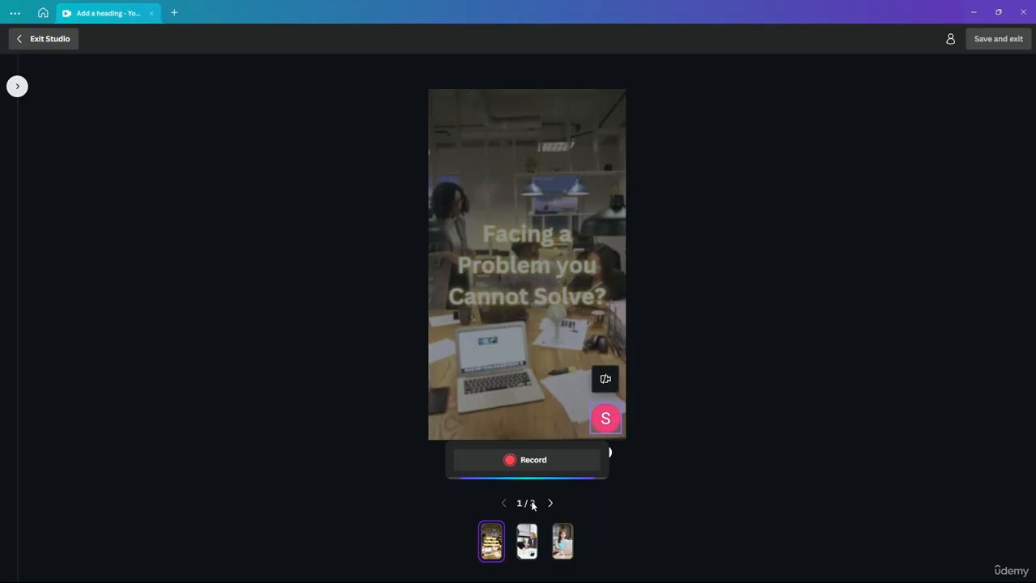
left_click(533, 461)
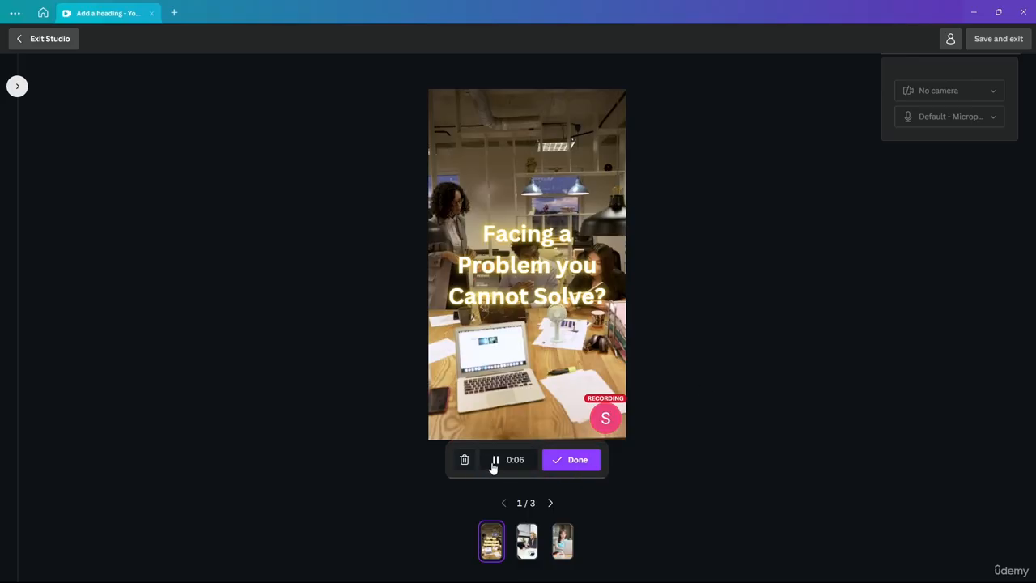
left_click(585, 463)
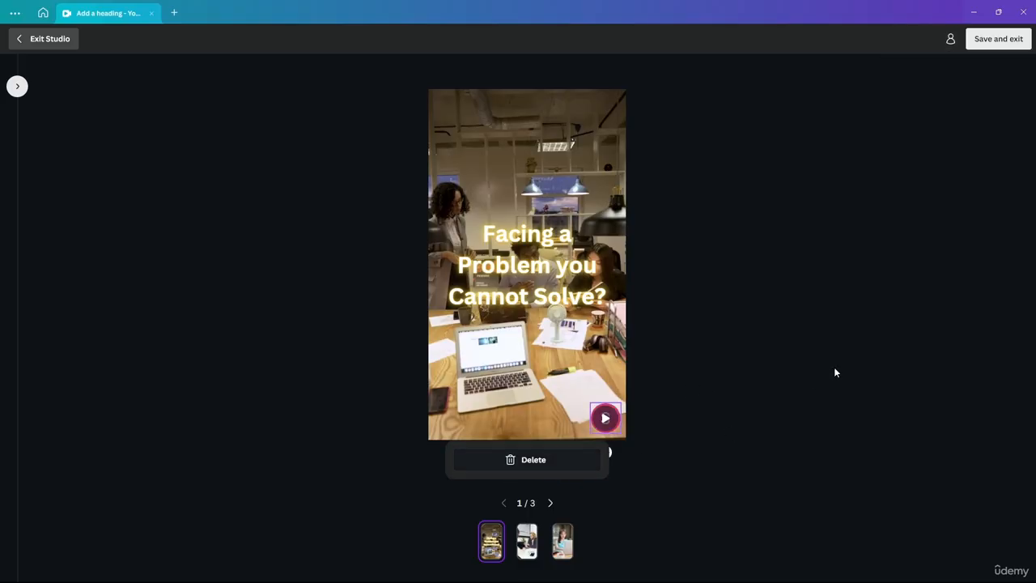
left_click(611, 421)
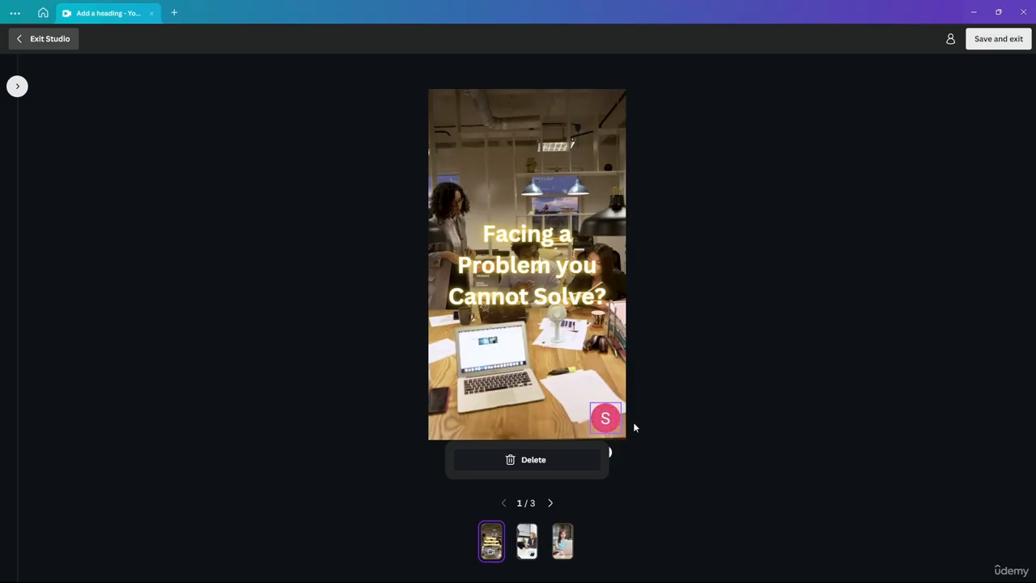
left_click(998, 39)
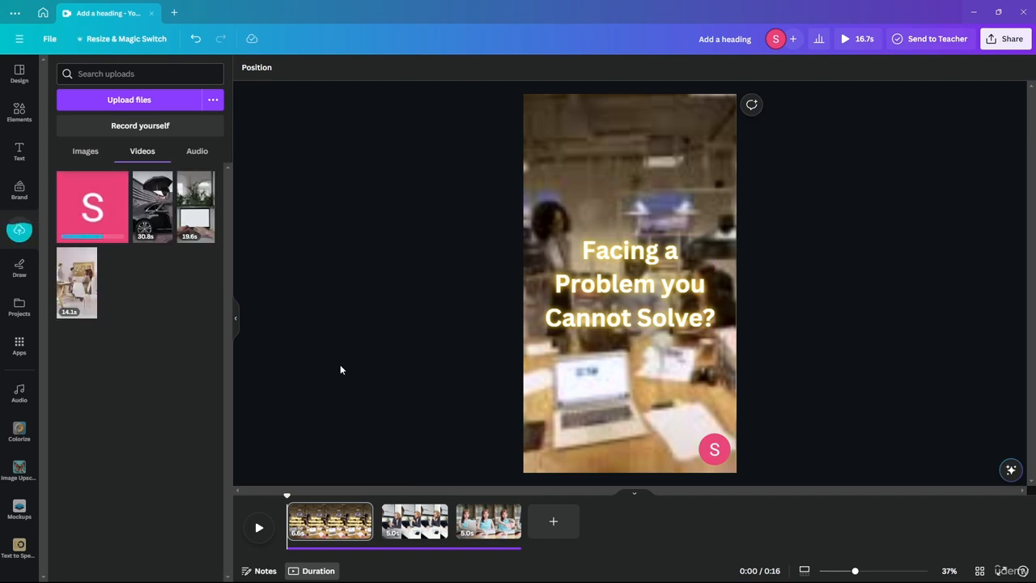
Delete the recording bubble from the first page and show the uploaded audio files
left_click(713, 449)
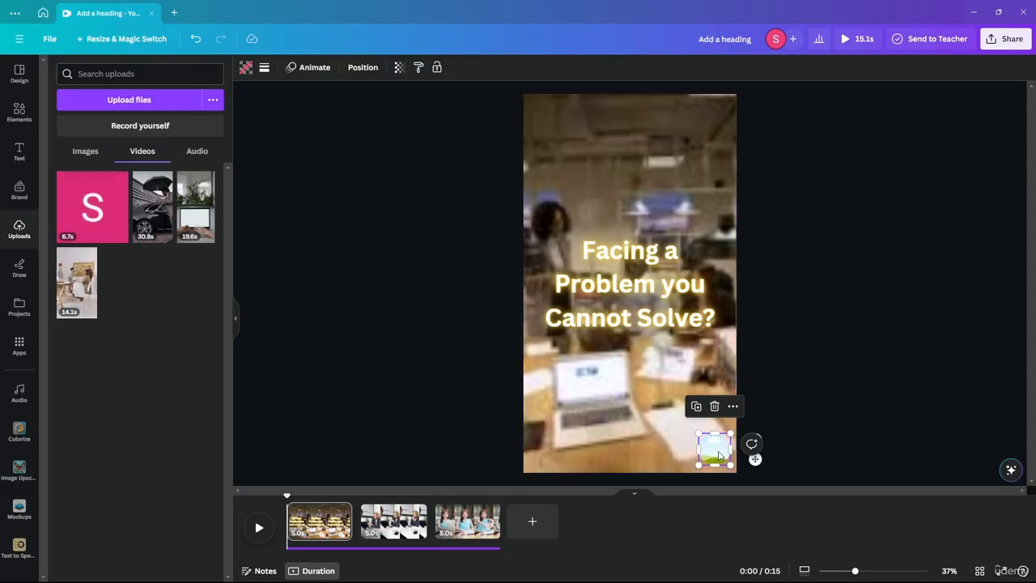
key("Delete")
left_click_drag(91, 225, 255, 405)
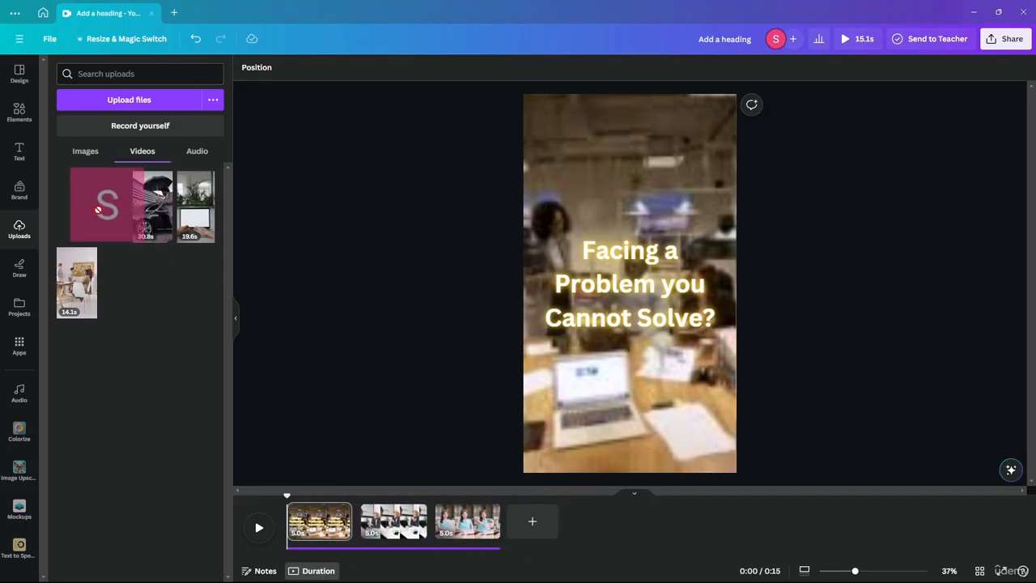
left_click(185, 157)
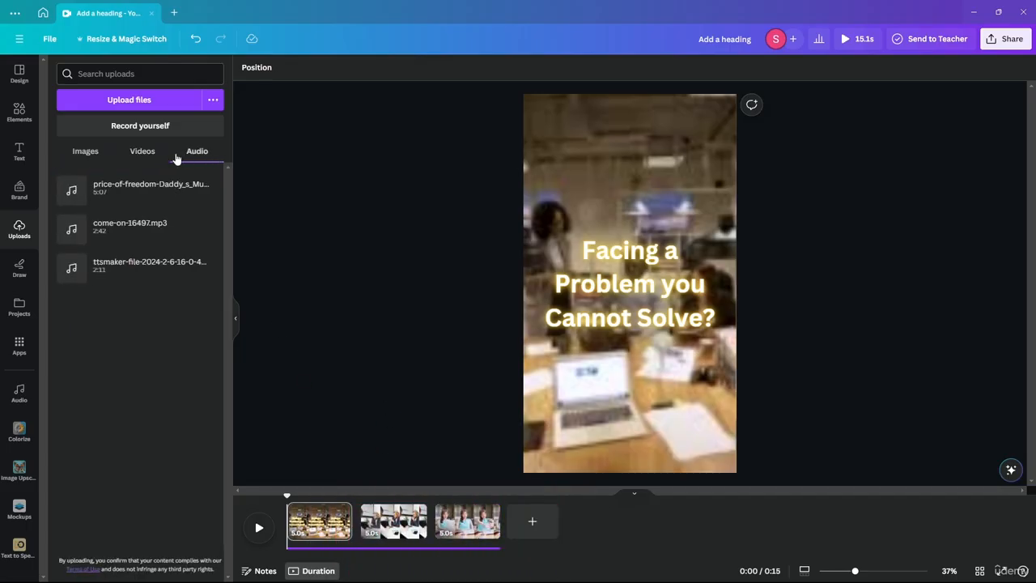
left_click(134, 128)
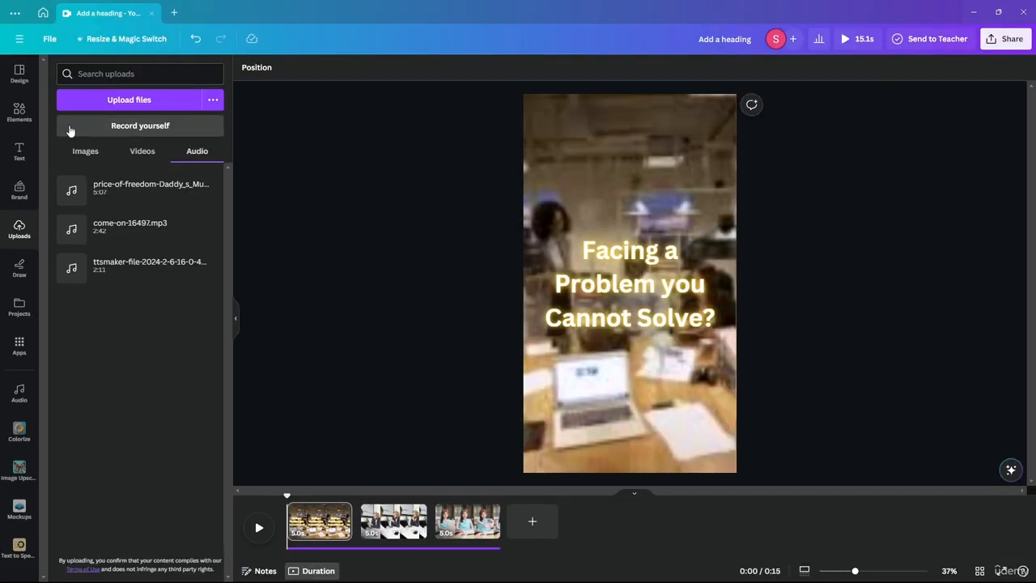
Add the uploaded 6.7 s recording video to the first page and shrink it to a tiny square near the lower-left corner
left_click(143, 152)
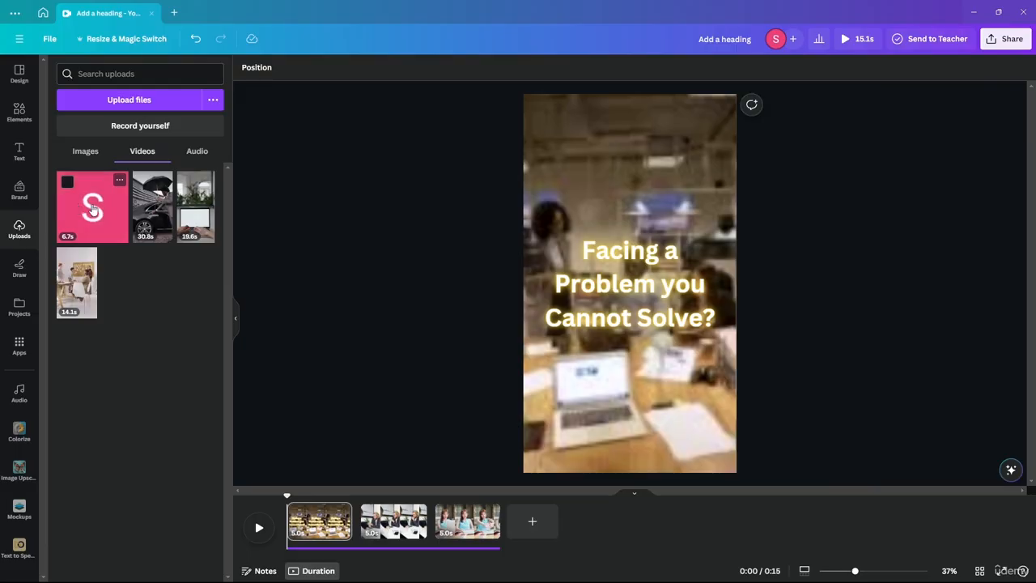
left_click_drag(92, 209, 620, 389)
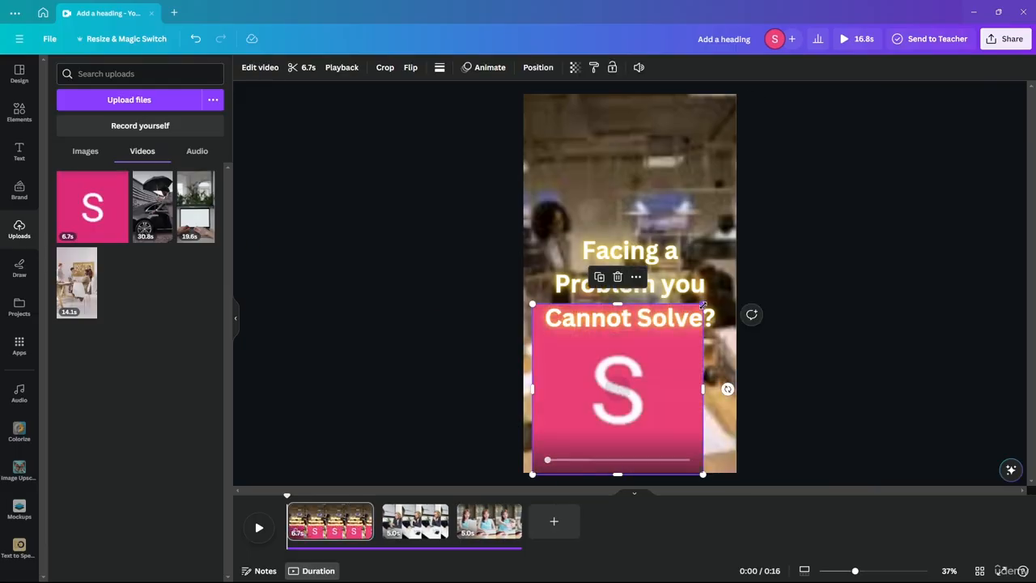
left_click_drag(703, 305, 535, 481)
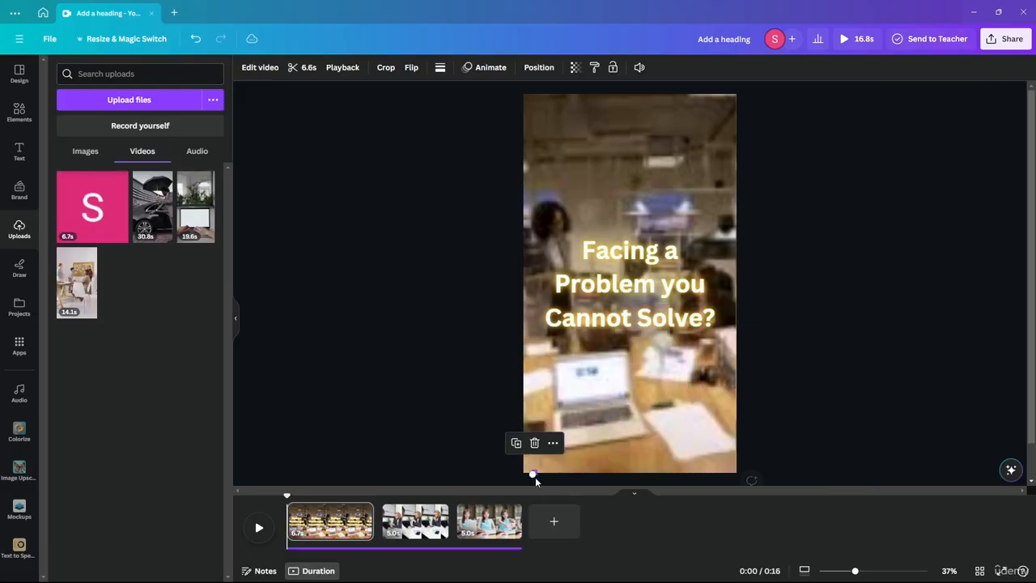
left_click(445, 442)
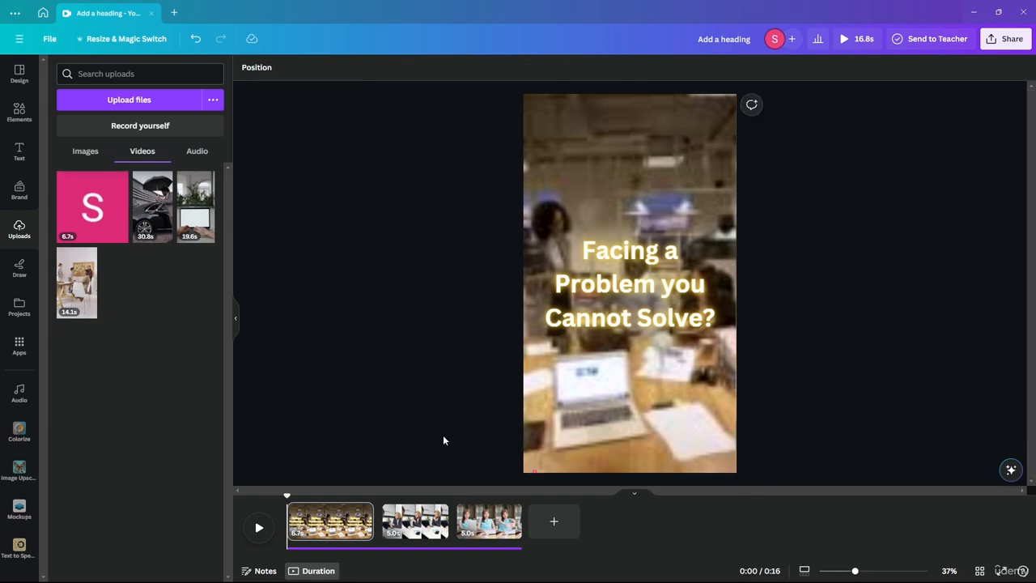
Play the first page to check the sound, and lower the background audio track's volume to 30
left_click(256, 528)
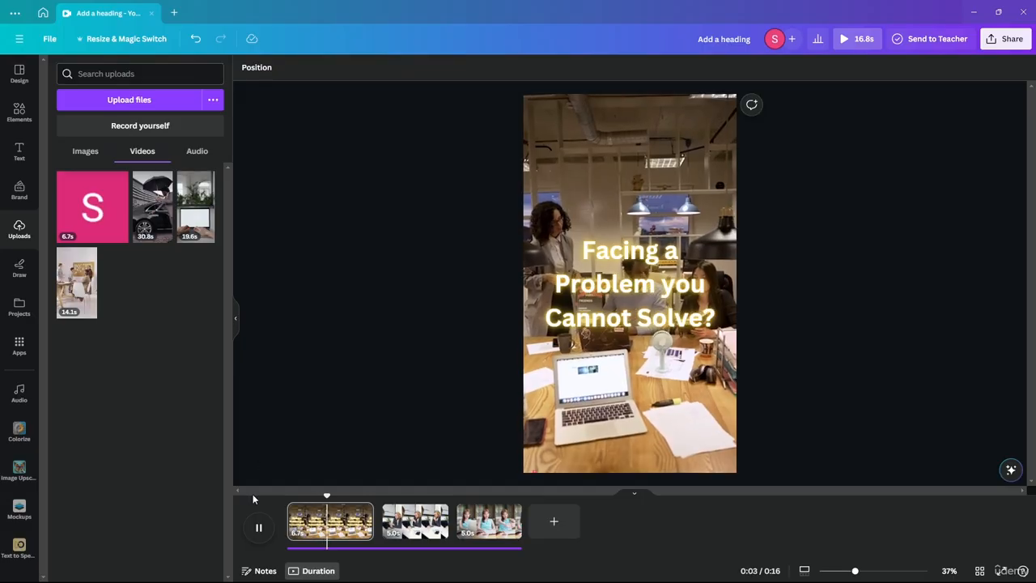
left_click(259, 528)
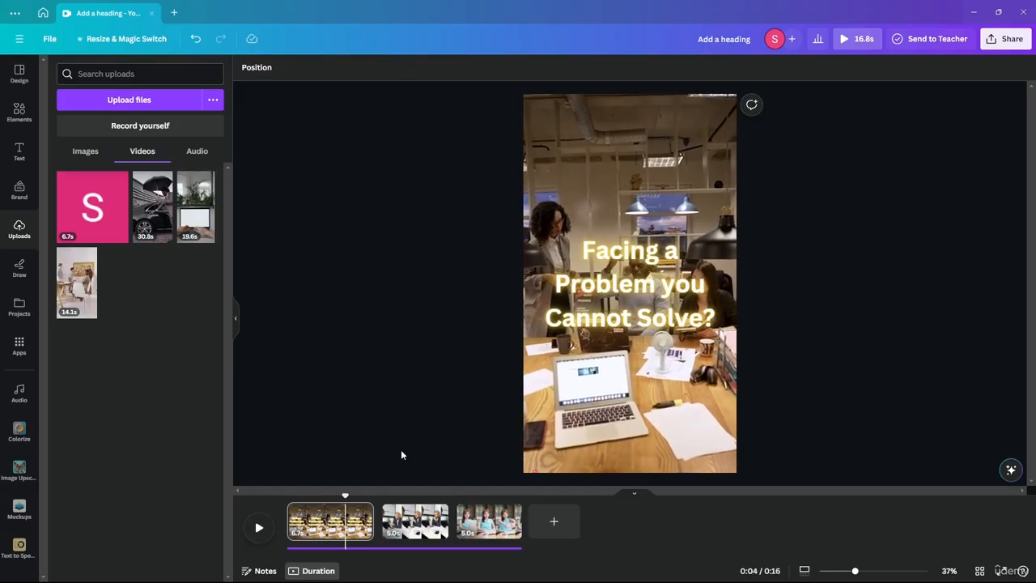
left_click(379, 550)
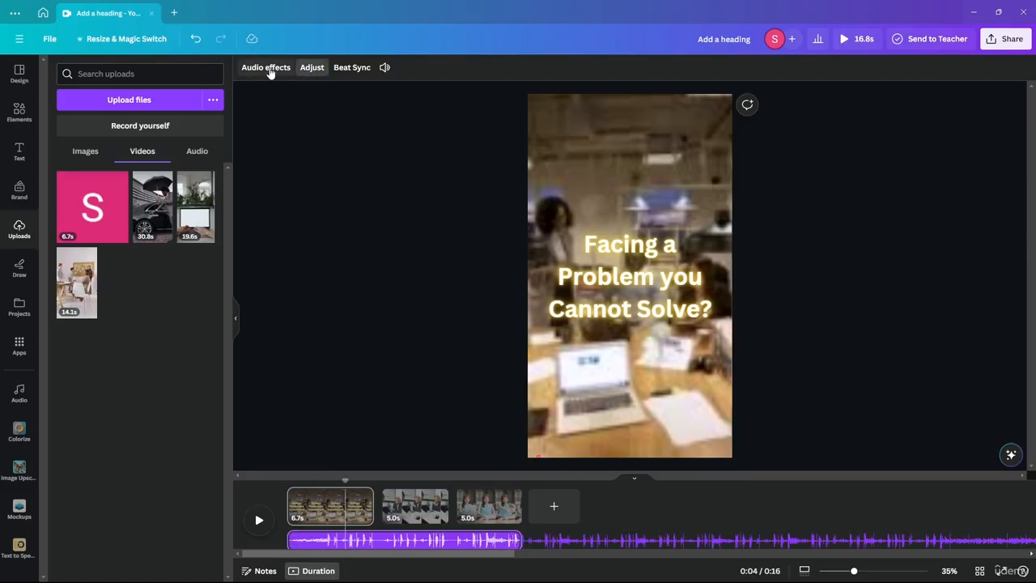
left_click(382, 68)
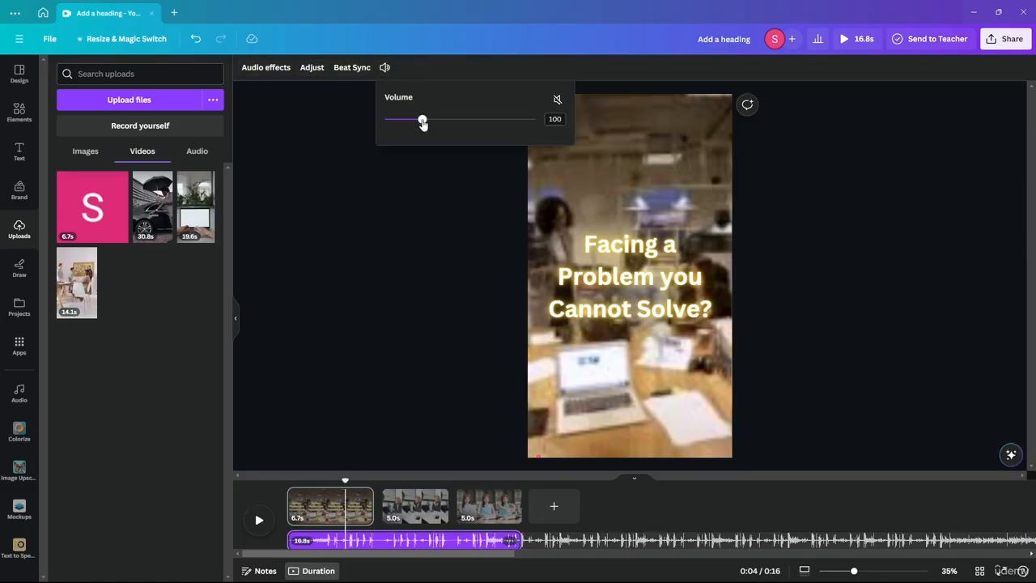
left_click_drag(423, 123, 395, 121)
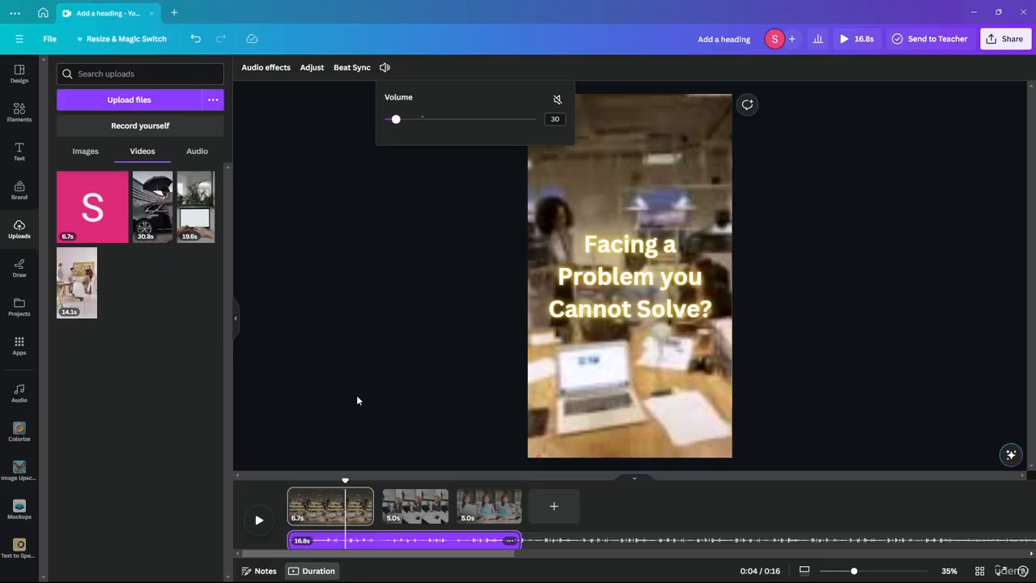
Return the playhead to the start and replay the opening seconds to check the audio balance
left_click(347, 481)
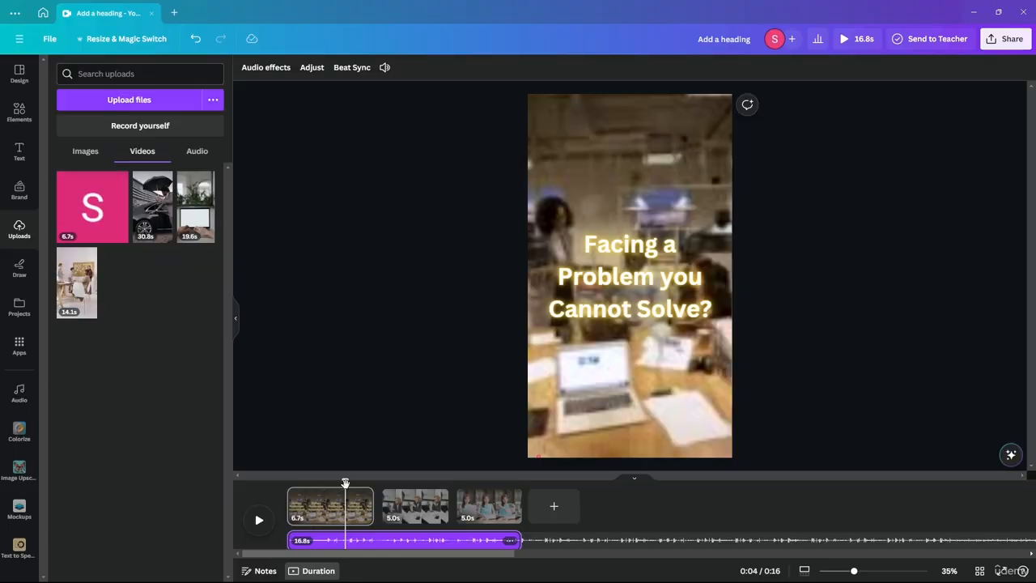
left_click_drag(346, 483, 289, 485)
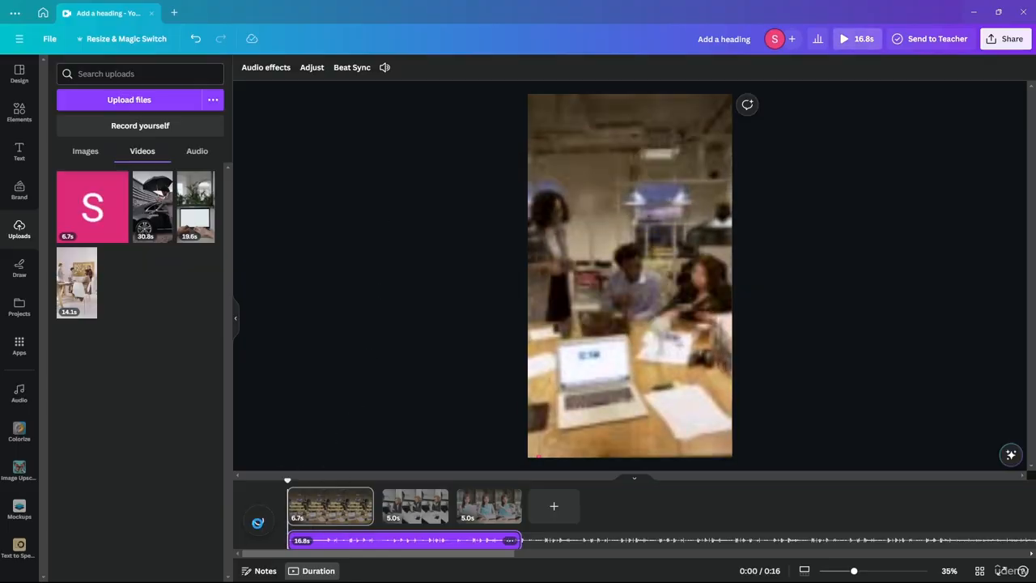
left_click(258, 524)
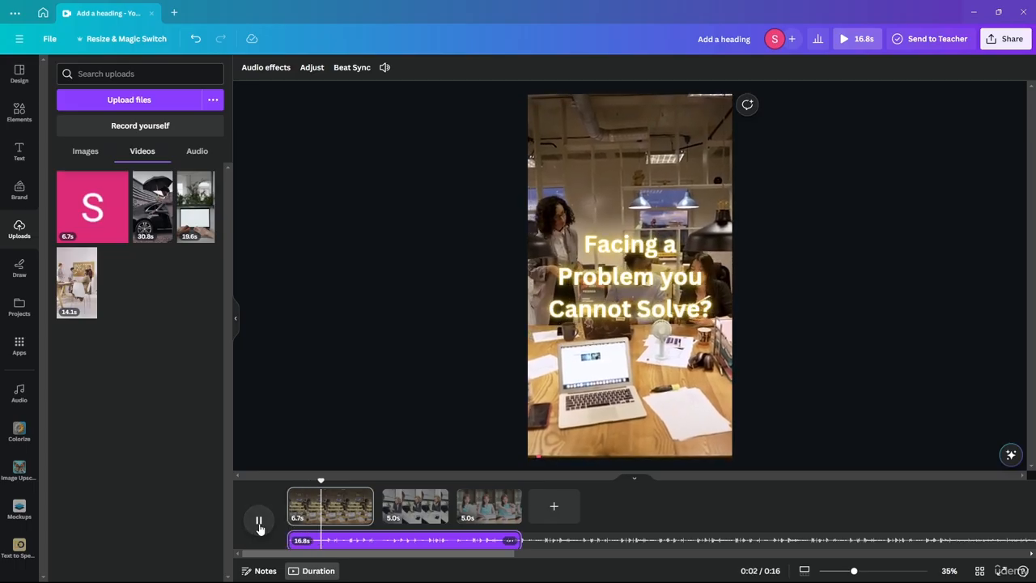
left_click(259, 522)
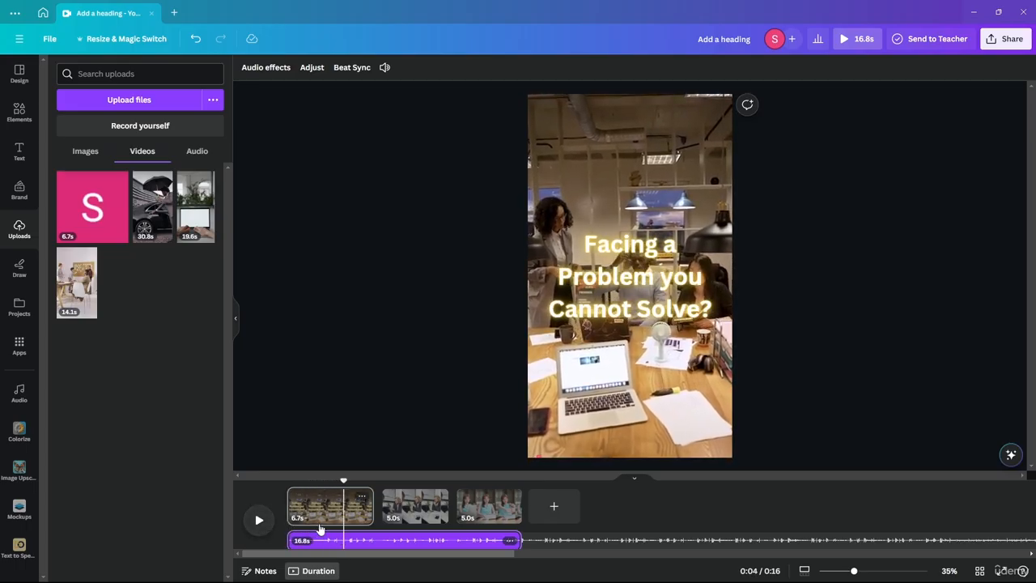
Move the tiny recording square on the first page exactly into the page's bottom-left corner
left_click(415, 506)
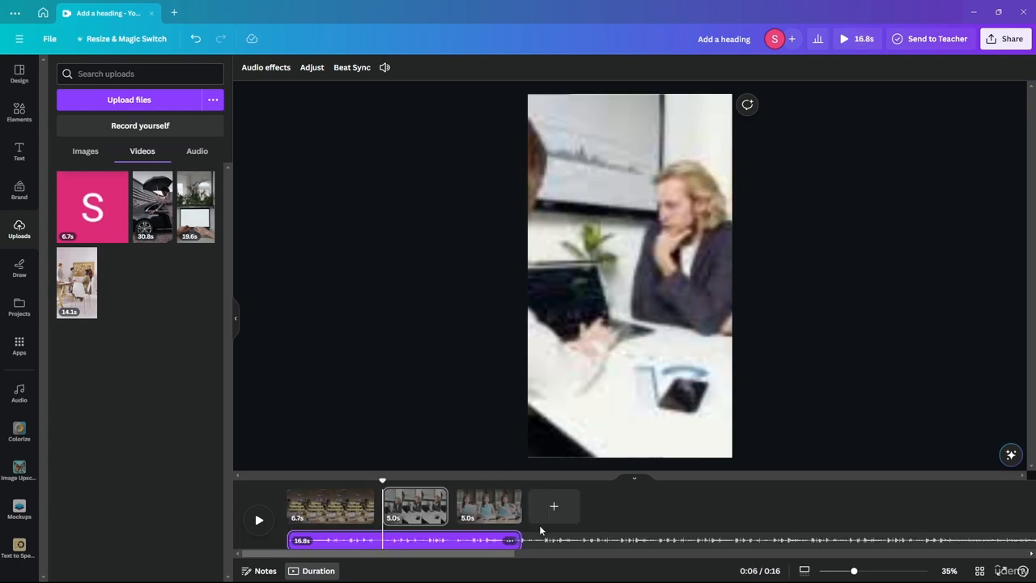
left_click(322, 506)
left_click(540, 452)
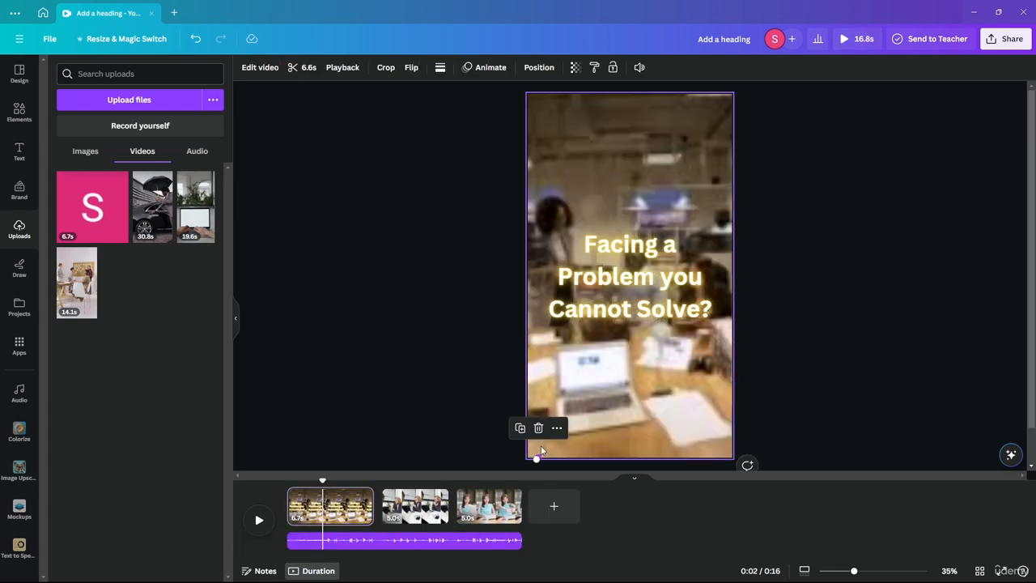
left_click_drag(539, 454, 588, 408)
left_click_drag(567, 444, 528, 457)
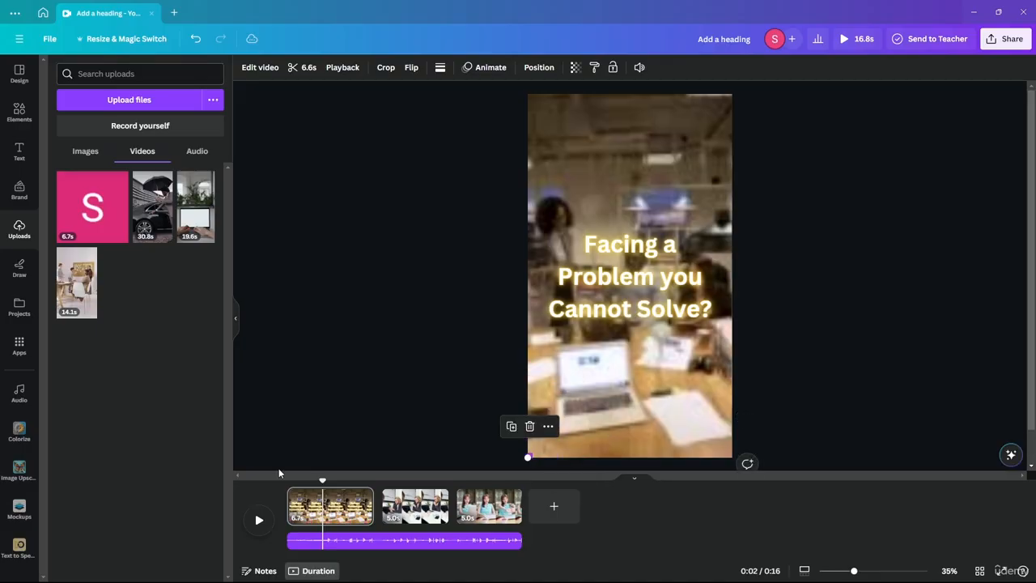
left_click(378, 410)
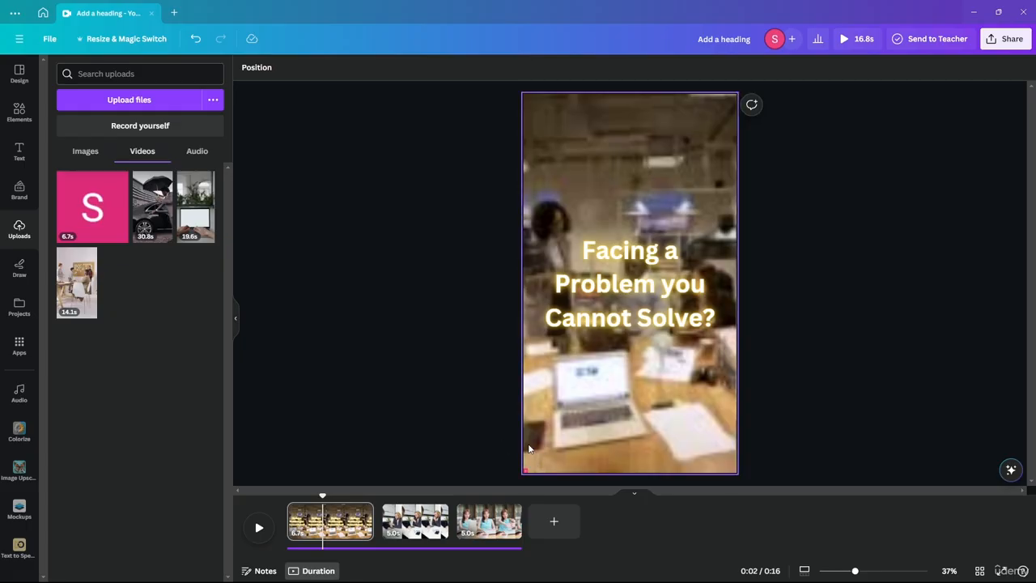
Try to replace the first page's background with the tiny recording video
left_click(700, 435)
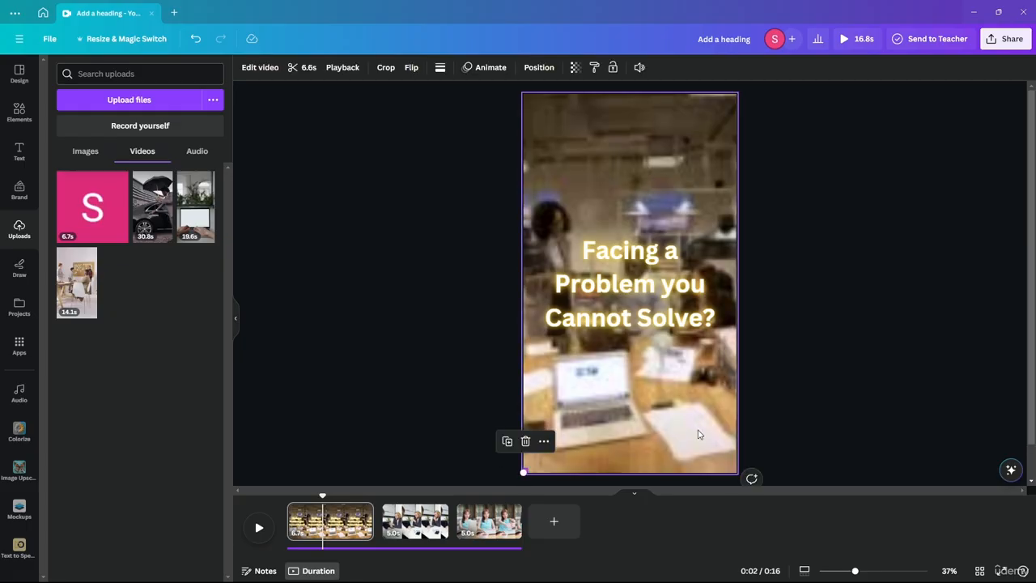
scroll(623, 458, "up", 5, "ctrl")
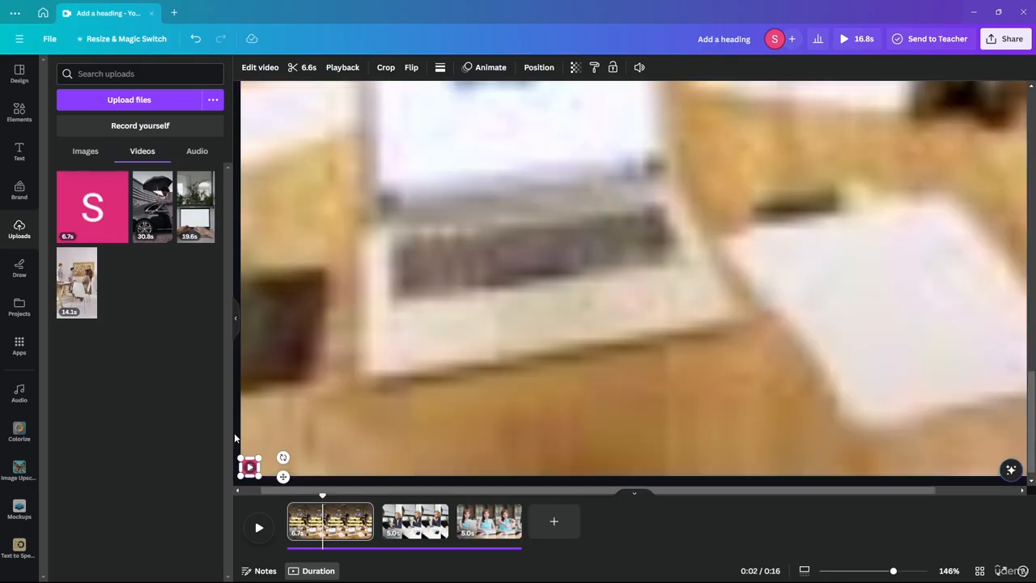
right_click(249, 469)
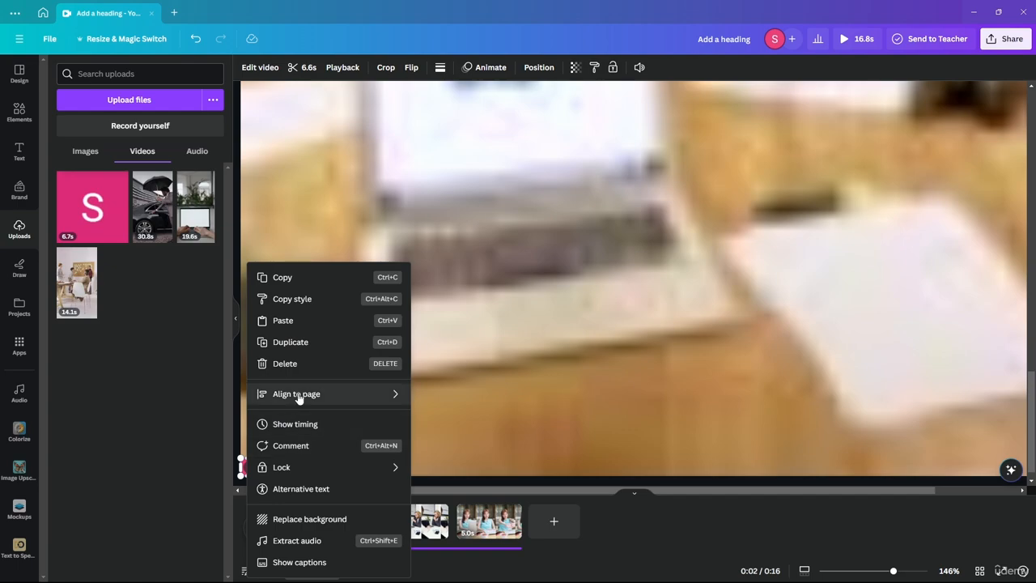
mouse_move(298, 398)
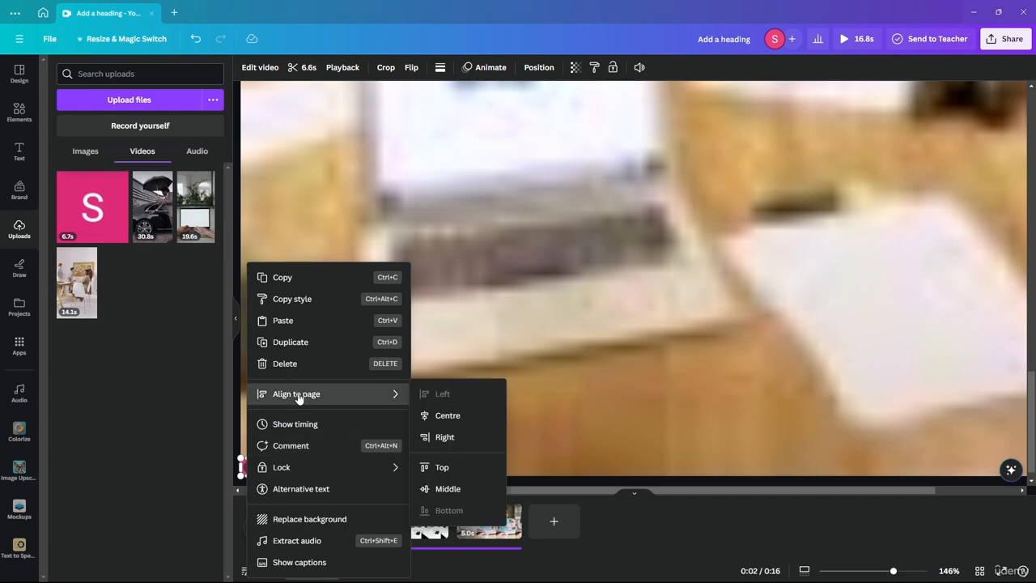
left_click(296, 518)
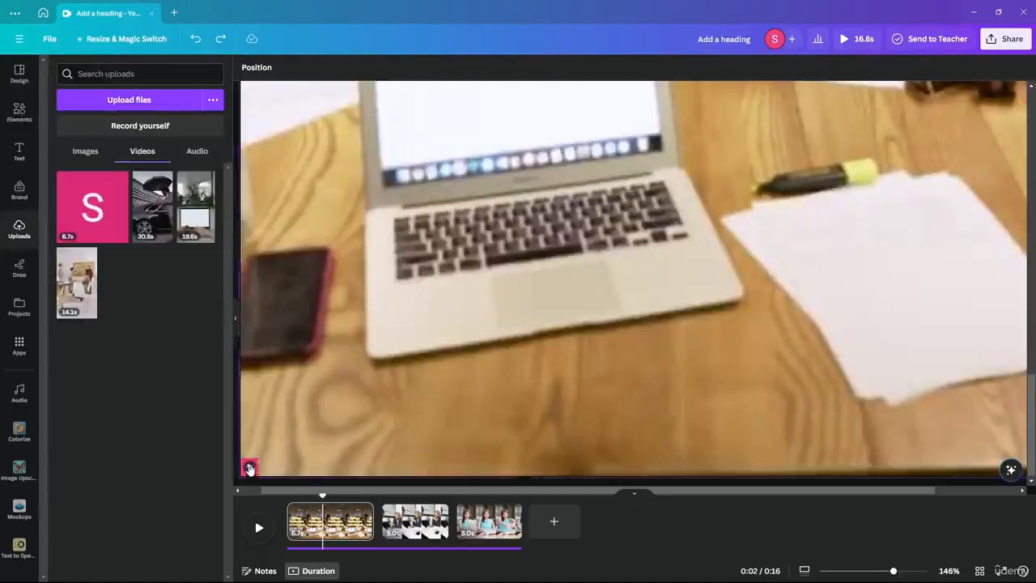
Enlarge the recording square slightly in the bottom-left corner of the page and show its timing on the timeline
left_click(300, 411)
right_click(299, 413)
left_click(300, 411)
left_click_drag(300, 411, 254, 462)
left_click(284, 422)
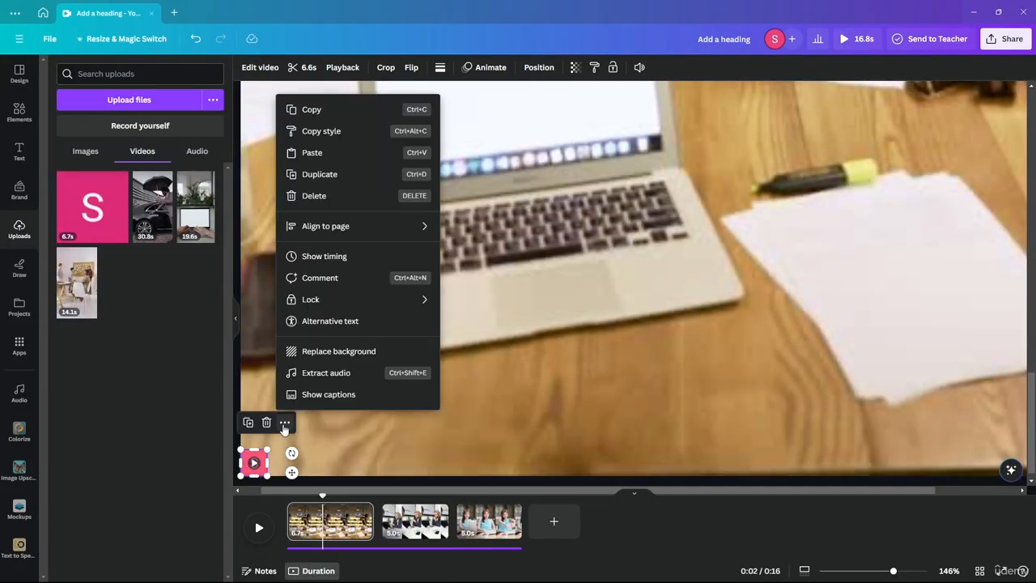
left_click(325, 256)
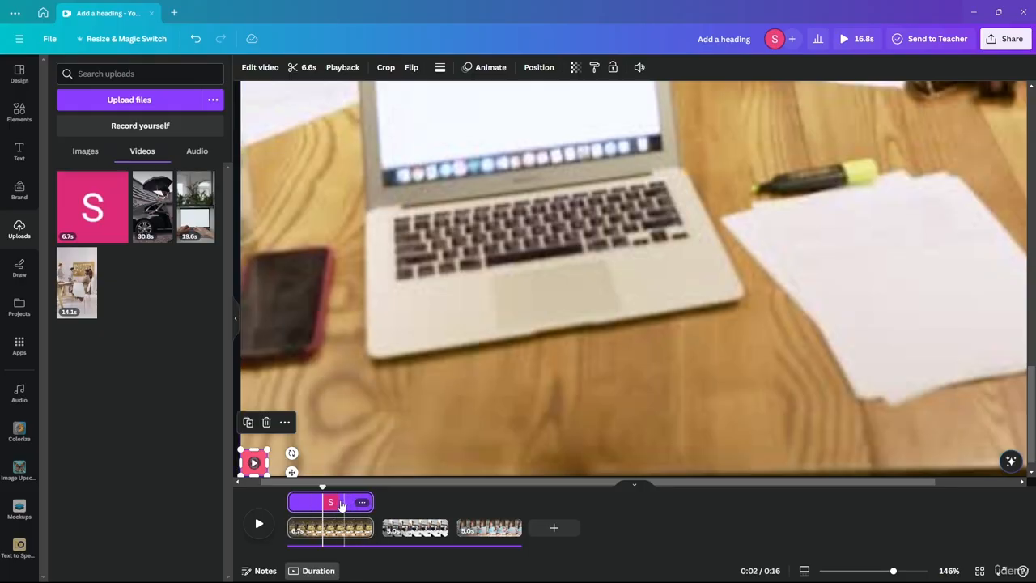
Try trimming the end of the recording clip to 3.1 s, preview it, restore it to 6.6 s and preview again
left_click(367, 497)
left_click_drag(372, 503, 286, 486)
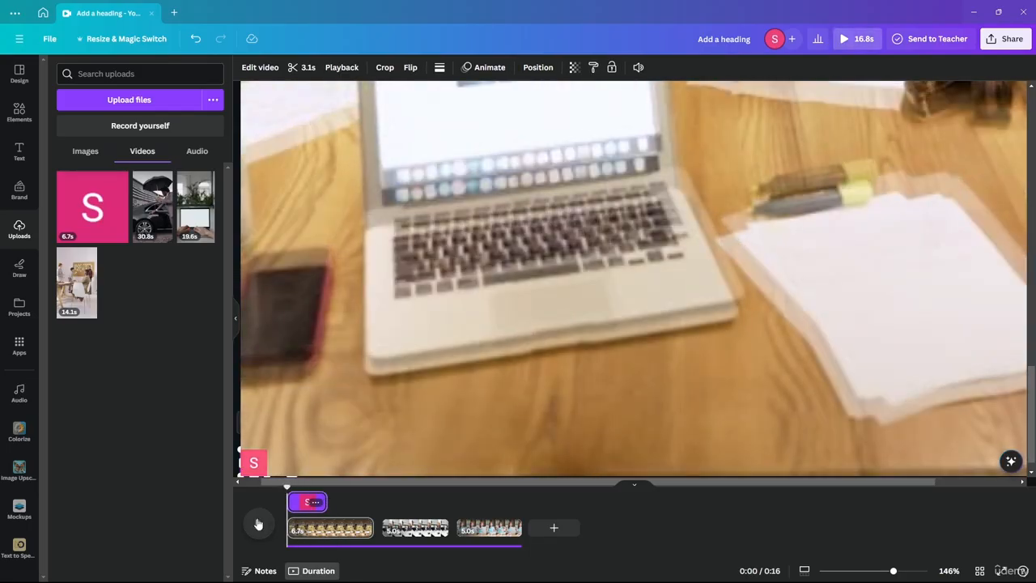
left_click(258, 525)
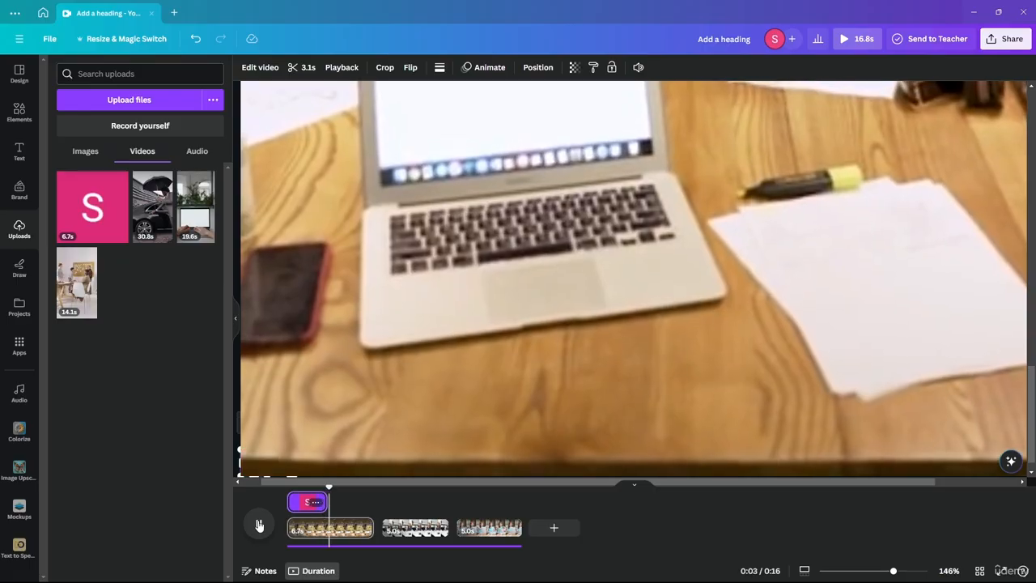
left_click(259, 524)
left_click_drag(330, 504, 306, 493)
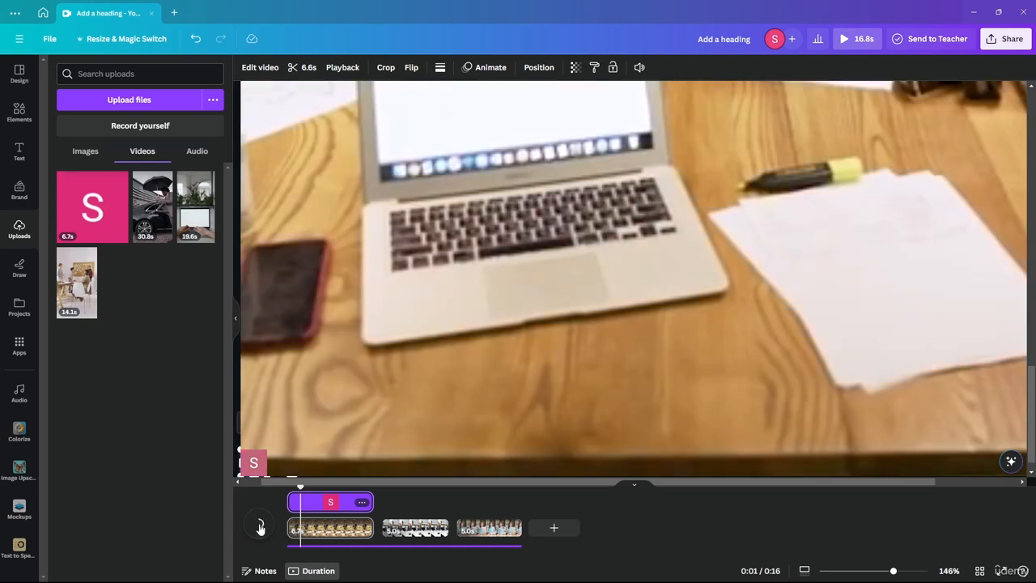
left_click(257, 525)
left_click(259, 524)
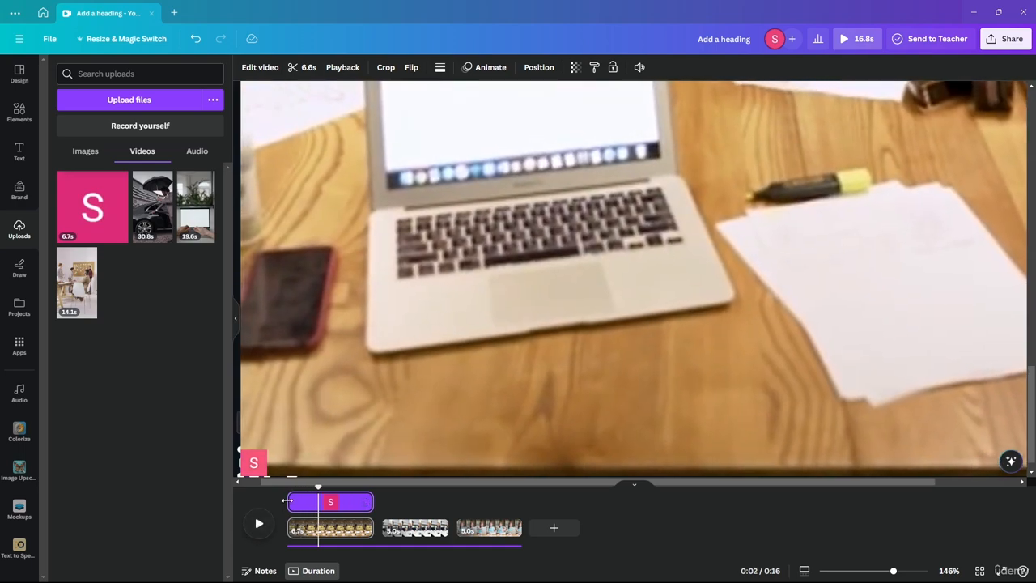
Trim the start of the recording clip so it lasts 4.9 s and begins with the first page, previewing the cut
left_click_drag(289, 501, 309, 503)
left_click(259, 524)
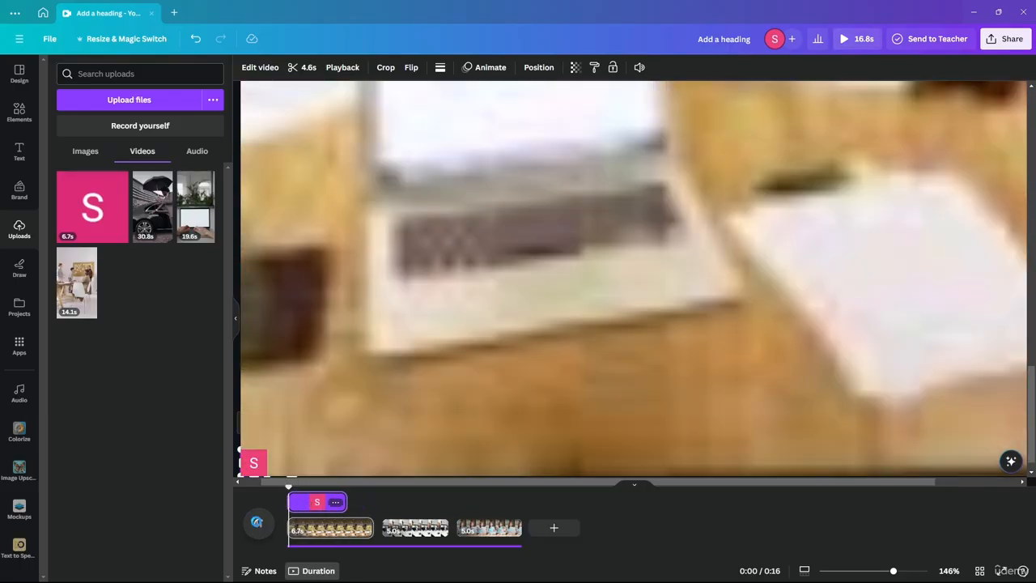
left_click(259, 526)
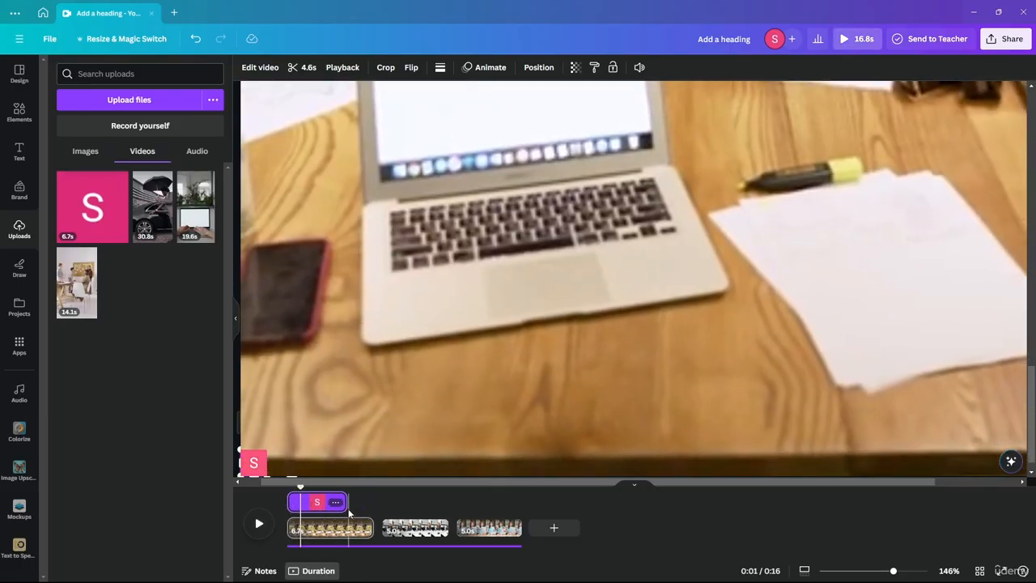
left_click_drag(320, 506, 277, 494)
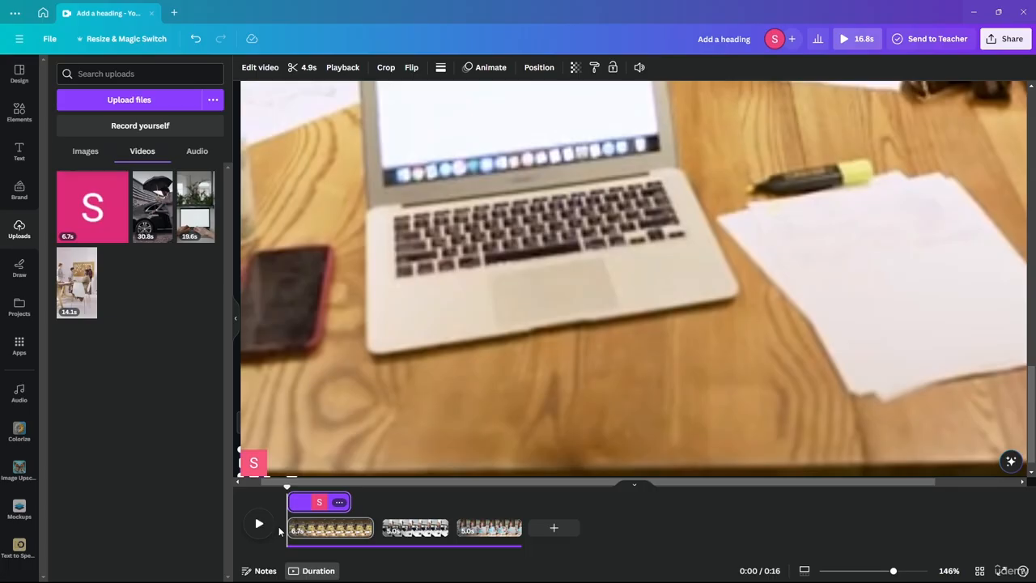
Fit the whole page in view and replay the video from the start to check the trimmed voiceover
left_click(259, 524)
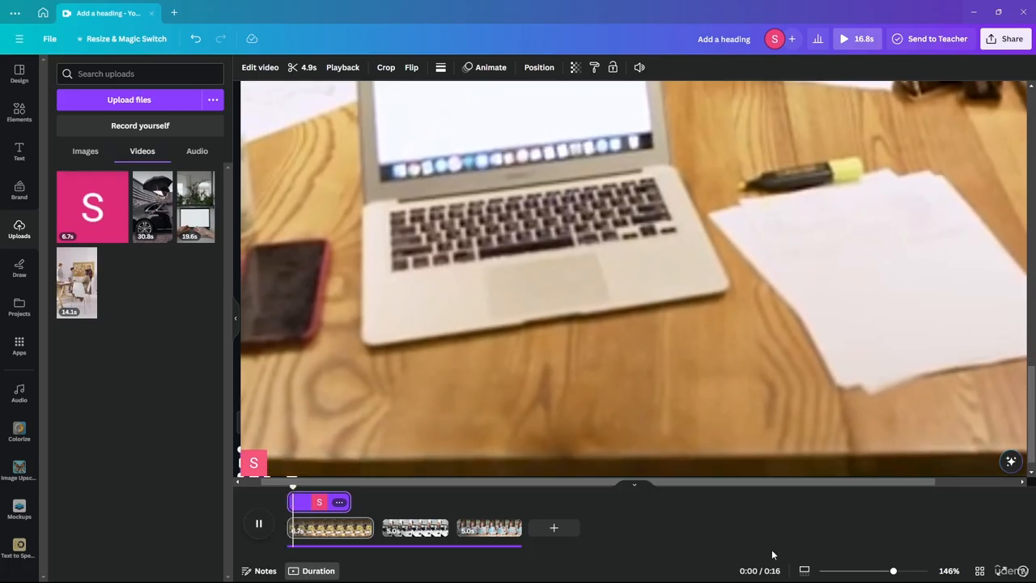
left_click(947, 570)
left_click(940, 521)
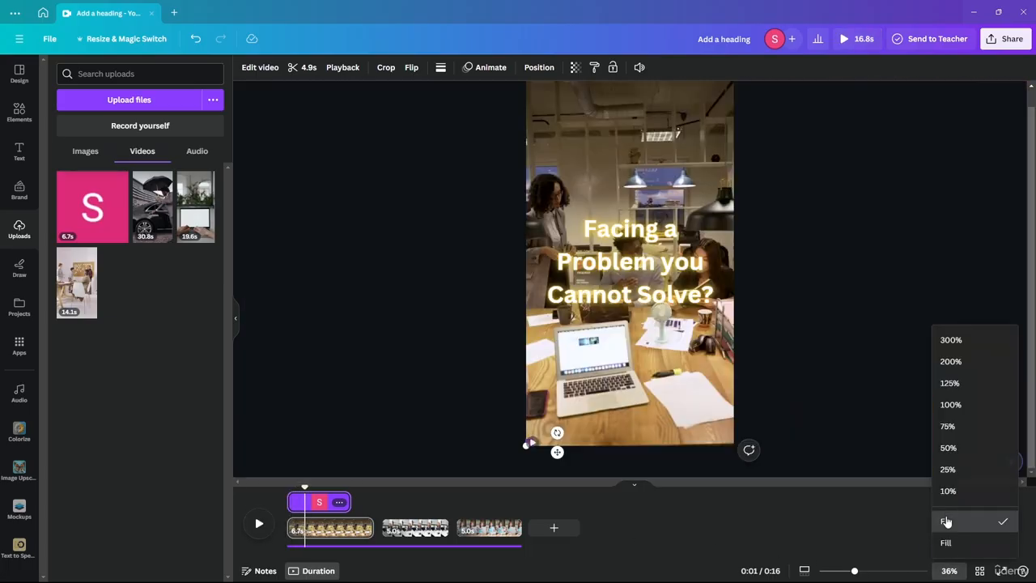
left_click_drag(296, 489, 266, 494)
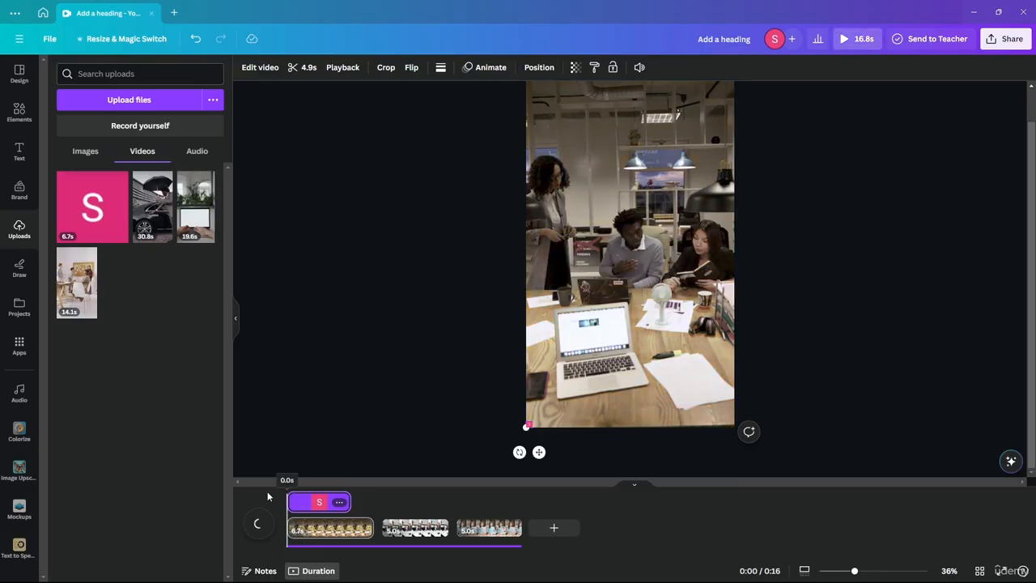
left_click(259, 524)
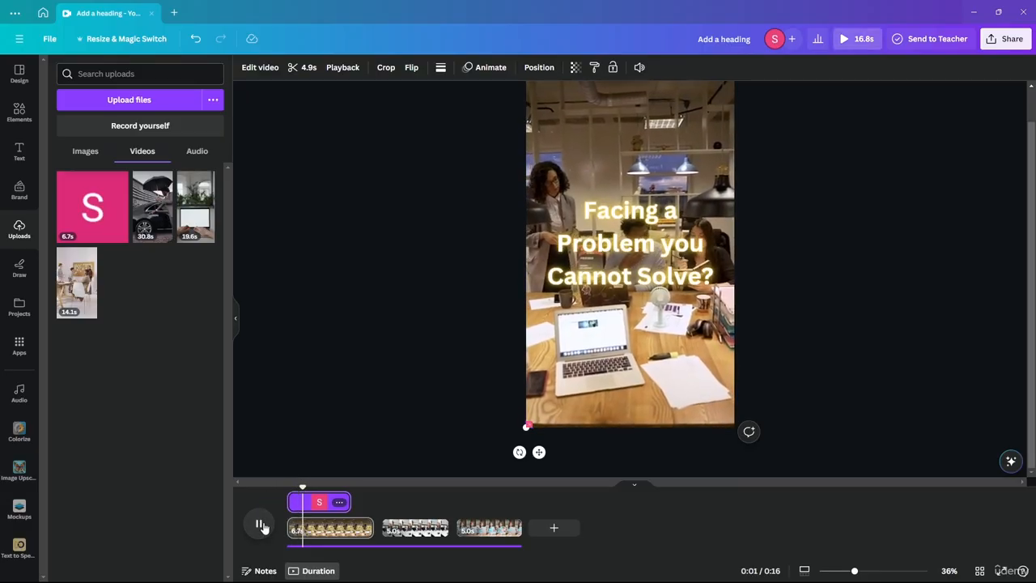
Stop playback and split the first page at about 2.5 s, where the opening voiceover ends, then return to the start
left_click(260, 525)
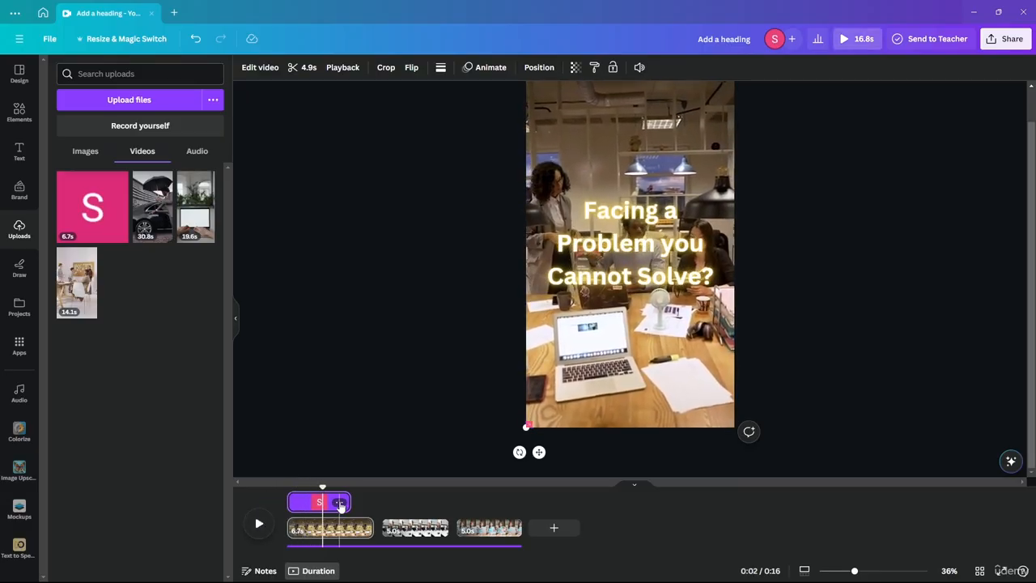
left_click(332, 503)
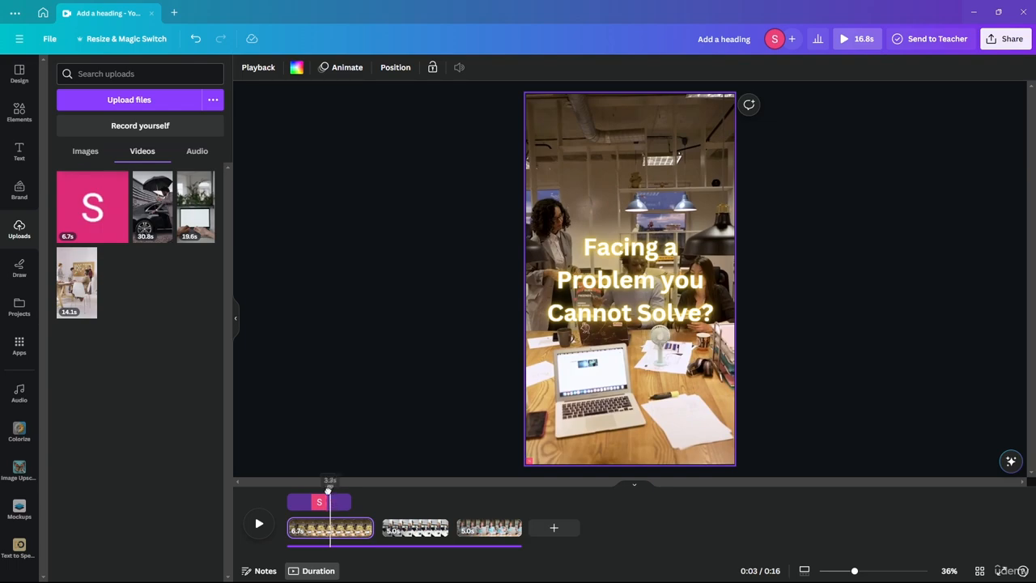
left_click_drag(328, 489, 321, 492)
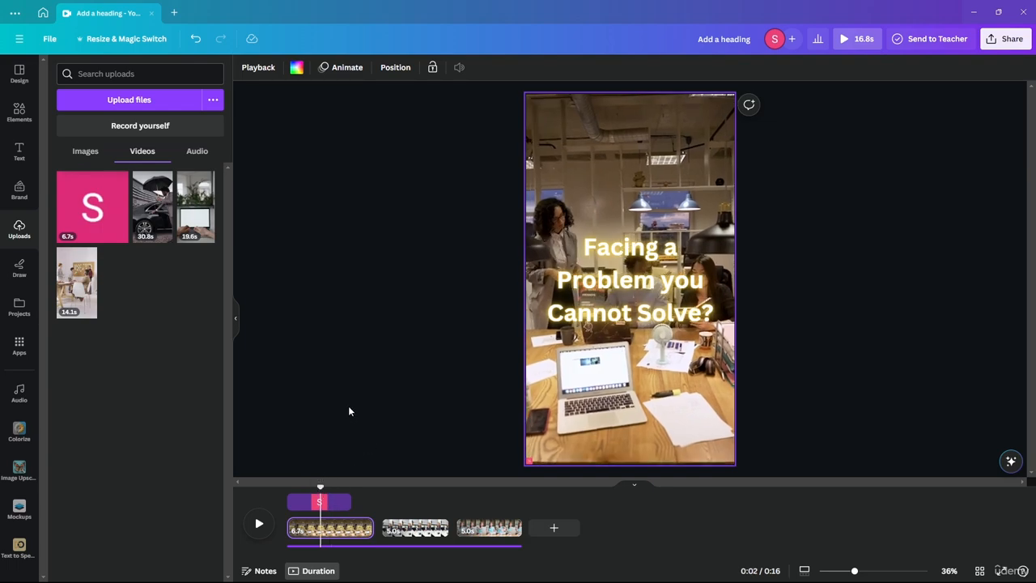
key("s")
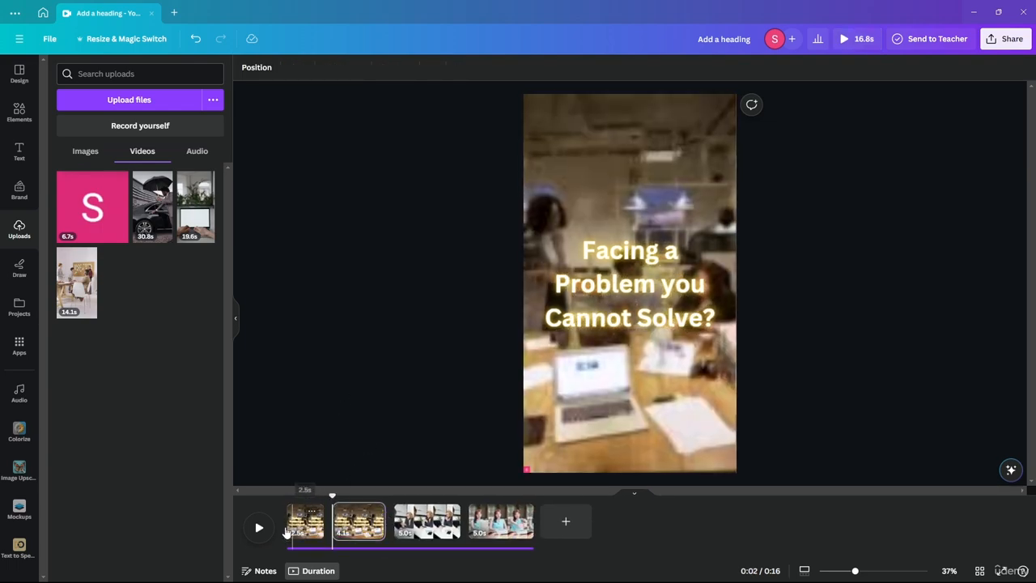
left_click_drag(332, 495, 287, 492)
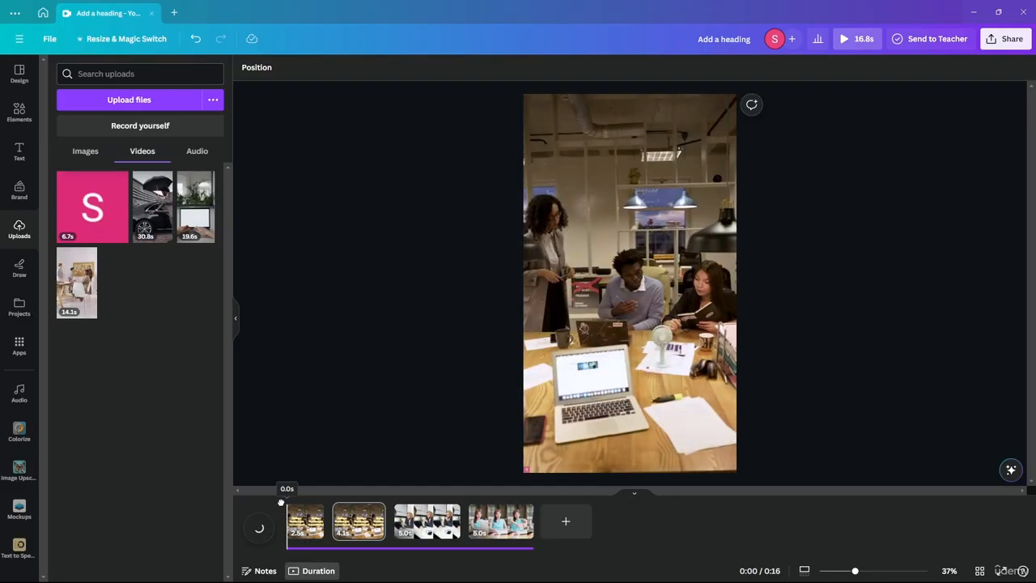
Delete the recording square from the second page and play the video from the start to check the split
left_click(361, 523)
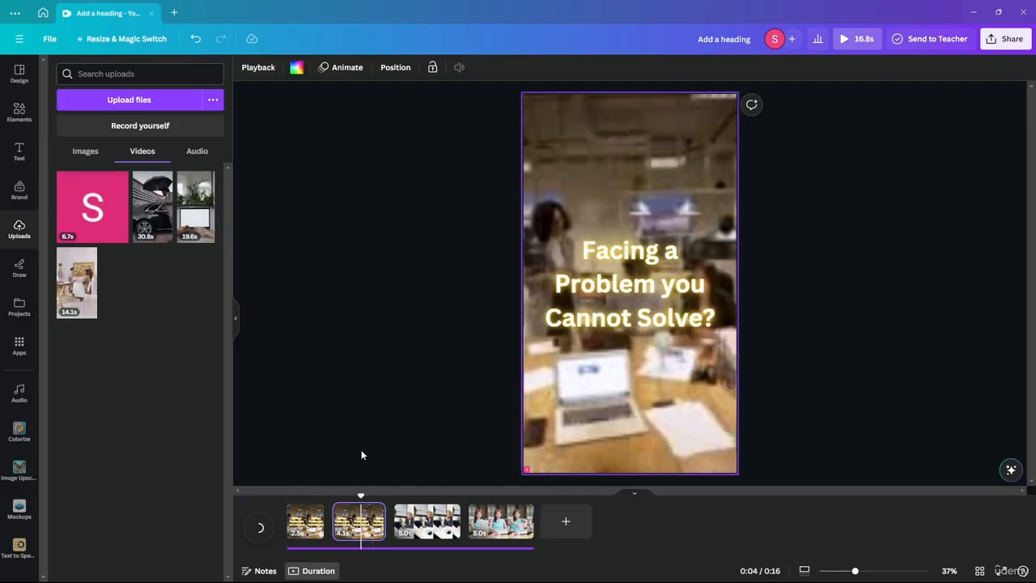
left_click(528, 466)
key("Delete")
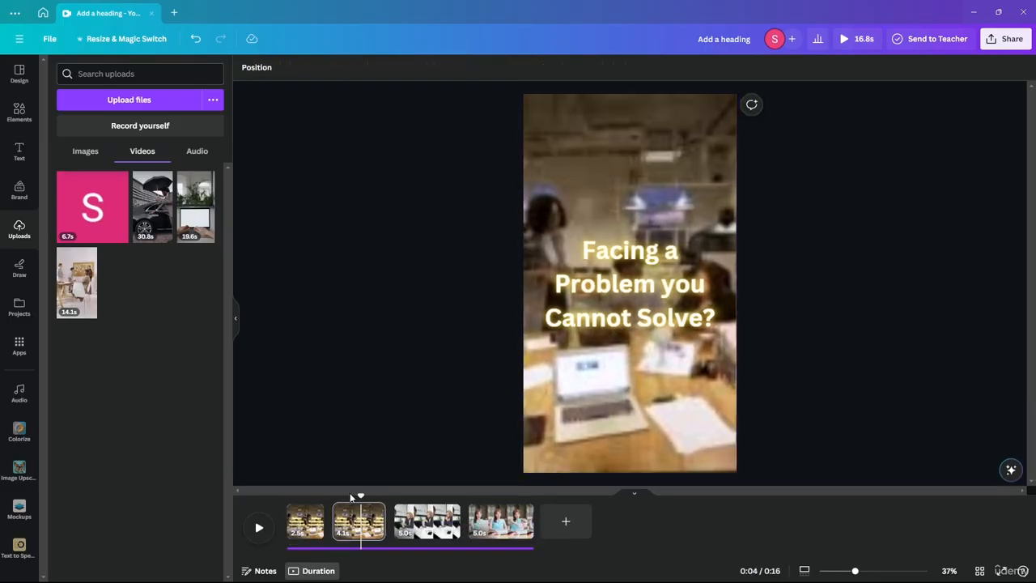
left_click_drag(360, 494, 286, 494)
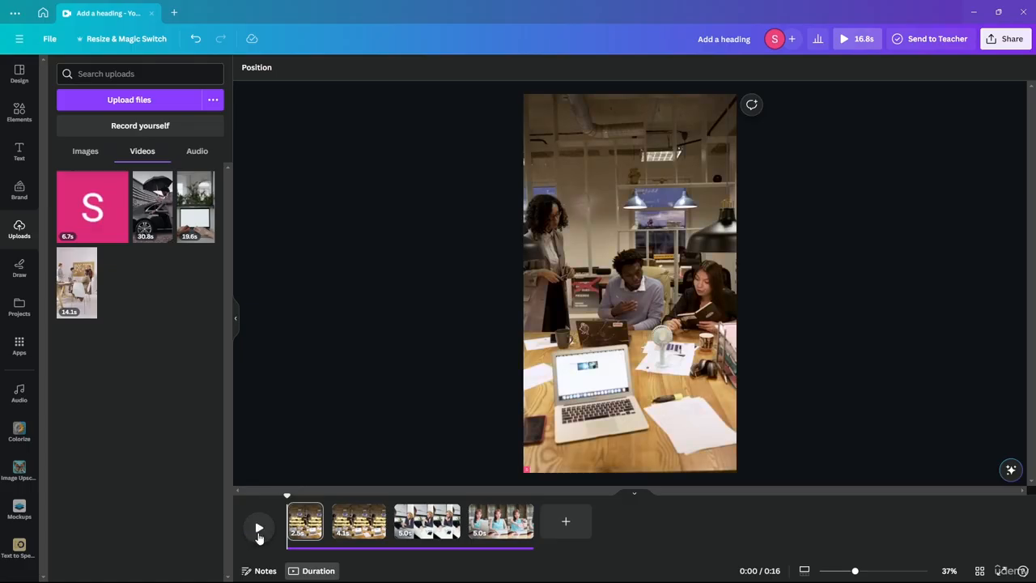
left_click(259, 530)
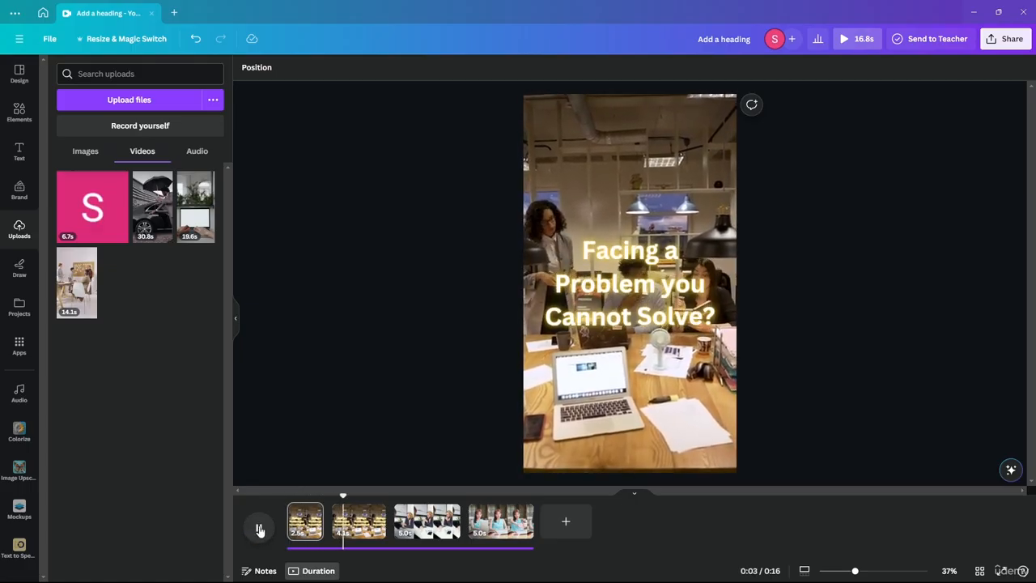
left_click(259, 529)
Replace the second page's heading with "Follow these steps to solve any kinds of problems you might face"
left_click(623, 289)
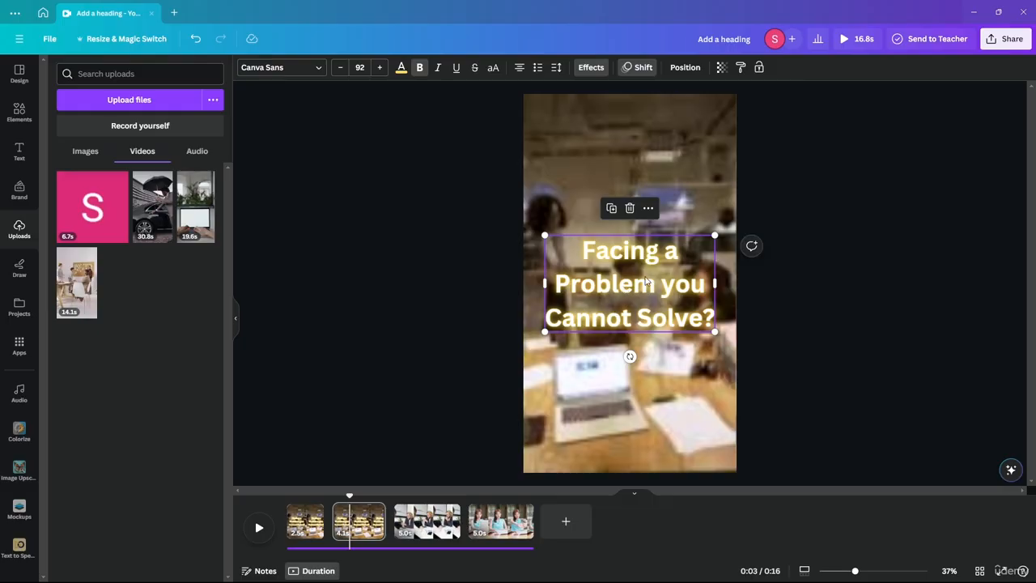
double_click(637, 287)
key("ctrl+a")
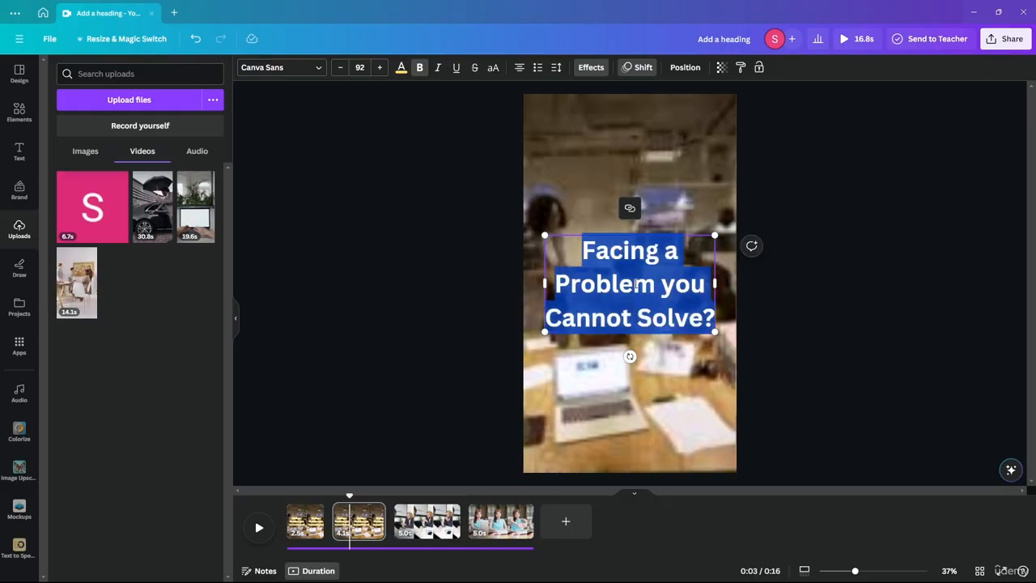
type("Follow thes")
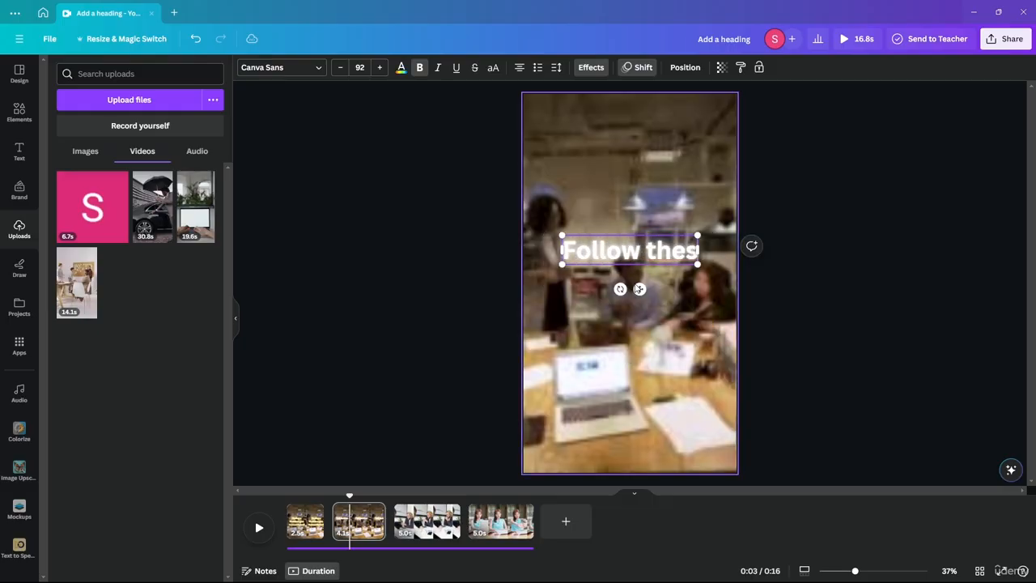
type("e steps")
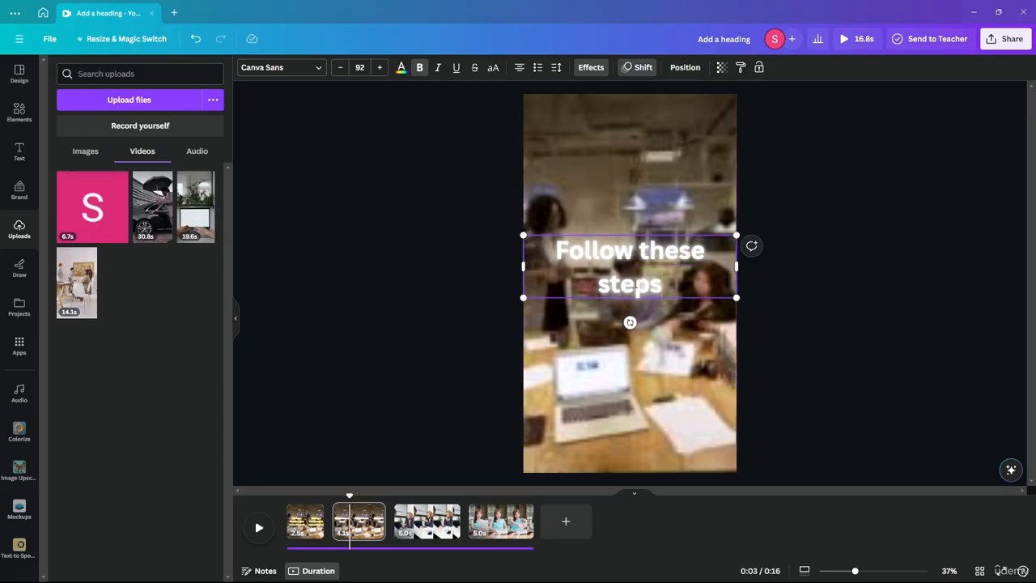
type(" to solve")
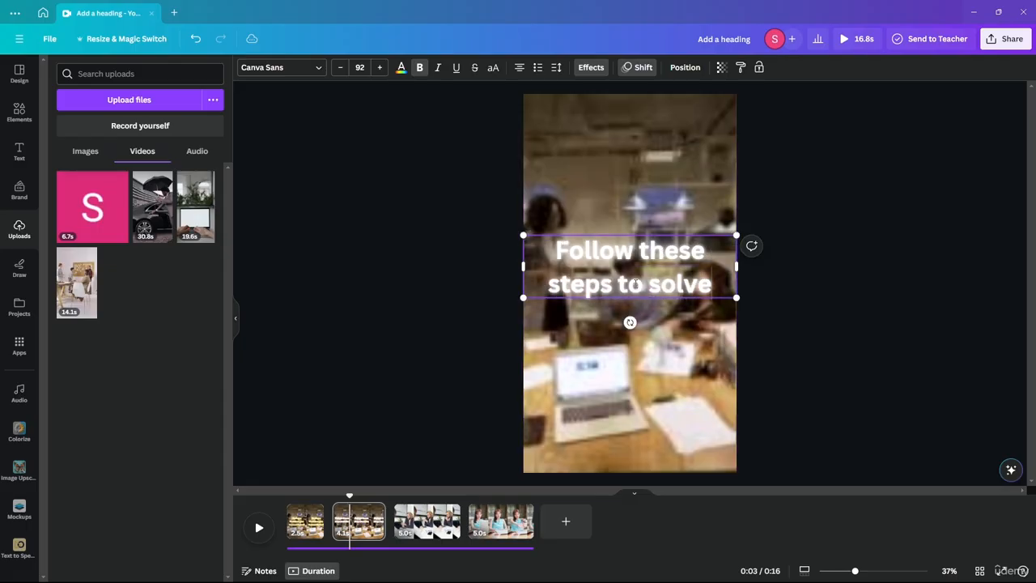
type(" any kinds")
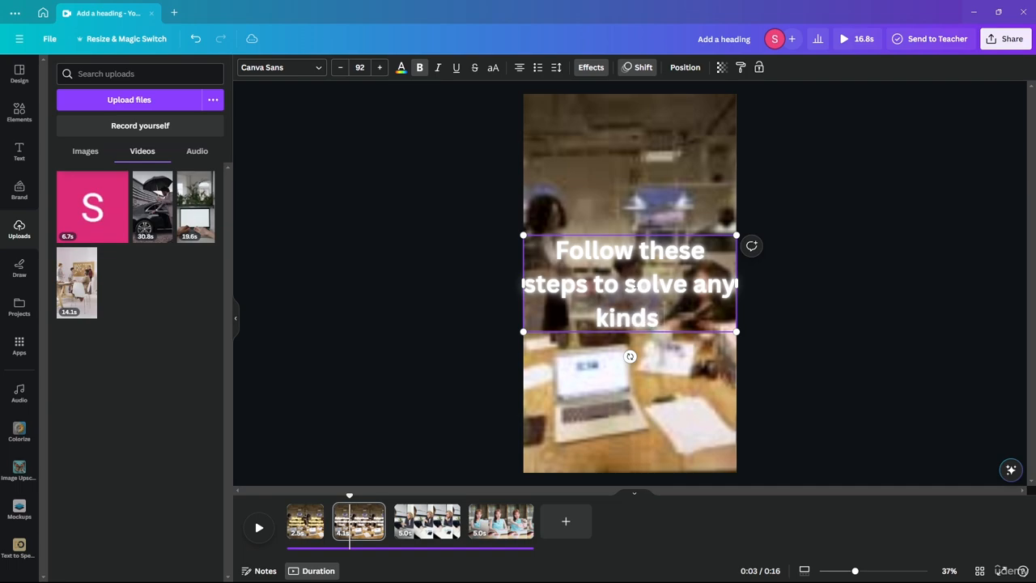
type(" of probn")
key("BackSpace")
type("l")
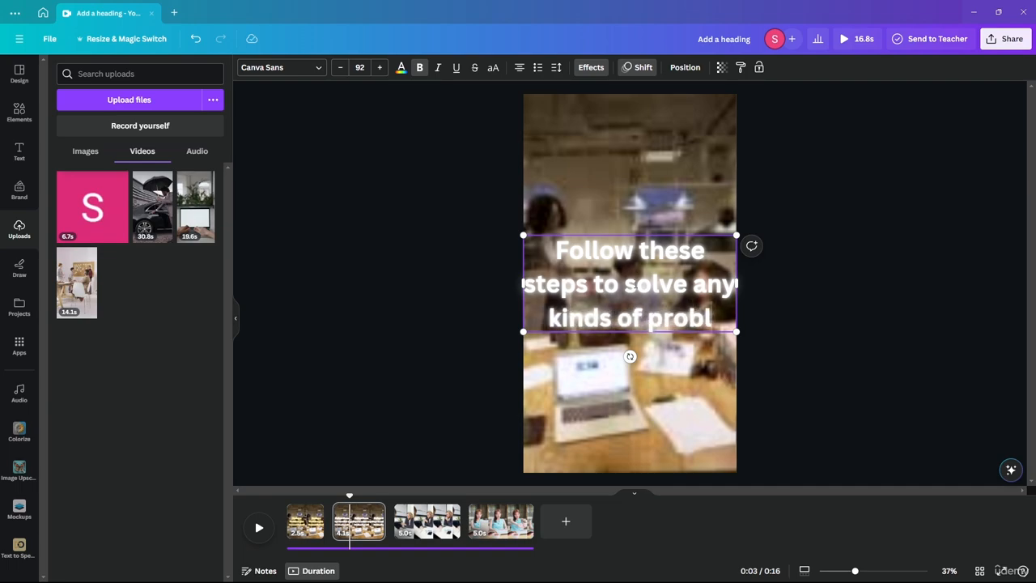
type("ems you migh")
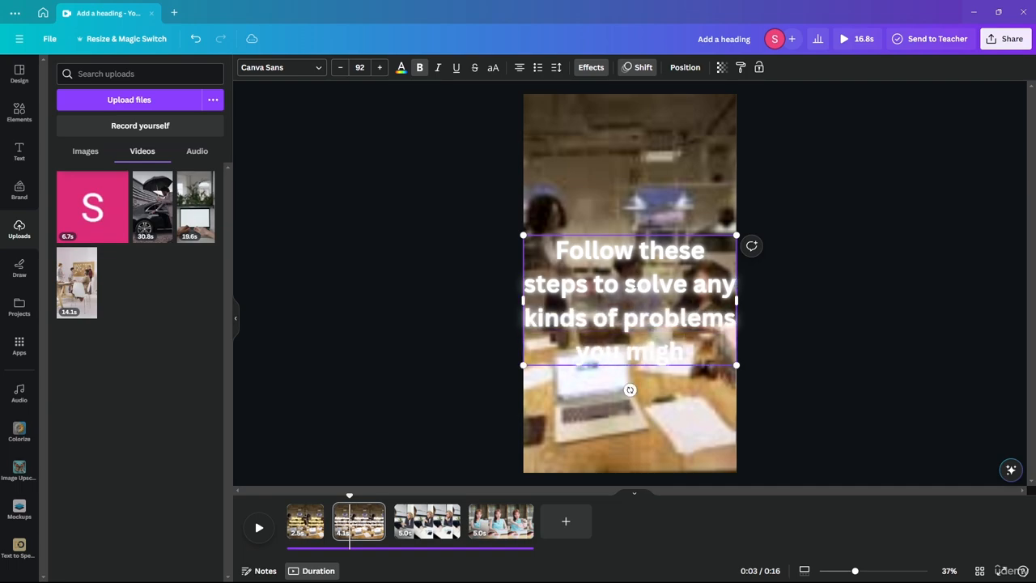
type("t face")
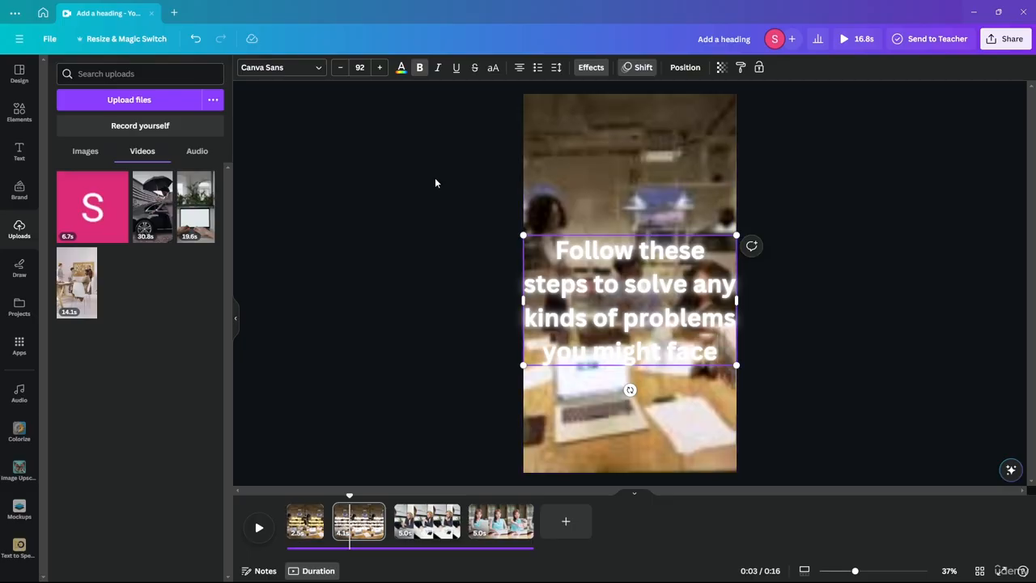
left_click(435, 298)
left_click(558, 299)
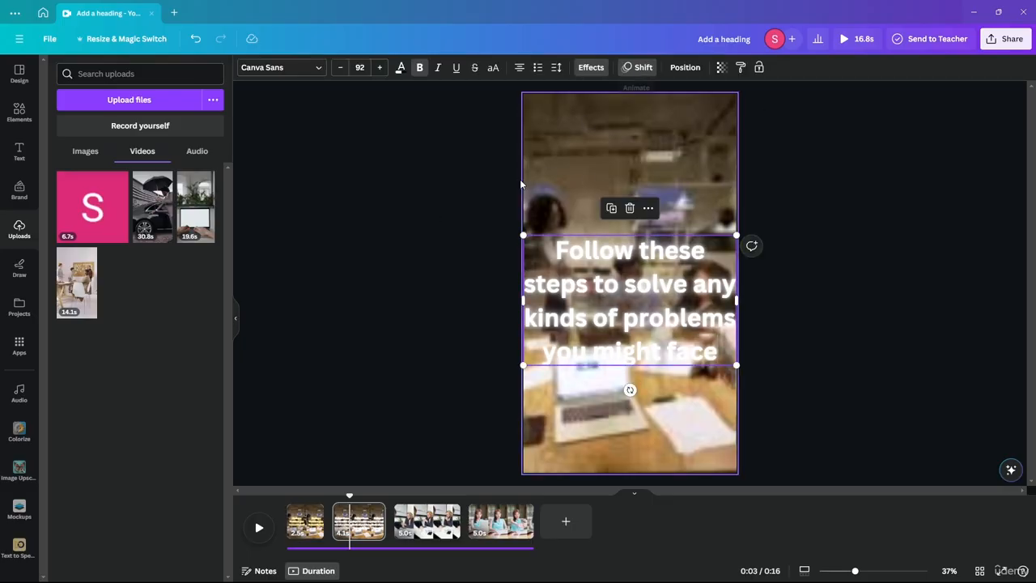
Play the video from the start to check the new heading on the second page
left_click_drag(350, 496, 261, 510)
left_click(259, 531)
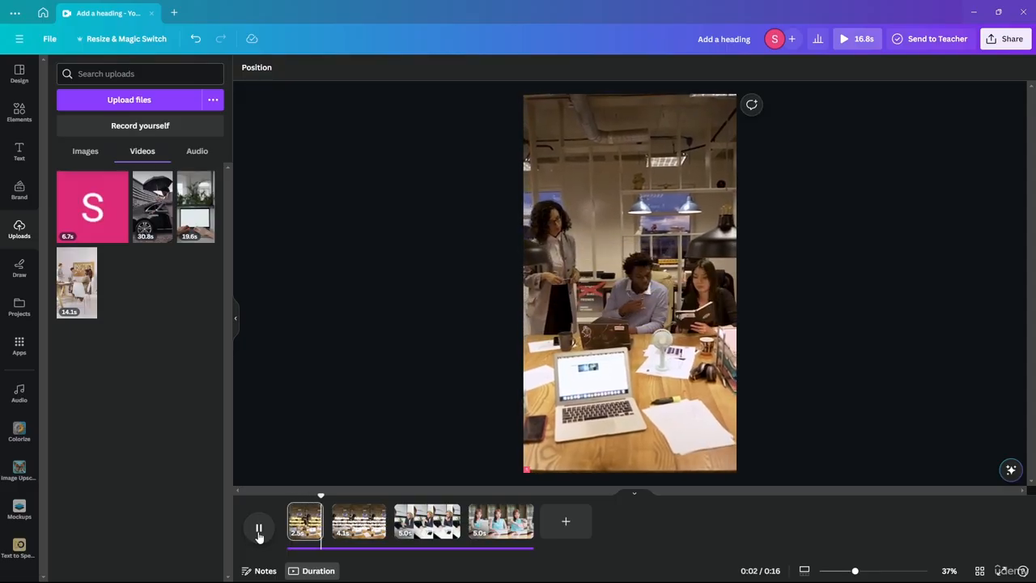
left_click(259, 531)
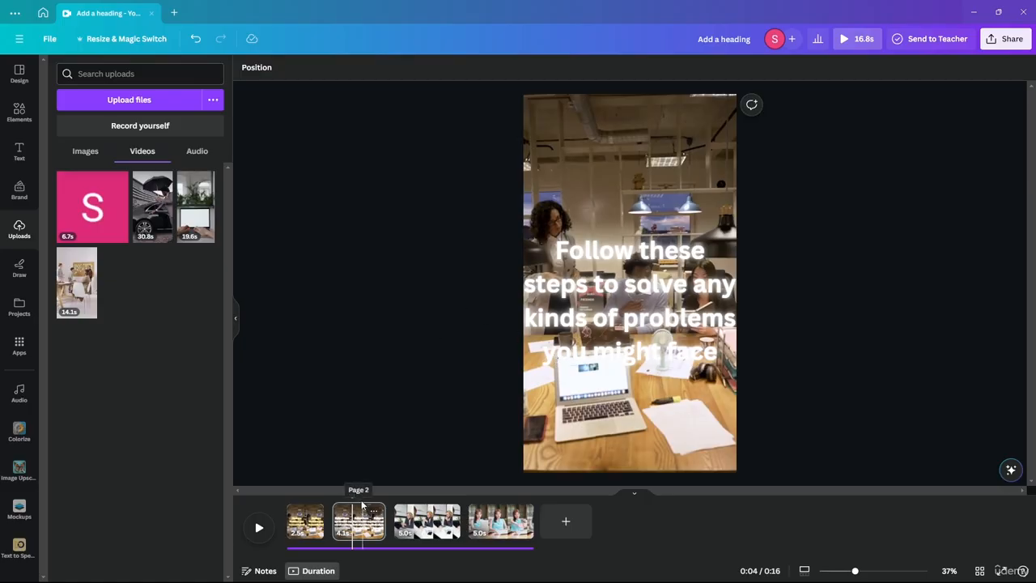
Record a voiceover for the second page, save it to the design and replay the video from the start
left_click_drag(351, 494, 332, 491)
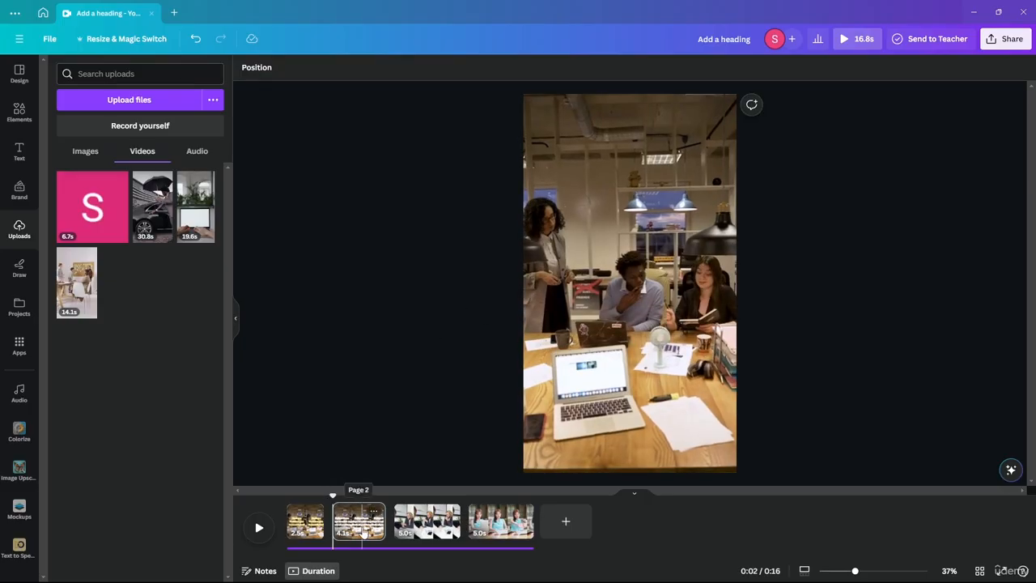
left_click(142, 128)
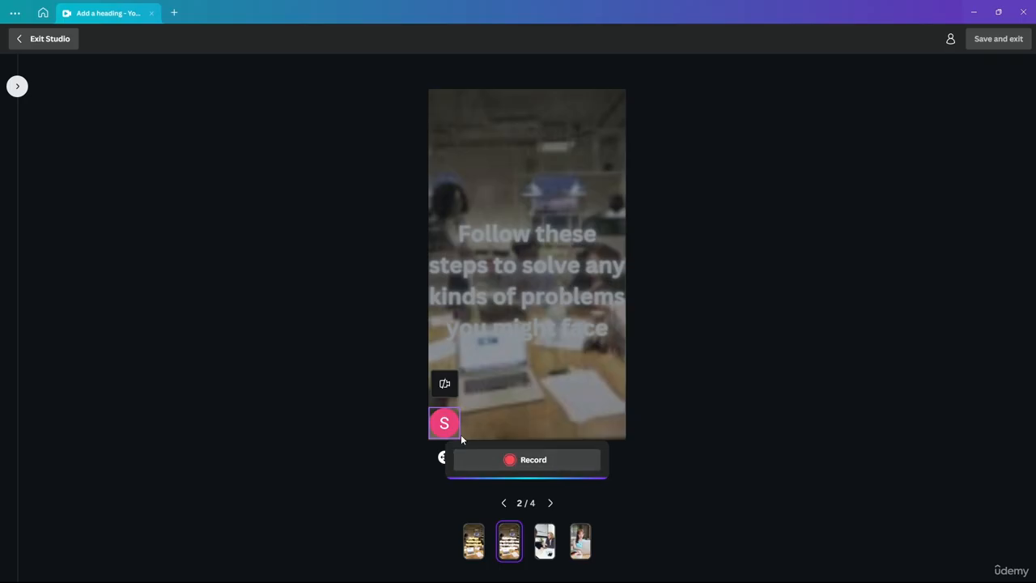
left_click(522, 460)
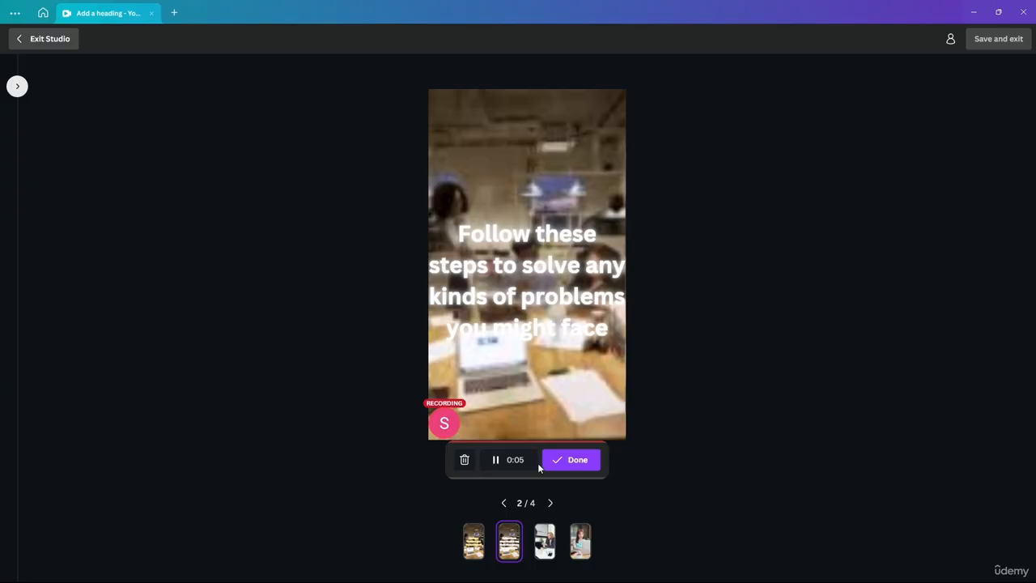
left_click(571, 466)
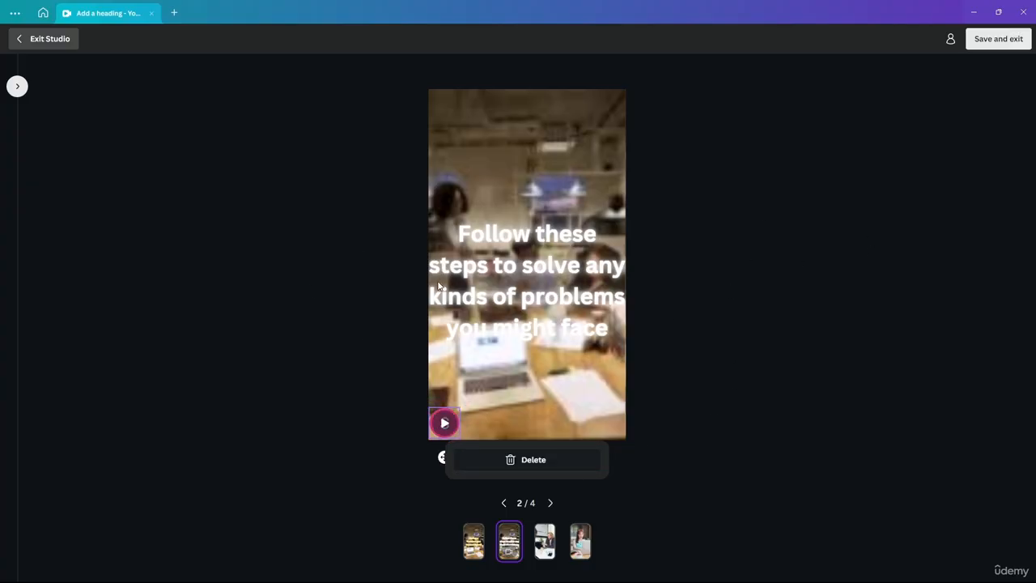
left_click(989, 39)
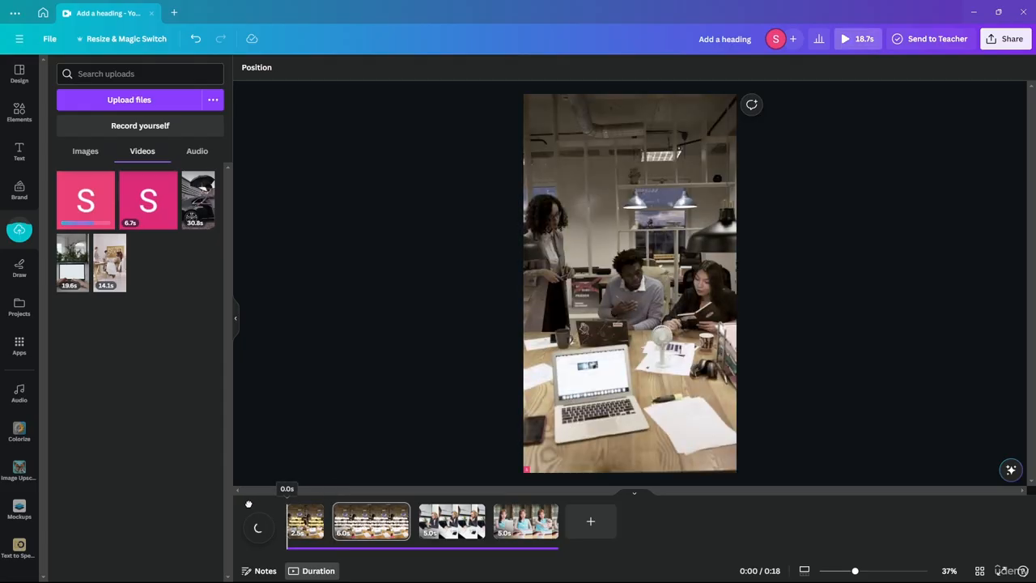
left_click(259, 528)
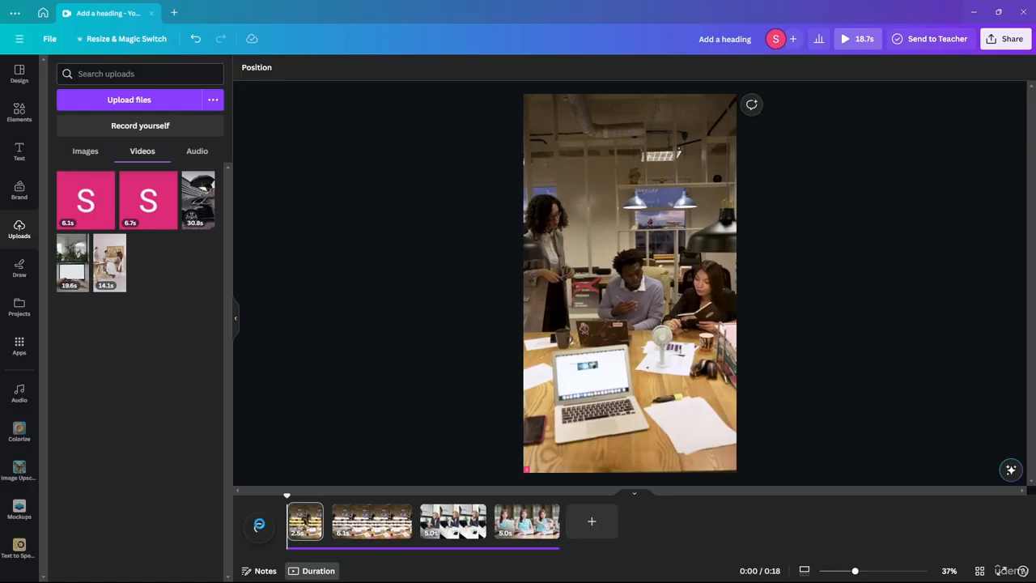
left_click(259, 527)
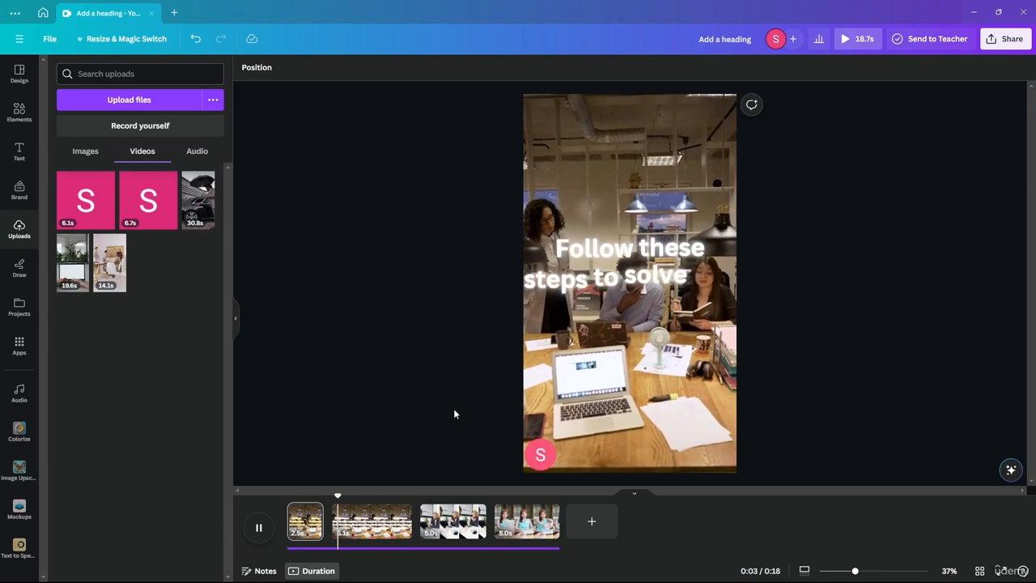
Shrink the new recording into the second page's bottom-left corner and extract its audio to a separate track
left_click(541, 454)
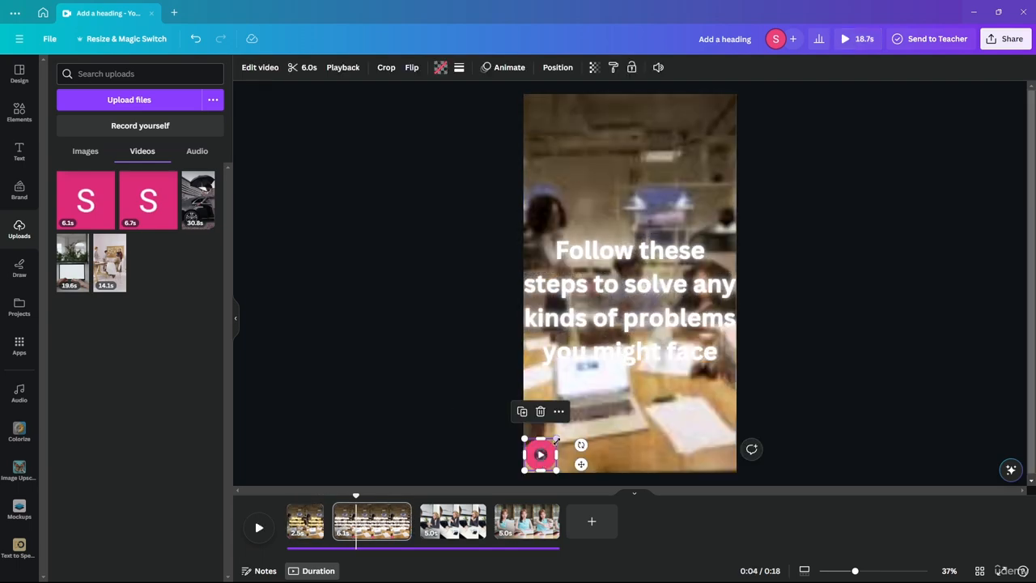
left_click_drag(548, 447, 530, 463)
left_click(549, 432)
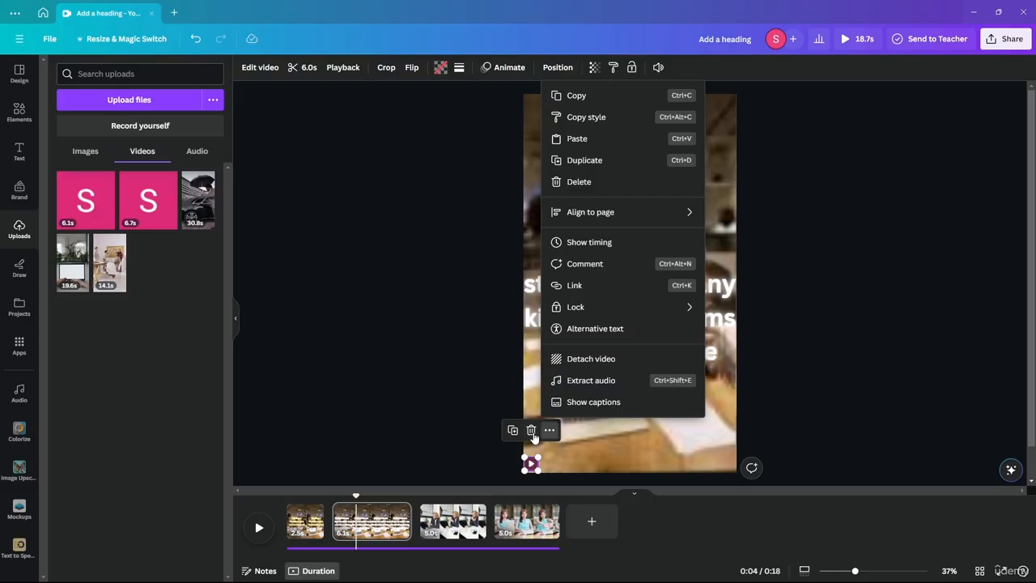
left_click(588, 383)
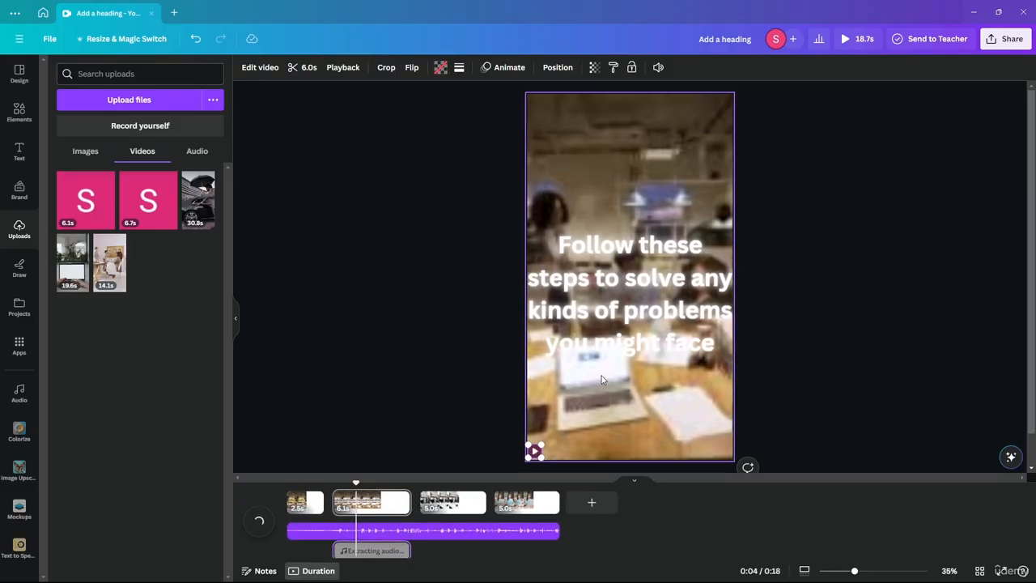
Delete the recording and its empty frame from the second page, keeping the extracted audio, and go to the first page
left_click(316, 494)
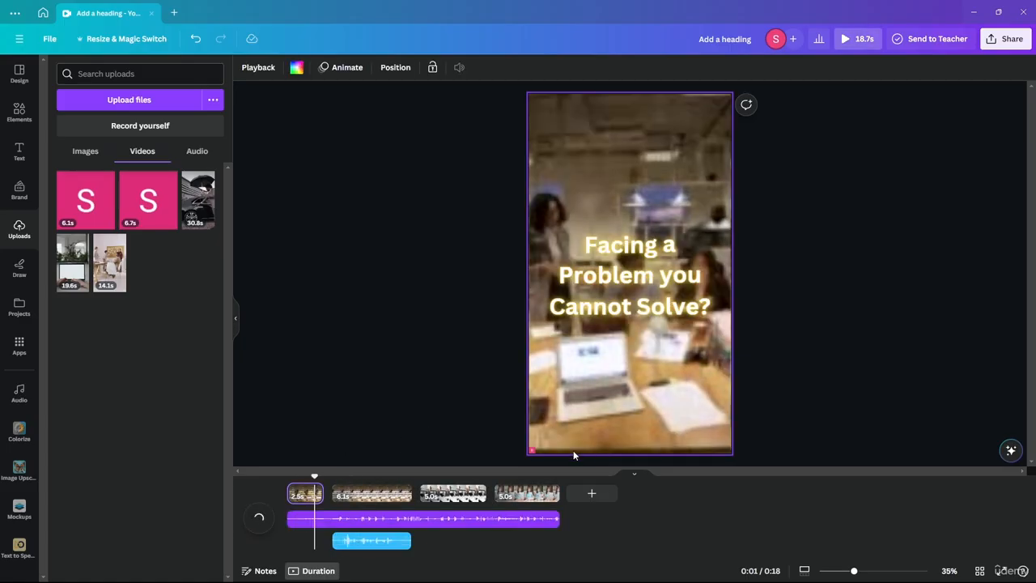
left_click(374, 497)
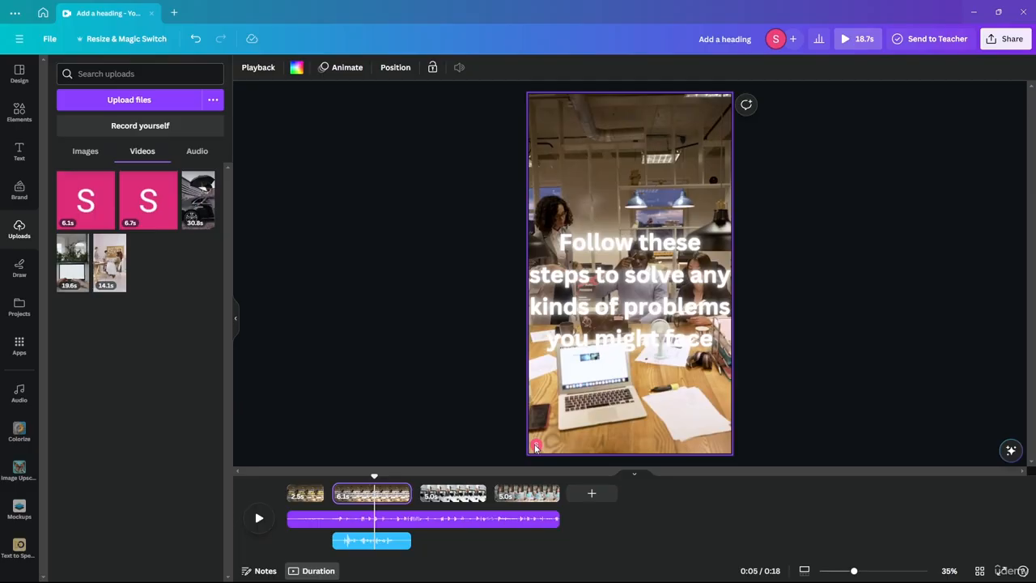
left_click(535, 446)
key("Delete")
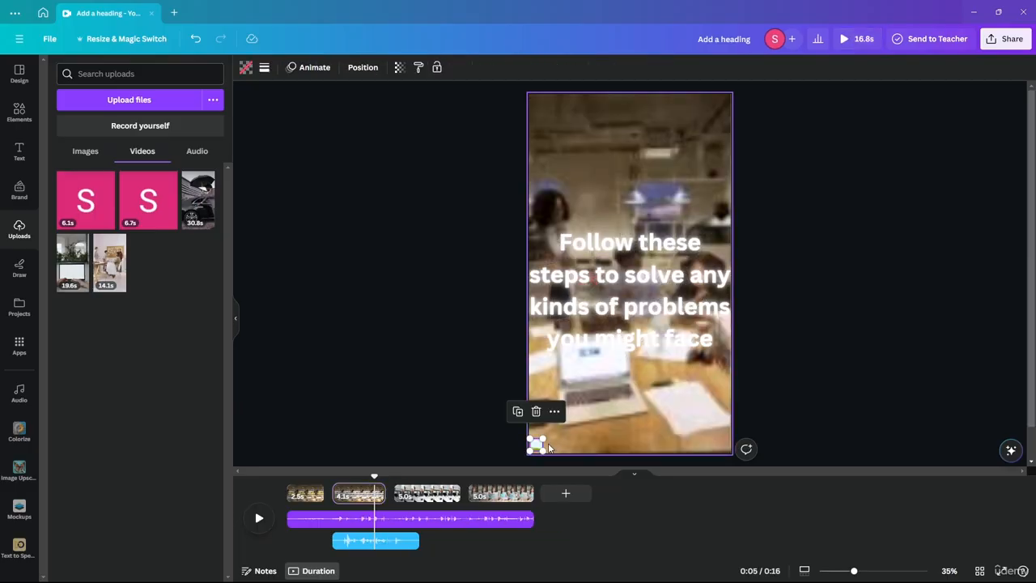
key("Delete")
left_click(311, 493)
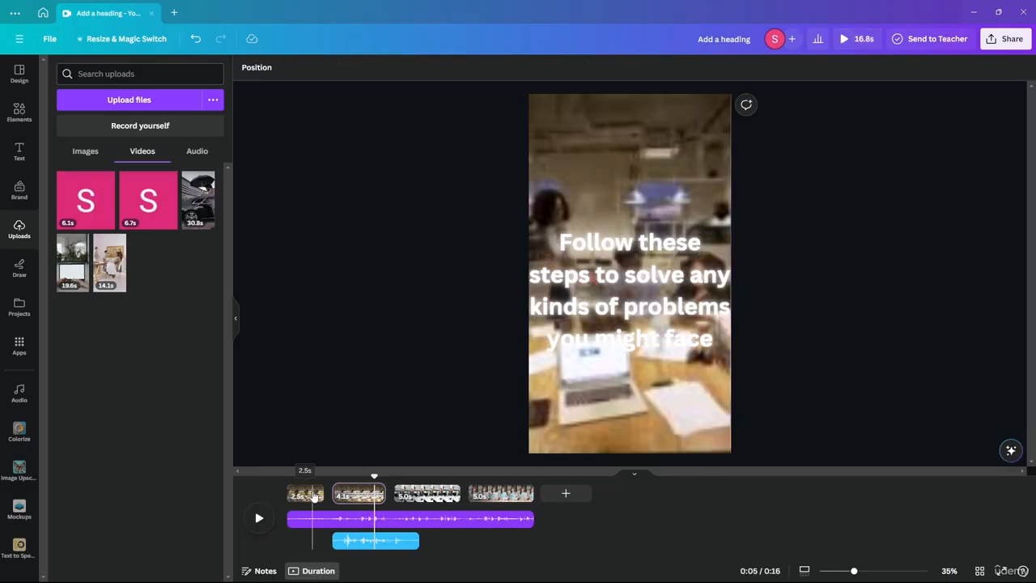
Extract the audio from the first page's small corner recording to a separate track and delete the recording from the page
left_click(531, 452)
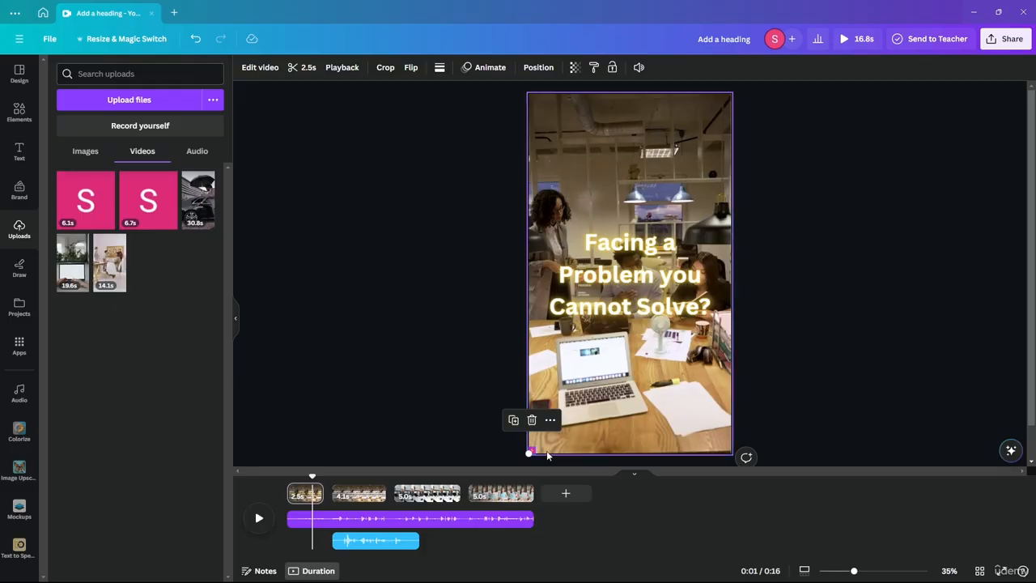
left_click(549, 419)
left_click(590, 370)
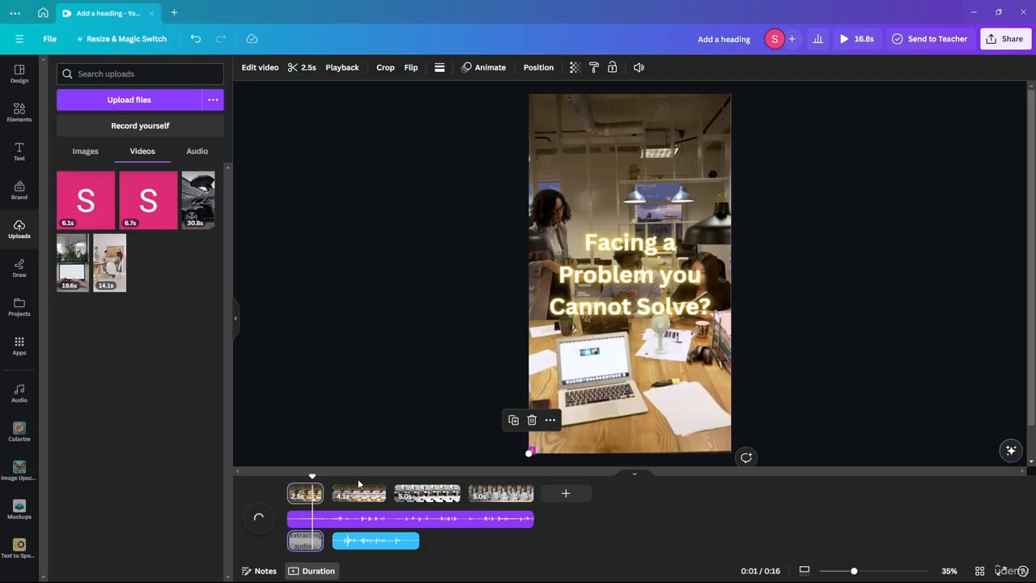
left_click(531, 452)
left_click(655, 460)
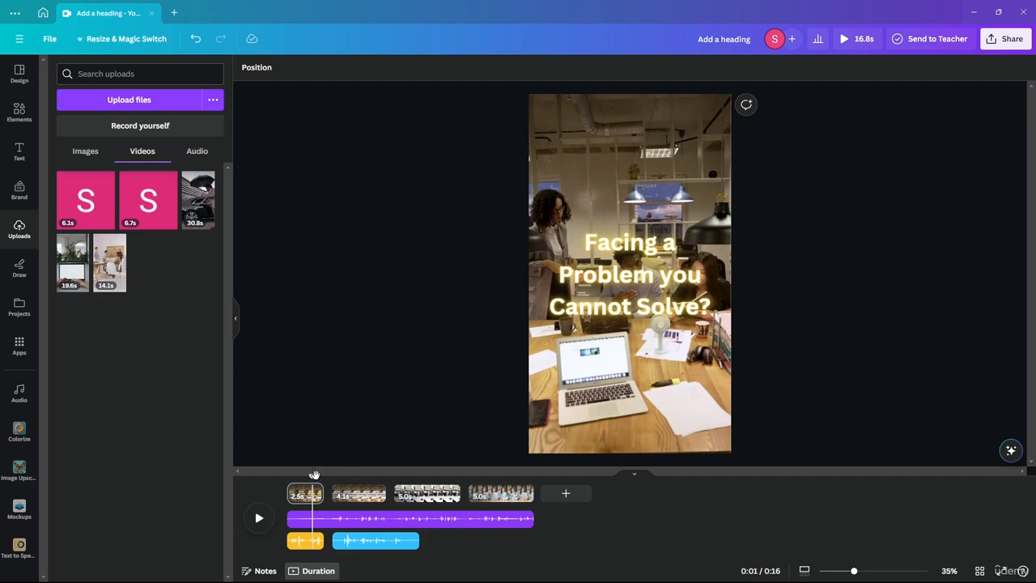
Play the video from the start to check the voiceovers of the first two pages
left_click_drag(313, 476, 286, 483)
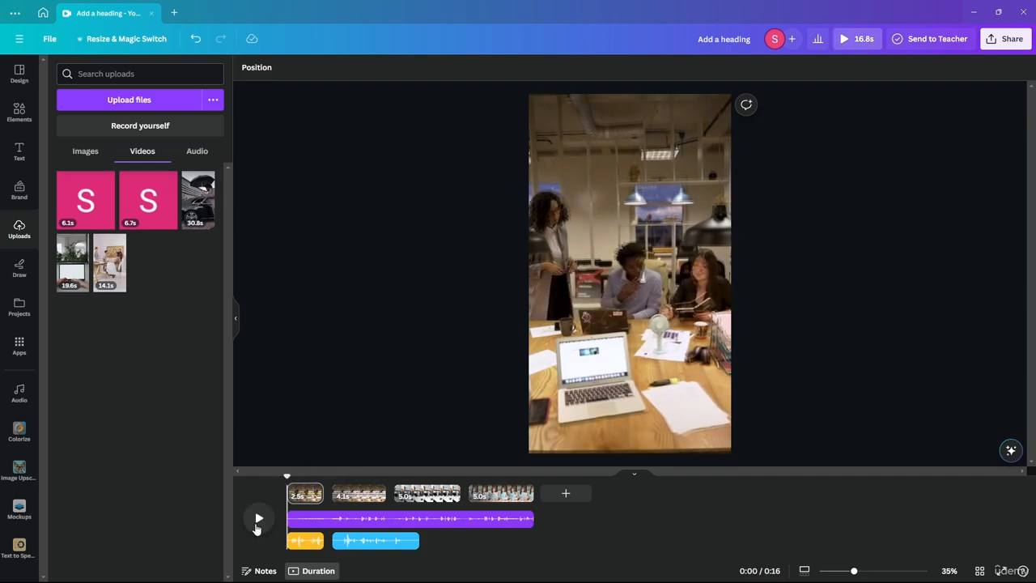
left_click(258, 520)
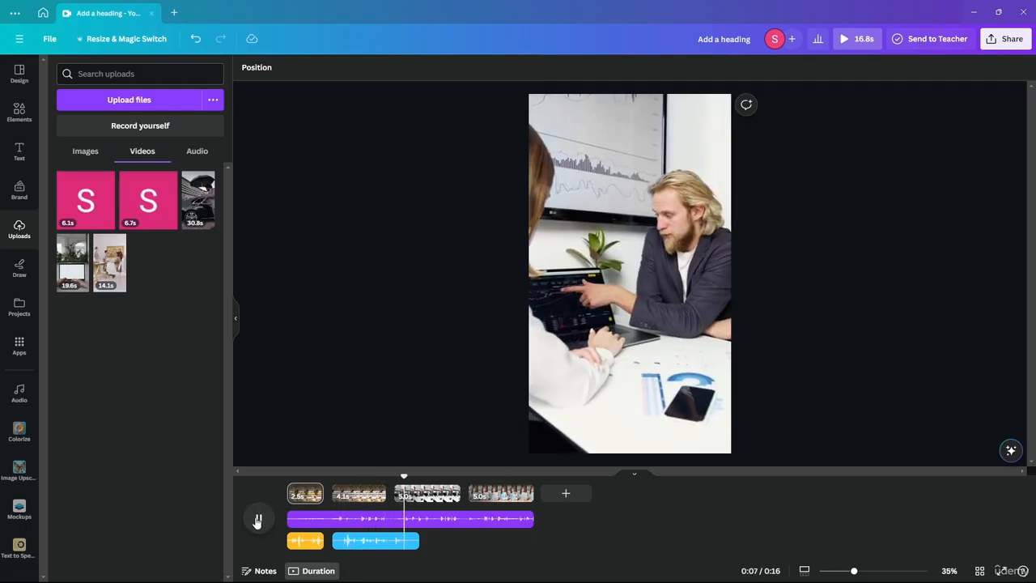
left_click(257, 520)
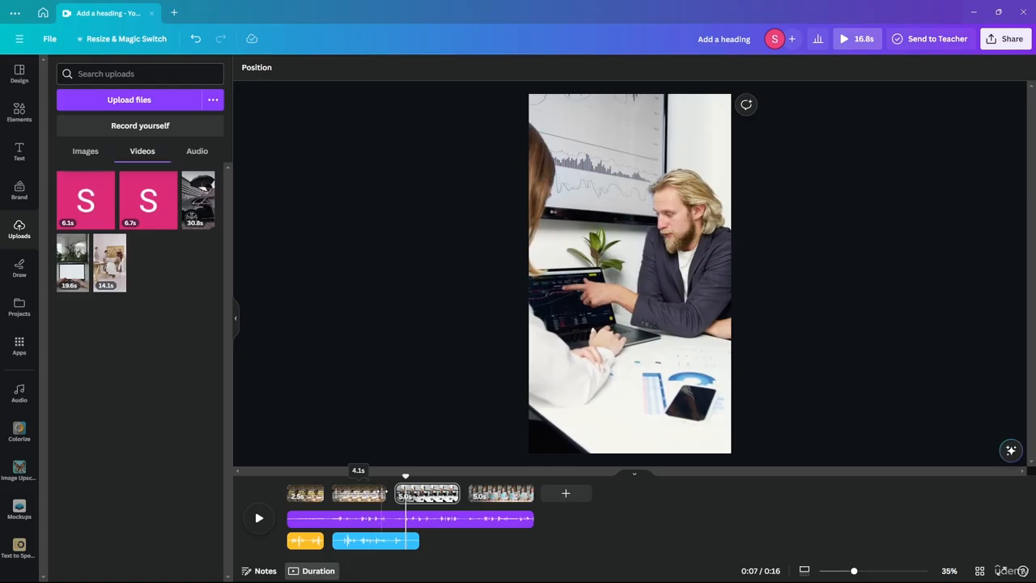
Set the second page's duration to 6.1 s to fit its voiceover, and replay the video from the start
left_click_drag(389, 492, 416, 492)
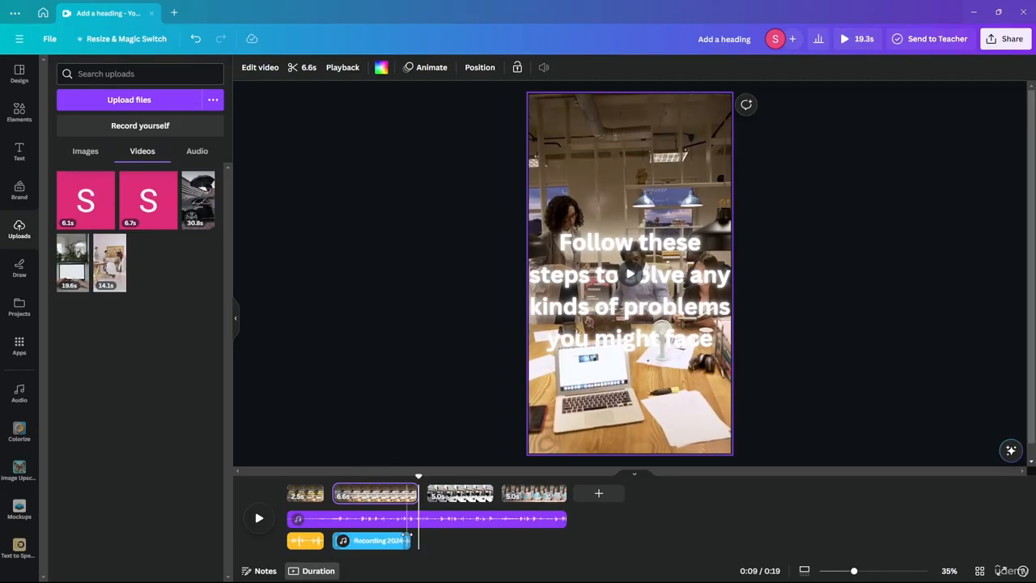
left_click_drag(422, 476, 412, 477)
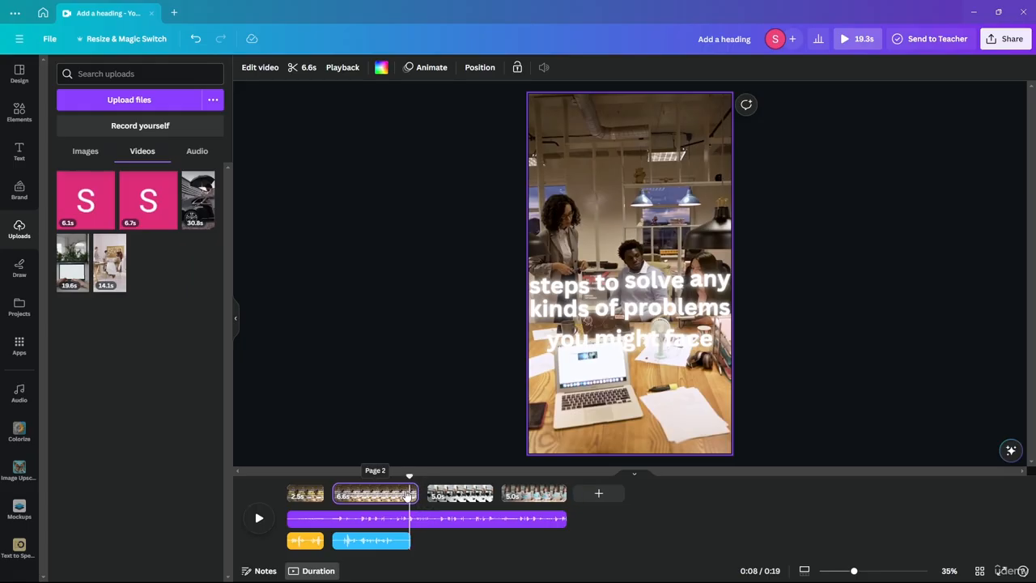
left_click_drag(415, 493, 267, 481)
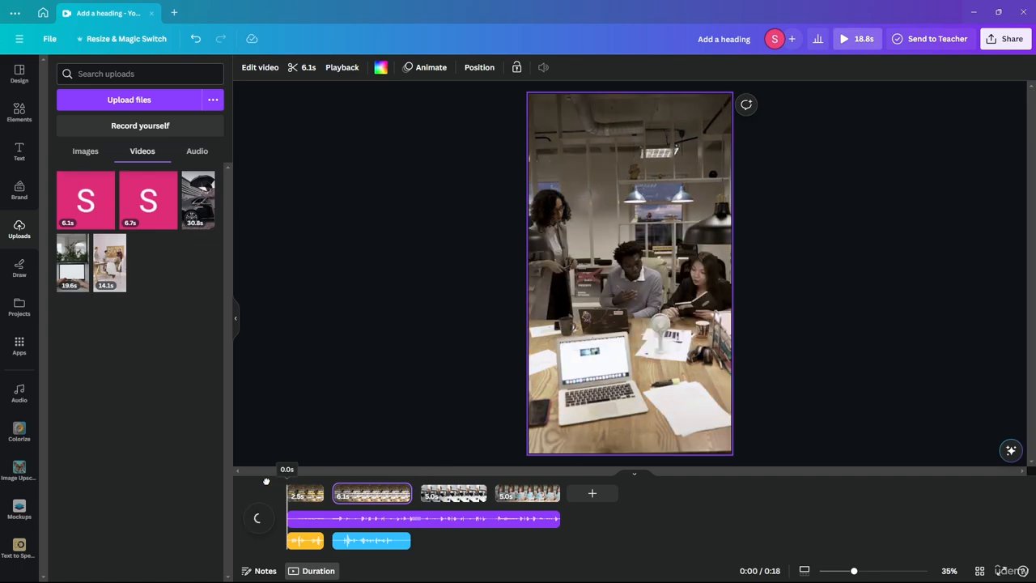
left_click(267, 520)
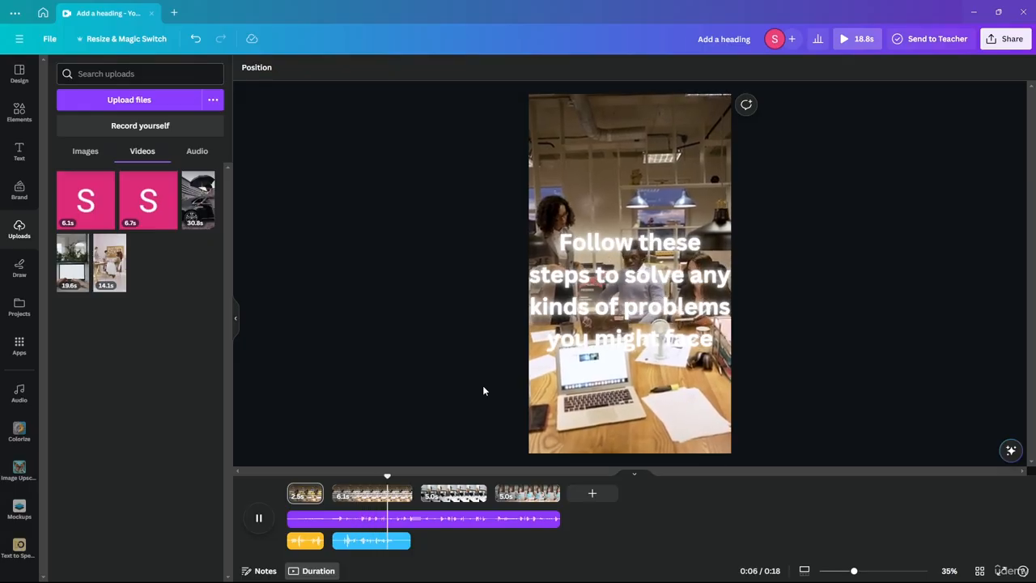
left_click(260, 525)
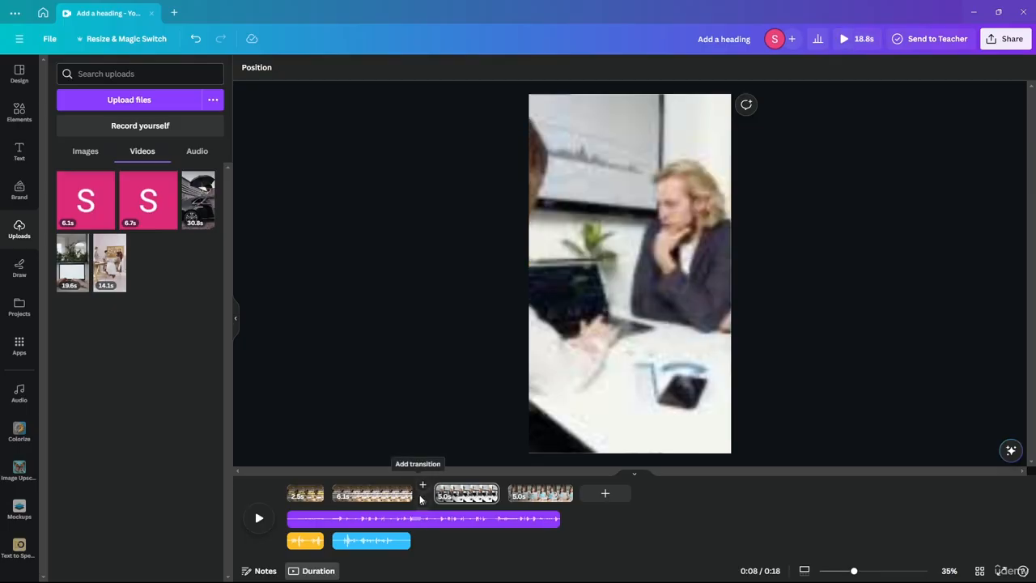
Add a 0.5-second Match & Move transition between the second and third pages and preview it
left_click(418, 495)
left_click(75, 256)
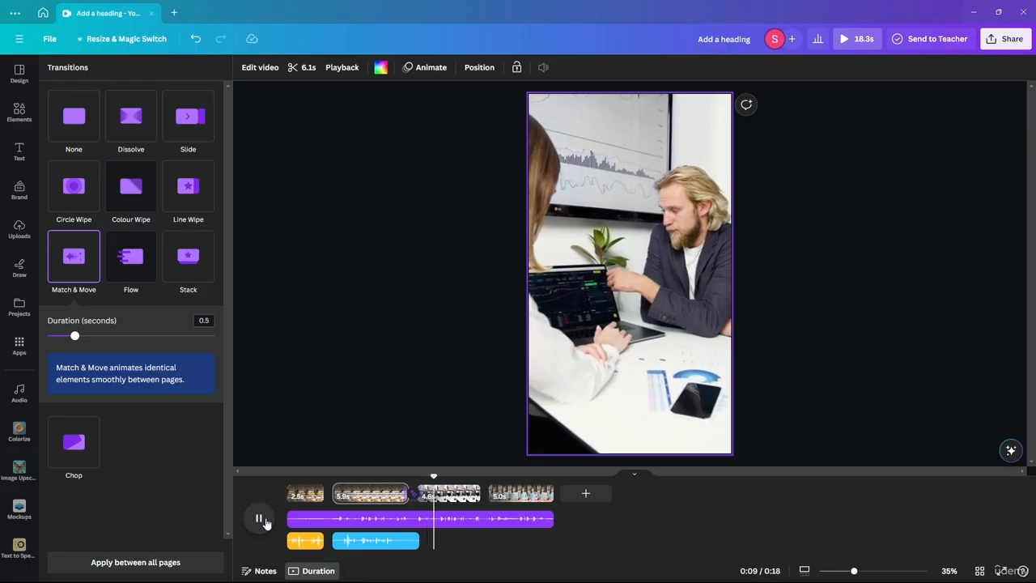
left_click(266, 523)
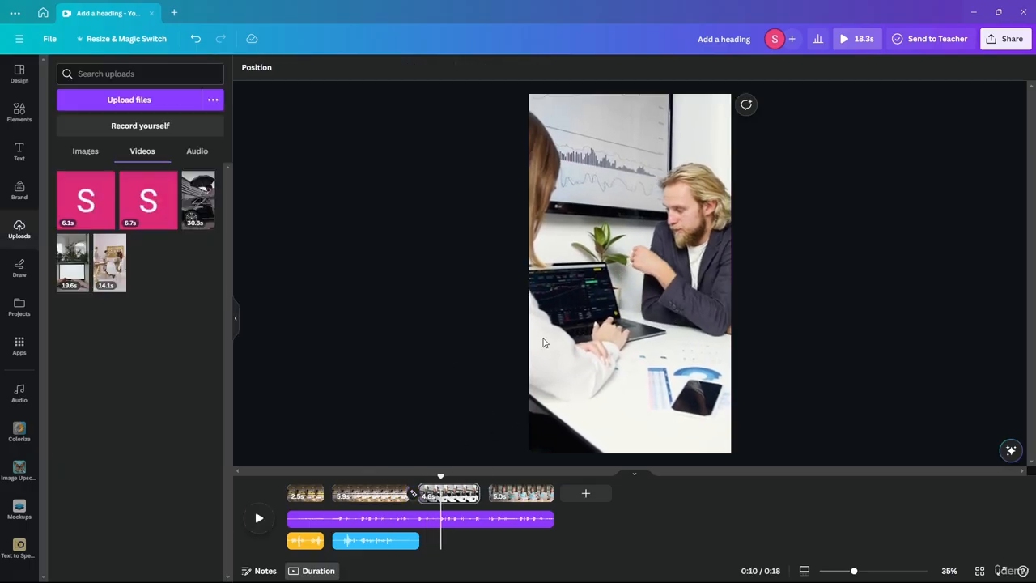
Record a voiceover on the third page and save it to the design
left_click_drag(438, 476, 422, 478)
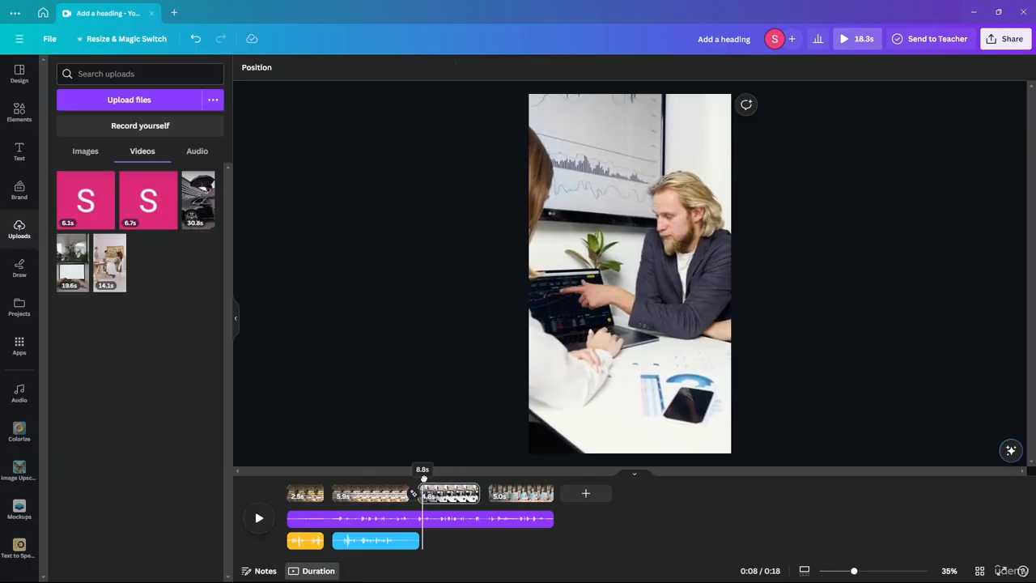
left_click(197, 151)
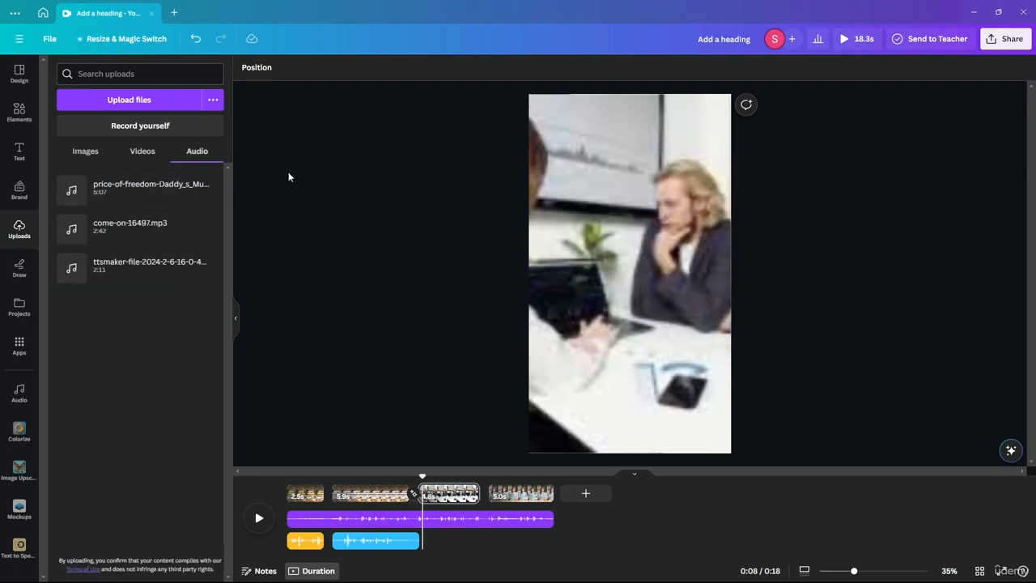
left_click(130, 130)
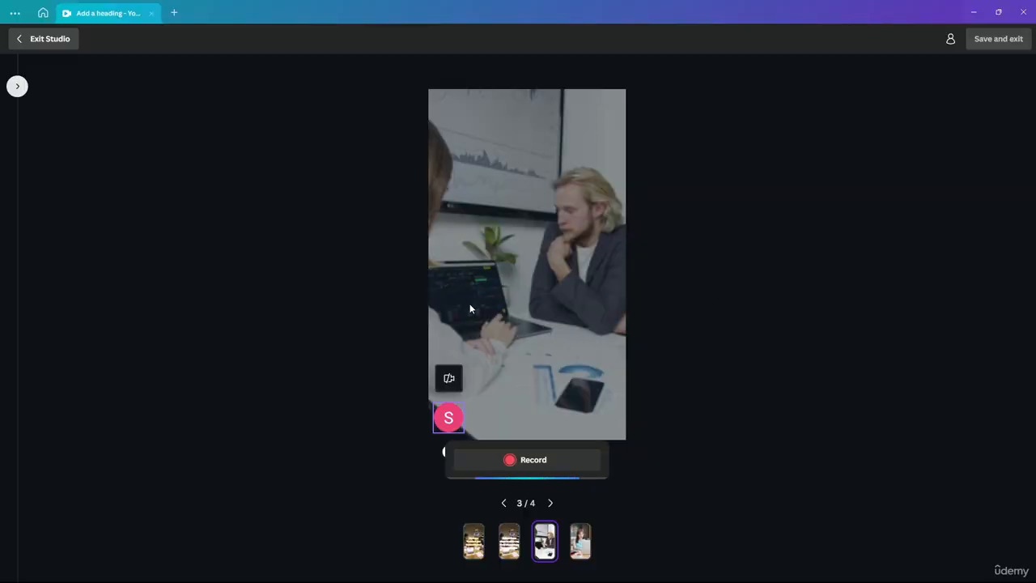
left_click(510, 459)
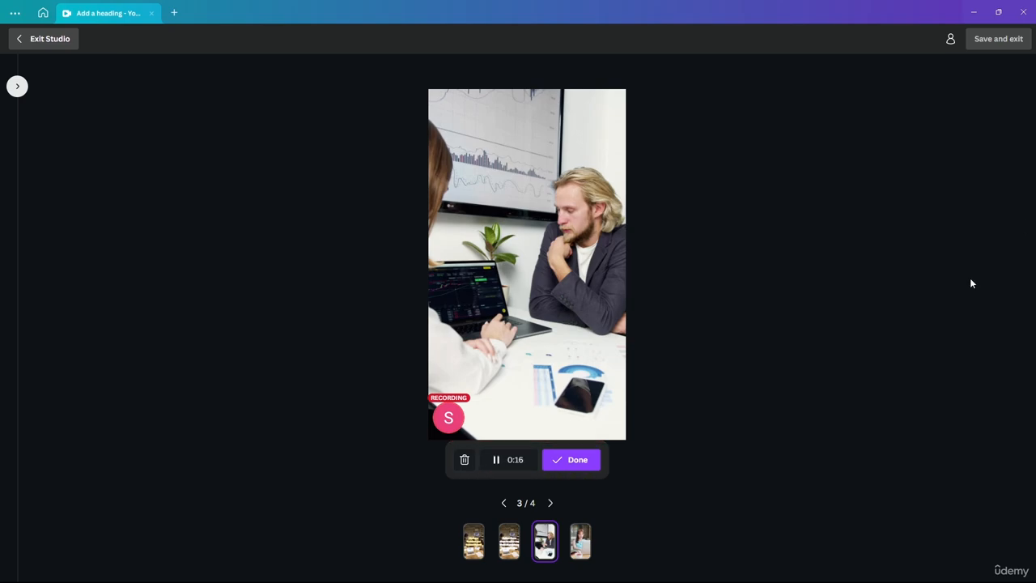
left_click(593, 453)
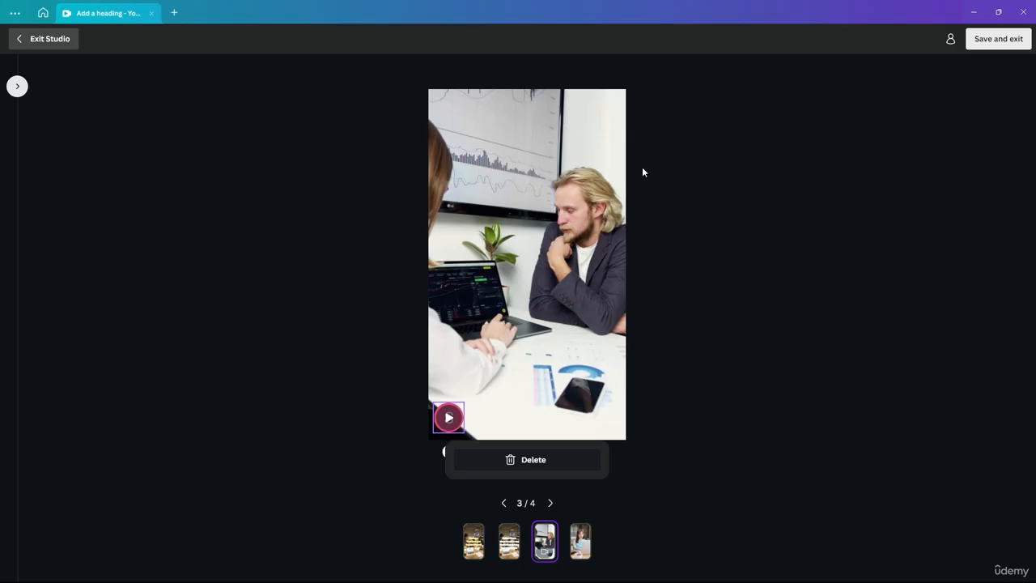
left_click(998, 39)
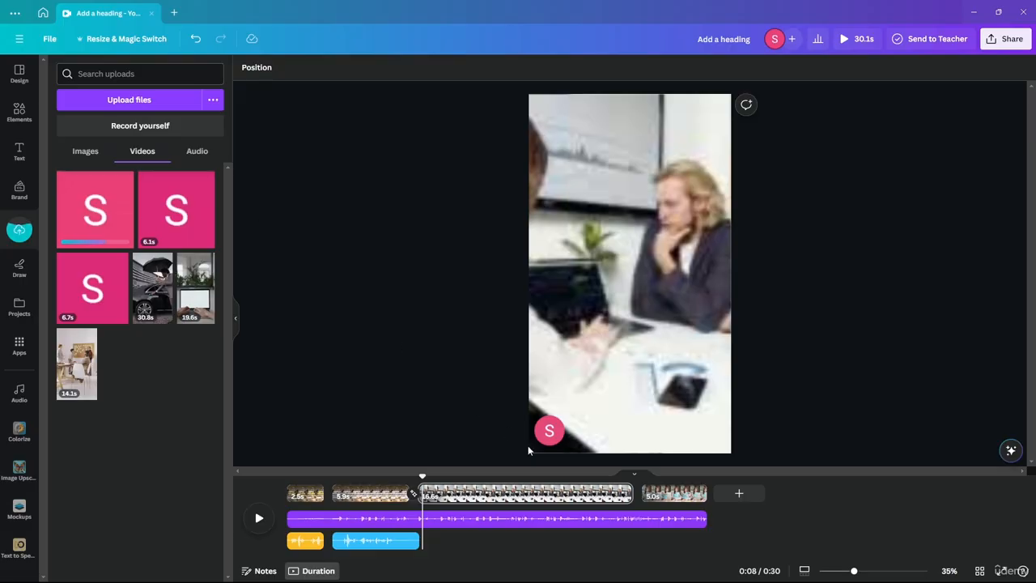
Extract the audio from the third page's corner recording to a separate track, retrying once the upload is complete
left_click(464, 502)
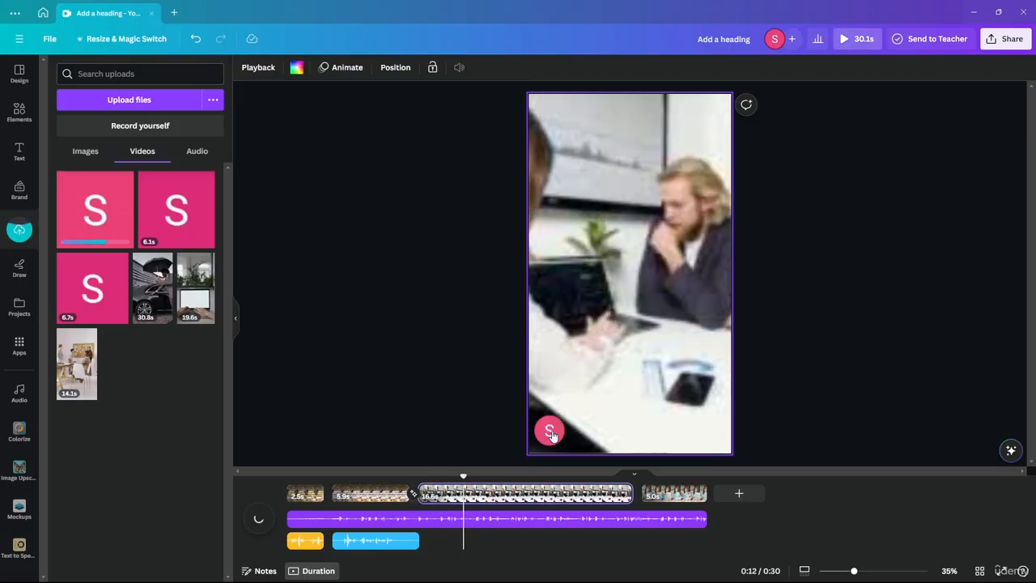
right_click(549, 433)
left_click(621, 540)
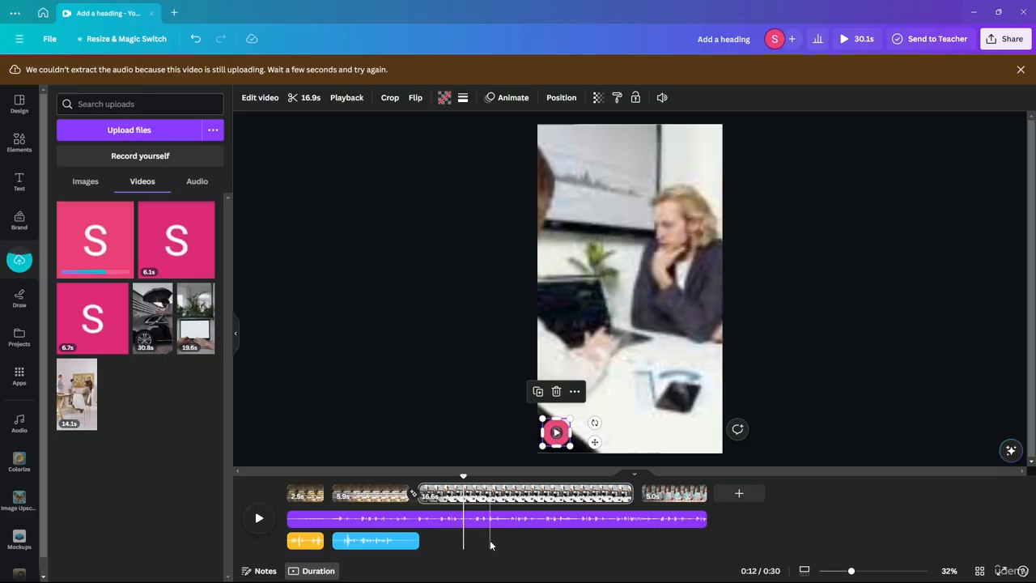
left_click(575, 391)
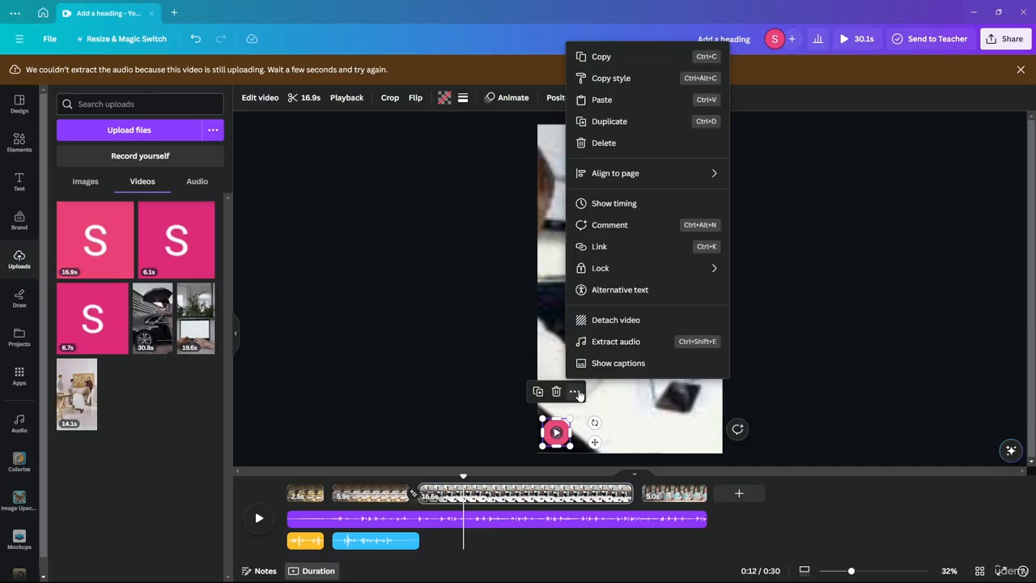
left_click(615, 342)
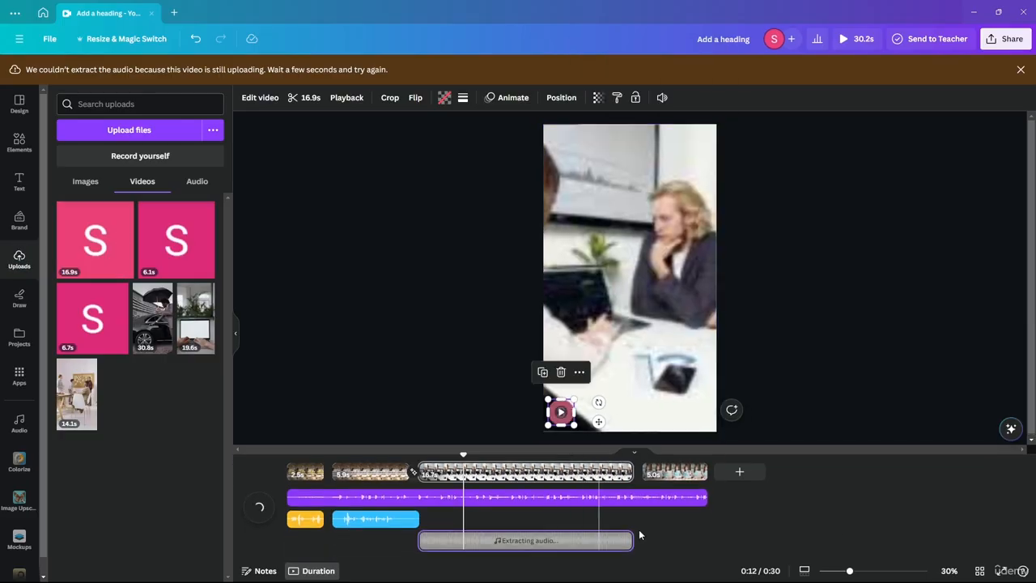
Place the third page's voiceover directly after the second one on the same audio track and delete the third page's recording
left_click_drag(521, 539, 472, 539)
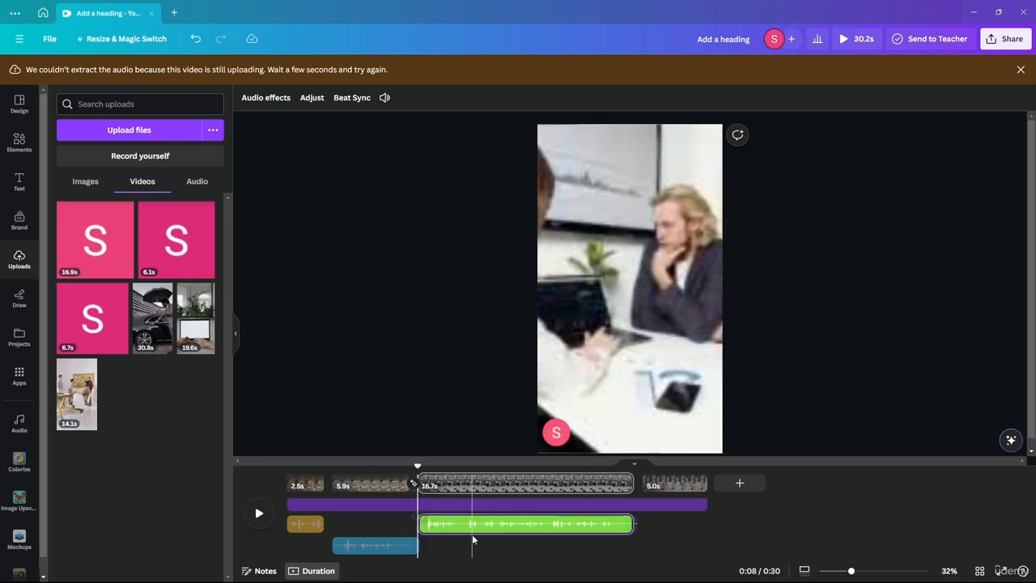
left_click(379, 539)
mouse_move(378, 503)
left_mouse_down()
mouse_move(354, 503)
mouse_move(379, 503)
left_mouse_up()
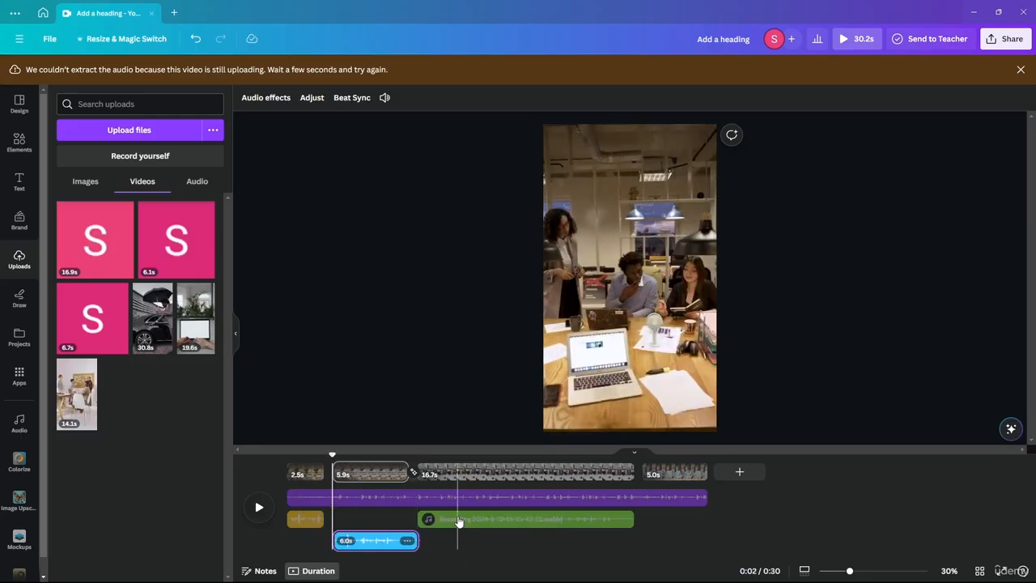
left_click_drag(461, 518, 463, 537)
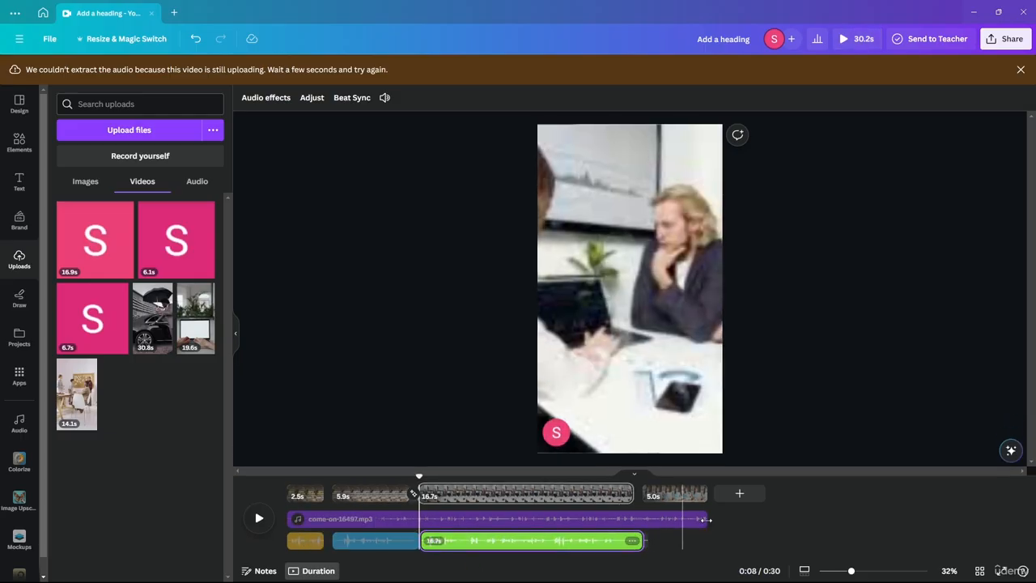
left_click(556, 434)
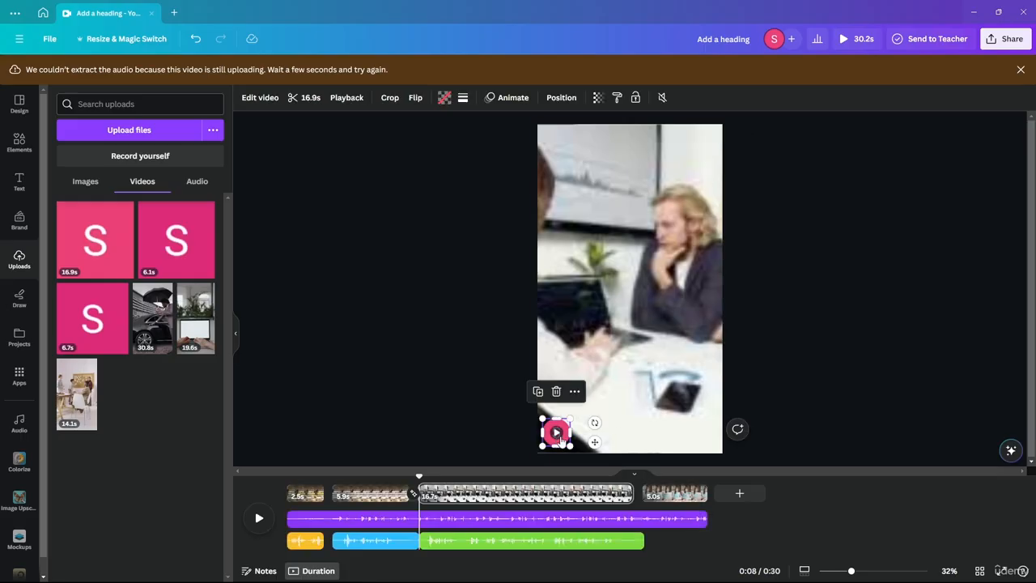
key("Delete")
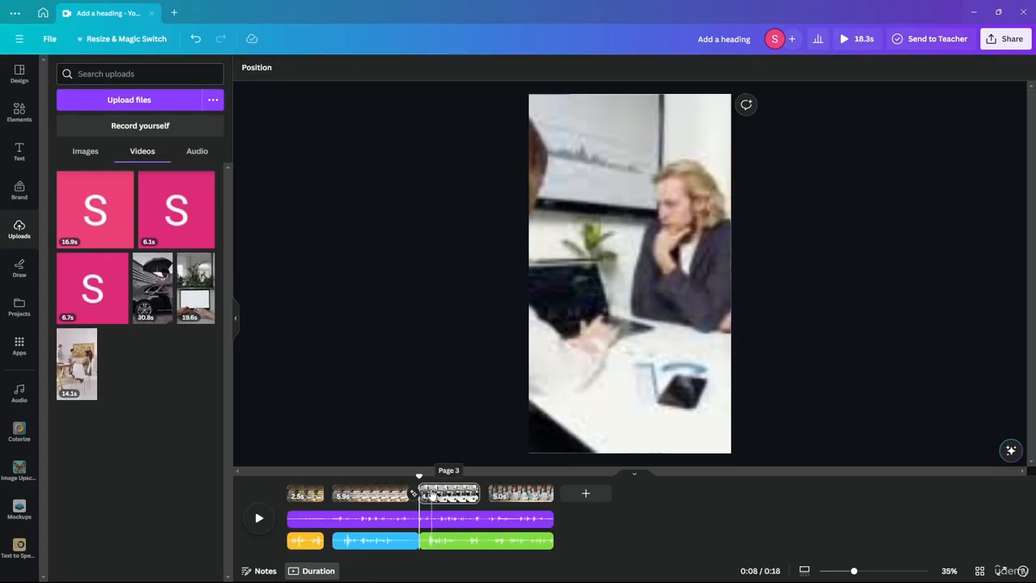
Replay the video from the start and lengthen the third page to 10.7 s to cover more of its voiceover
left_click_drag(419, 476, 286, 475)
left_click(259, 518)
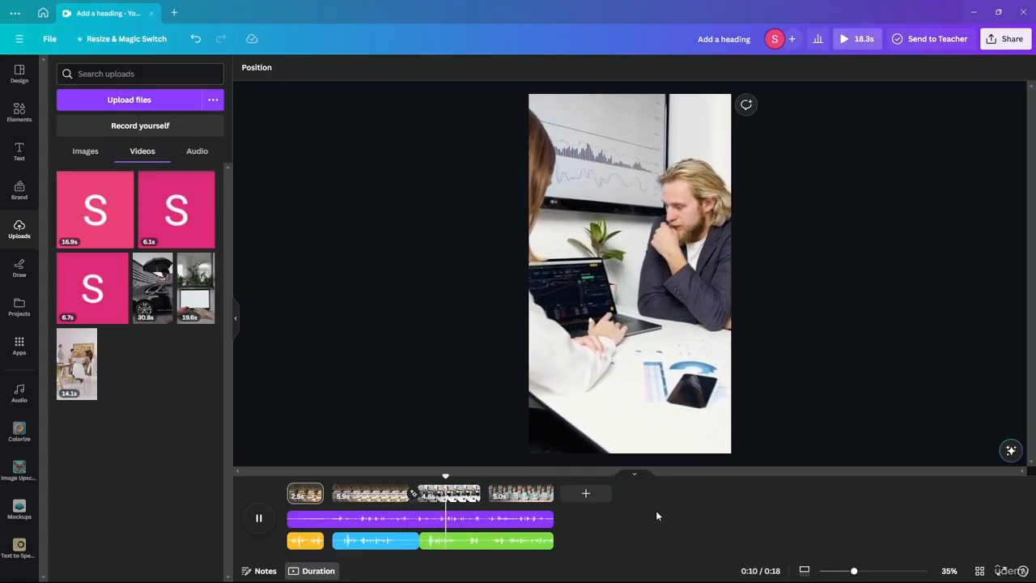
left_click(259, 519)
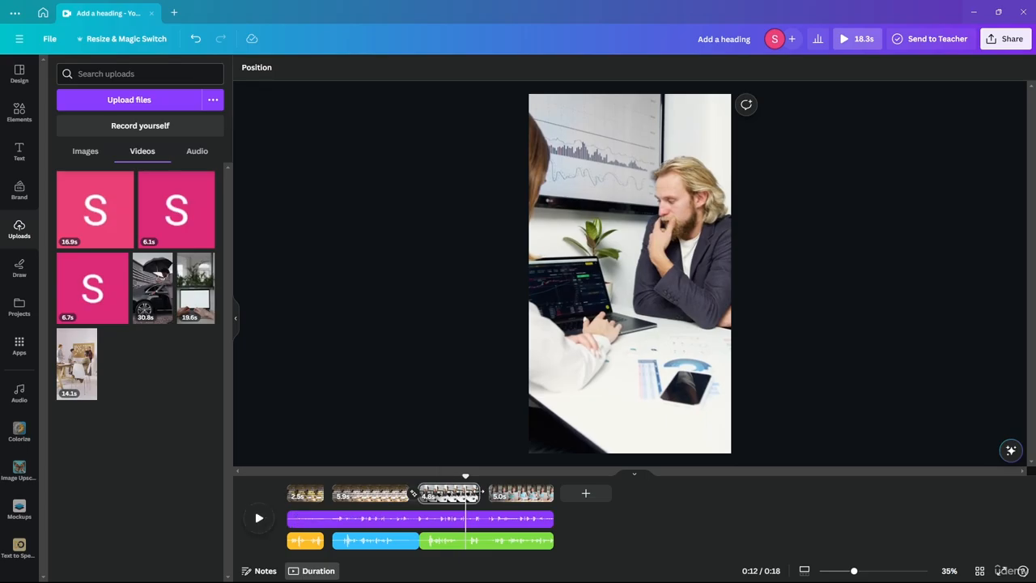
left_click_drag(482, 492, 554, 491)
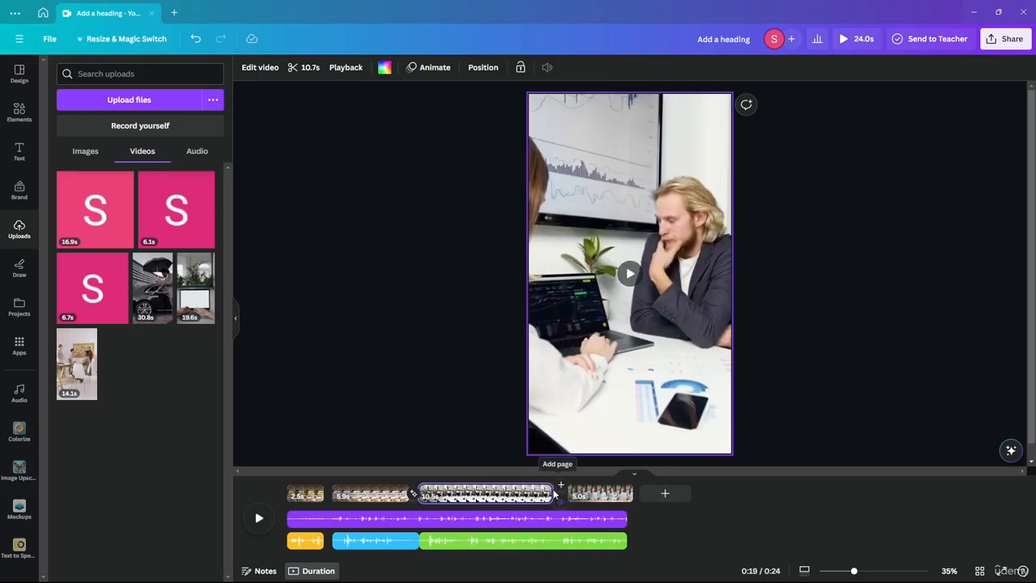
Extend the third video page to 16.1 seconds and play it through against the voiceover
left_click(595, 494)
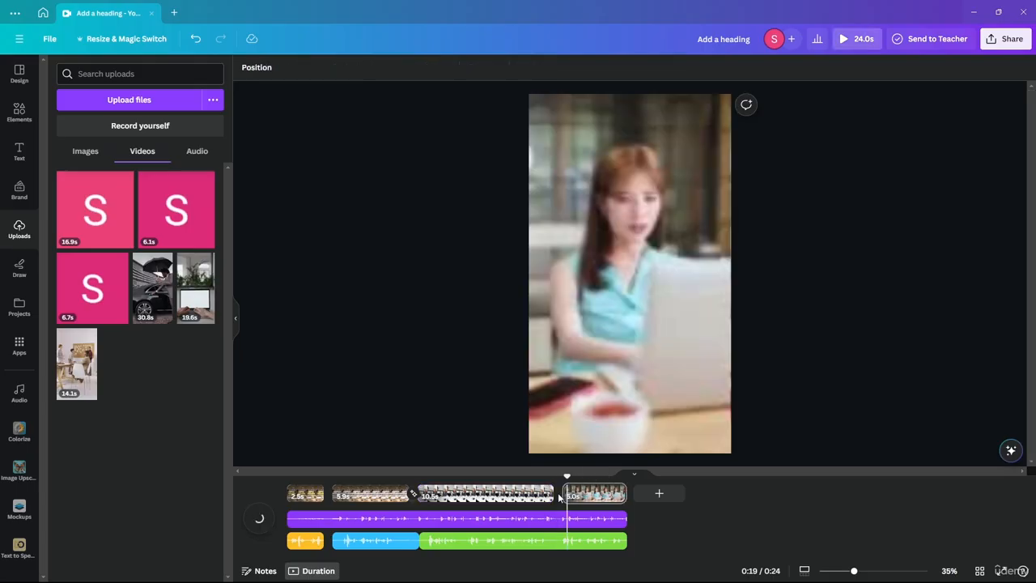
left_click_drag(556, 492, 630, 491)
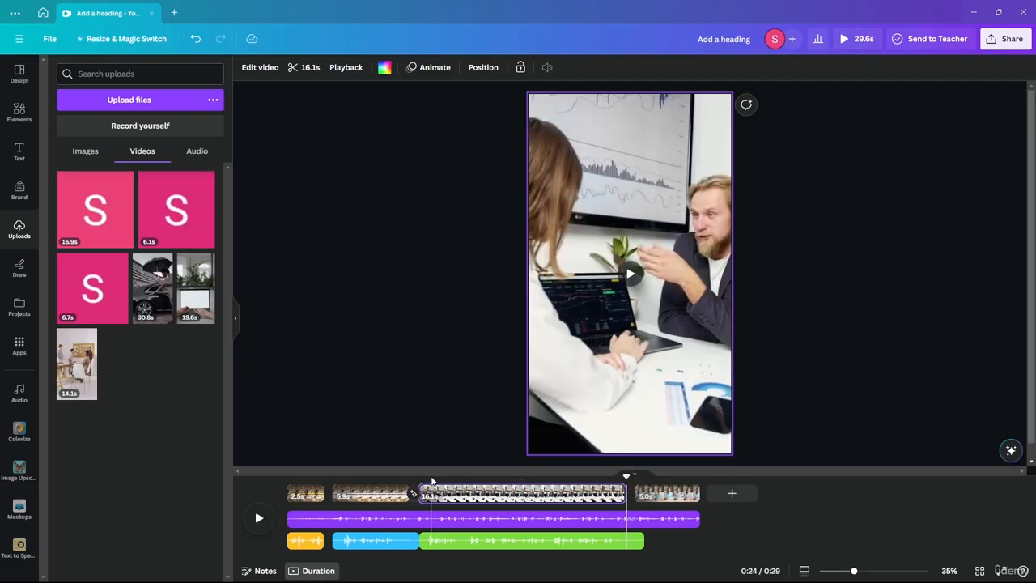
left_click(260, 518)
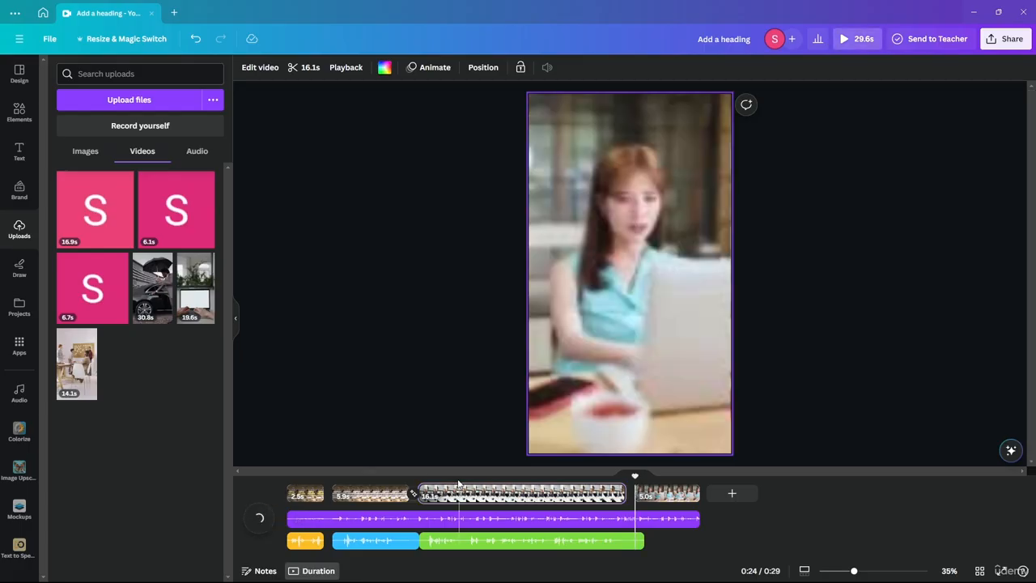
left_click(427, 483)
left_click(259, 518)
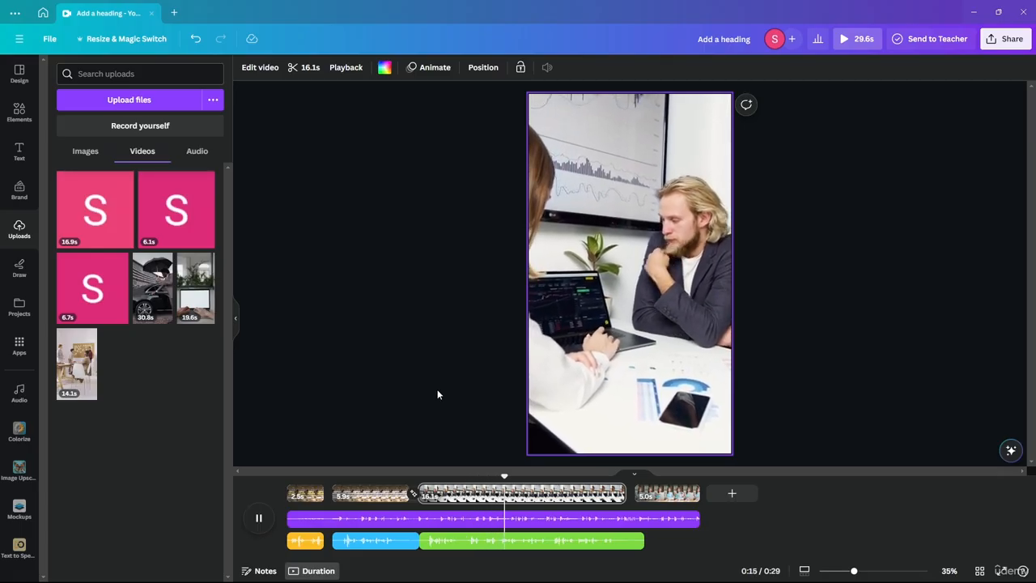
left_click(258, 519)
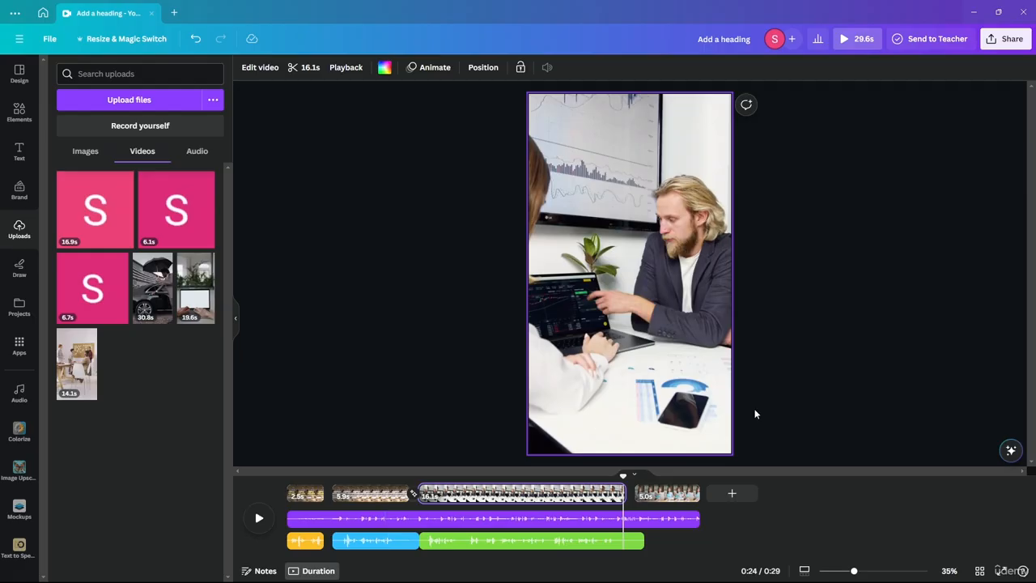
Replay the start of the third page and split it at about 0:11, making a 3.2-second first part
left_click_drag(623, 473, 421, 473)
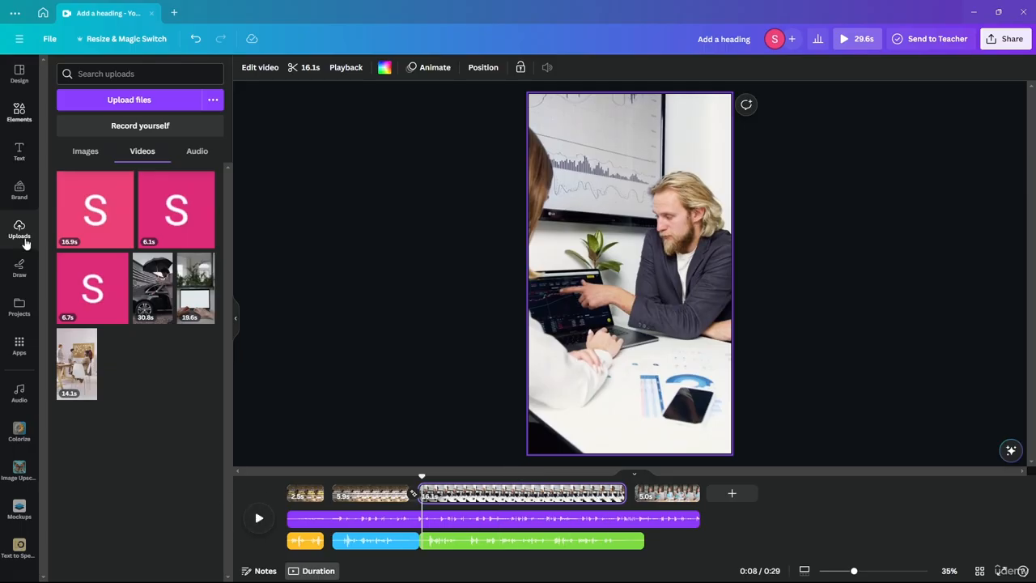
left_click(256, 518)
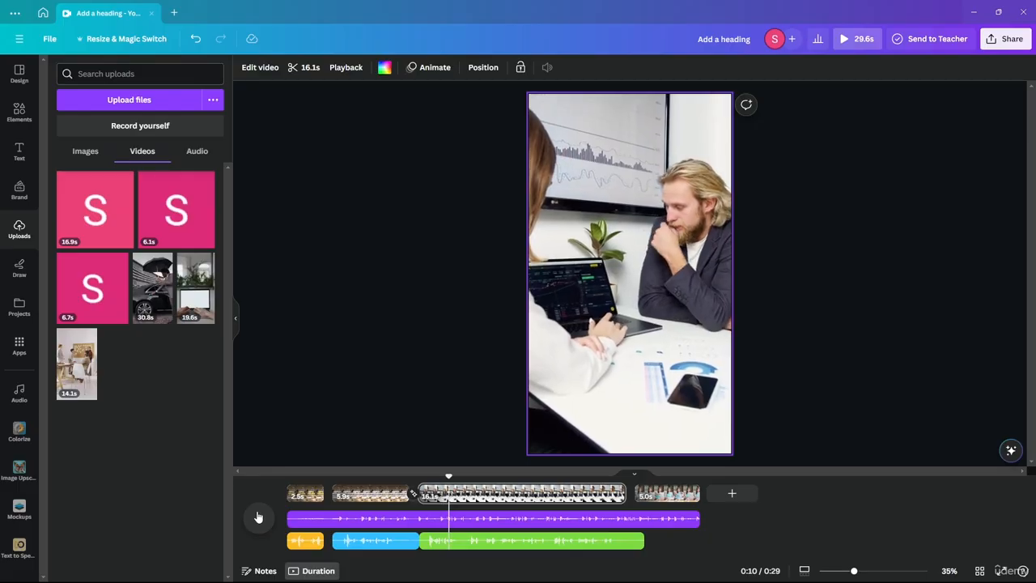
left_click(258, 517)
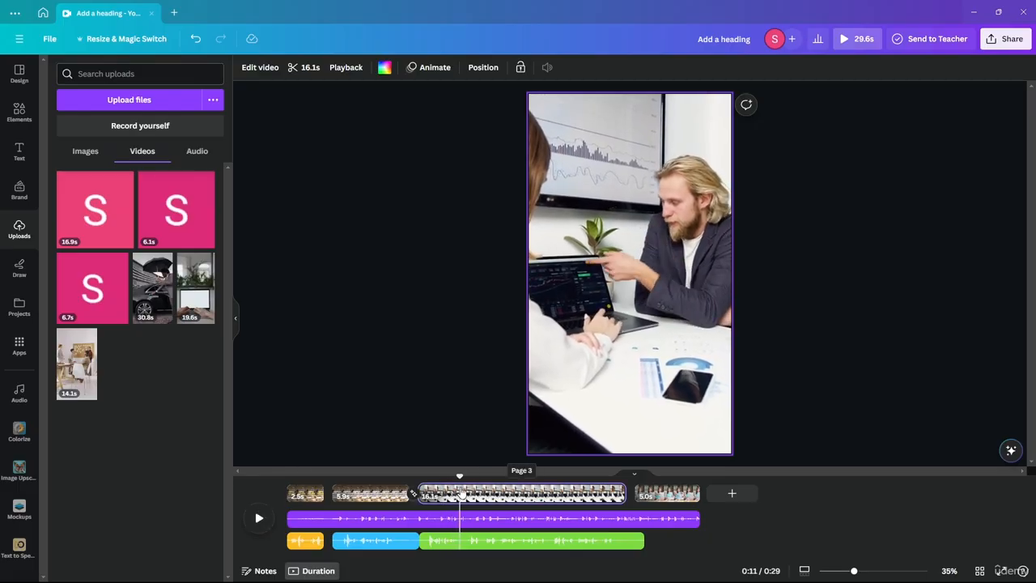
left_click(460, 494)
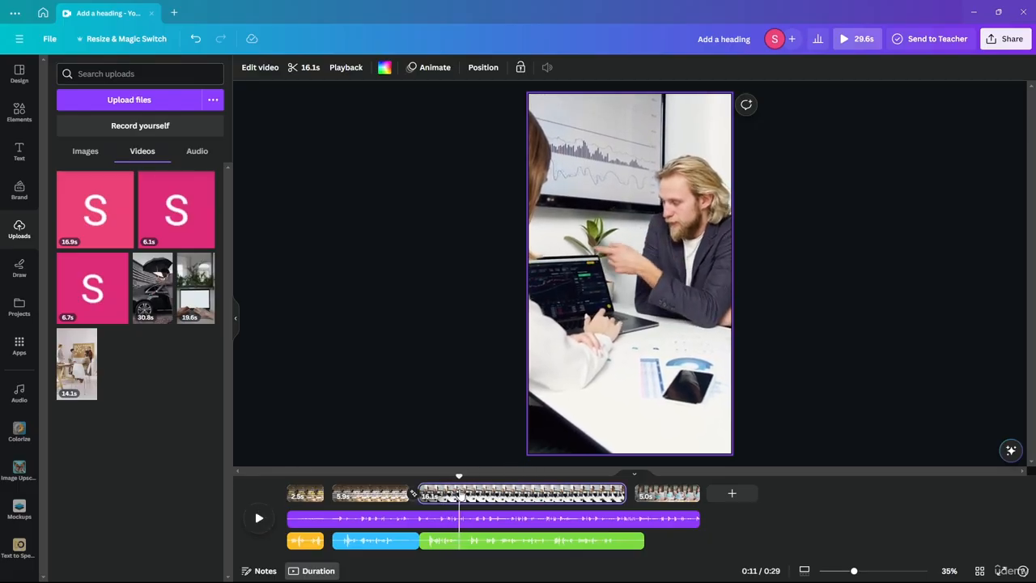
key("s")
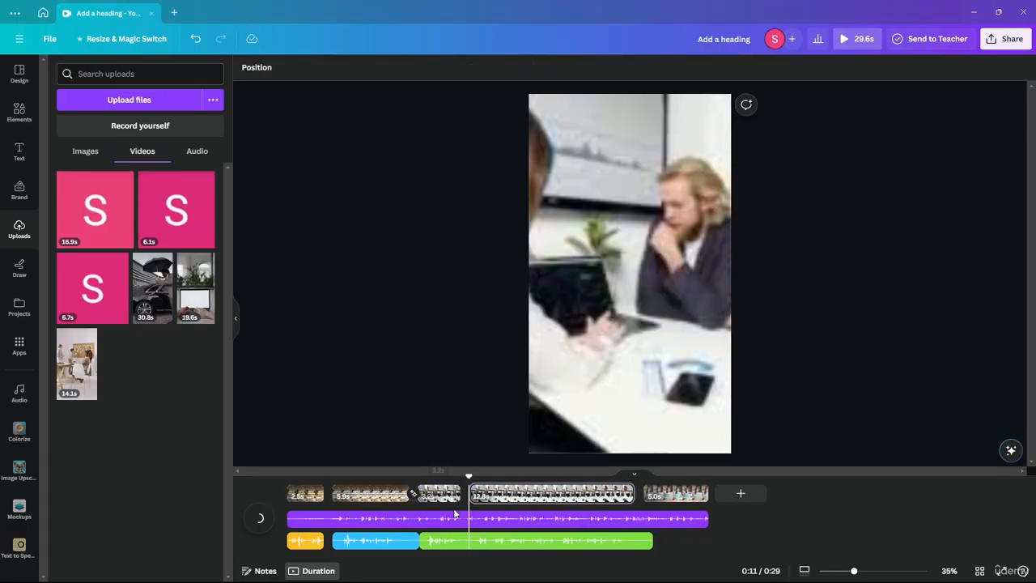
Add a heading to the 3.2-second page and give it the Neon effect at intensity 100
left_click_drag(468, 479, 424, 479)
left_click(440, 494)
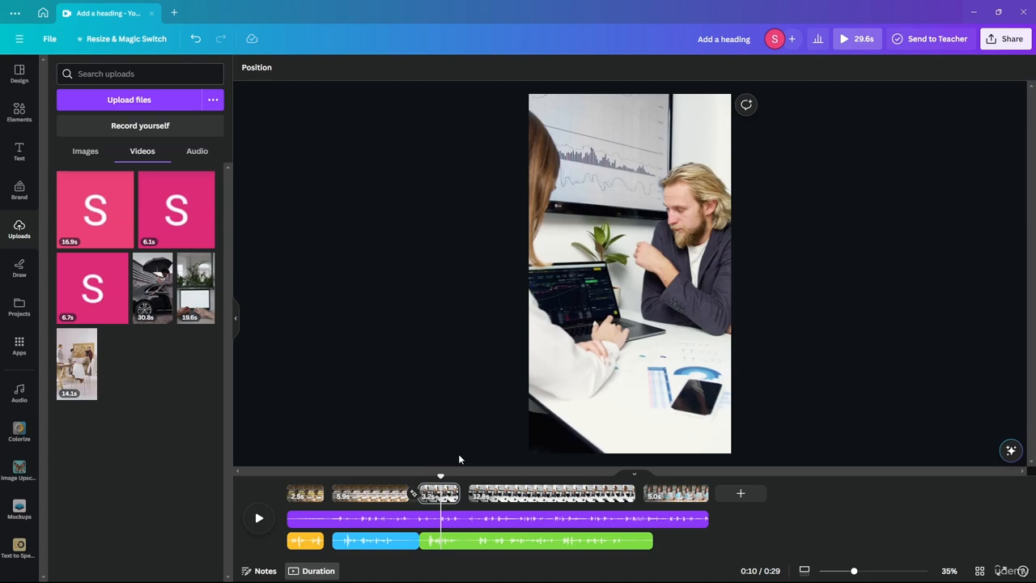
left_click(19, 151)
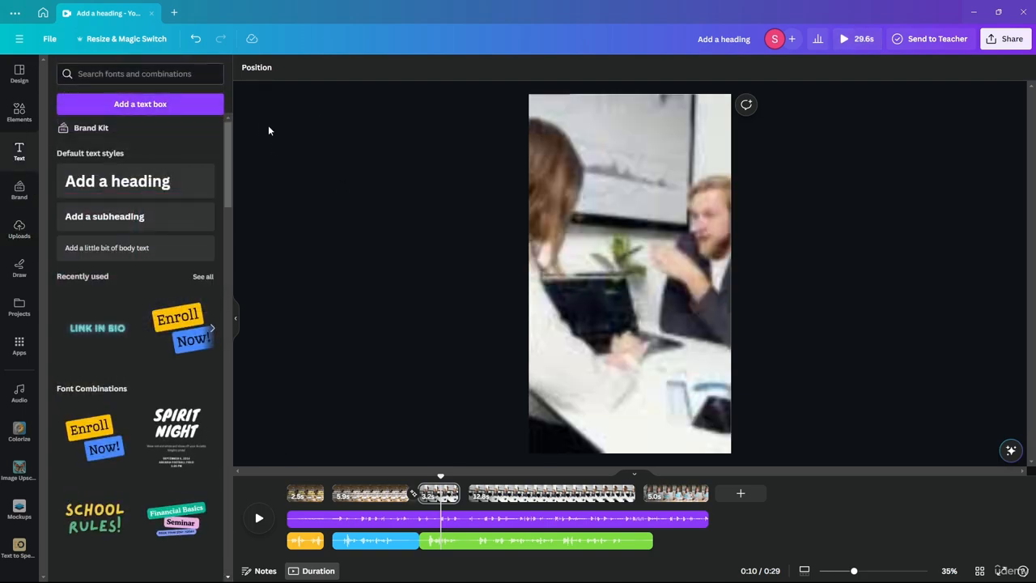
left_click(127, 194)
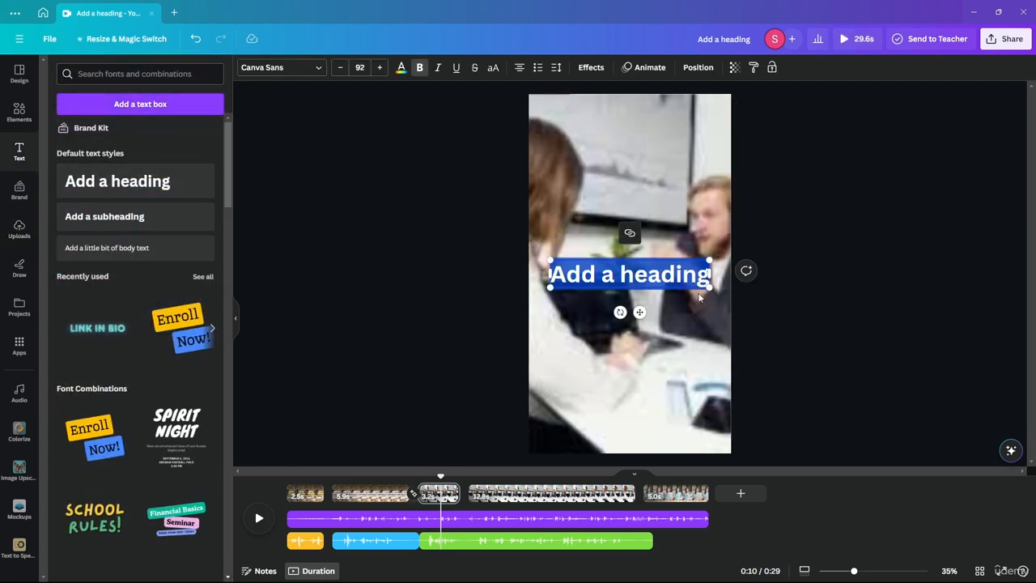
left_click(591, 67)
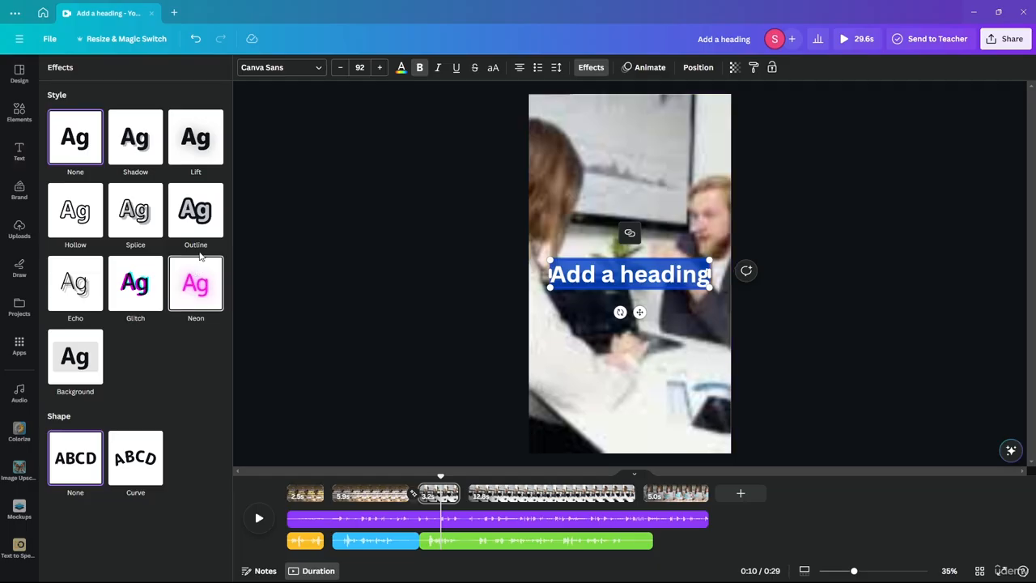
left_click(218, 280)
left_click_drag(134, 354, 377, 360)
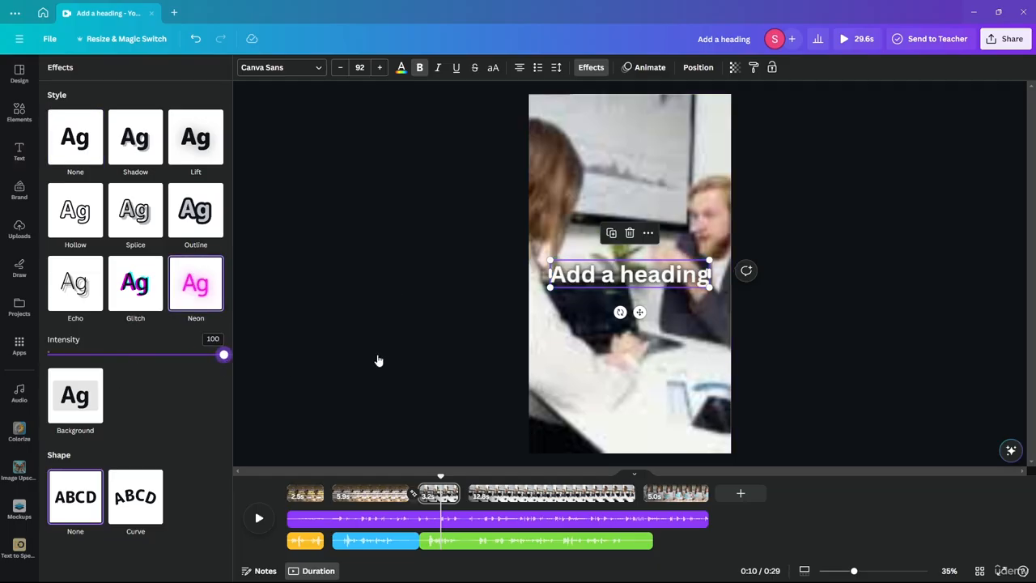
left_click(337, 244)
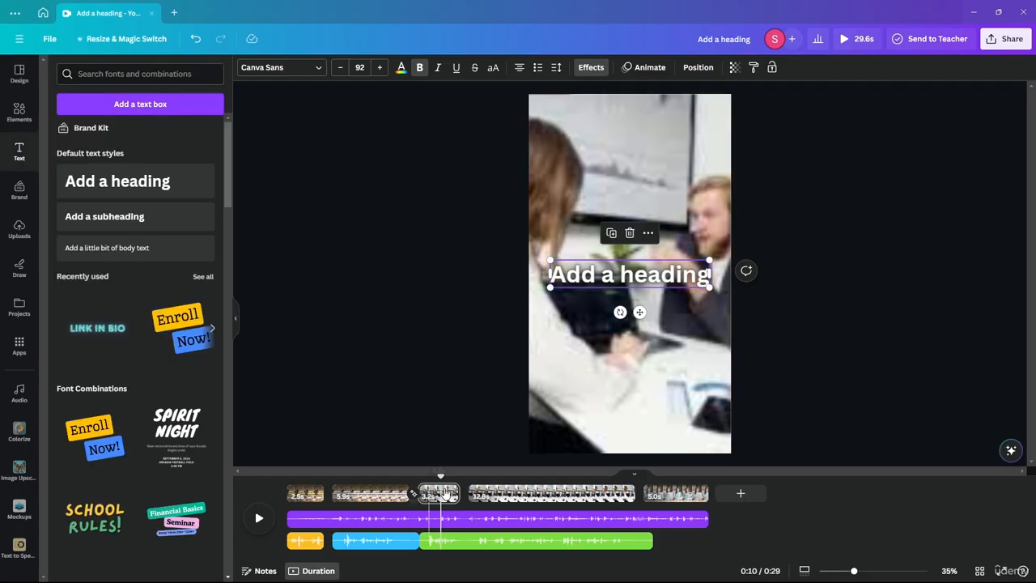
Replay the 3.2-second page and replace its heading with "First know", "What your", "Problem is" on three lines
left_click_drag(434, 477, 419, 475)
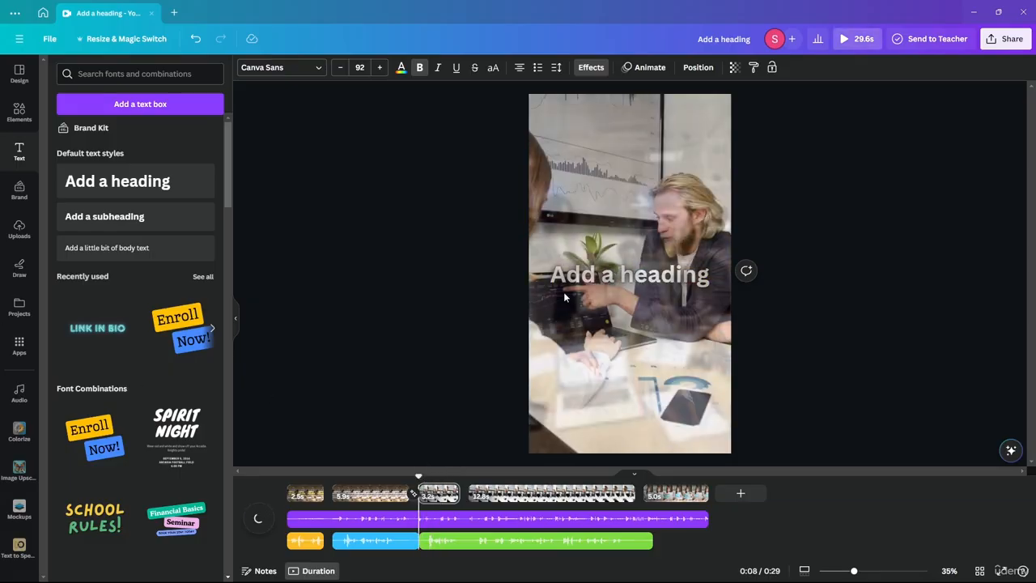
left_click(260, 521)
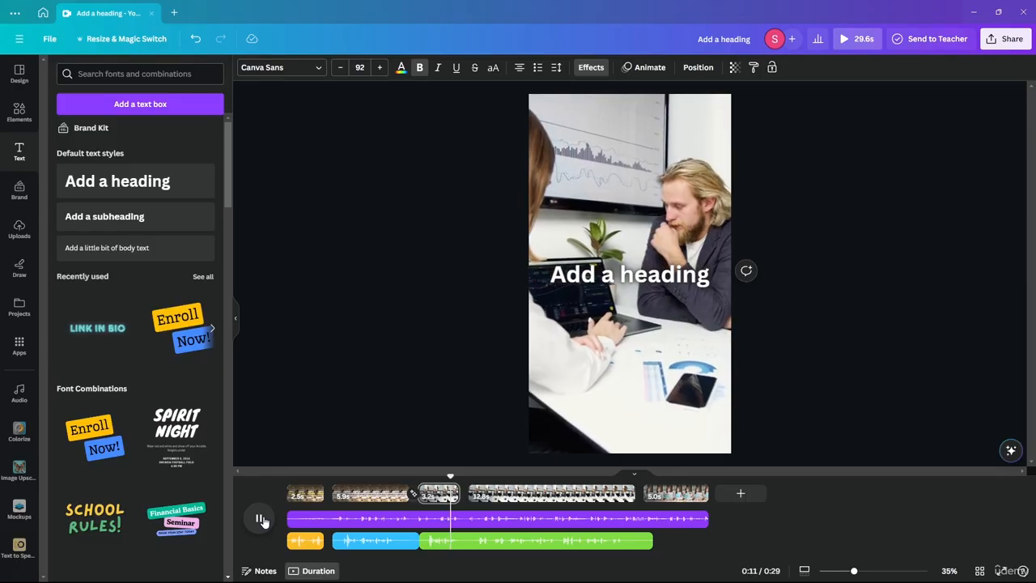
left_click(260, 520)
left_click(662, 279)
left_click(664, 278)
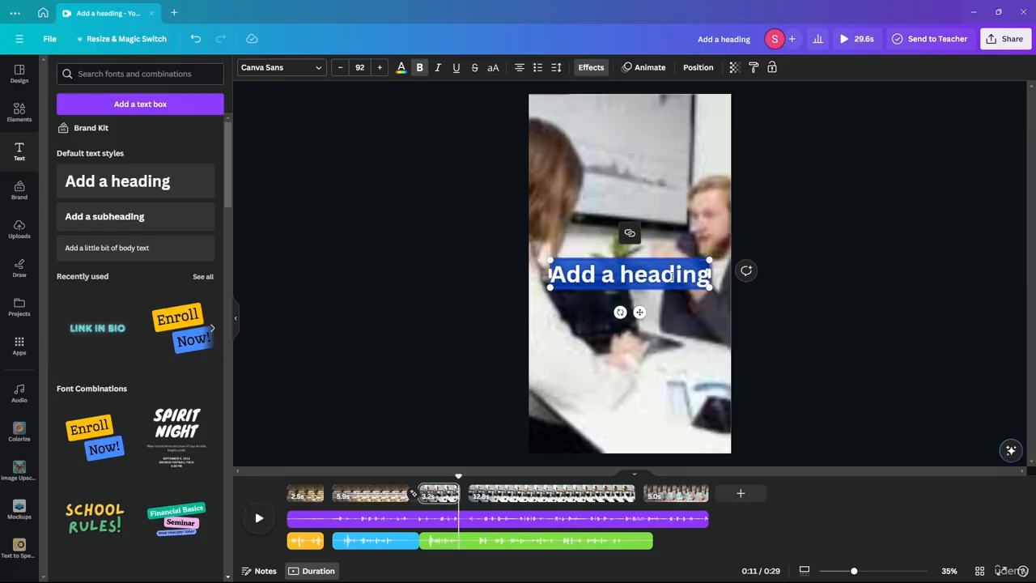
type("First")
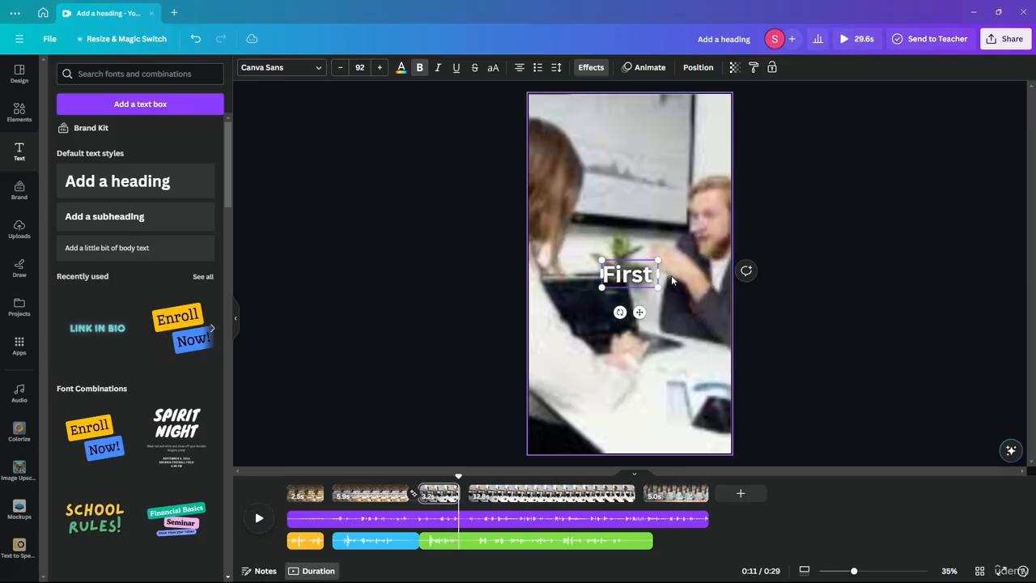
type(" know")
key("Return")
type("W")
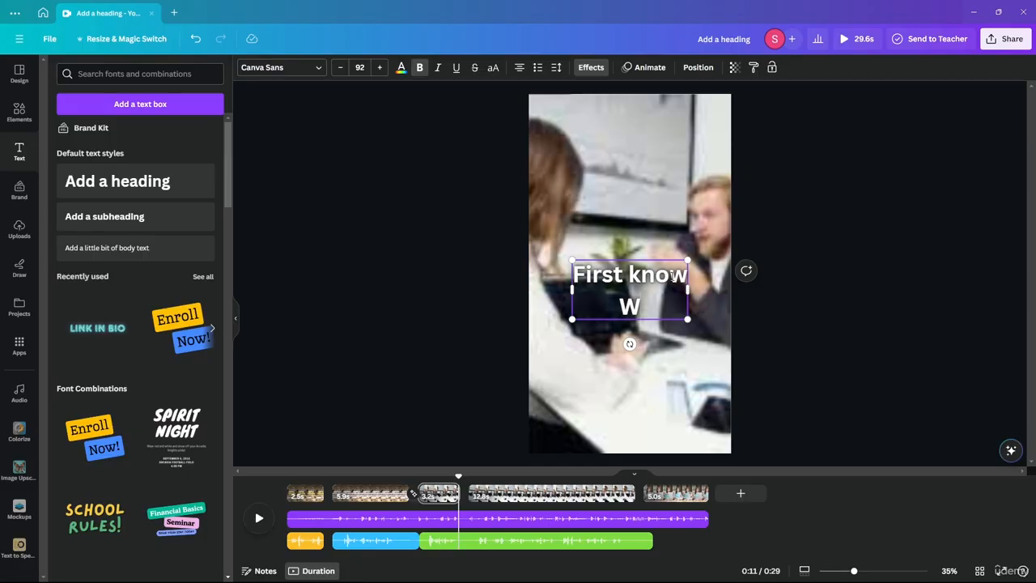
type("hat your")
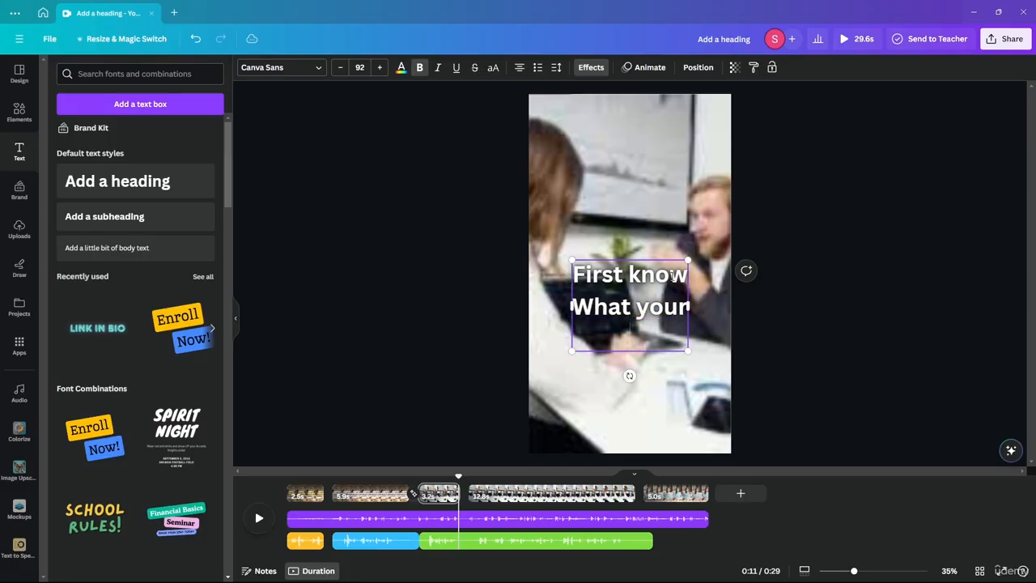
type(" Problem is")
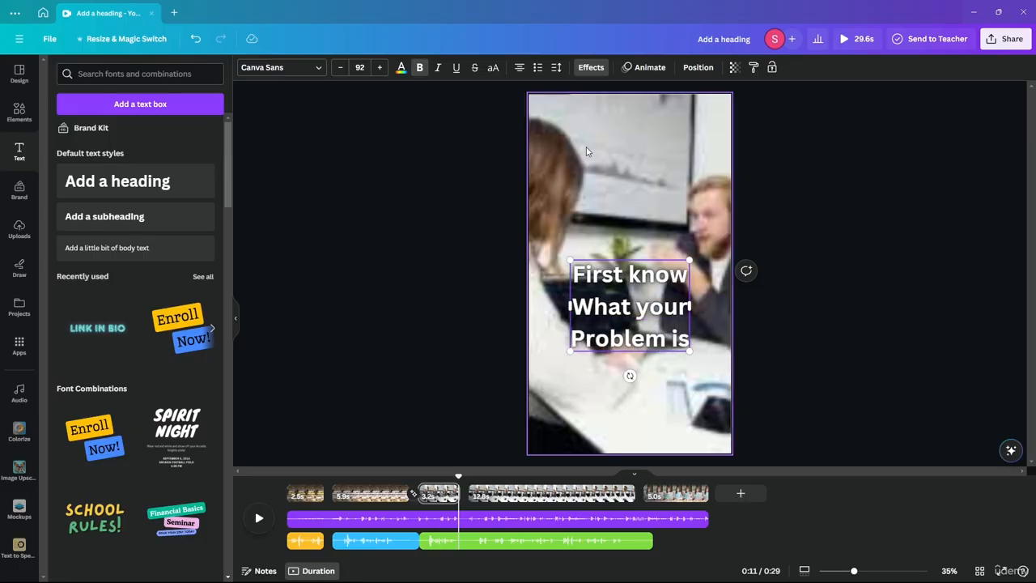
left_click(442, 183)
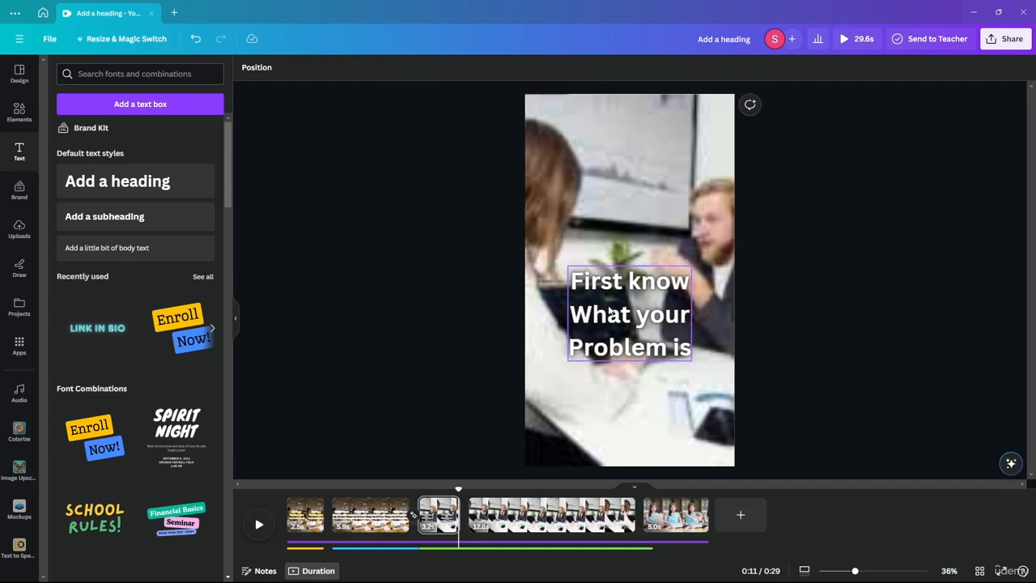
Move the three-line heading up to the page's centre, apply the Typewriter text animation and preview it
left_click_drag(607, 300, 607, 273)
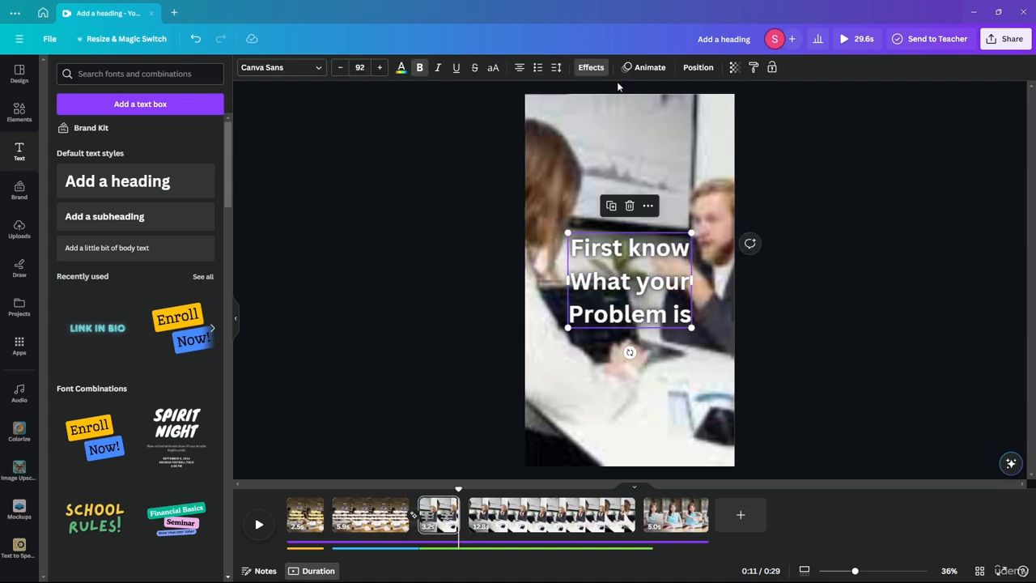
left_click(645, 67)
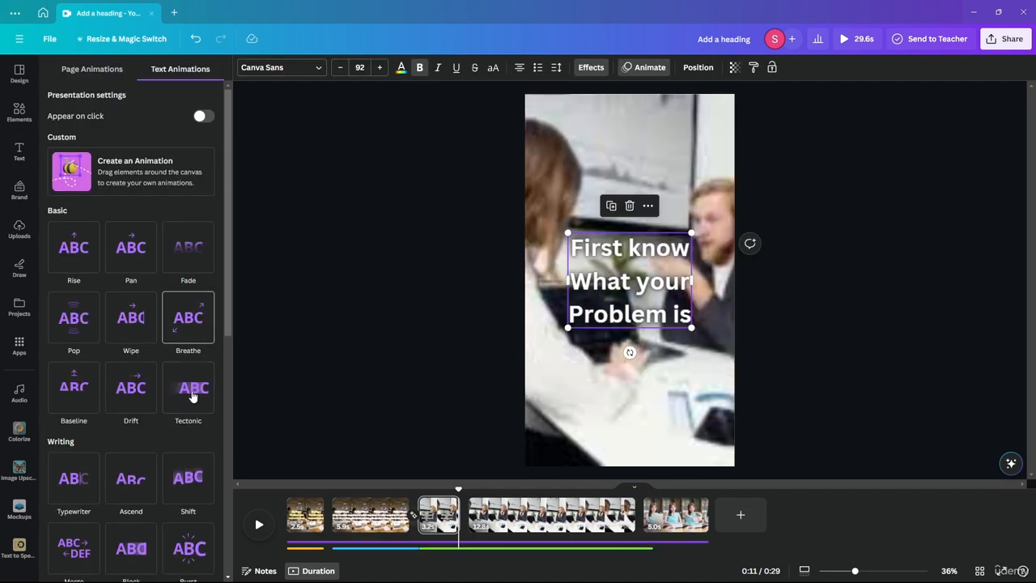
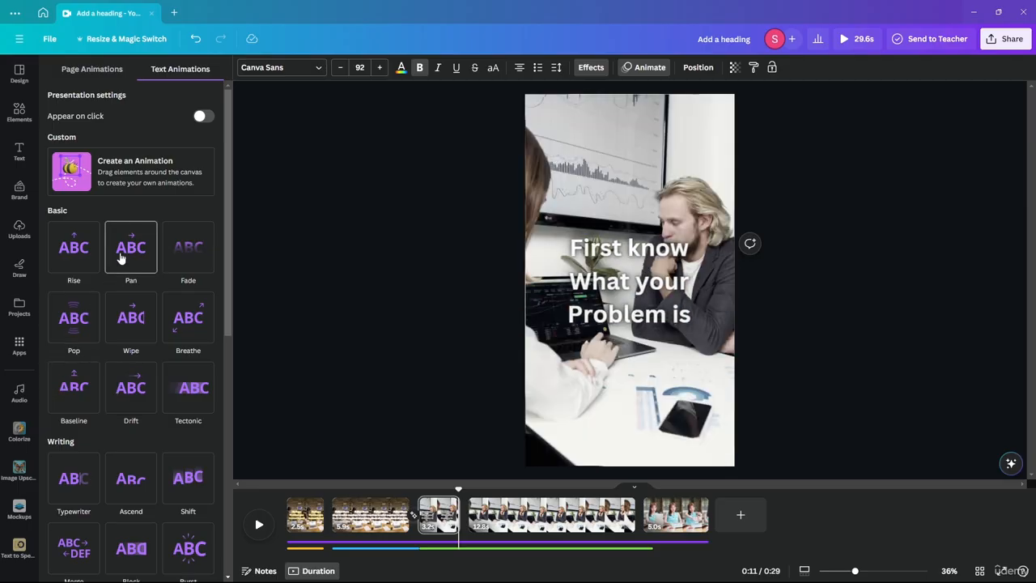
left_click(77, 476)
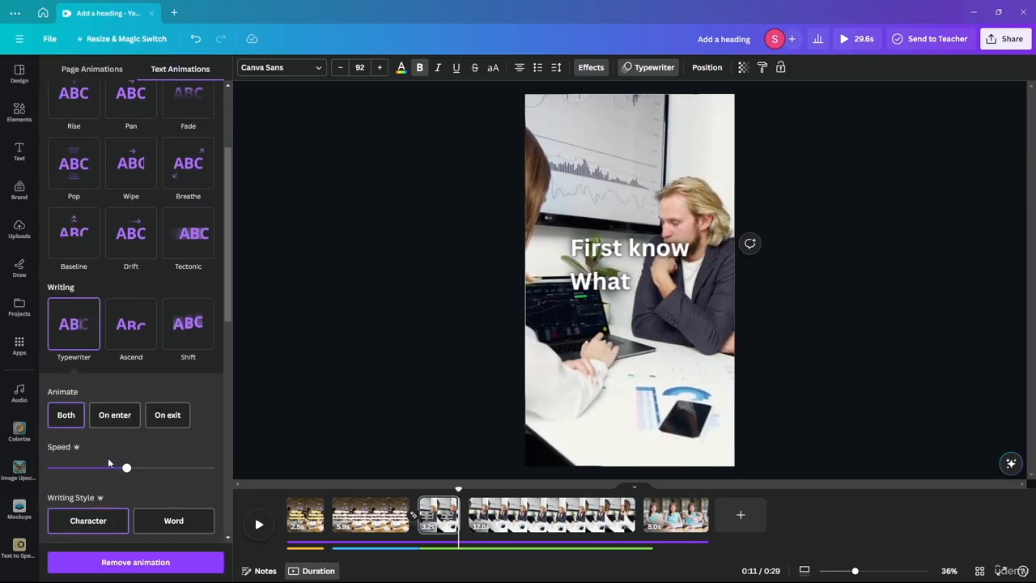
left_click_drag(455, 490, 417, 491)
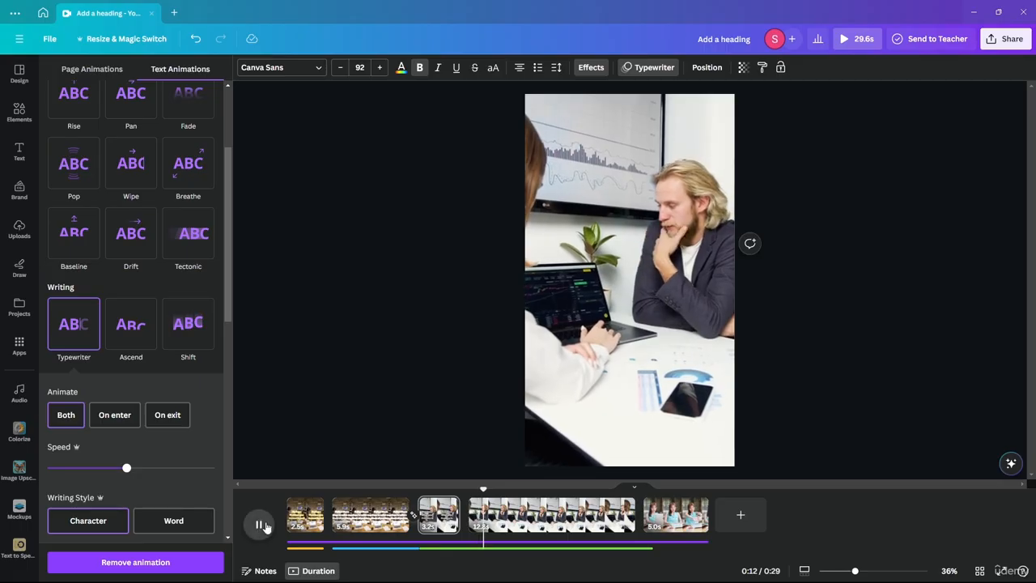
left_click(259, 527)
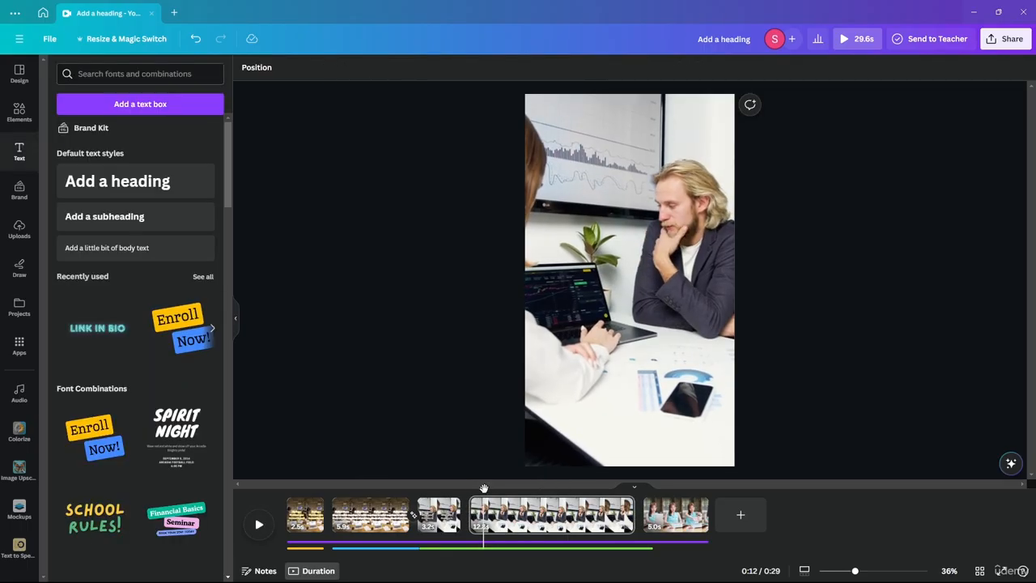
Play the 12.8-second page from its start to hear the next part of the voiceover
left_click_drag(483, 488, 469, 488)
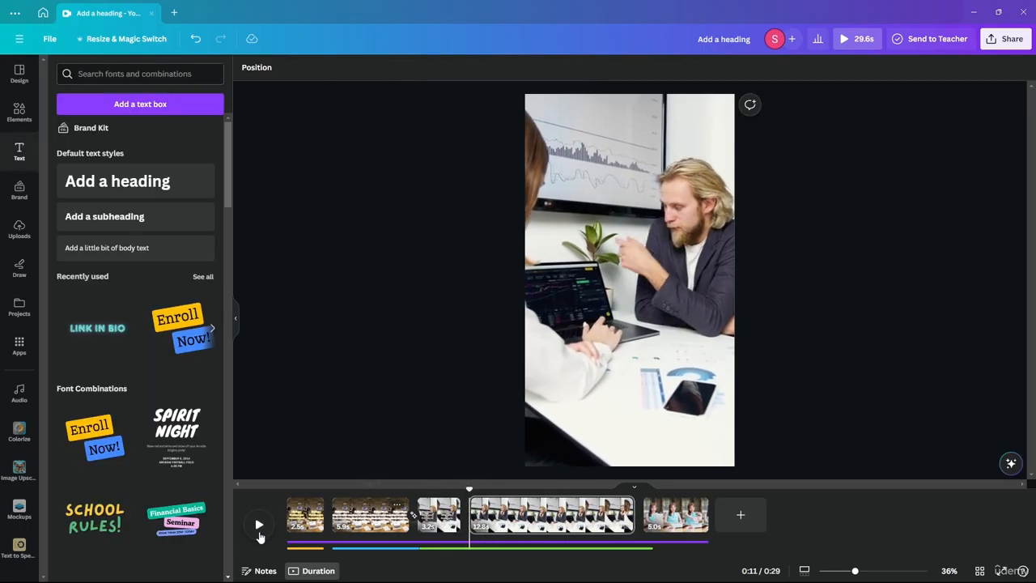
left_click(258, 526)
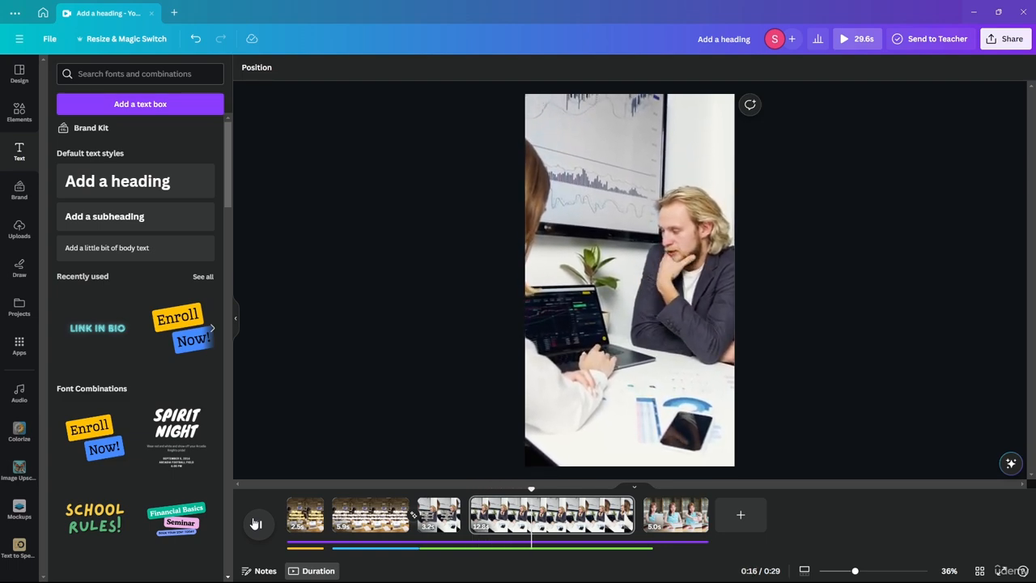
left_click(256, 524)
left_click_drag(537, 488, 472, 488)
Copy the "First know What your Problem is" heading from the 3.2-second page onto the 12.8-second page
left_click(431, 513)
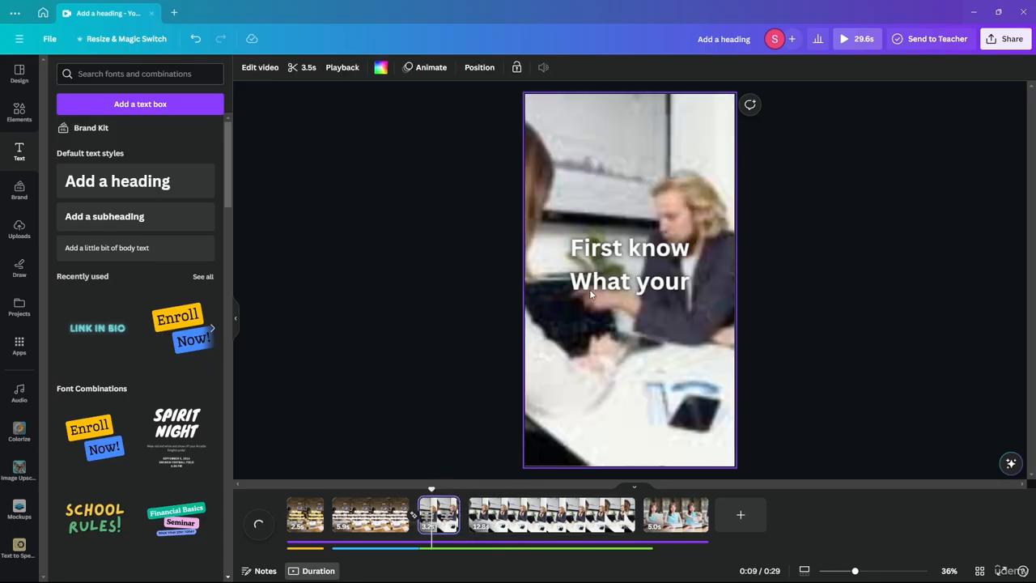
left_click(610, 264)
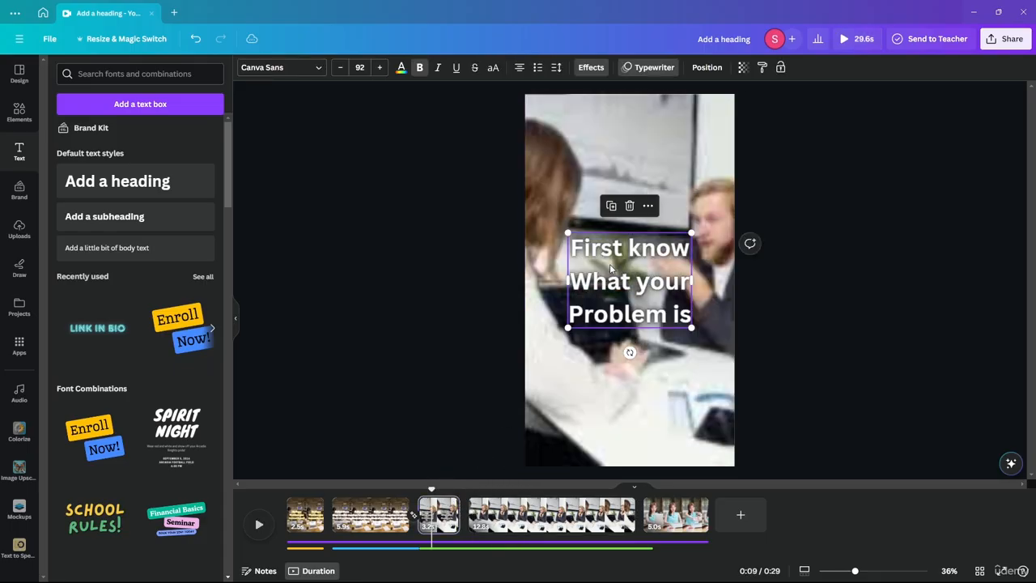
double_click(685, 296)
key("Escape")
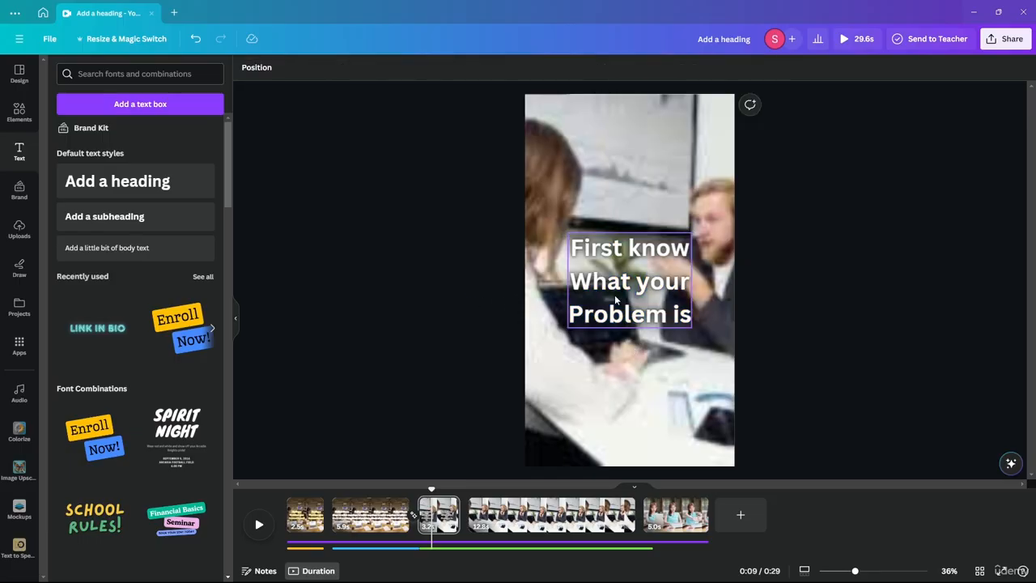
left_click_drag(456, 492, 470, 491)
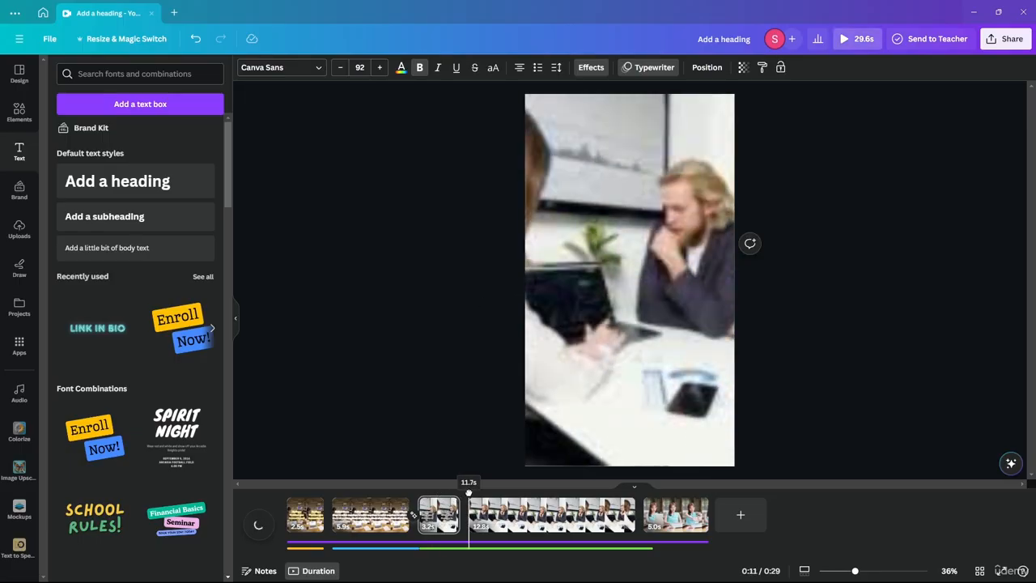
left_click(501, 516)
left_click(621, 301)
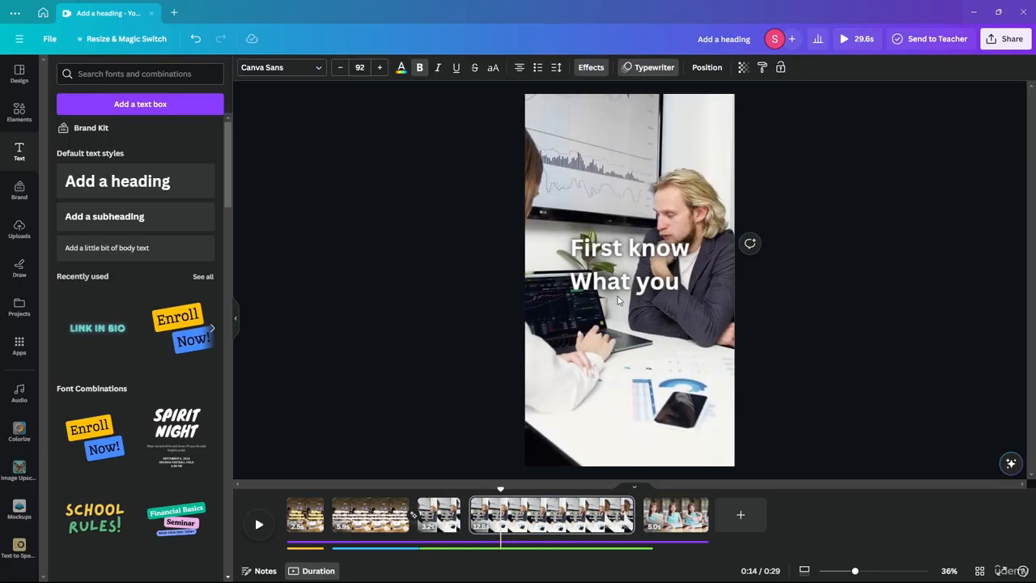
Play the 12.8-second page from its start and replace the pasted heading with "The First Step to Figuring out"
left_click_drag(501, 489, 467, 494)
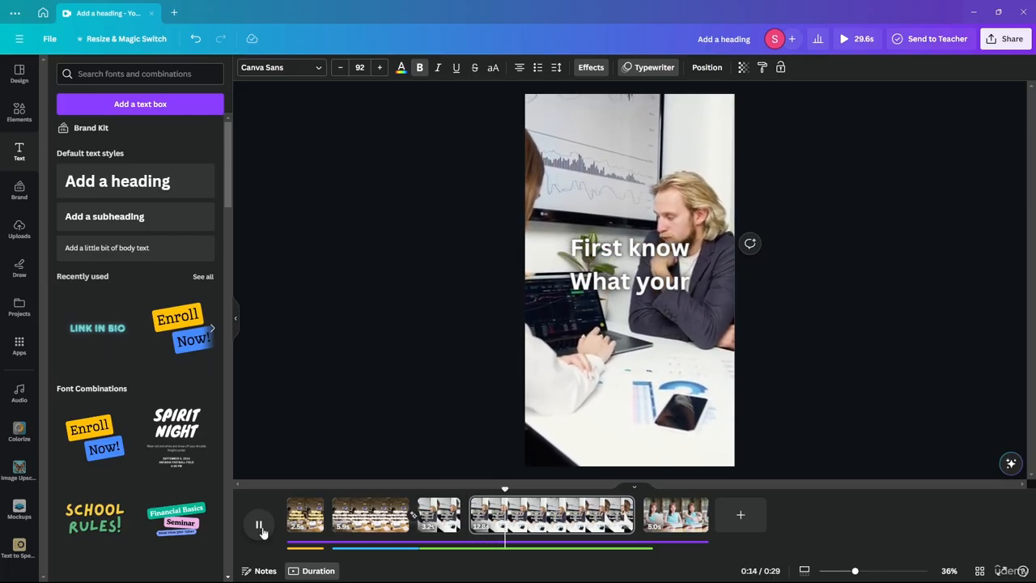
left_click(259, 528)
left_click(635, 270)
left_click(643, 275)
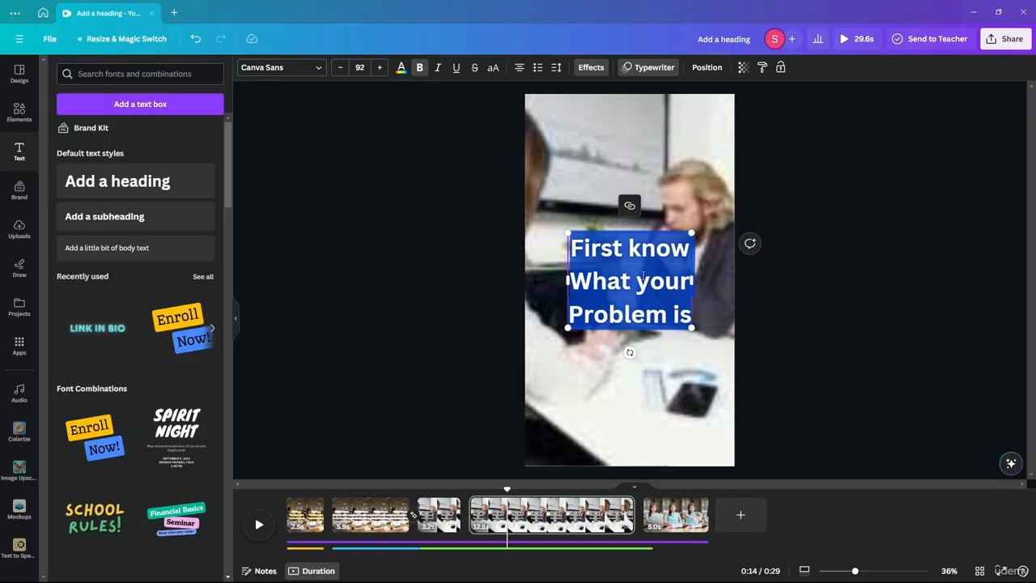
type("The Firs")
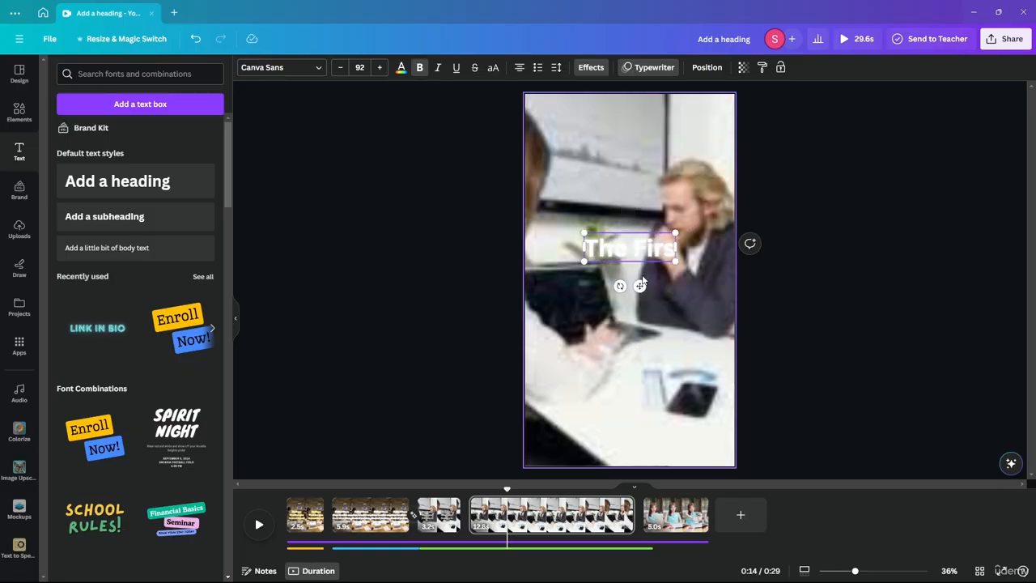
type("t Step to Figuring out")
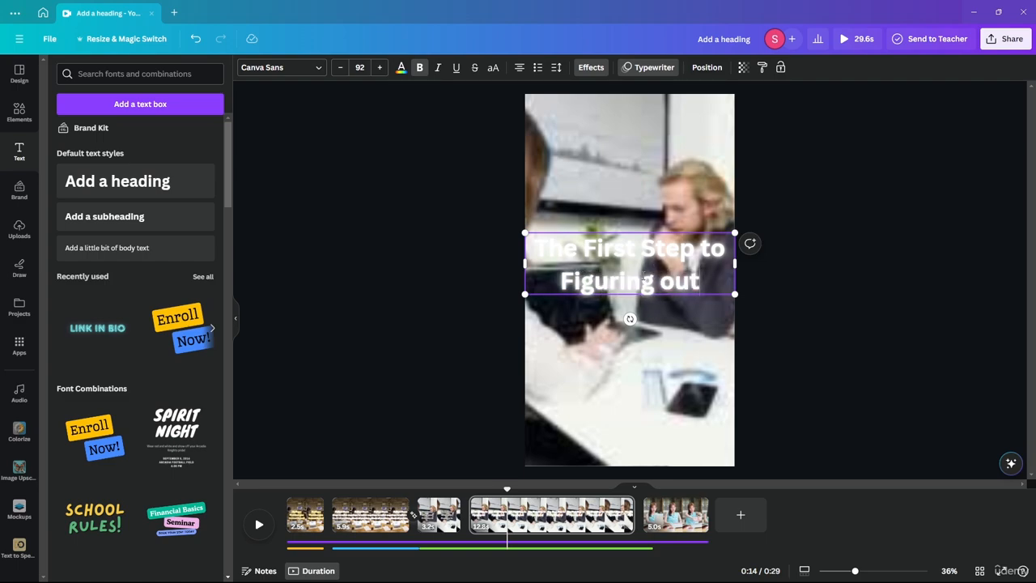
left_click(468, 319)
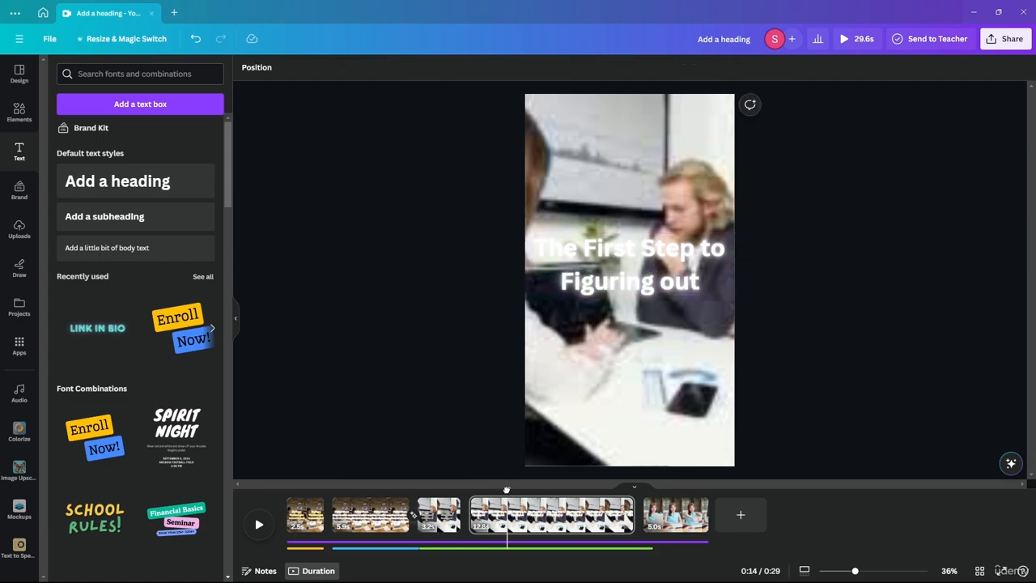
Replay the 12.8-second page and extend its heading with "the solution to your problem"
left_click_drag(506, 490, 467, 494)
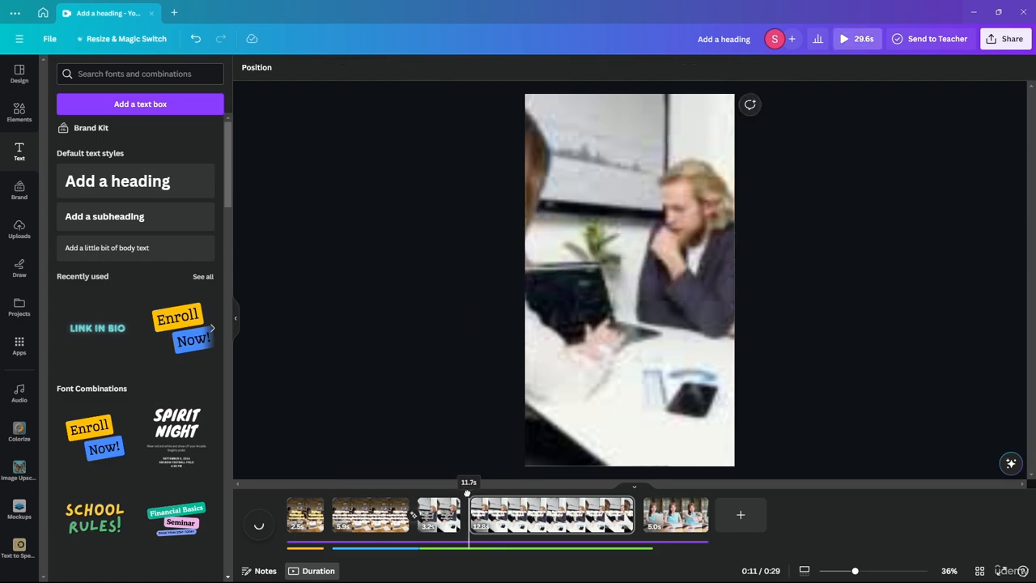
left_click(260, 526)
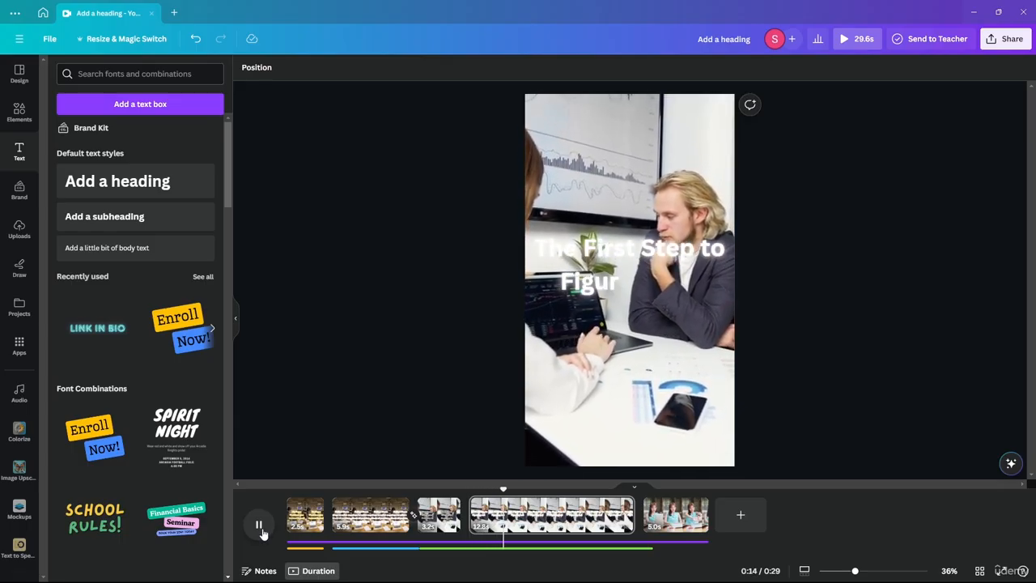
left_click(260, 526)
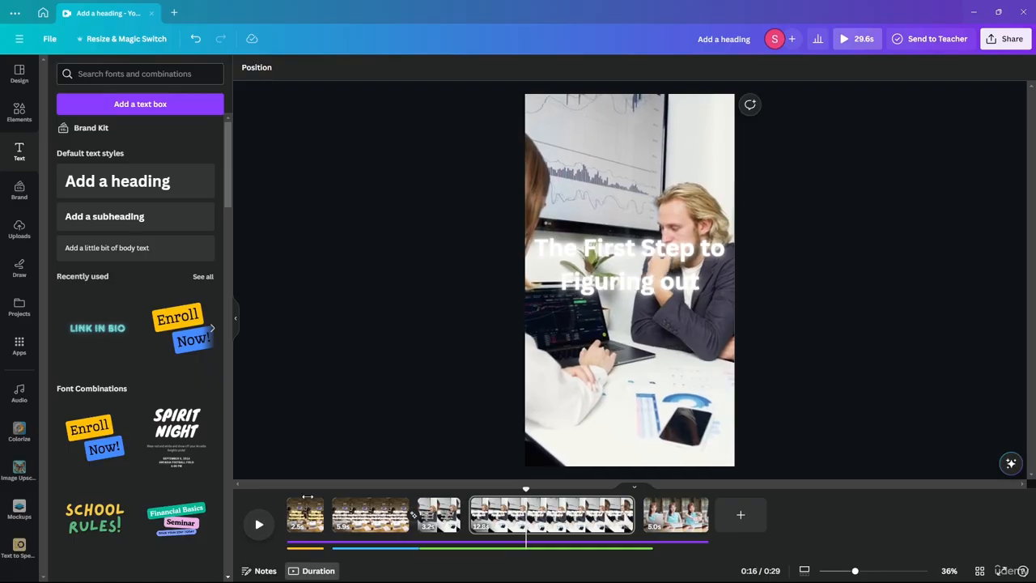
left_click(662, 274)
type("t")
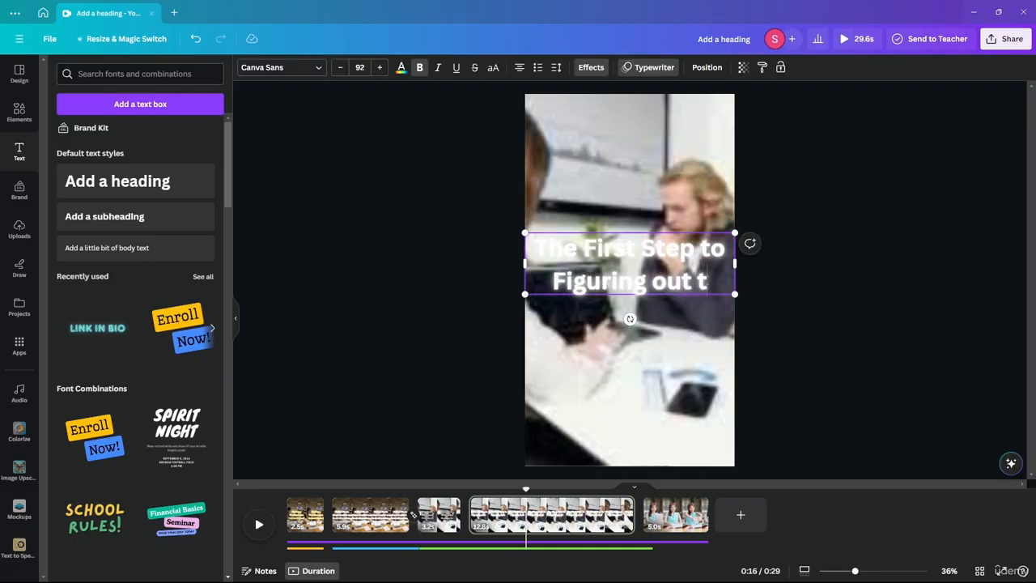
type("he solutio")
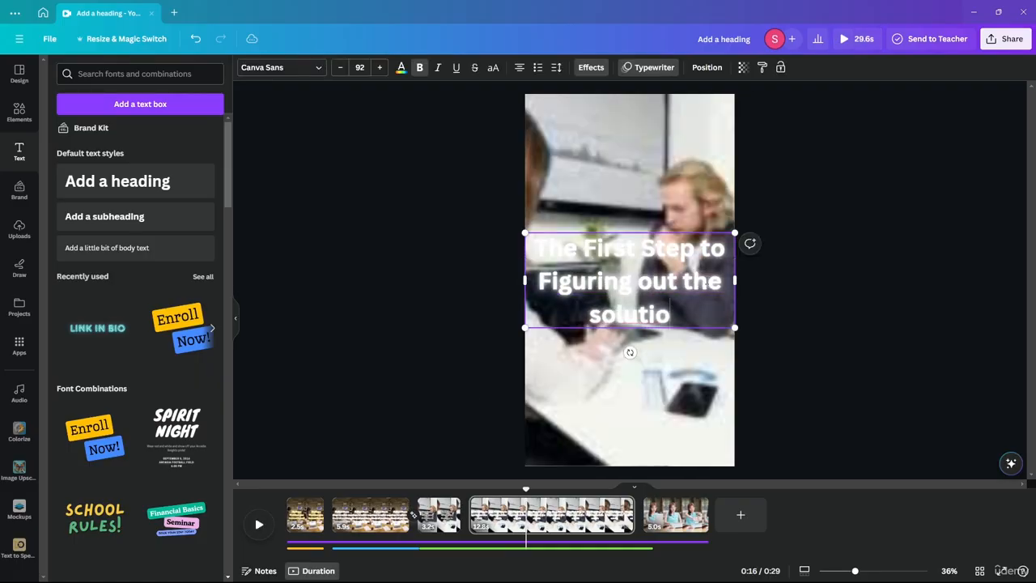
type("n to your problem")
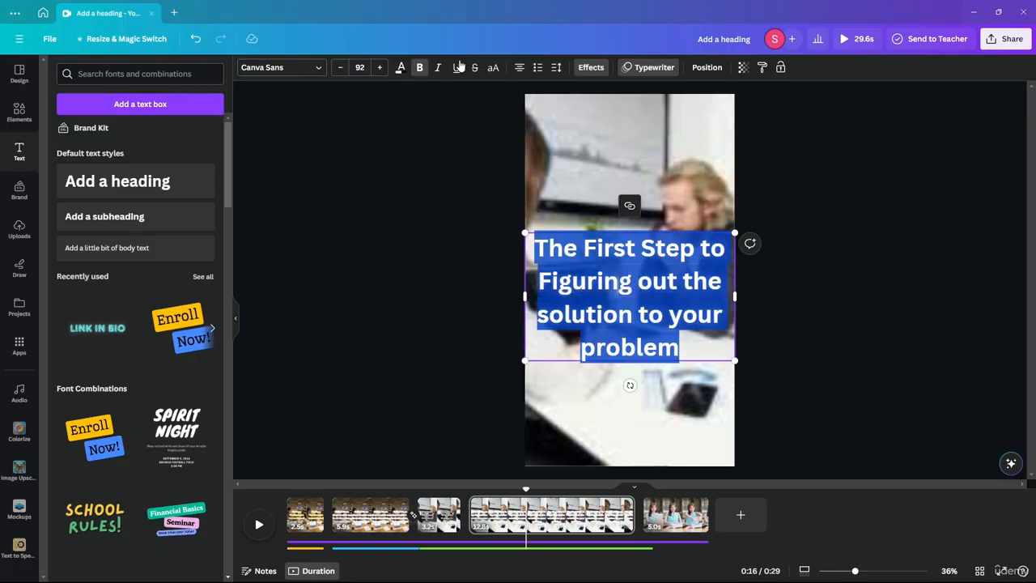
Change the four-line heading's colour to the light red default colour and play the page from its start
left_click(401, 69)
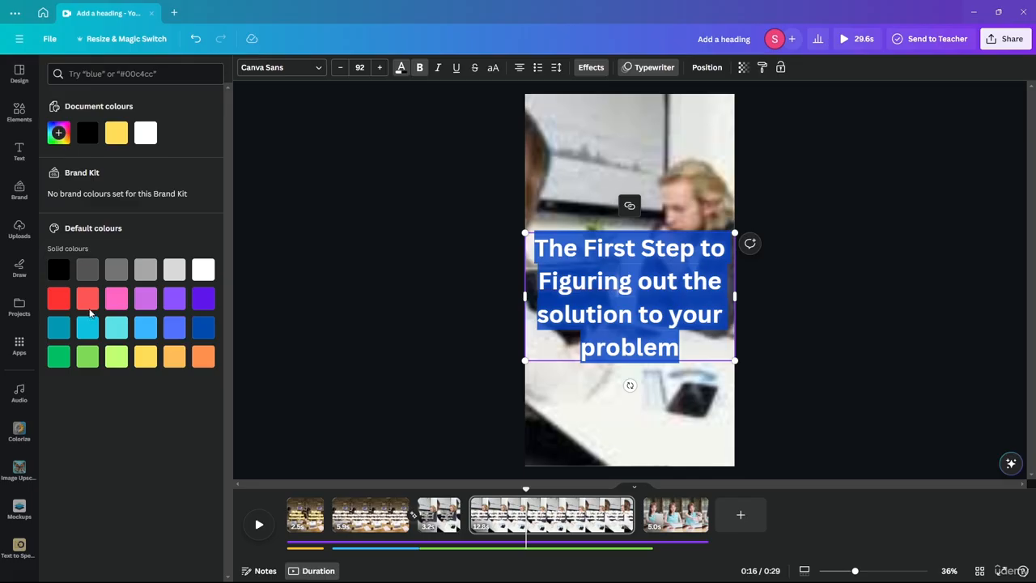
left_click(88, 299)
left_click(418, 300)
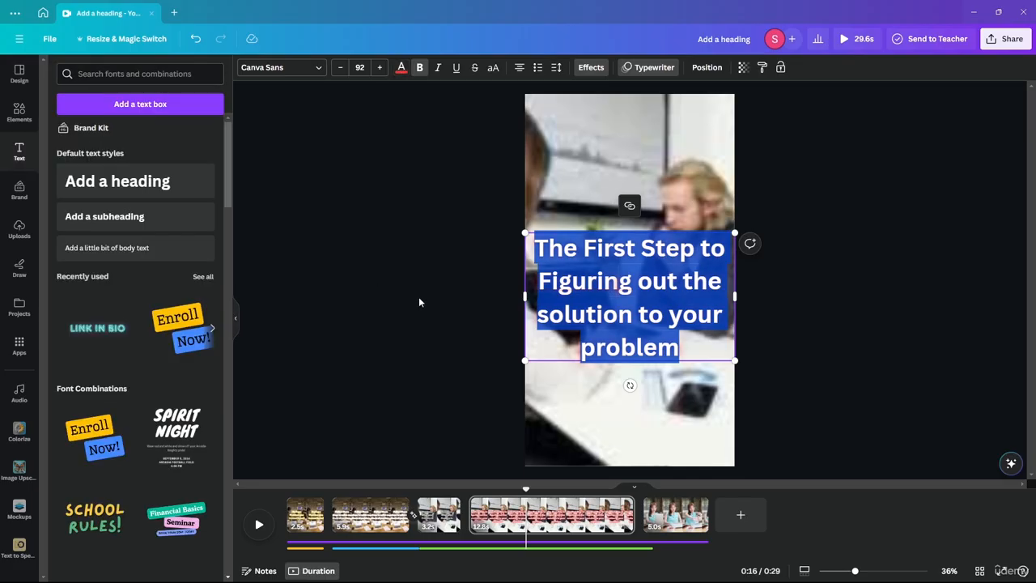
left_click_drag(527, 488, 469, 500)
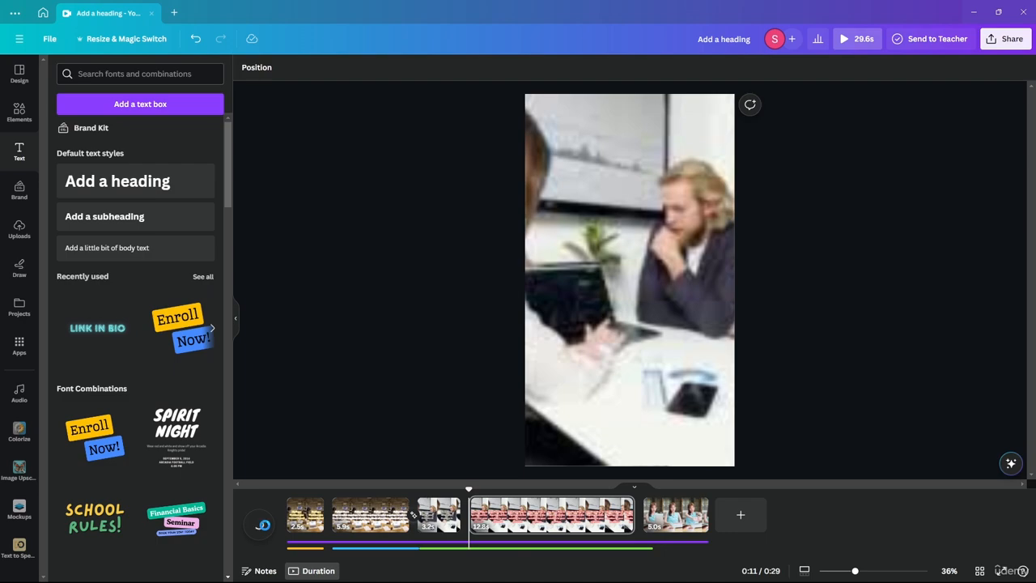
left_click(262, 534)
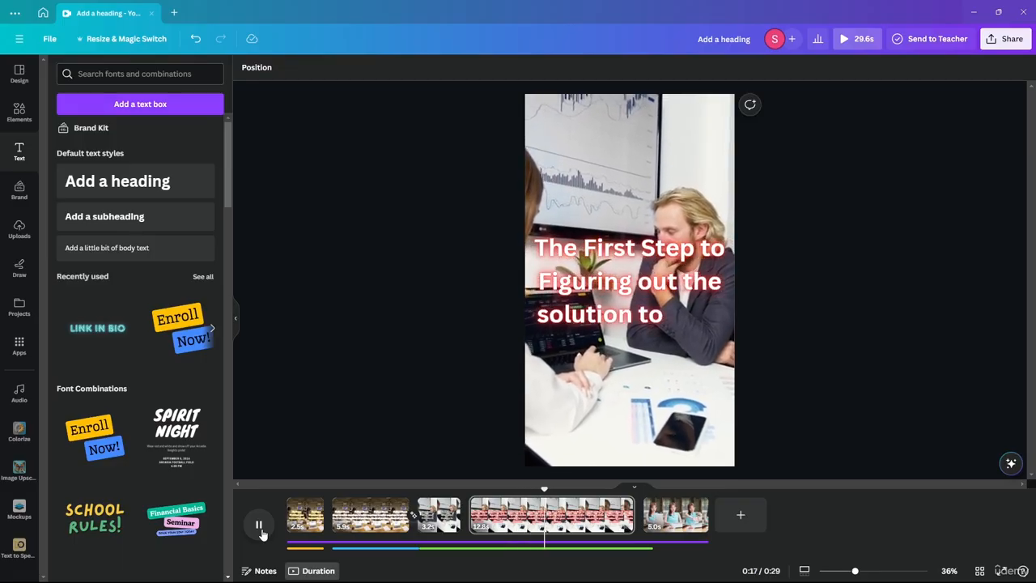
left_click(259, 527)
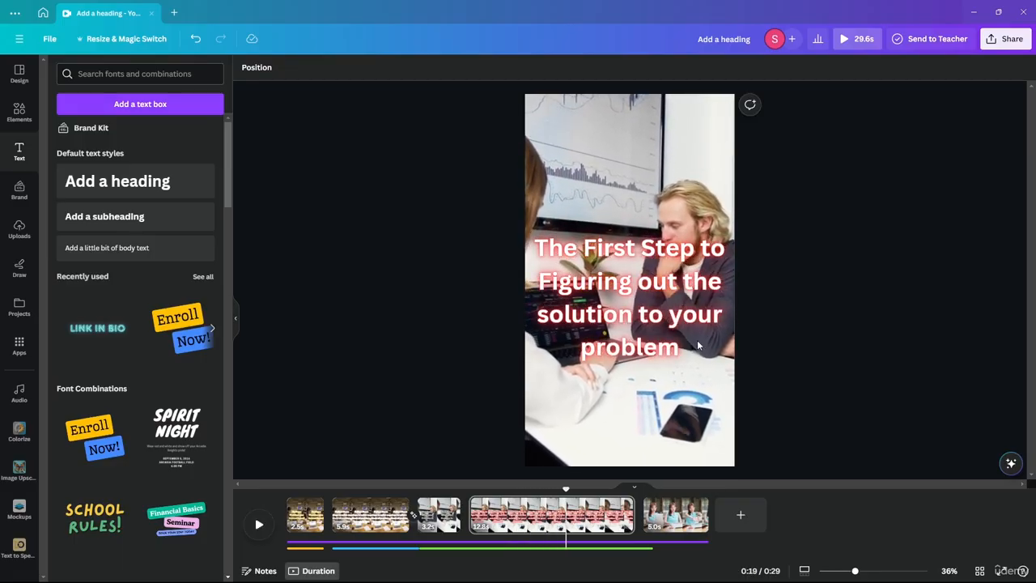
Raise the speed of the four-line heading's Typewriter animation to the maximum
left_click(635, 340)
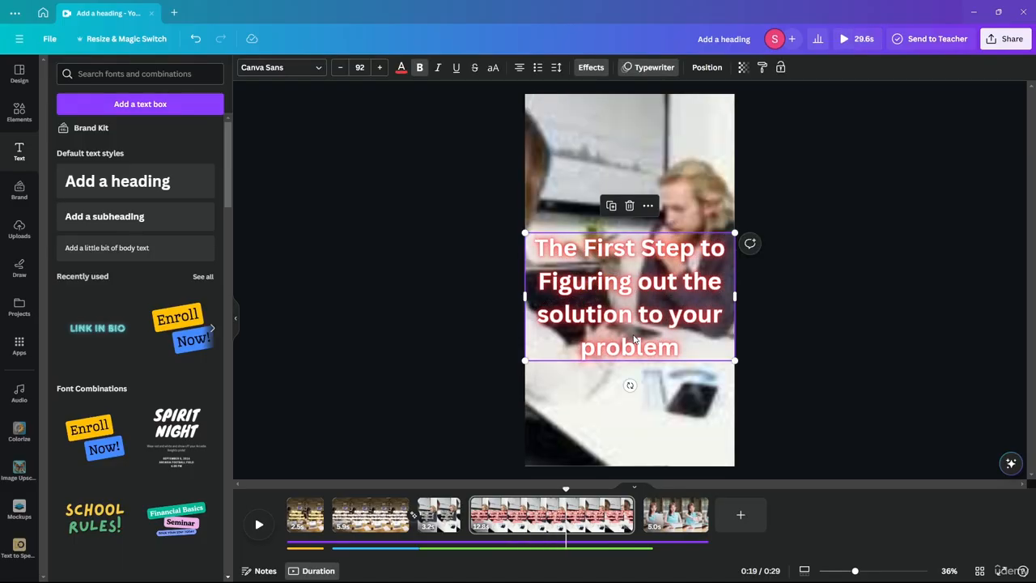
left_click(647, 207)
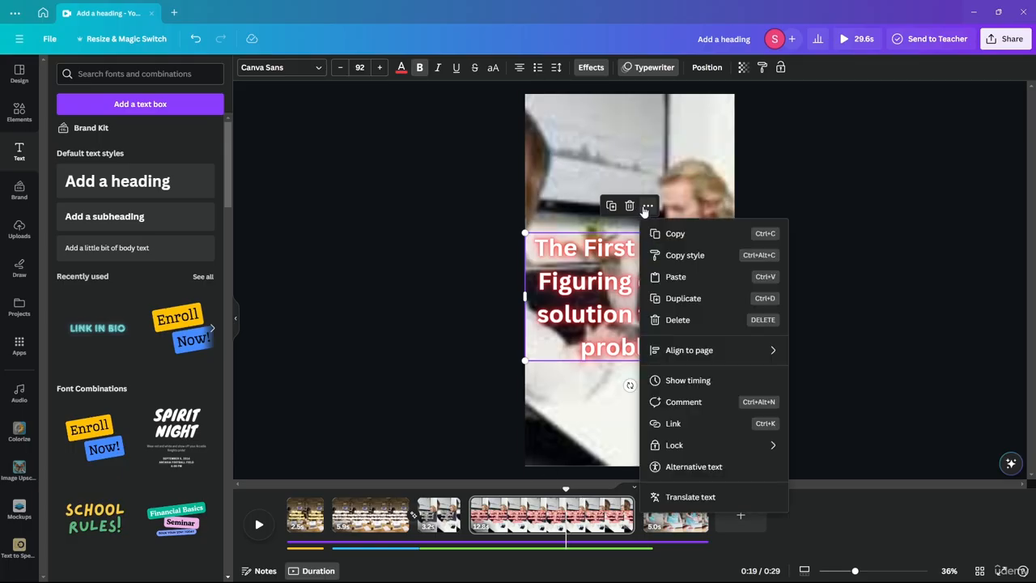
left_click(421, 292)
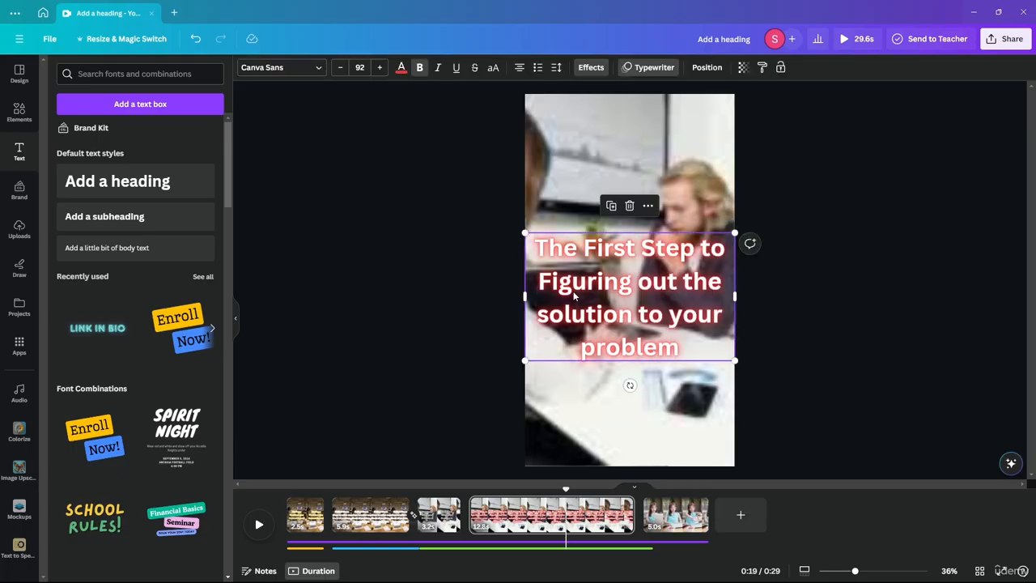
left_click(632, 68)
scroll(131, 394, "down", 6)
scroll(120, 372, "up", 2)
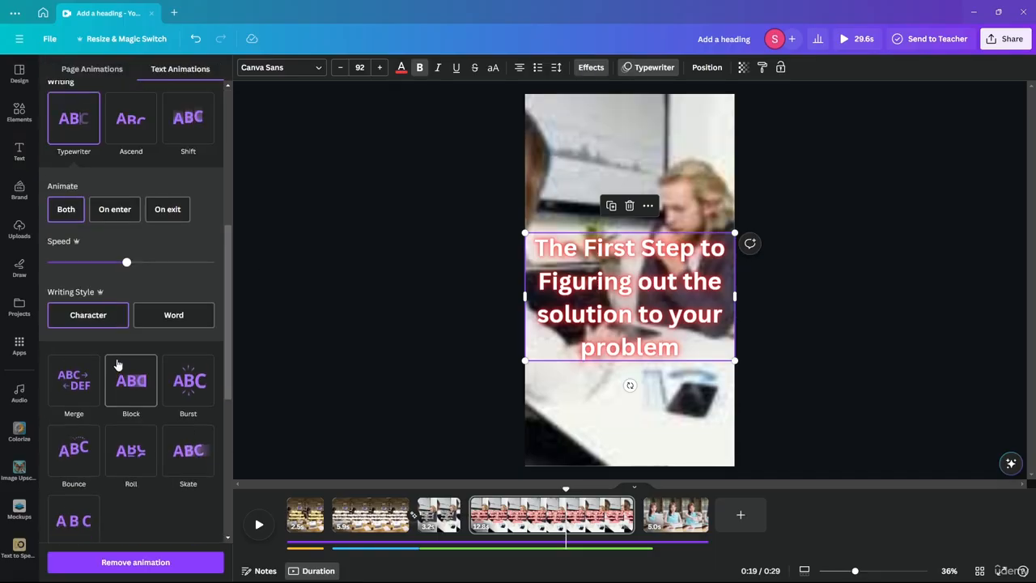
left_click_drag(125, 265, 215, 262)
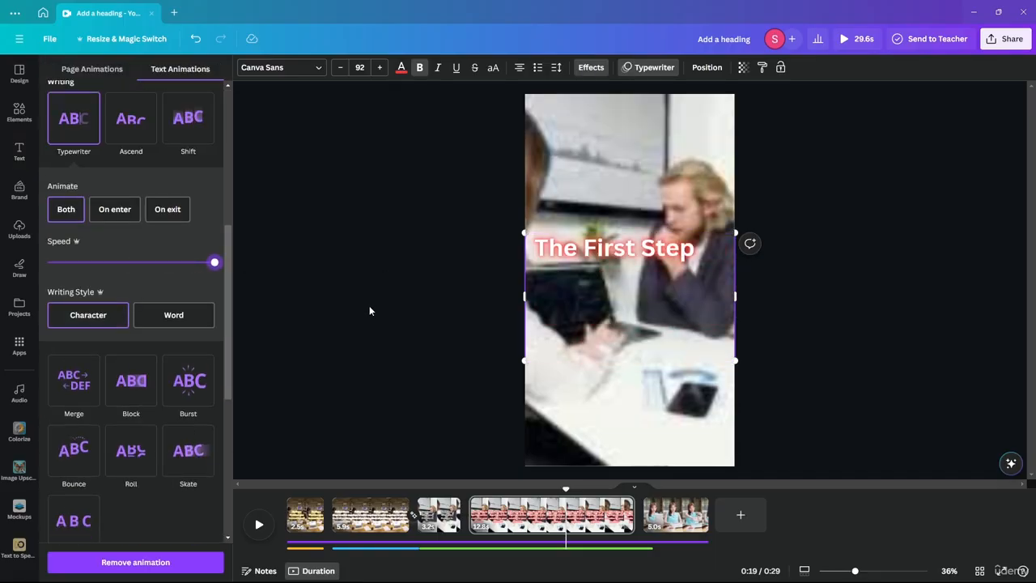
left_click(417, 384)
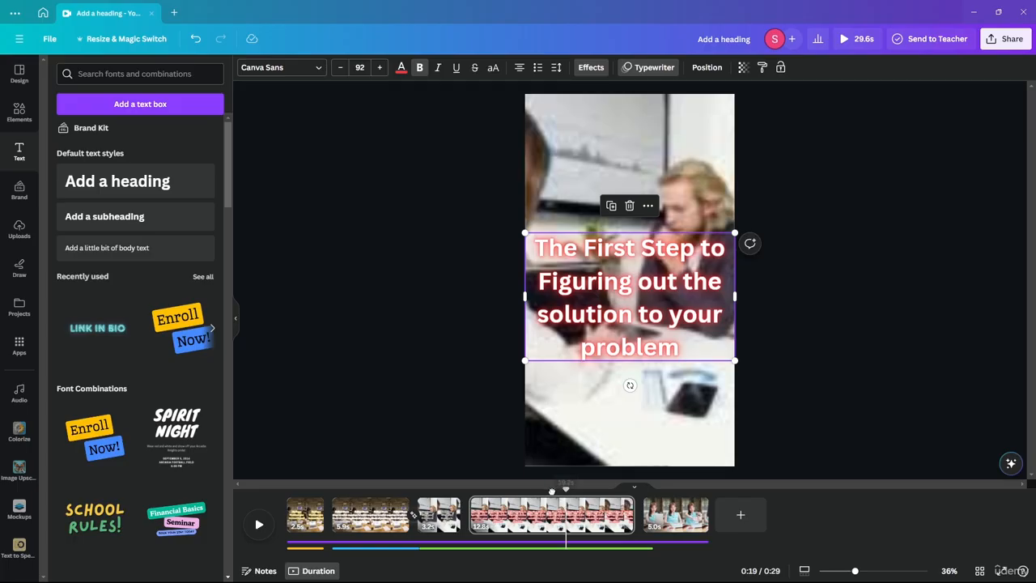
Play the 12.8-second page from its start to check the faster caption against the voiceover
left_click(468, 493)
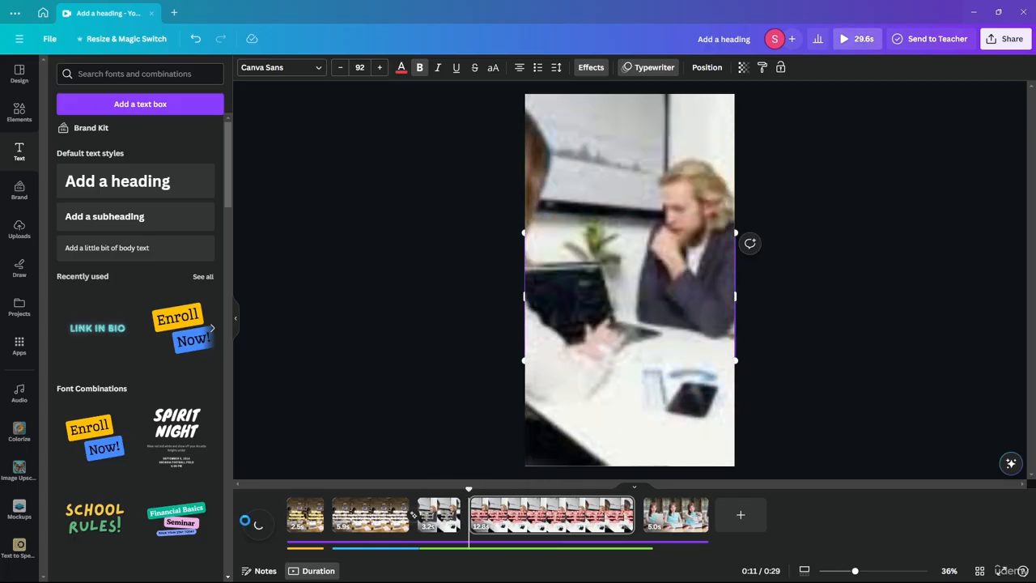
left_click(267, 524)
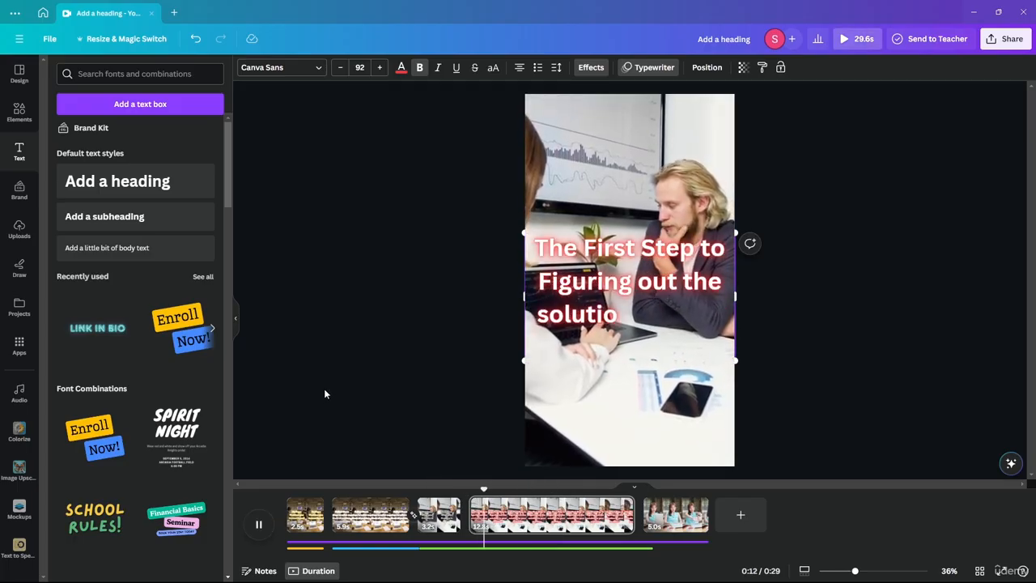
left_click(256, 528)
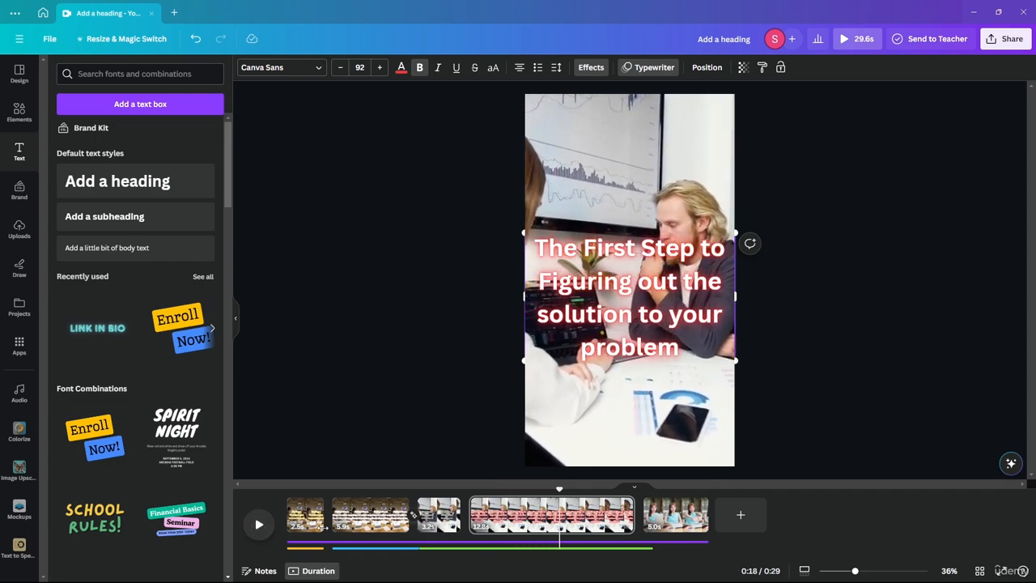
Replay around 0:16 to locate the cut point and split the 12.8-second page into 4.3-second and 8.4-second pages
left_click_drag(559, 490, 521, 490)
left_click(257, 528)
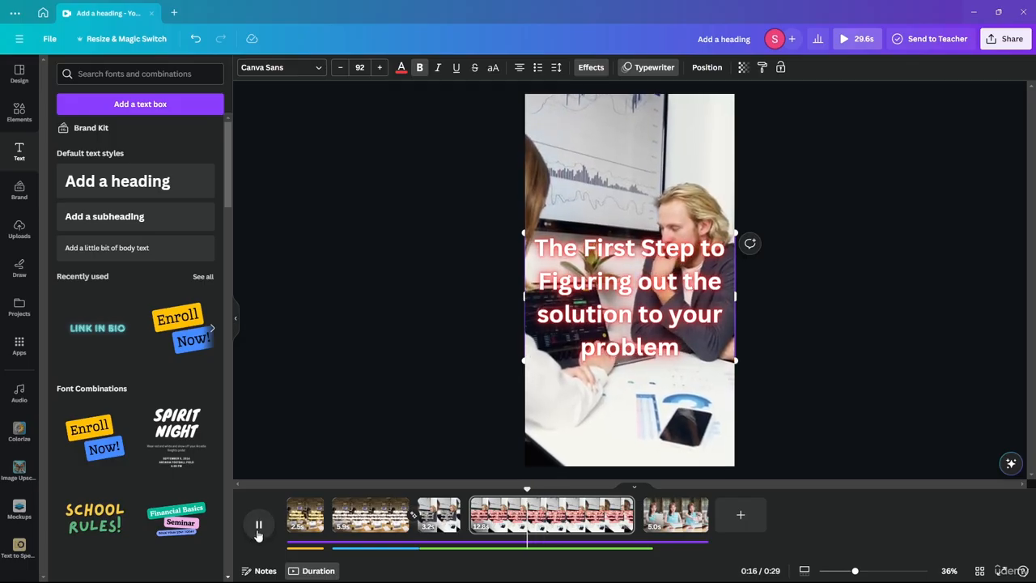
left_click(258, 526)
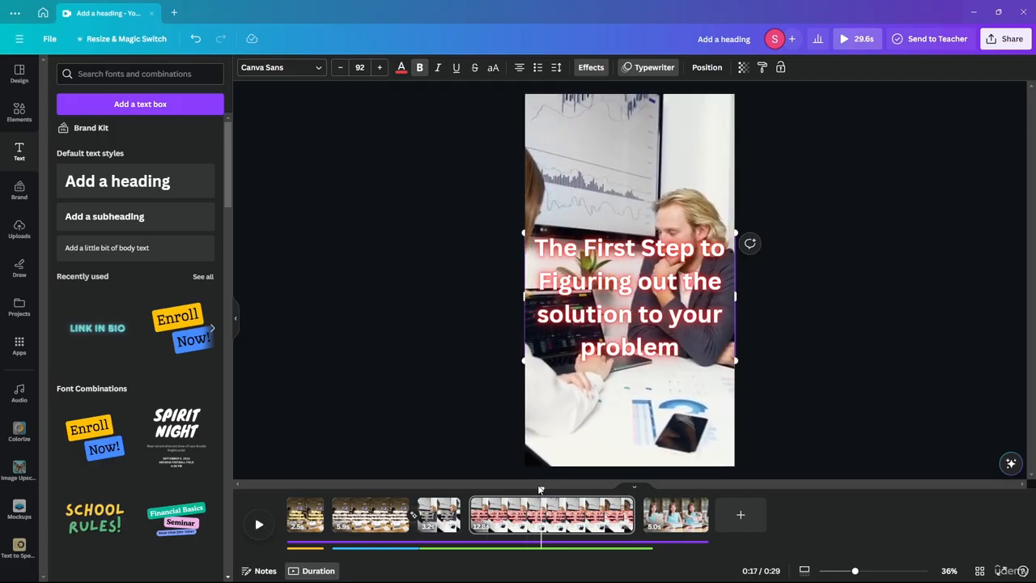
left_click_drag(541, 489, 510, 491)
left_click(257, 527)
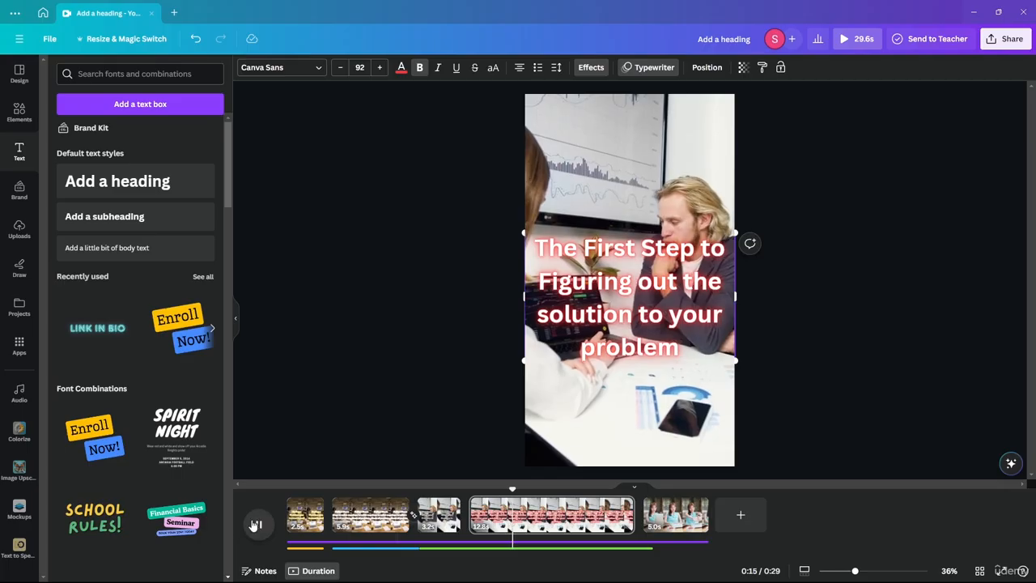
left_click(256, 527)
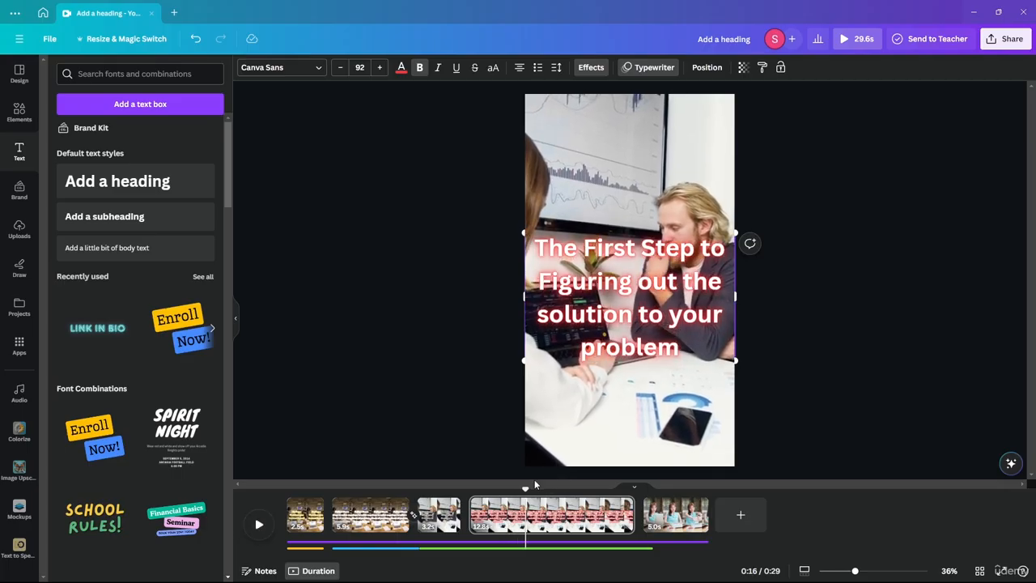
key("s")
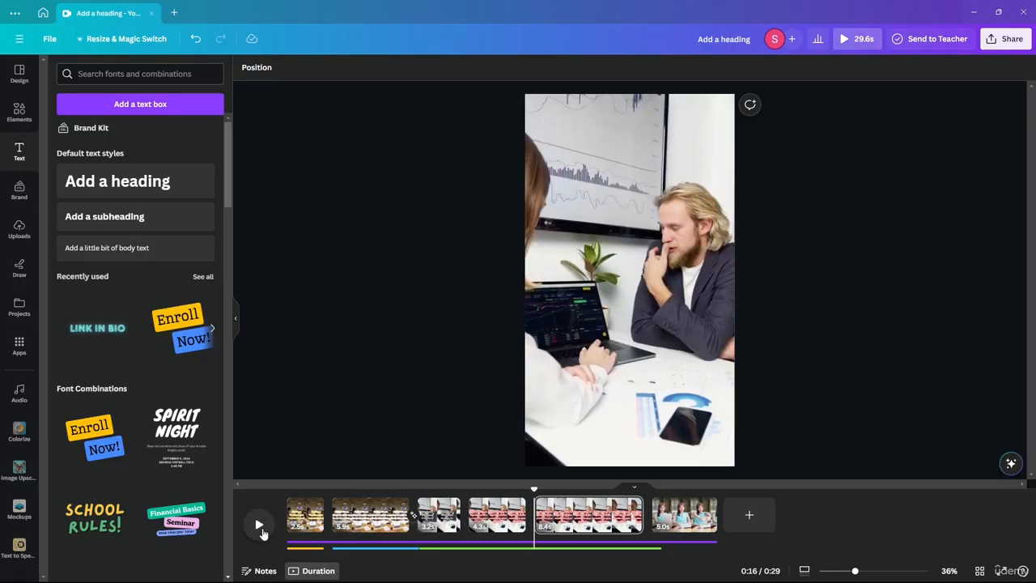
Replace the four-line heading on the 8.4-second page with "Is to first"
left_click(589, 253)
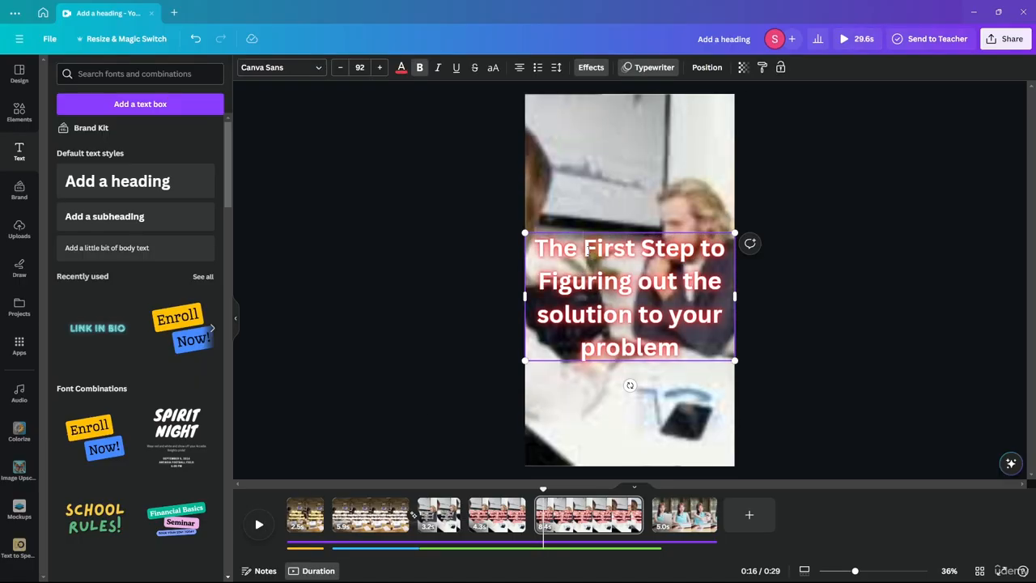
double_click(589, 253)
key("BackSpace")
type("Is")
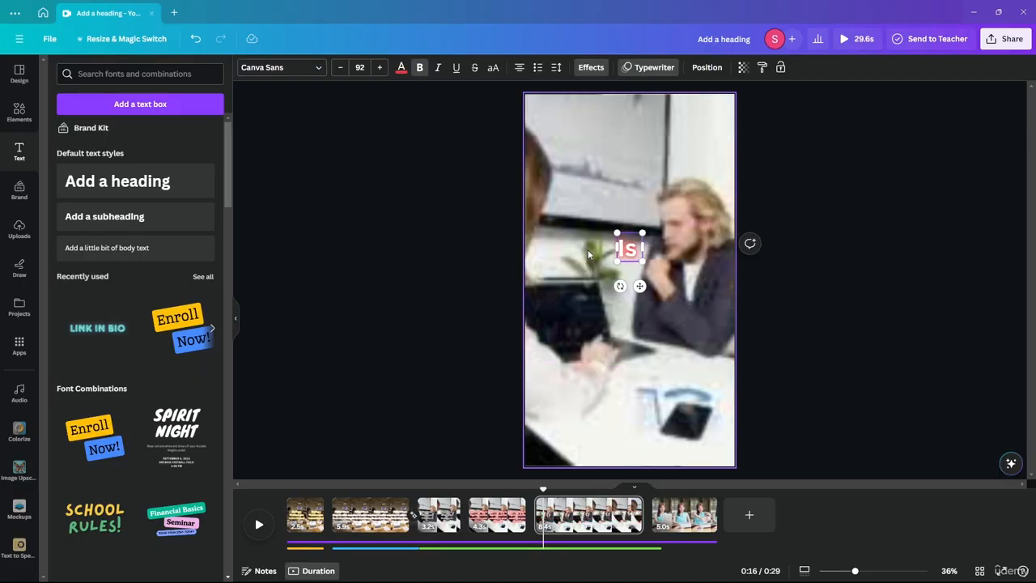
type(" to first")
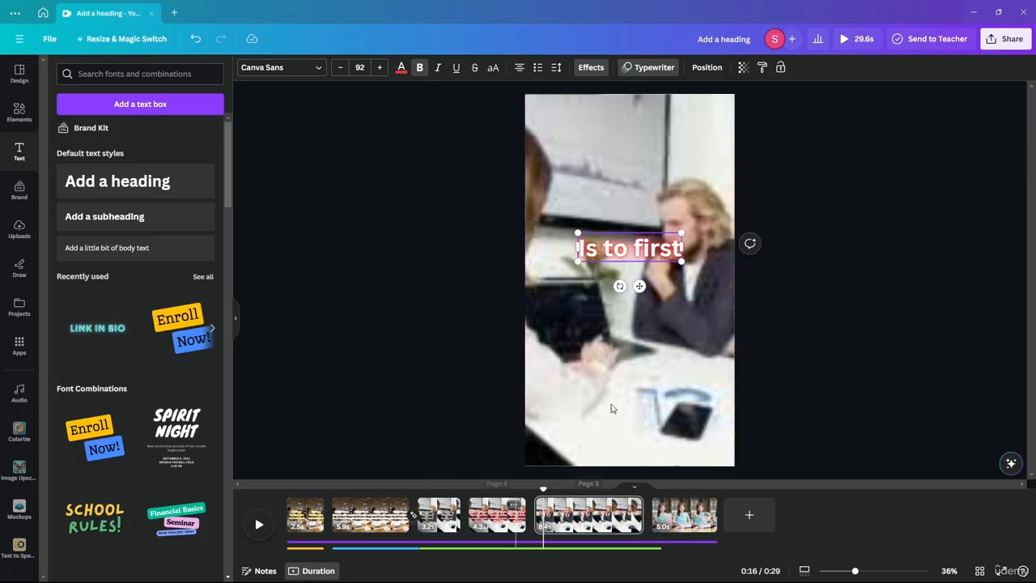
left_click(436, 418)
Replay the narration from the 4.3-second page and extend the caption to "Is to first know what problem you have"
left_click_drag(543, 488, 508, 486)
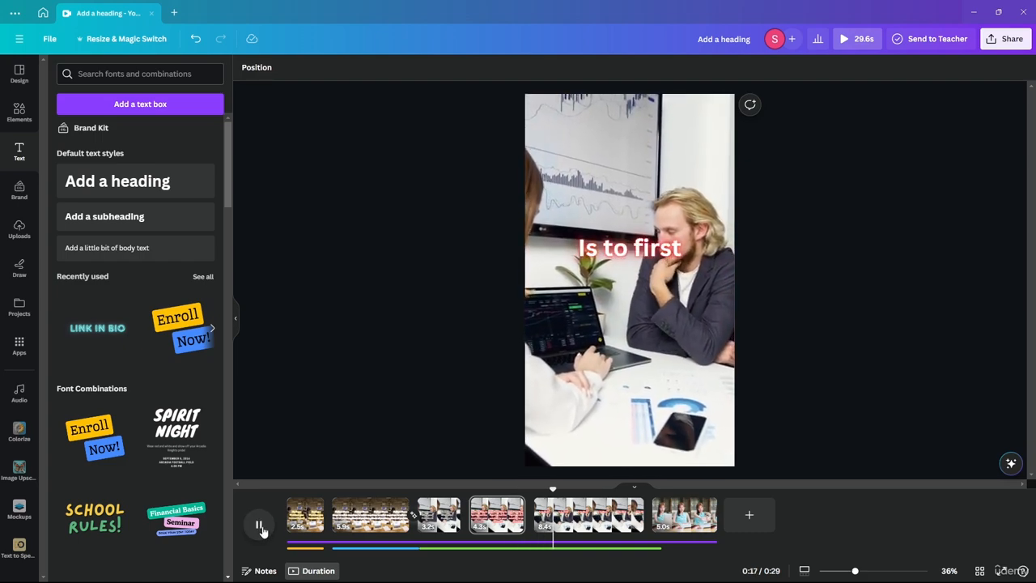
left_click(259, 525)
left_click(636, 257)
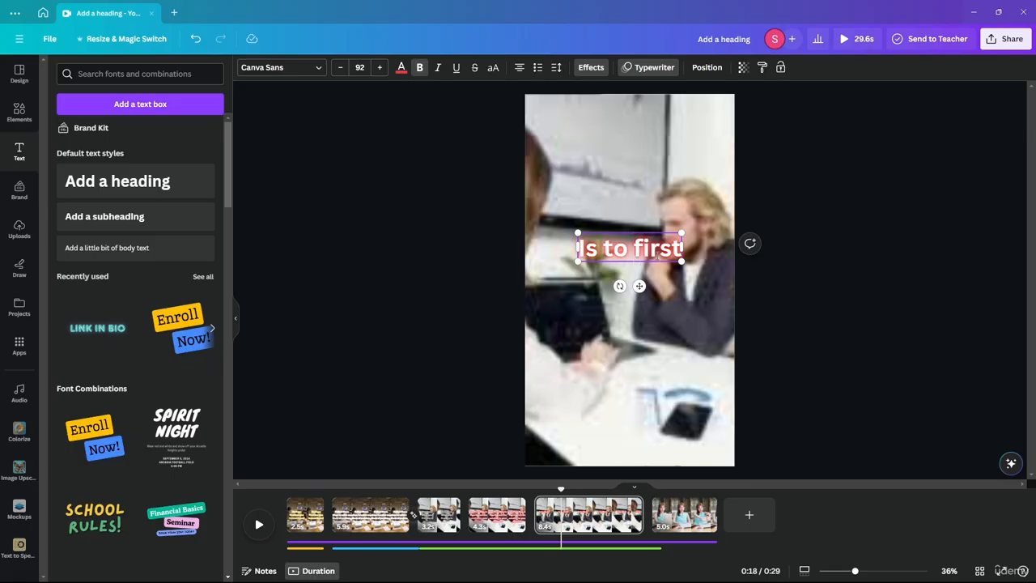
type("know what")
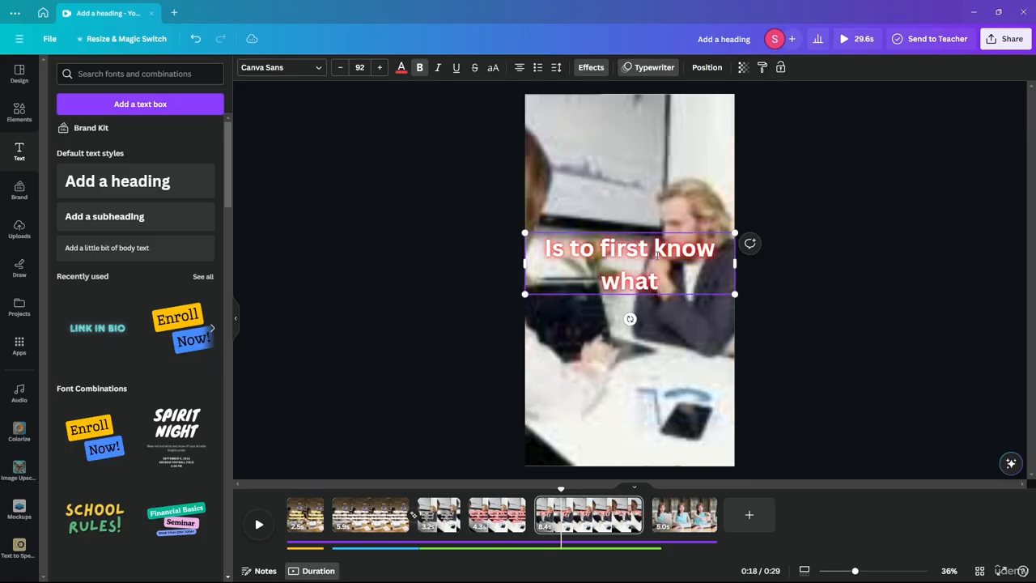
type(" prob")
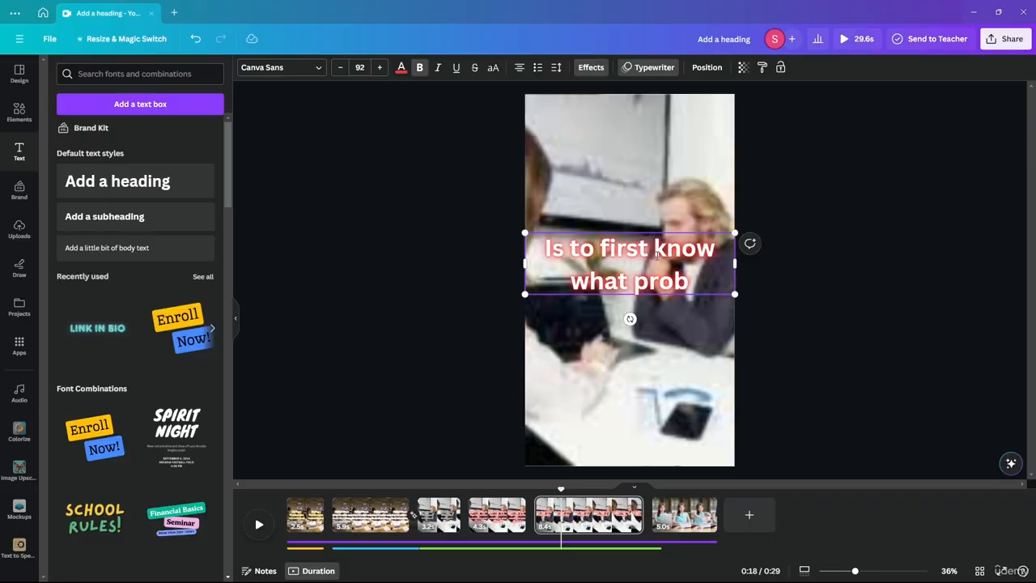
type("lem you have")
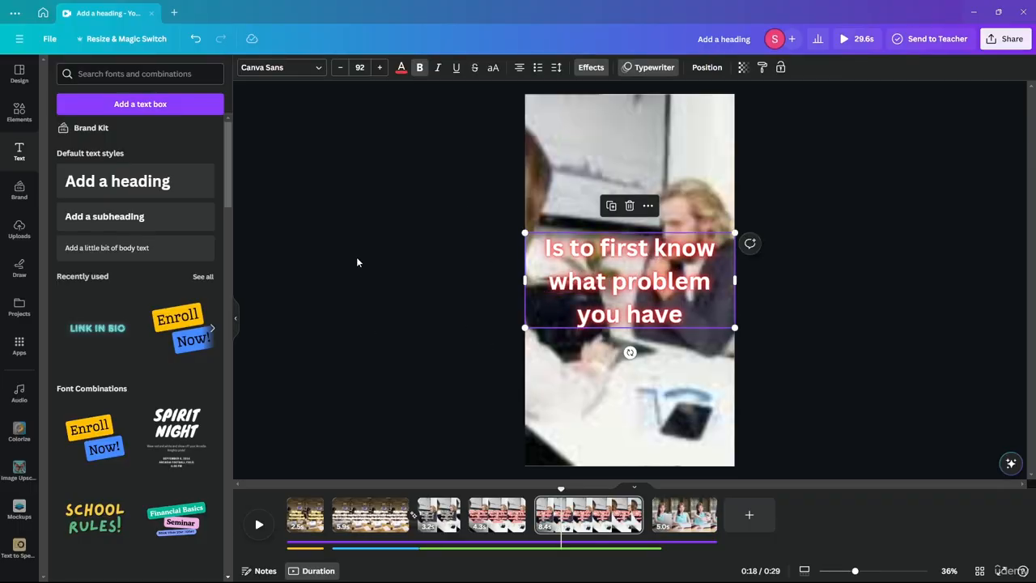
Check the caption's animation and timing against the voiceover, and split the 8.4-second page into 2.5-second and 5.8-second pages
left_click(654, 68)
scroll(175, 259, "down", 5)
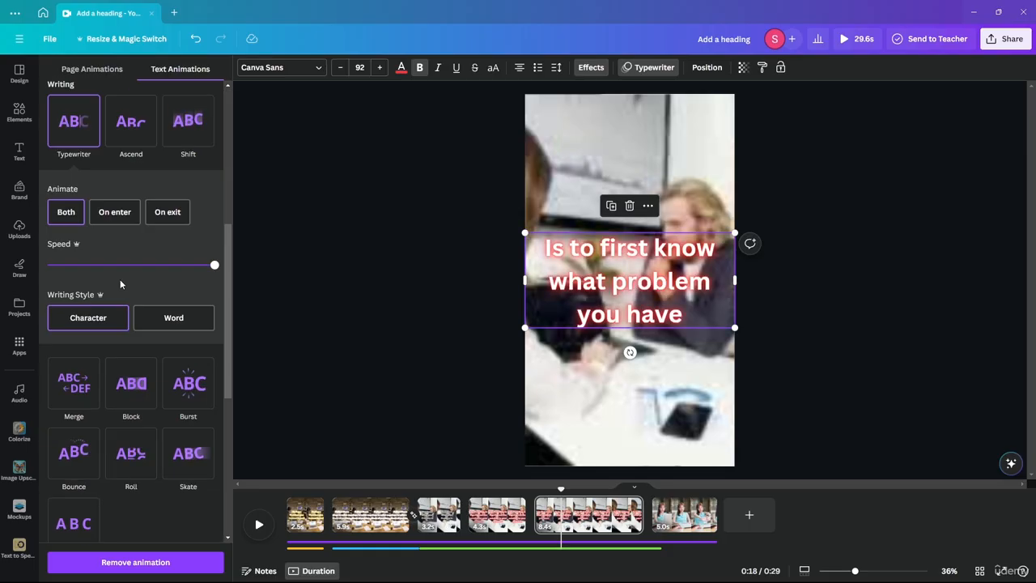
left_click(572, 487)
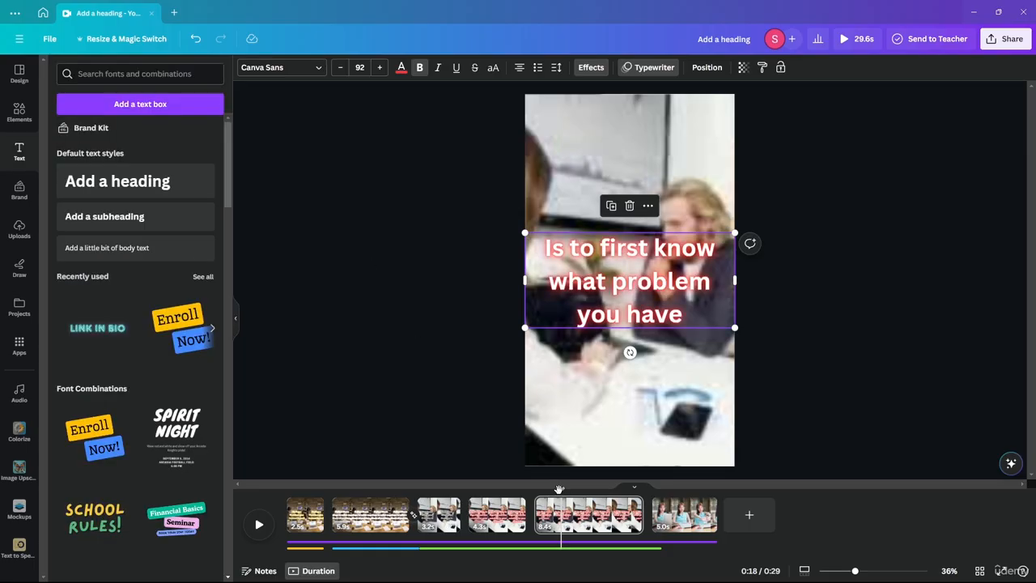
left_click(470, 488)
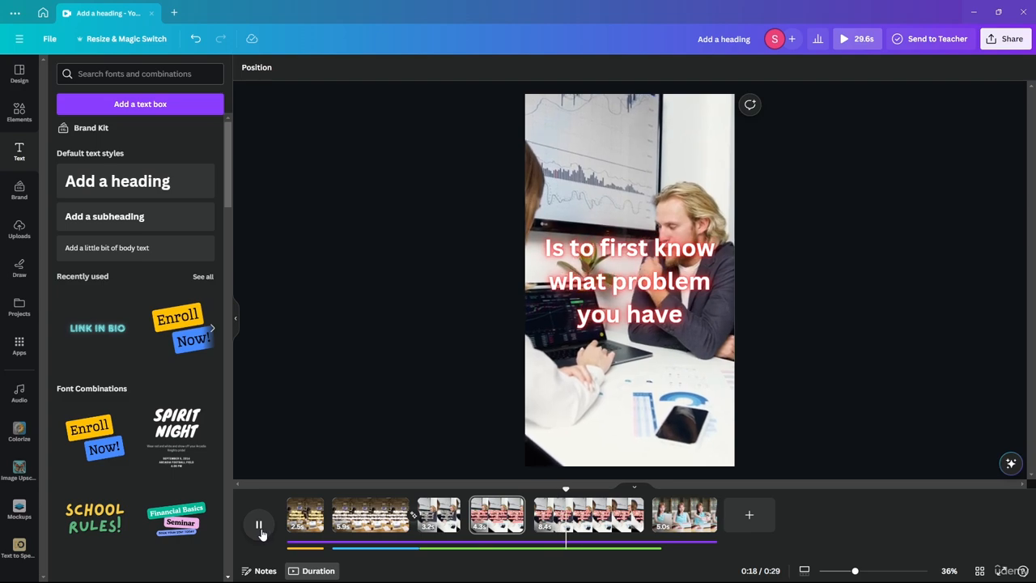
left_click(260, 526)
key("s")
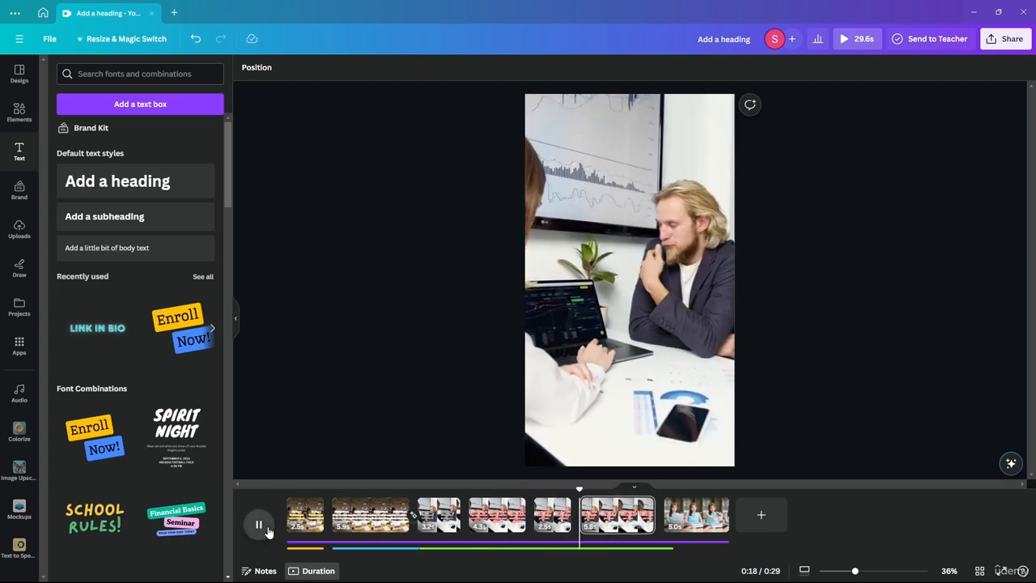
Listen to the start of the 5.8-second page and replace its caption with "Knowing what problem"
left_click(260, 525)
left_click(260, 525)
left_click(630, 270)
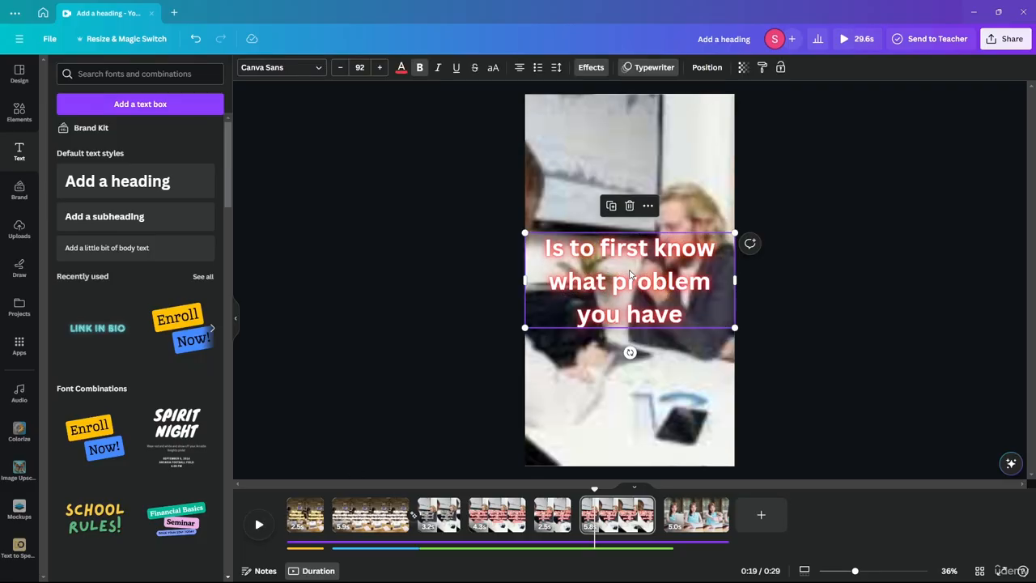
type("Knowing wh")
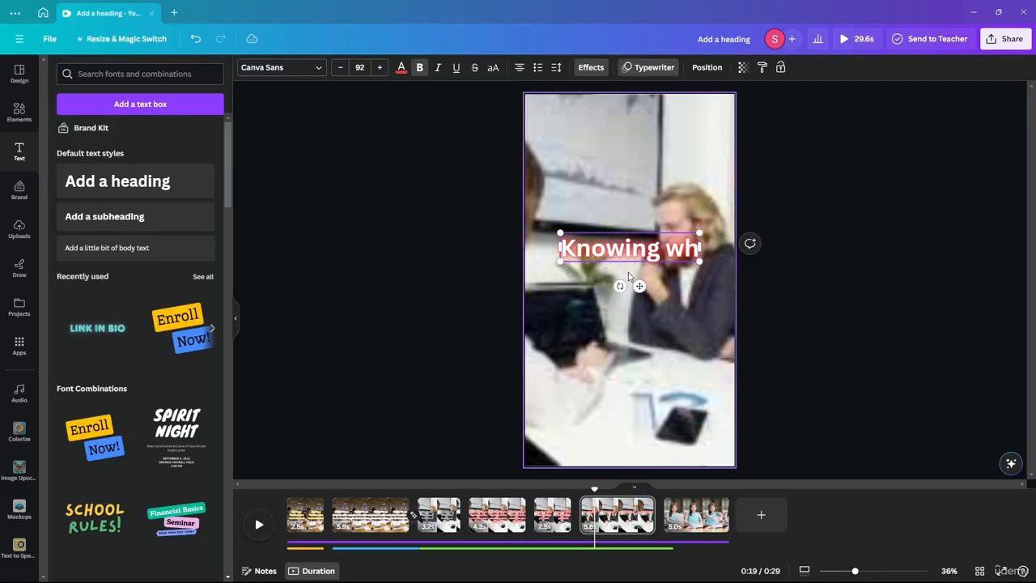
type("at proo")
key("BackSpace")
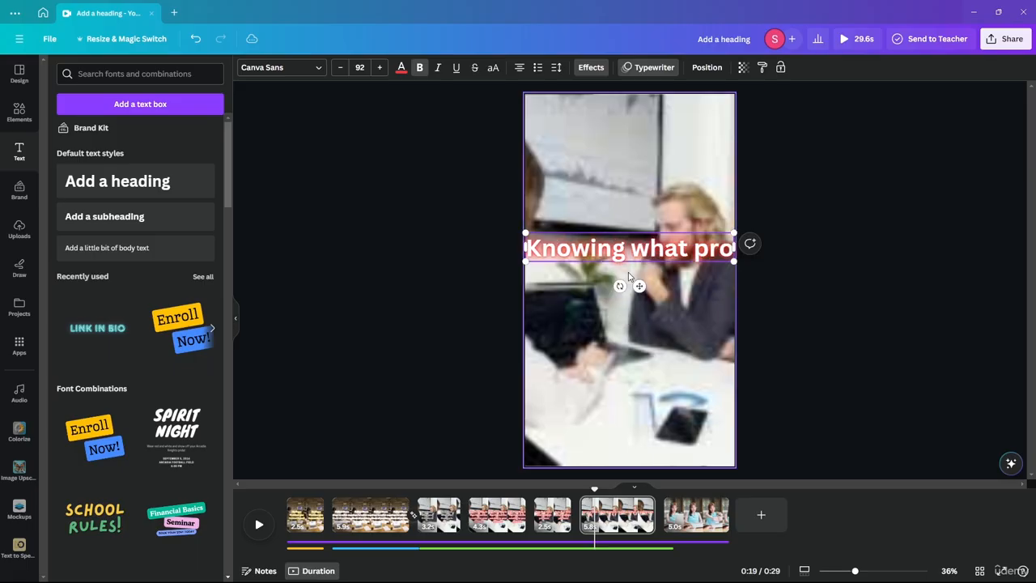
type("blem")
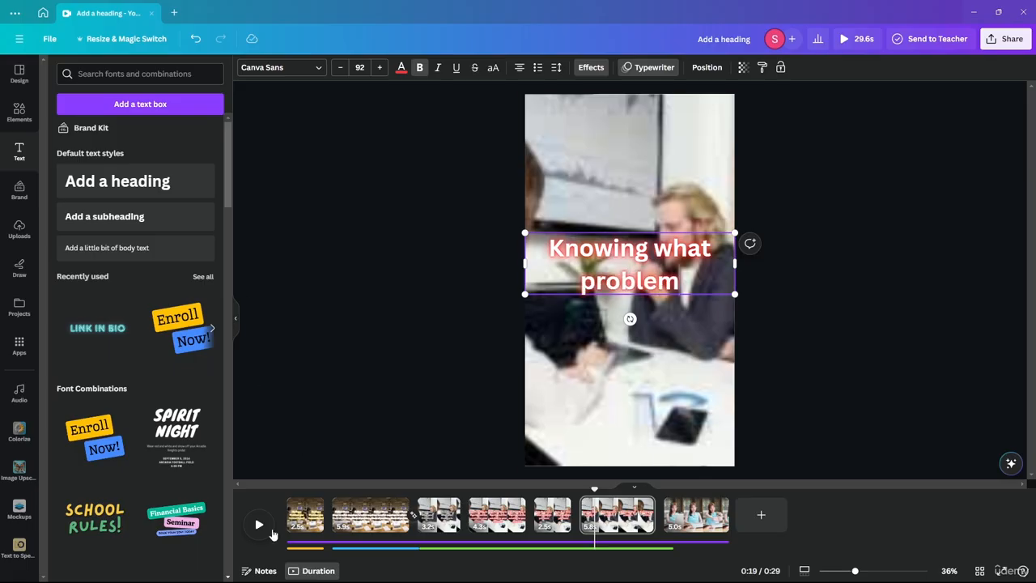
Play the next bit of narration and add "you have" to the end of the 5.8-second page's caption
left_click(260, 525)
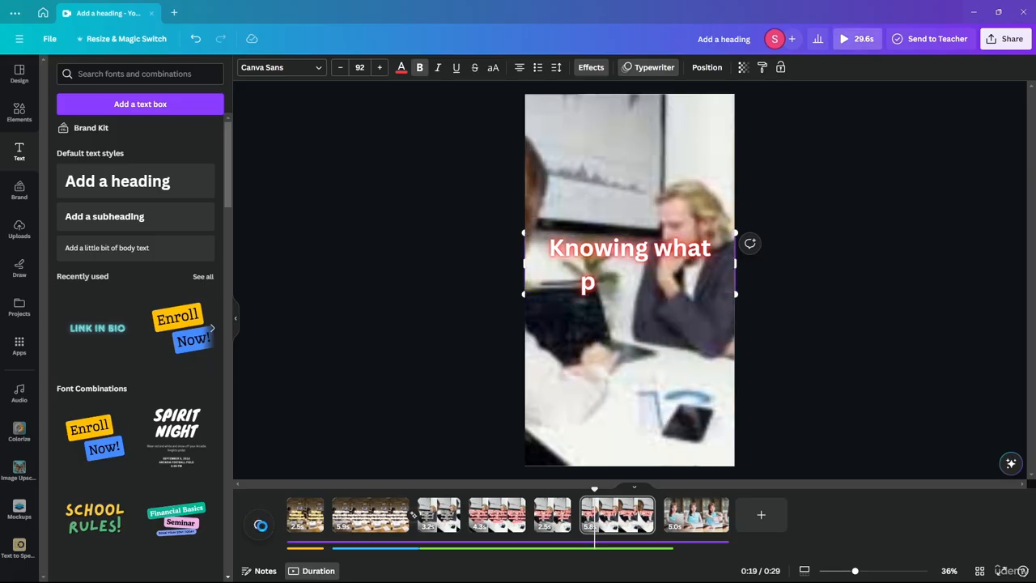
left_click(260, 526)
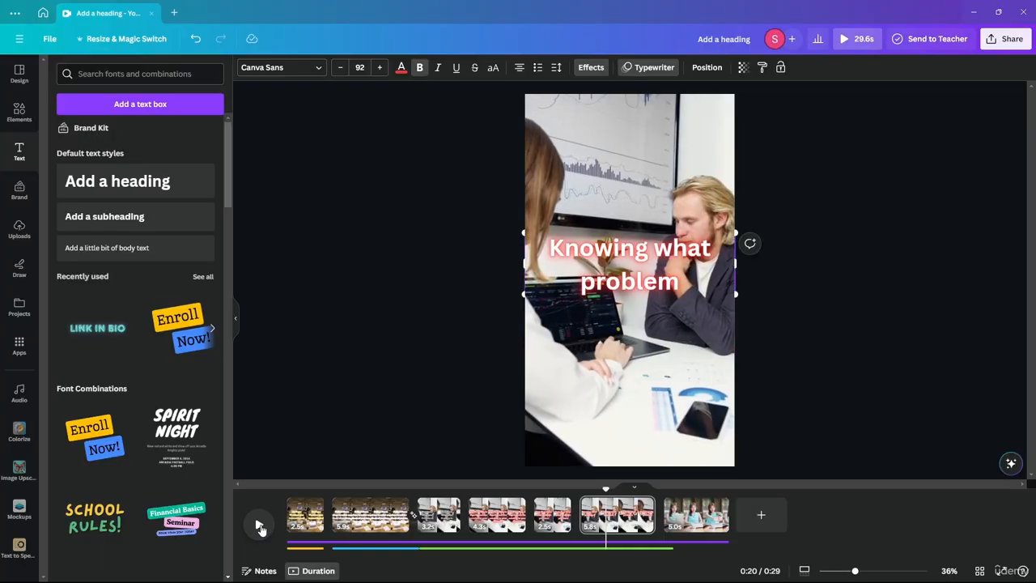
double_click(647, 279)
left_click(705, 276)
type("you")
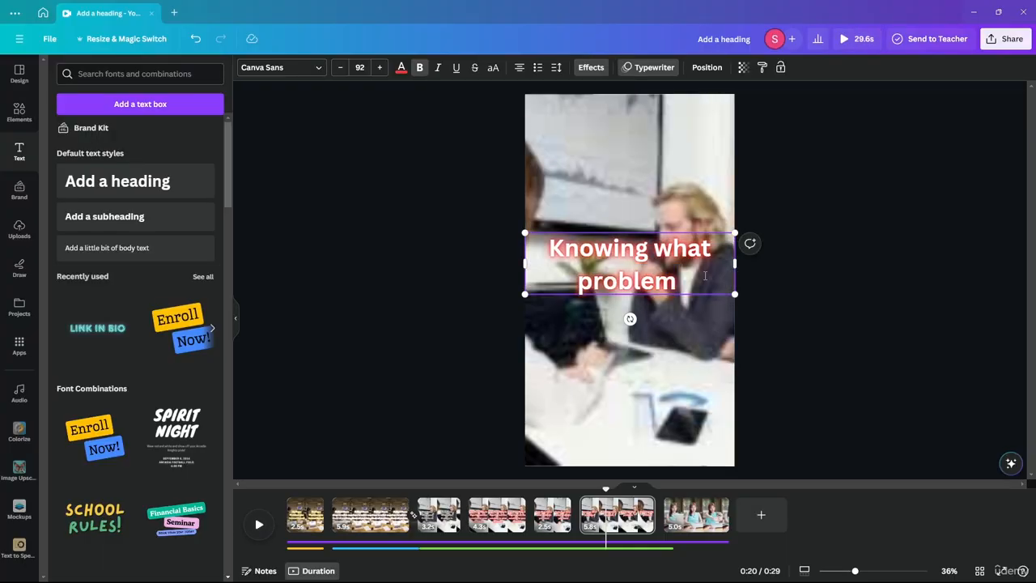
type(" have")
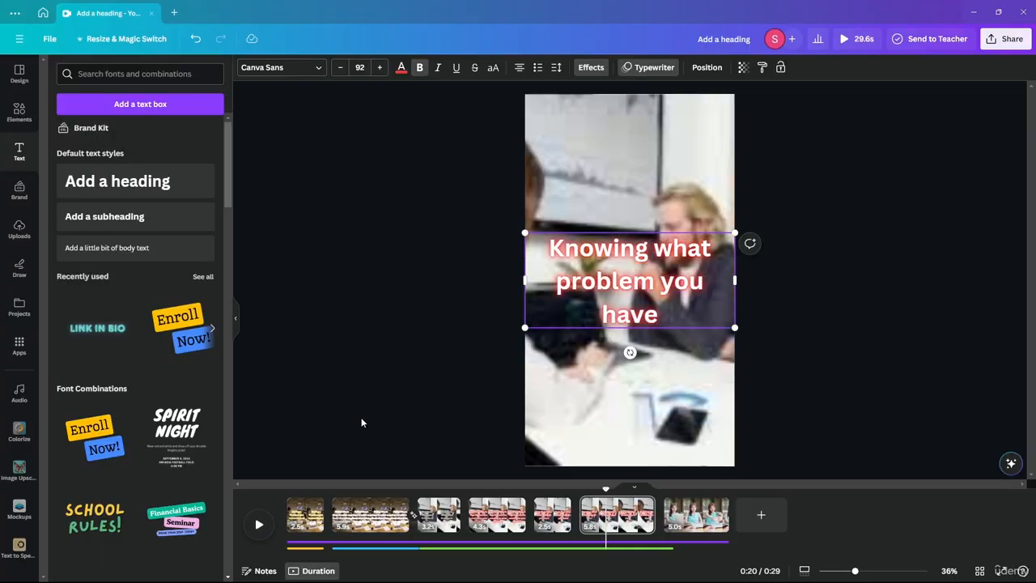
Play on to 0:23 and append "already solves your problem by half" to the 5.8-second page's caption
left_click(258, 527)
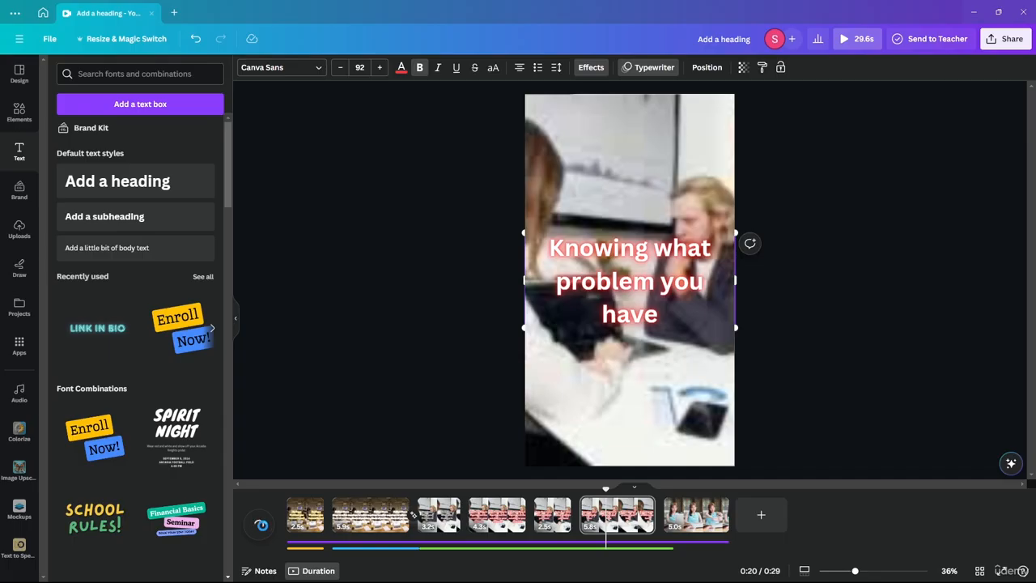
left_click(259, 526)
double_click(659, 315)
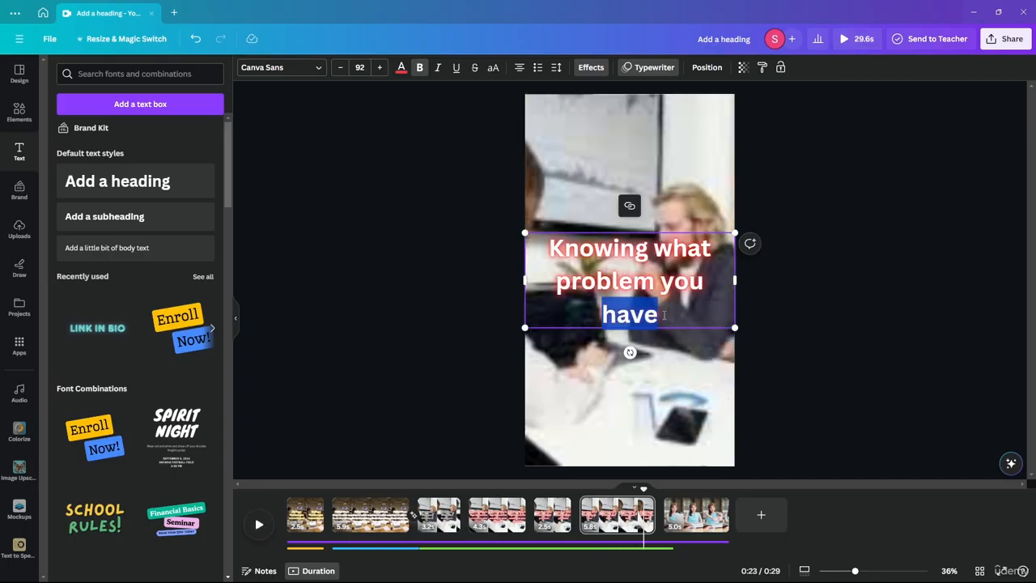
key("BackSpace")
key("ctrl+z")
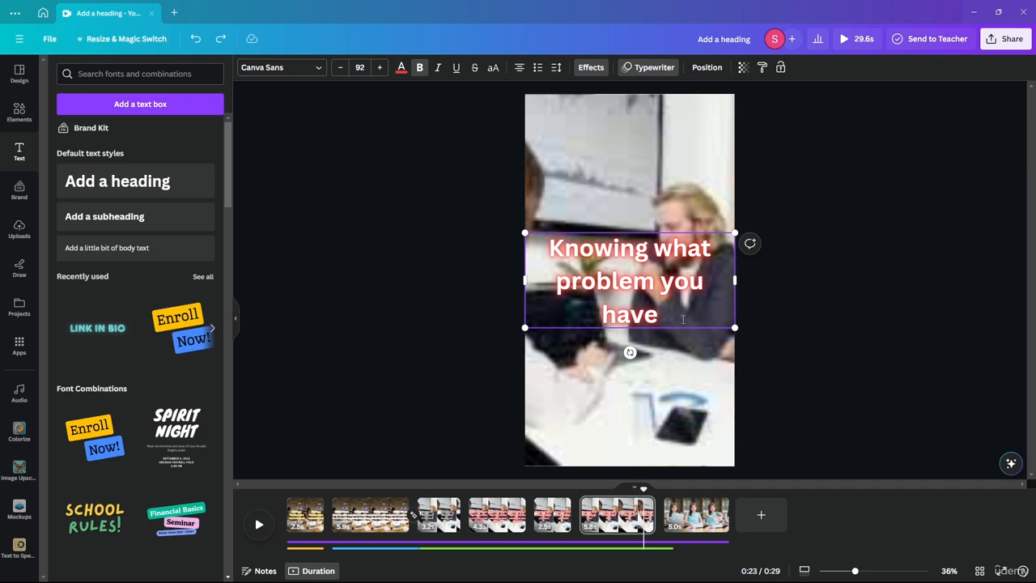
left_click(683, 319)
type("alrea")
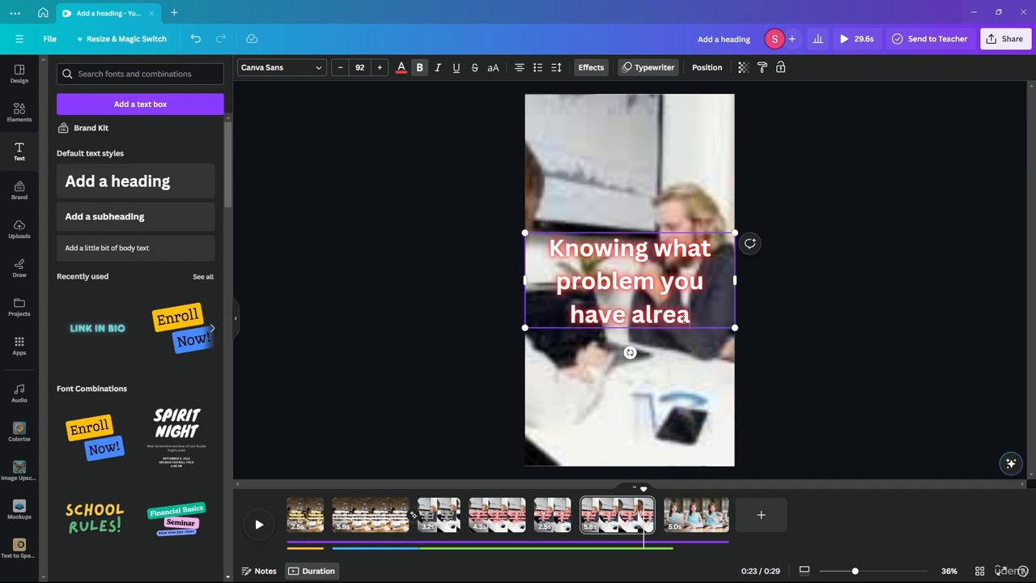
type("dy solves")
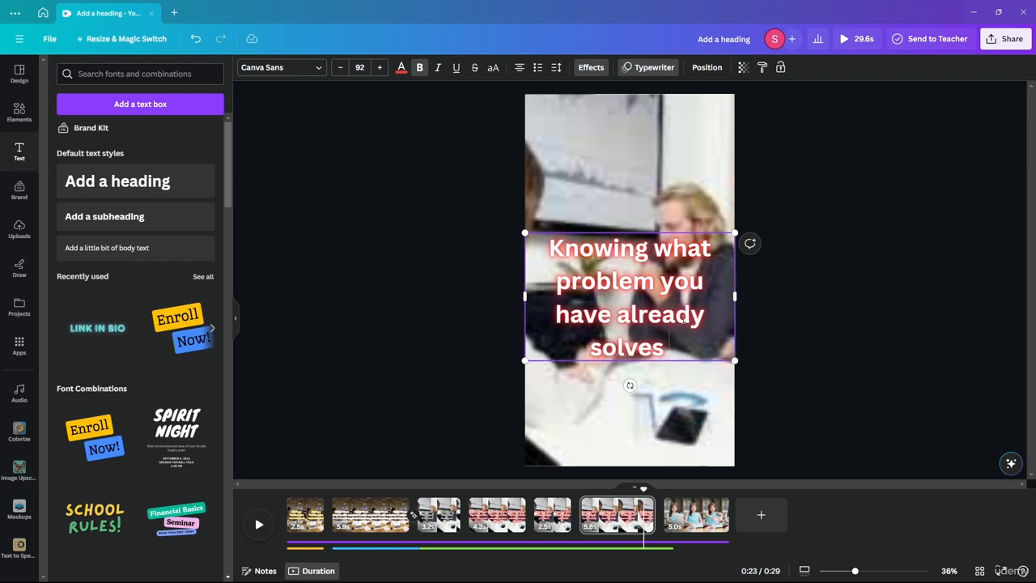
type(" your problem bt")
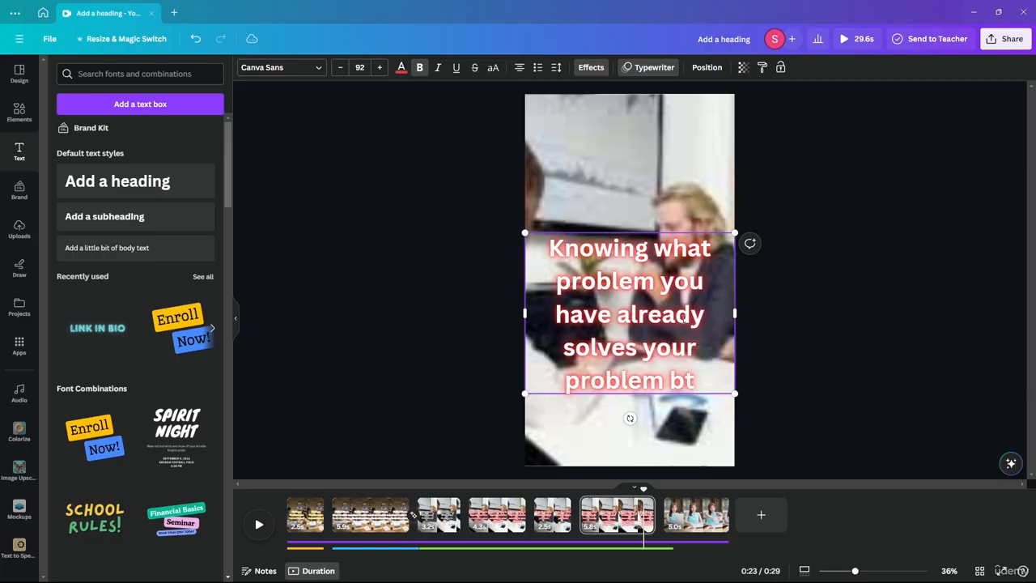
key("BackSpace")
type("y half")
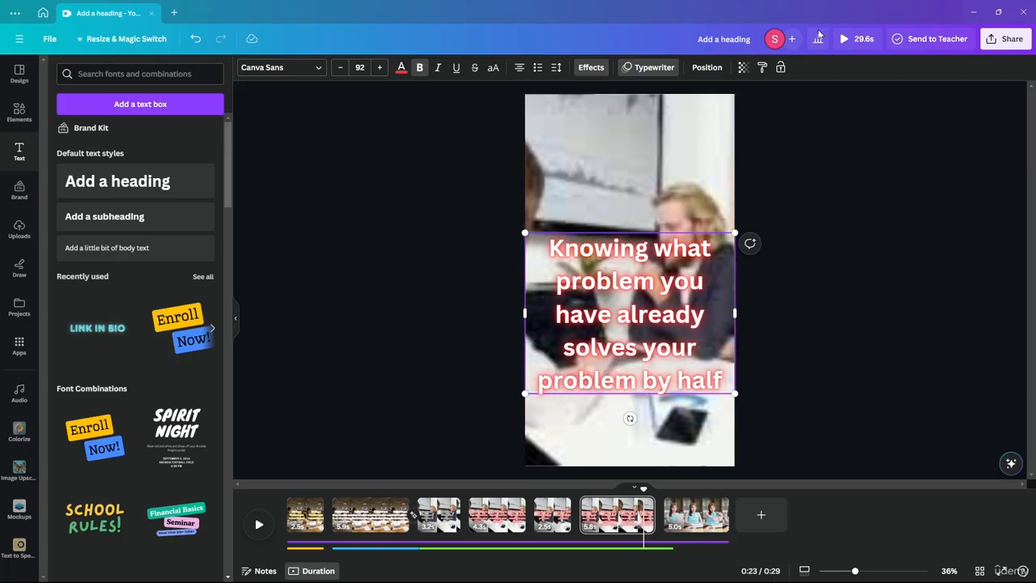
Move the five-line caption up to the vertical middle of the page and play on into the last page
left_click_drag(685, 321, 635, 272)
left_click(770, 312)
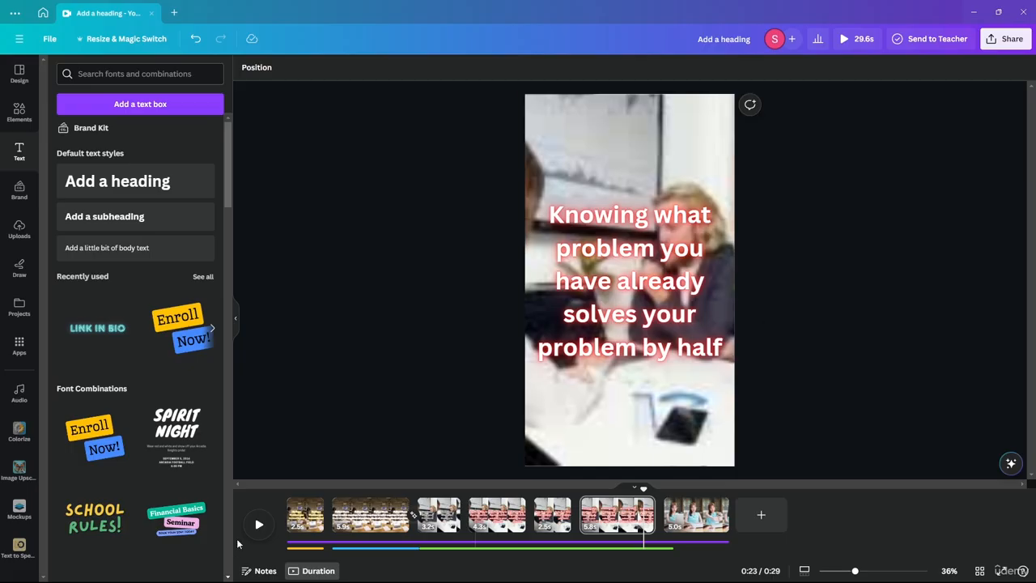
left_click(259, 527)
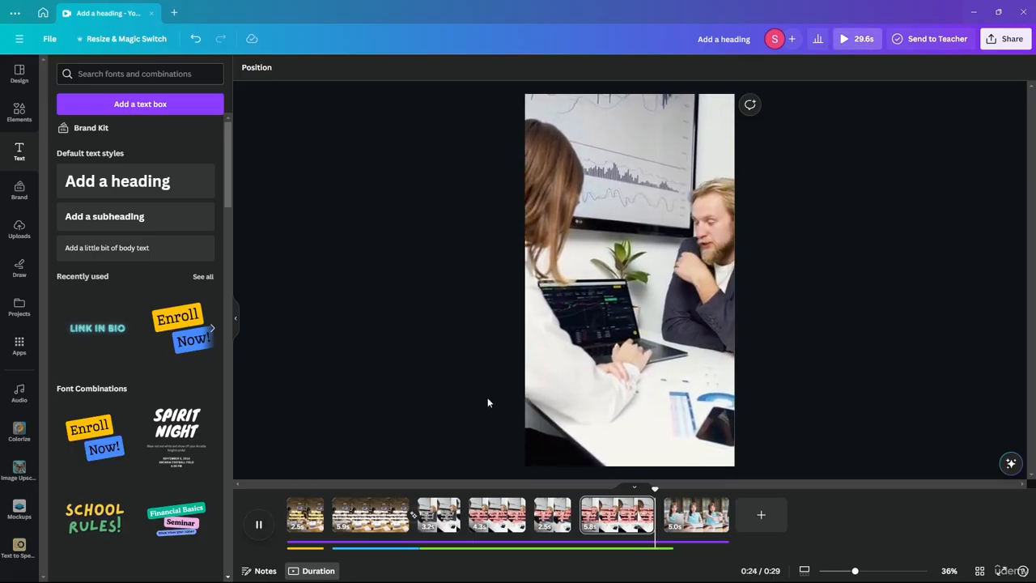
left_click(259, 524)
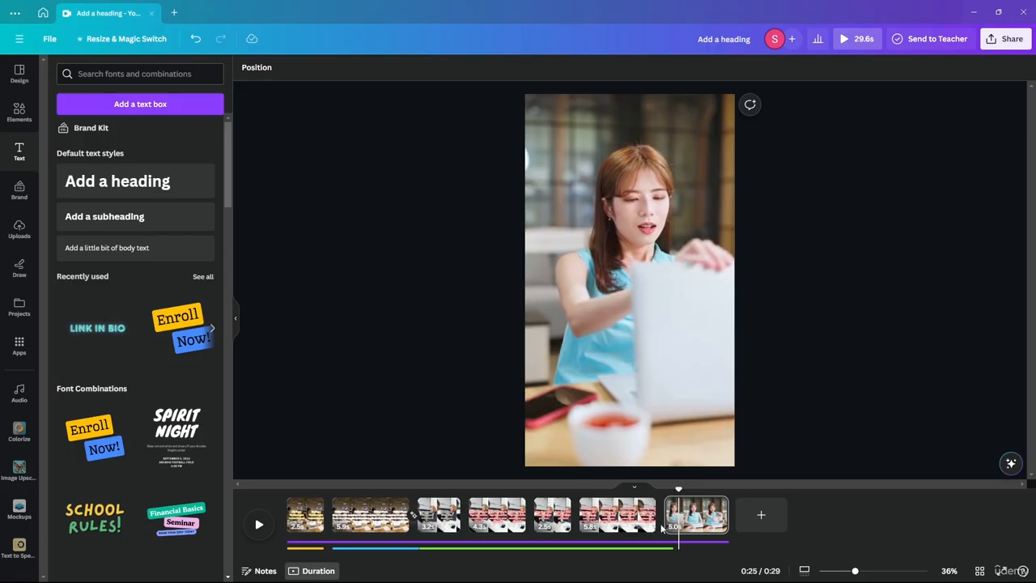
Add a 0.5-second Match & Move transition between the 5.8-second page and the last page
left_click(667, 506)
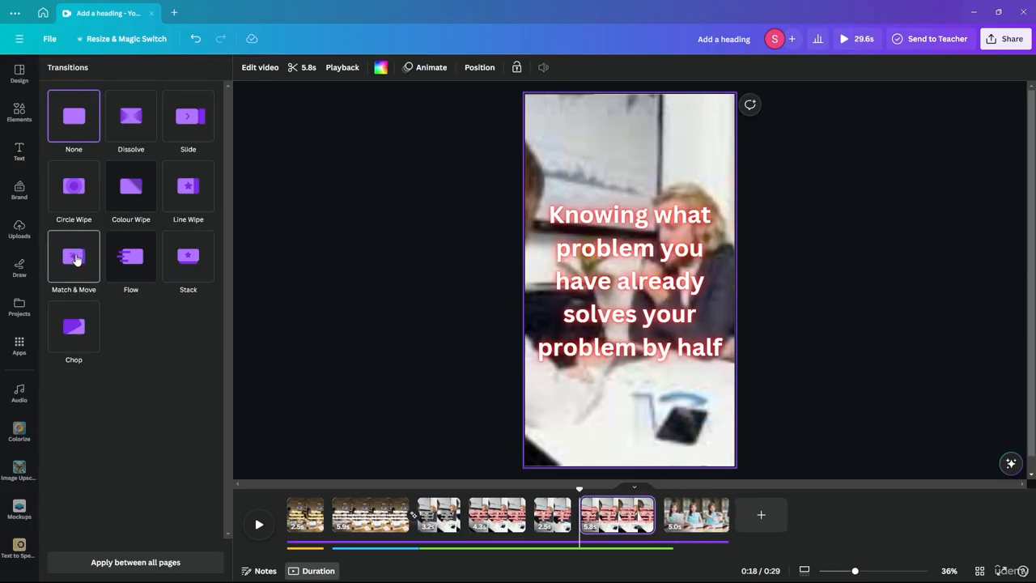
left_click(73, 256)
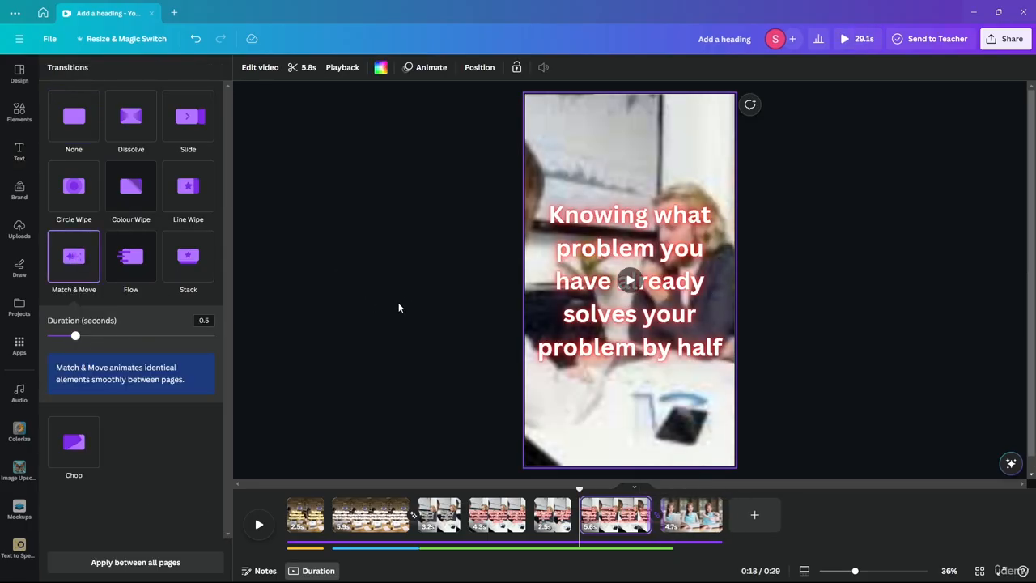
left_click(359, 302)
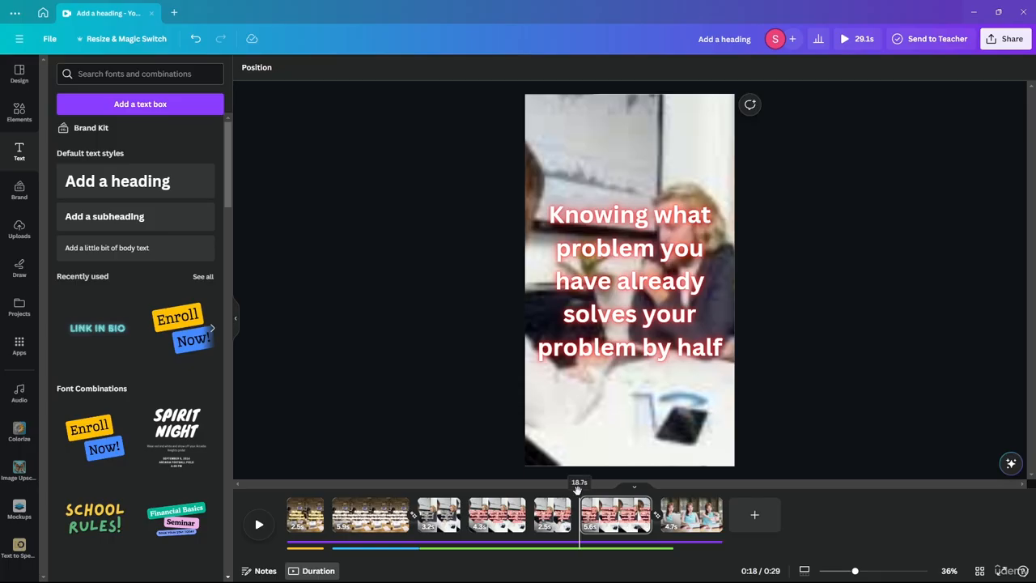
Copy the five-line "Knowing what problem you have" caption onto the last page and select the copy
left_click(642, 327)
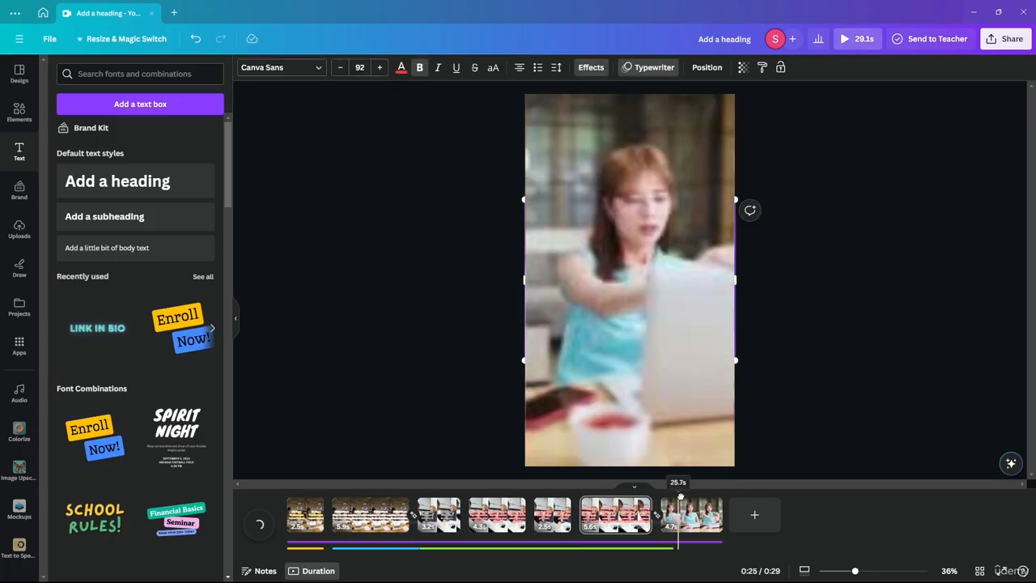
left_click(687, 489)
left_click(649, 356)
left_click(649, 356)
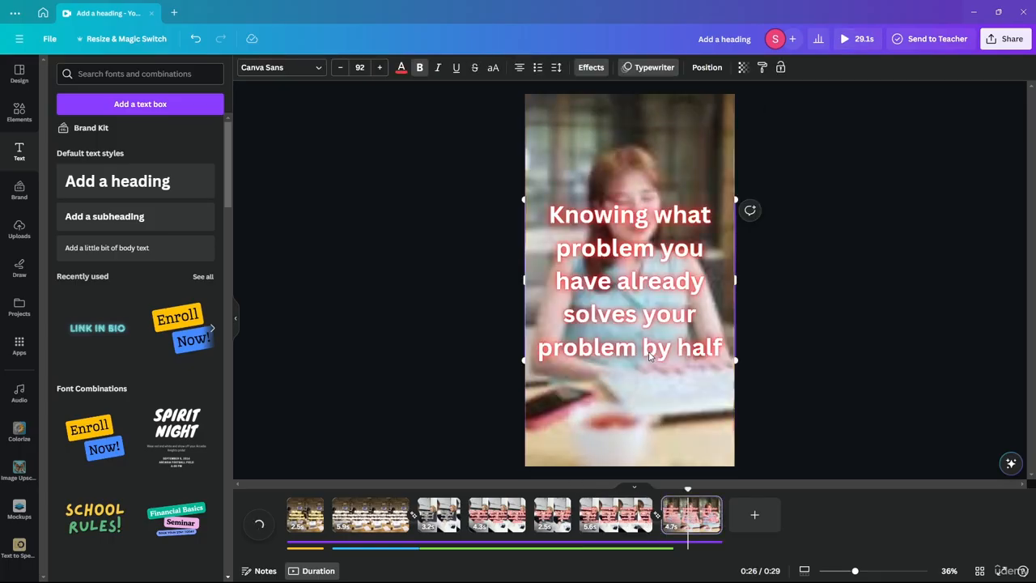
Replace the last page's caption with "After wards solve the problem and you will have acomplished the next step to success"
double_click(706, 260)
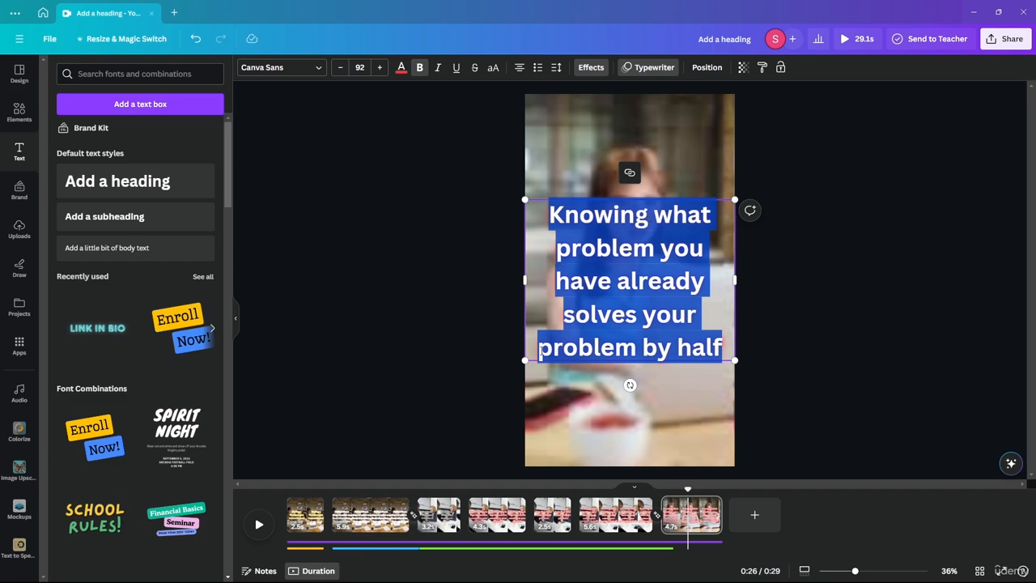
type("After")
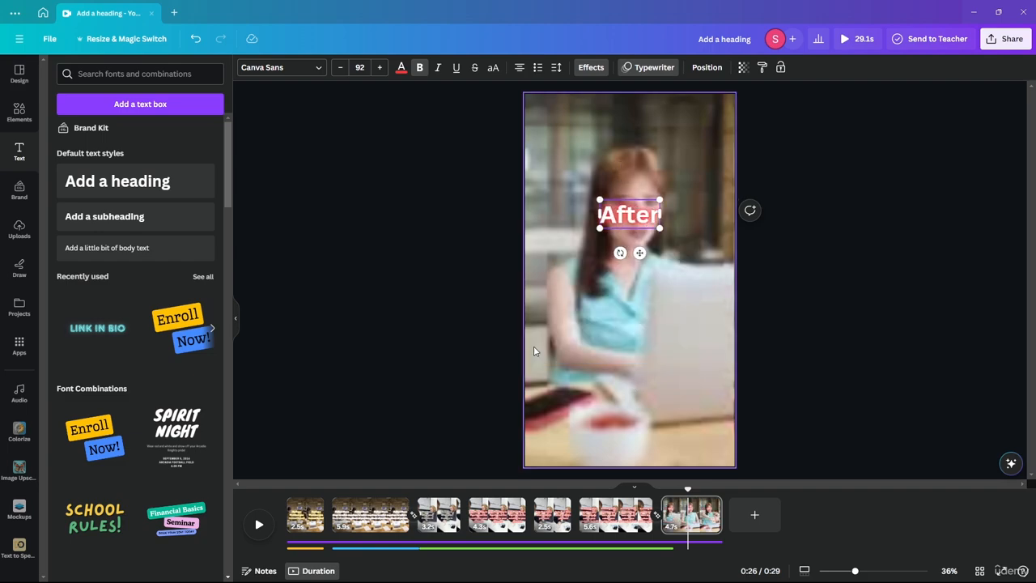
type(" war")
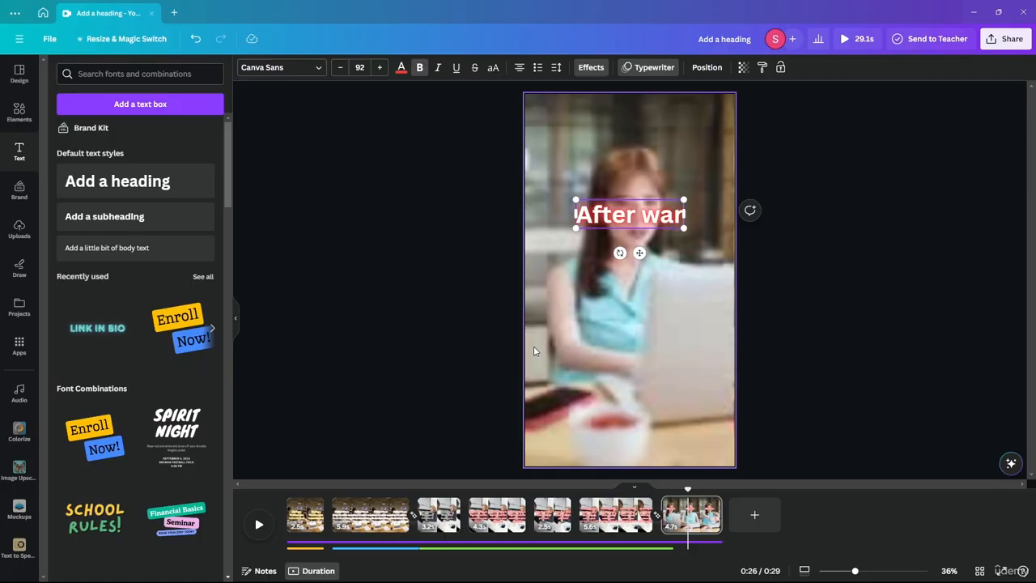
type("ds w")
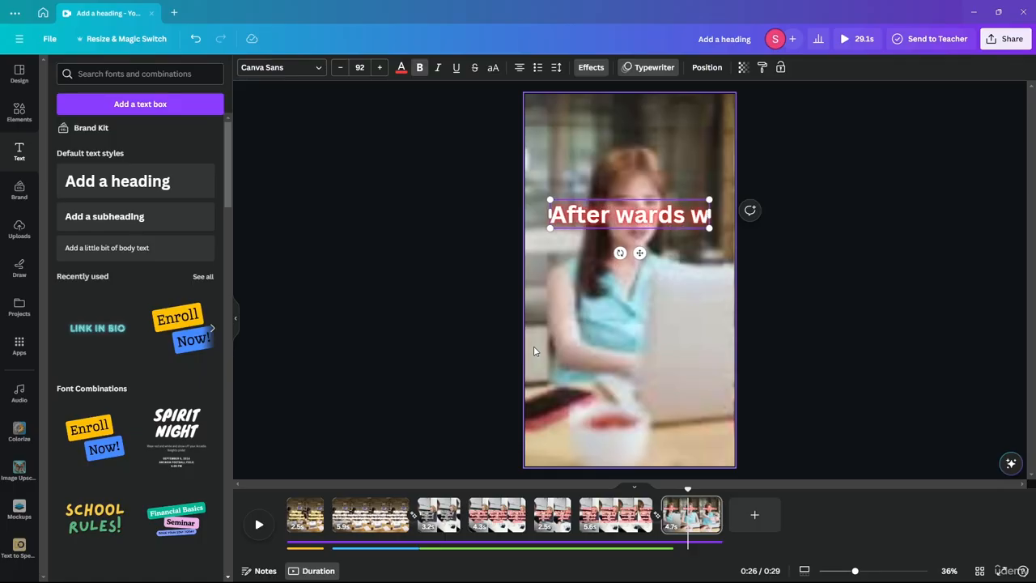
key("BackSpace")
type("so")
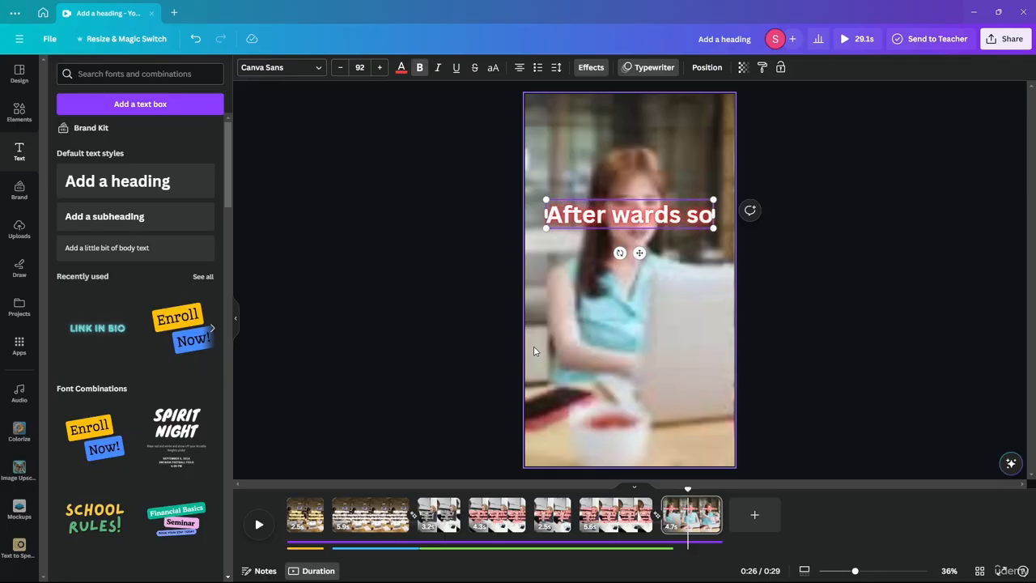
type("lve the pr")
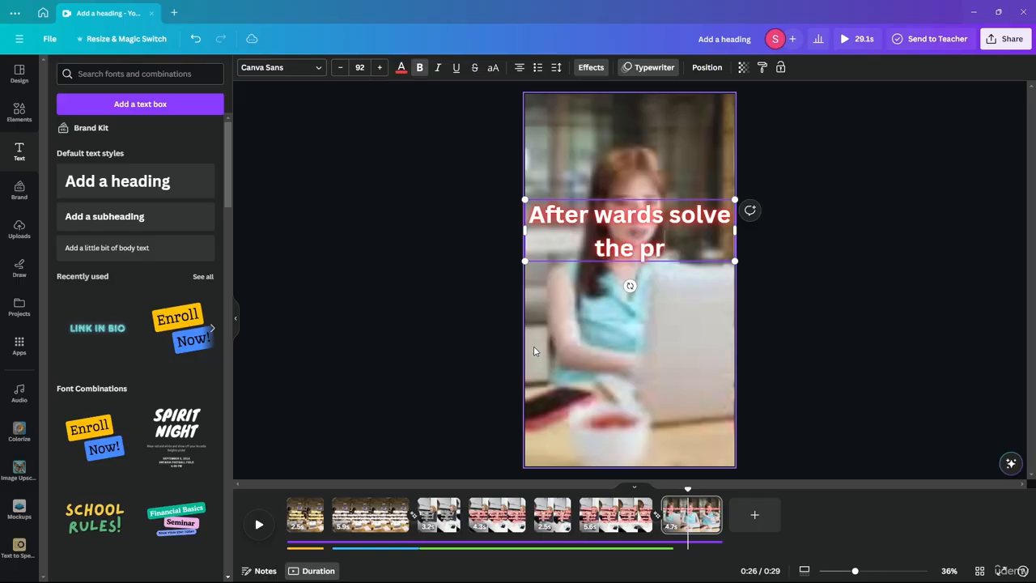
type("oblem and yo")
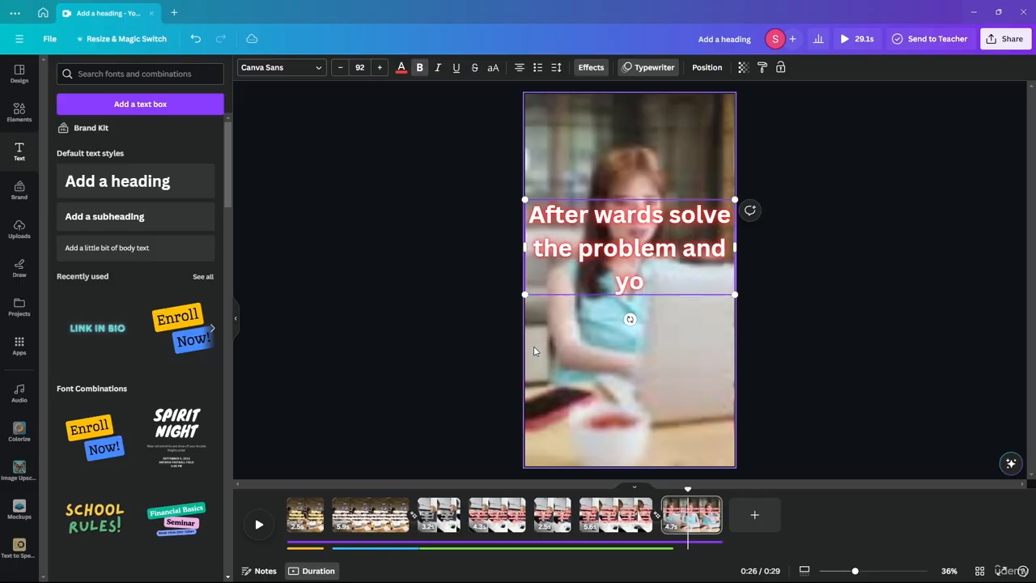
type("u will hav")
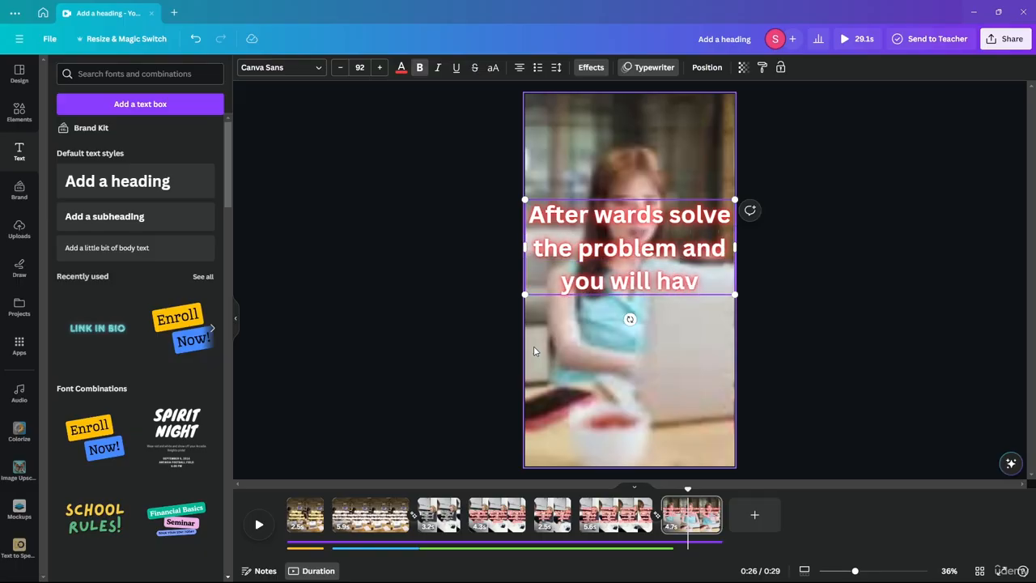
type("e acomplishe")
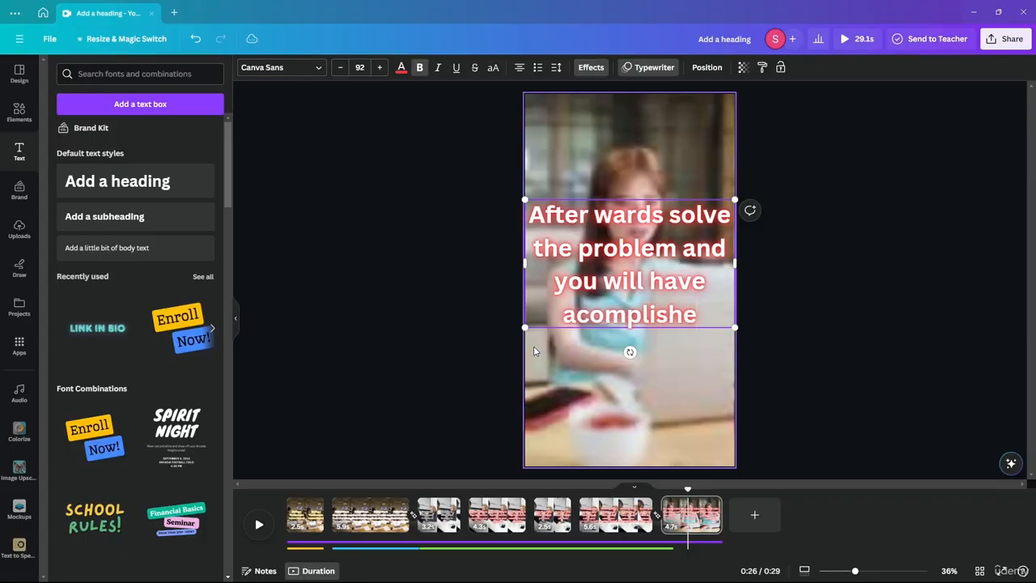
type("d the next")
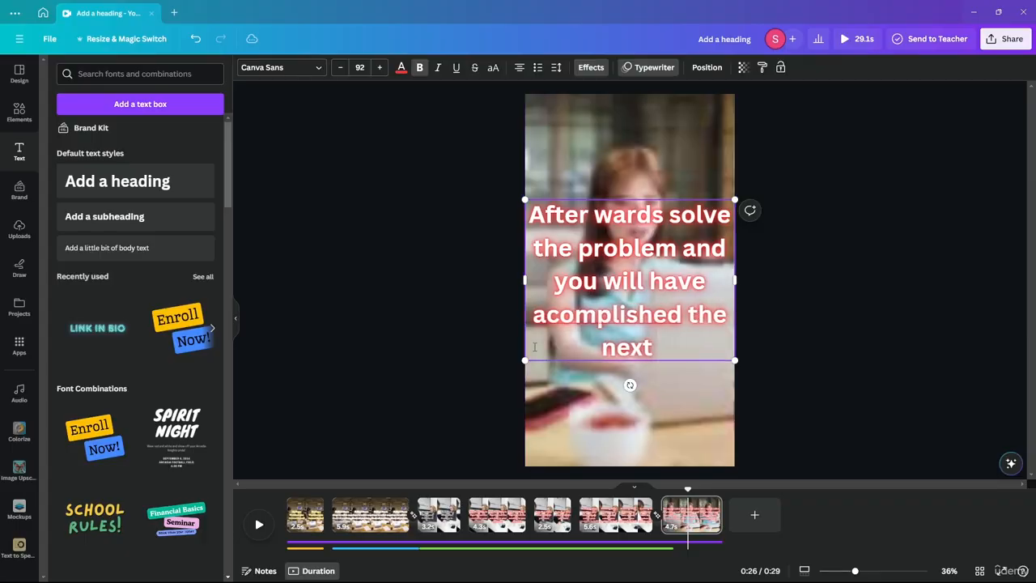
type(" step to success")
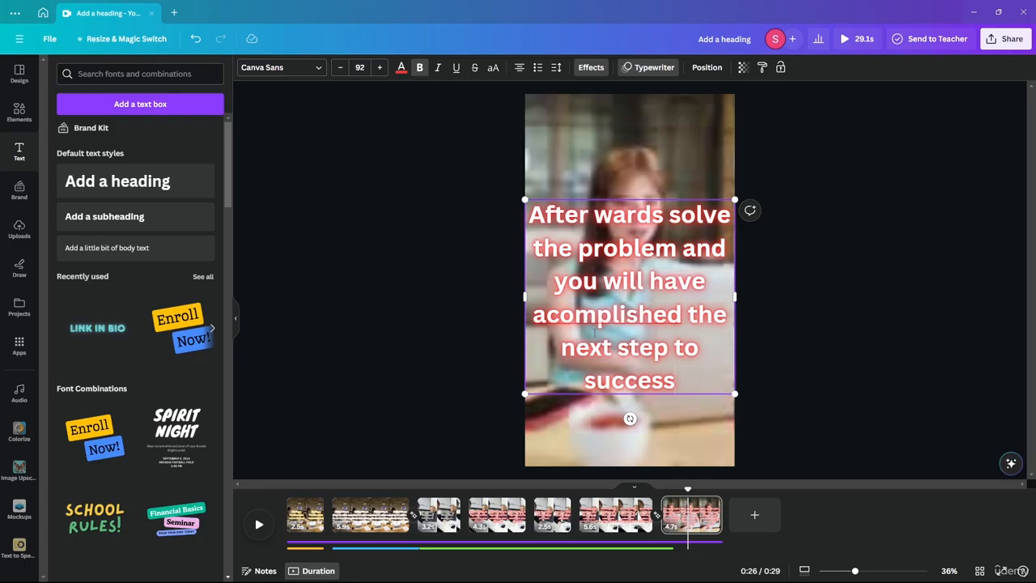
Correct "acomplished" to "accomplished" using the spelling suggestion and move the caption up to the vertical middle of the page
right_click(593, 329)
left_click(615, 357)
right_click(631, 322)
left_click(658, 370)
right_click(588, 322)
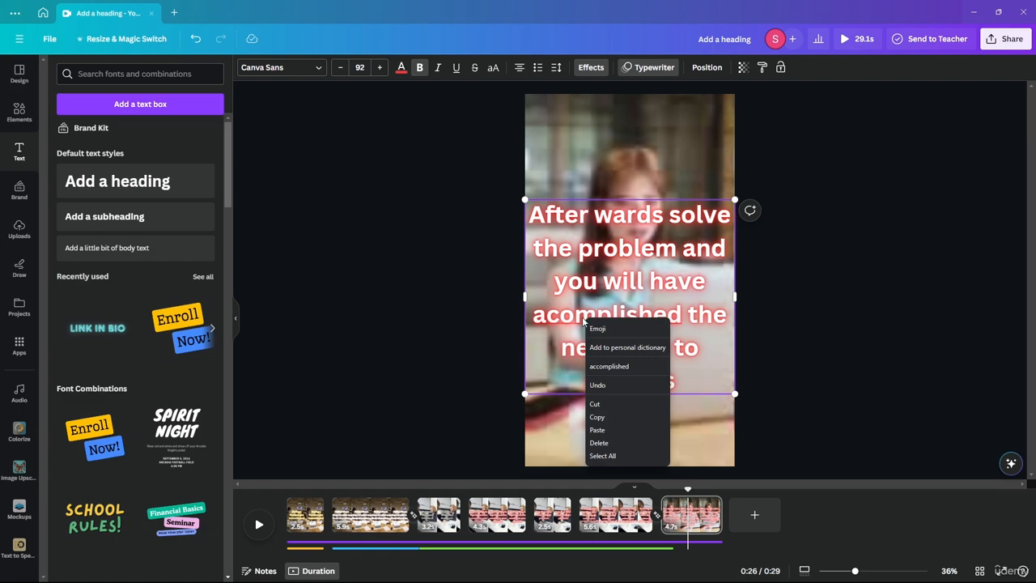
left_click(608, 366)
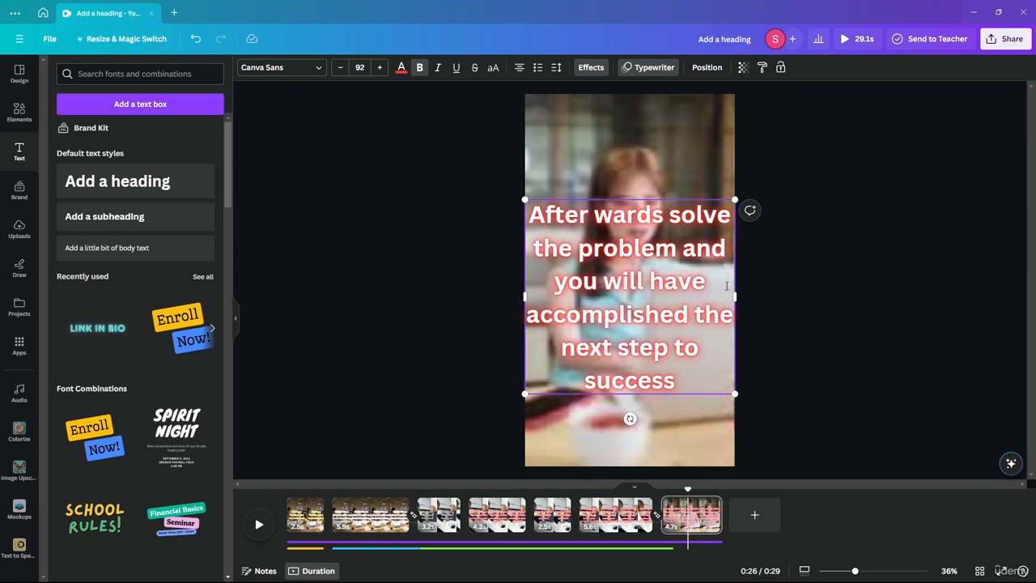
left_click(818, 256)
left_click_drag(671, 328, 669, 310)
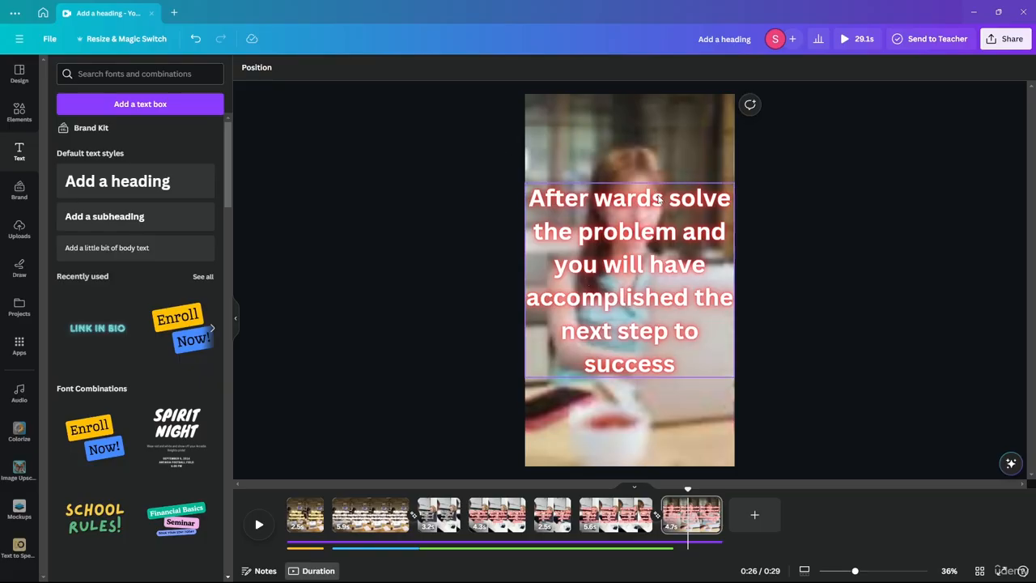
Reword the last page's caption by changing "solve" to "solving" and replacing "and" after "problem" with a comma
left_click(726, 202)
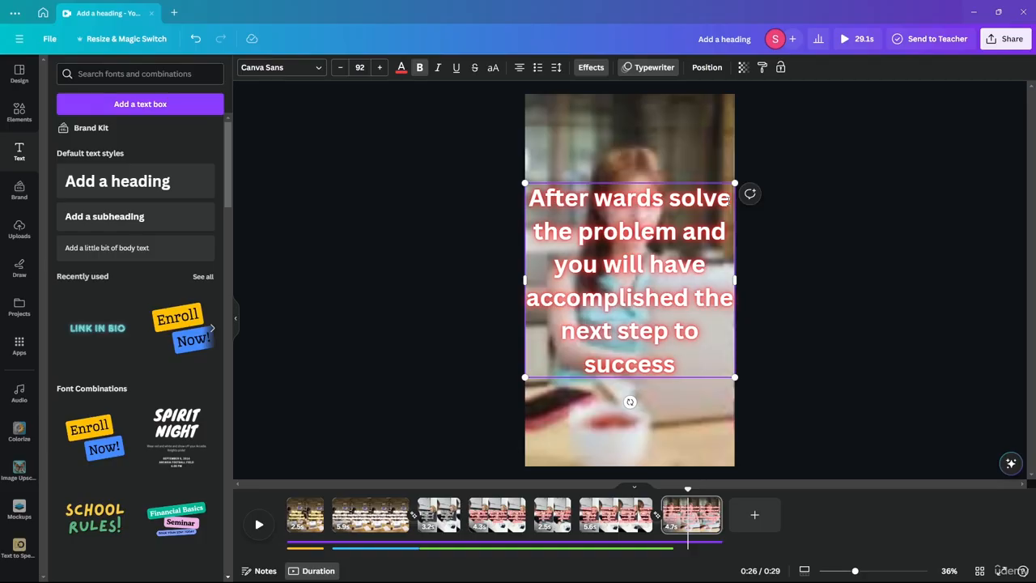
key("BackSpace")
type("ing")
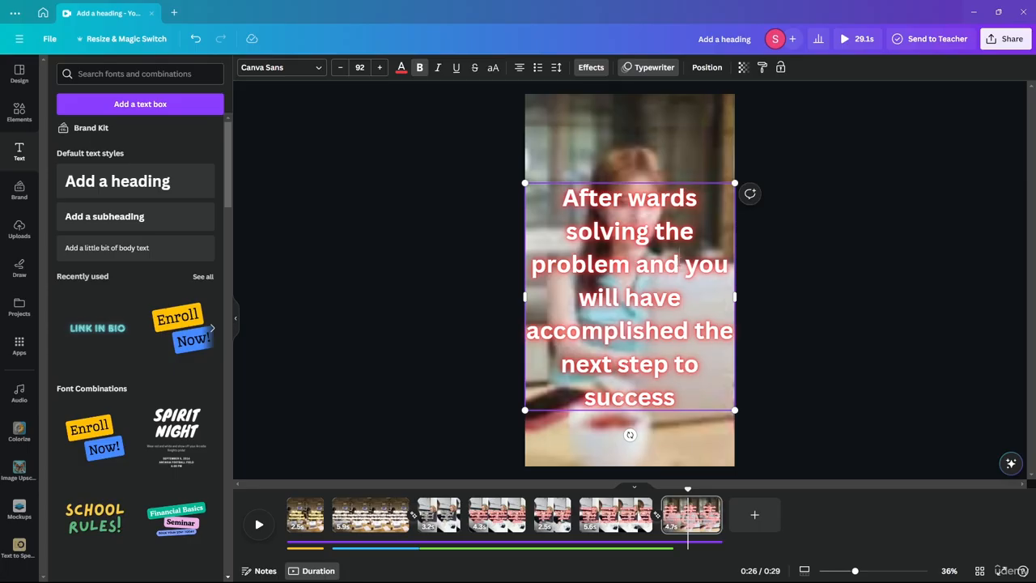
left_click_drag(680, 264, 647, 264)
type(",")
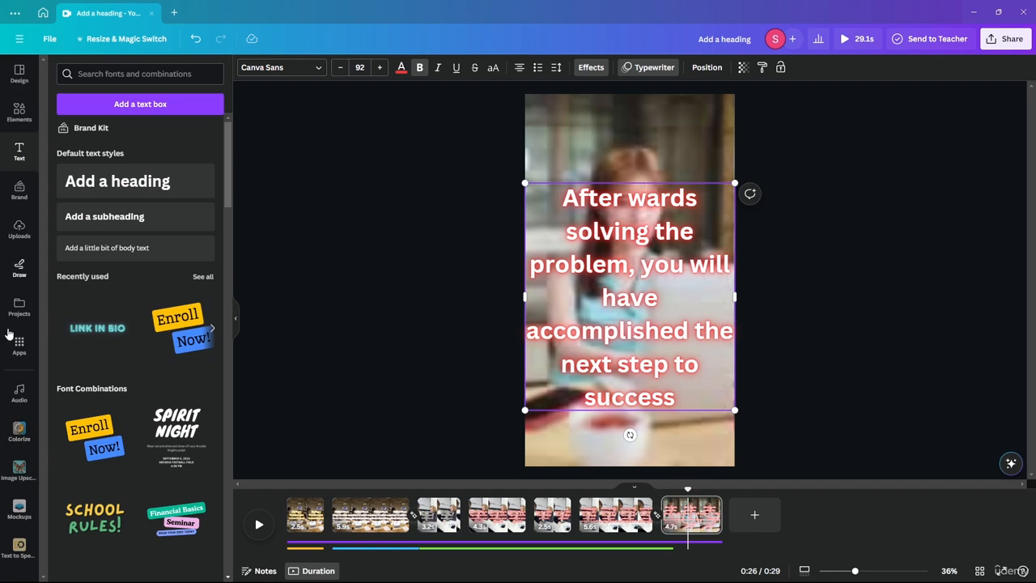
Record a voiceover about 6.6 seconds long on the last page and save it into the design
left_click(19, 229)
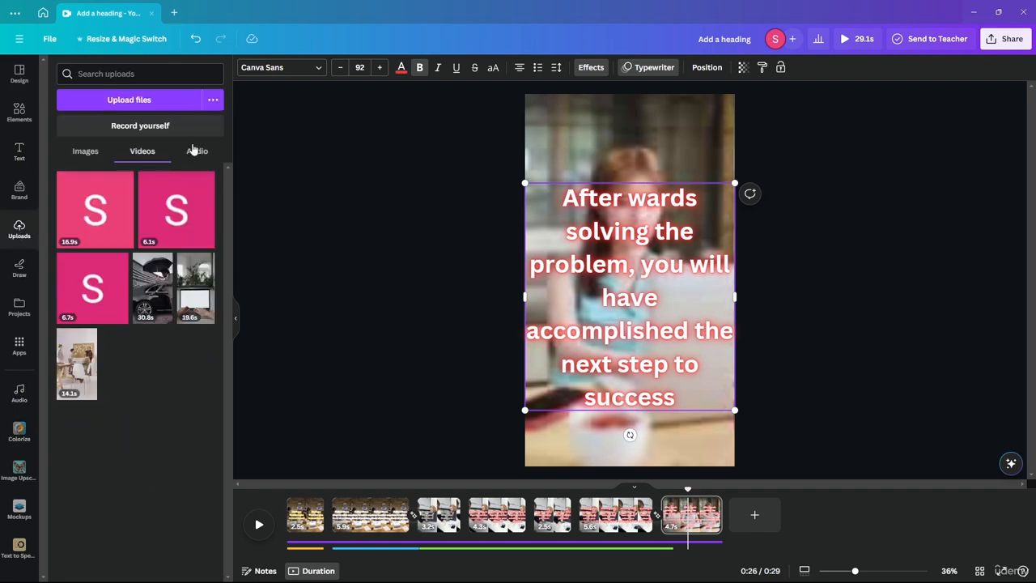
left_click(197, 151)
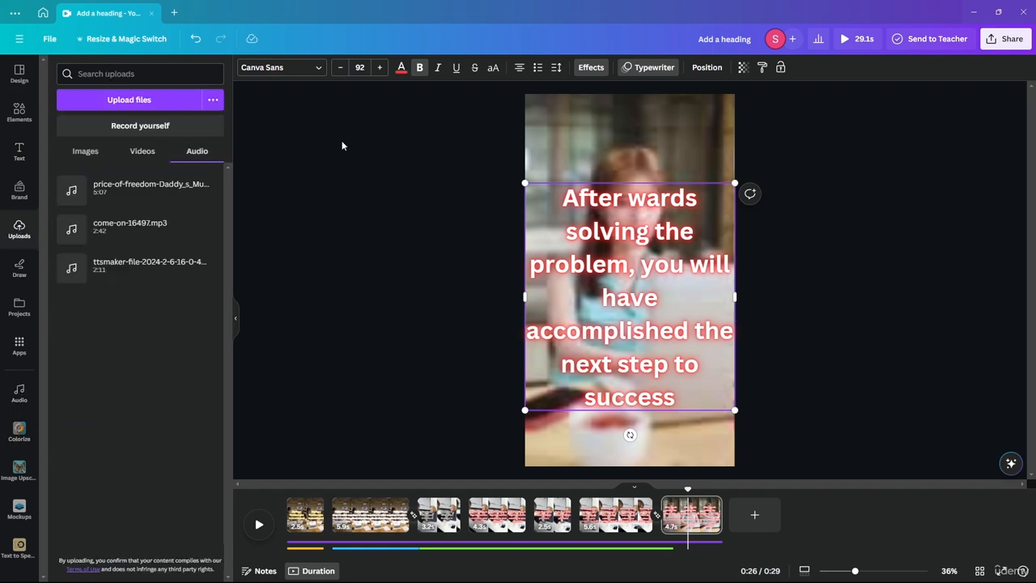
left_click(146, 129)
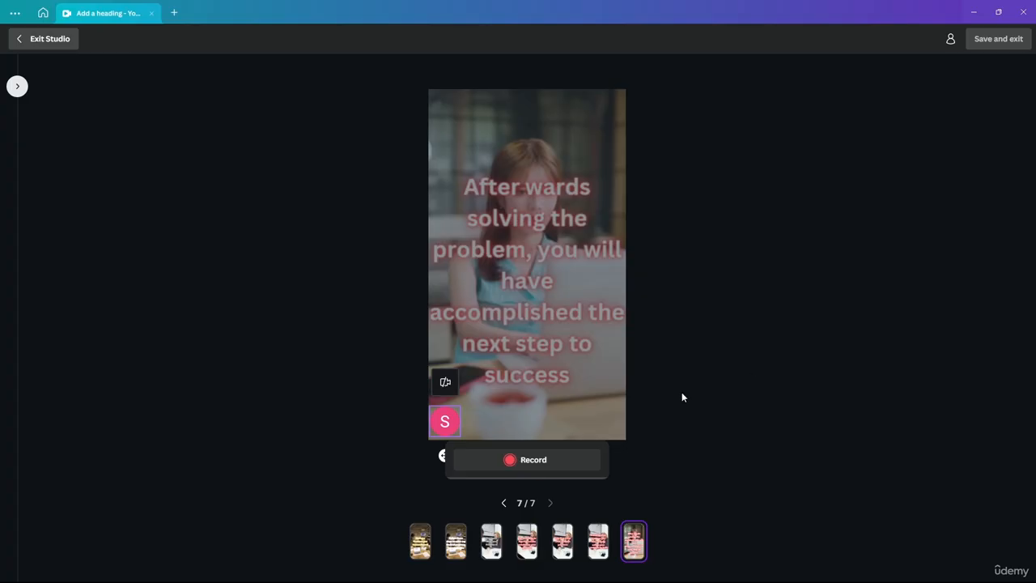
left_click(527, 459)
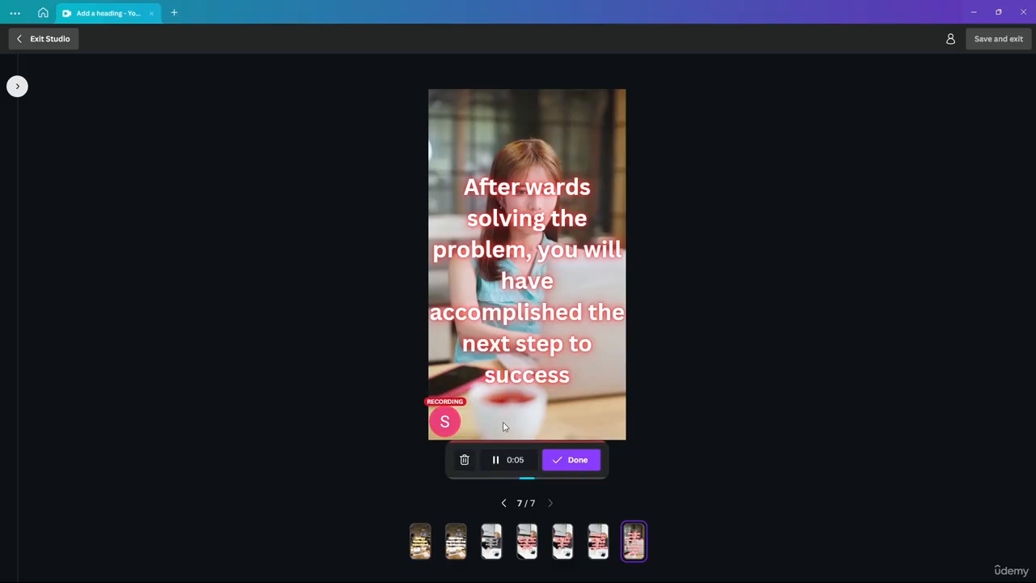
left_click(566, 468)
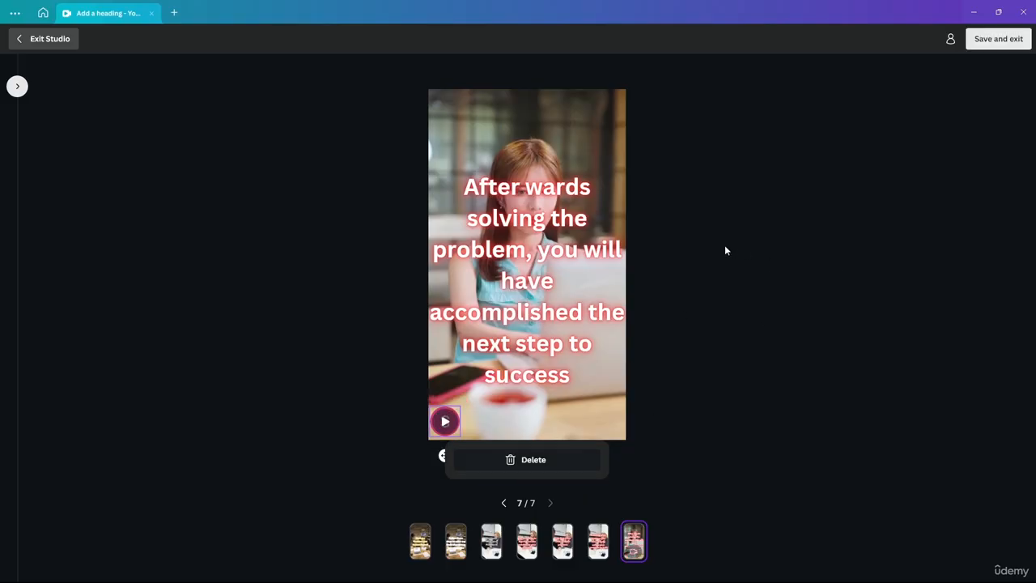
left_click(1008, 42)
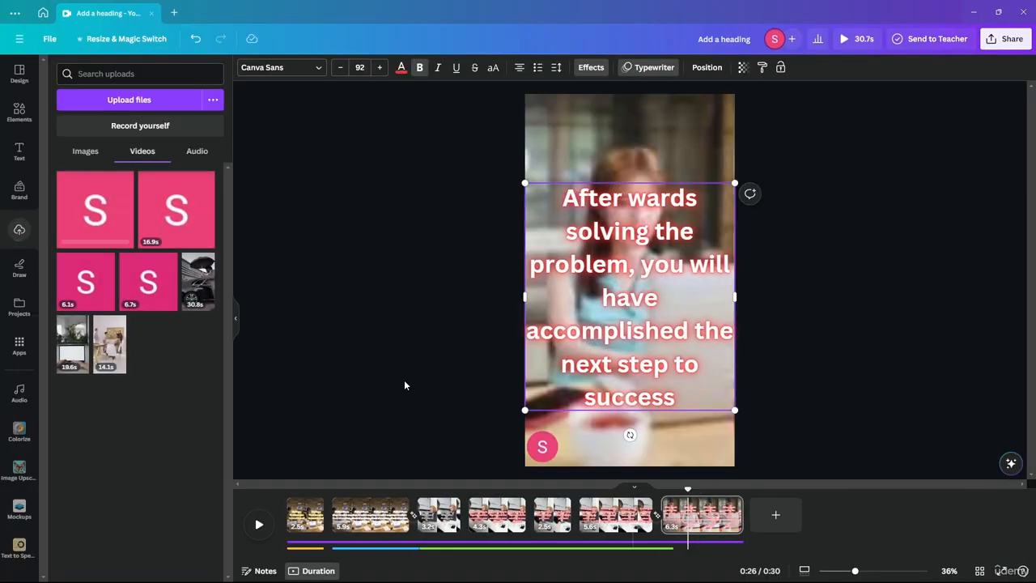
Extract the audio from the recording bubble on the last page, retrying once the upload is ready
left_click(544, 447)
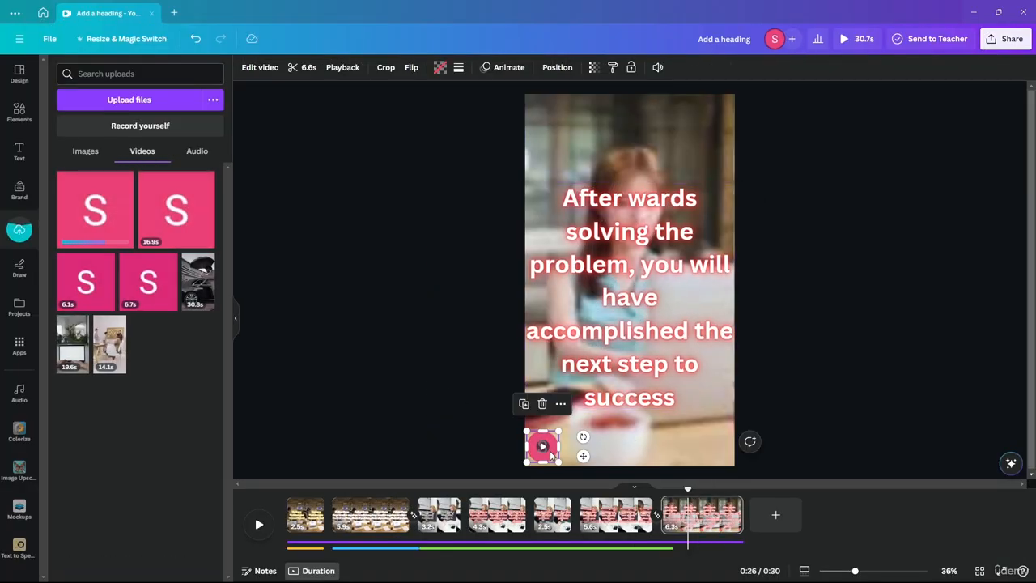
right_click(549, 452)
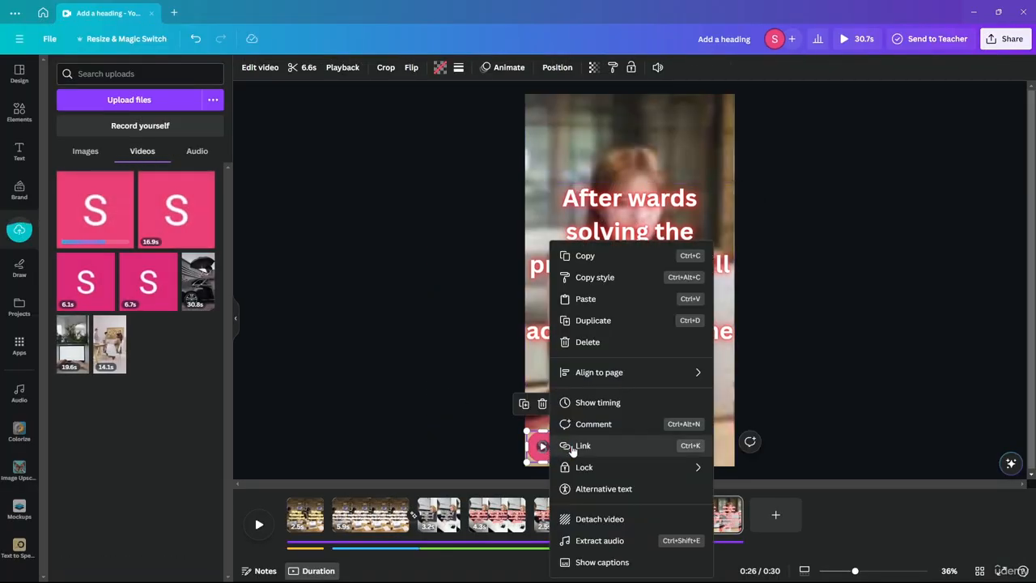
left_click(614, 540)
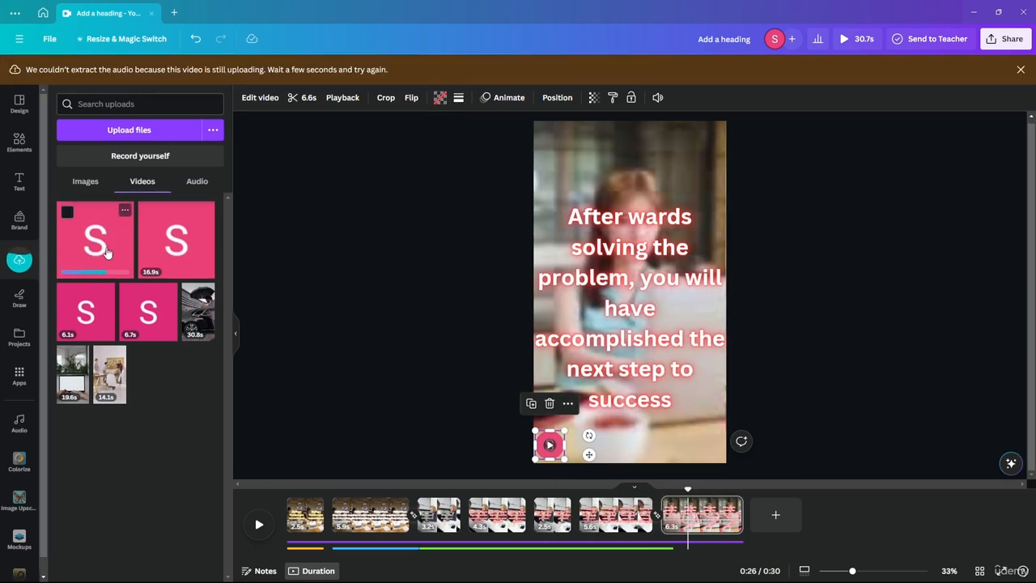
right_click(558, 455)
left_click(603, 538)
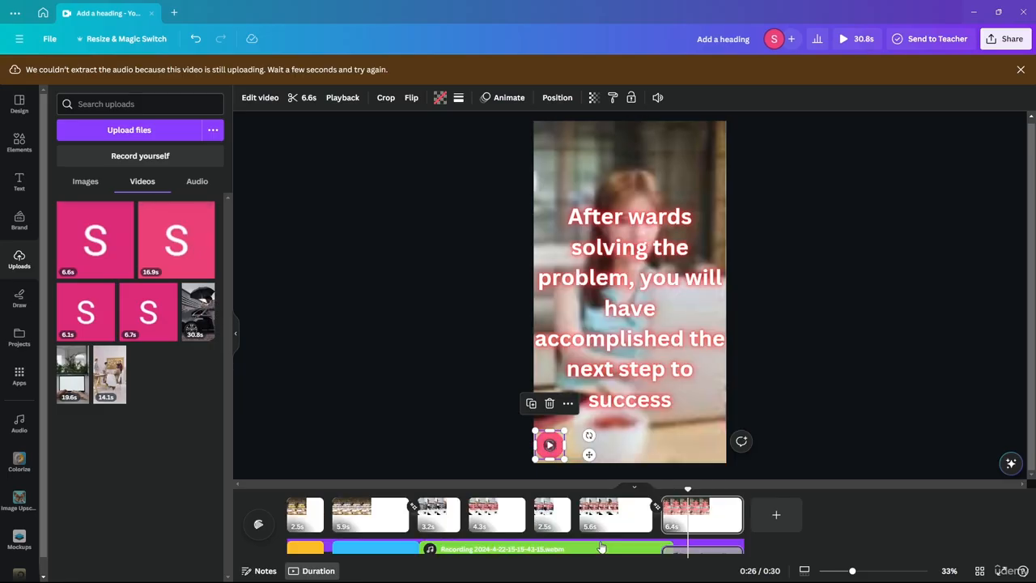
Try to move the extracted audio clip up to the voiceover row, and remove the clip from the timeline
left_click(701, 542)
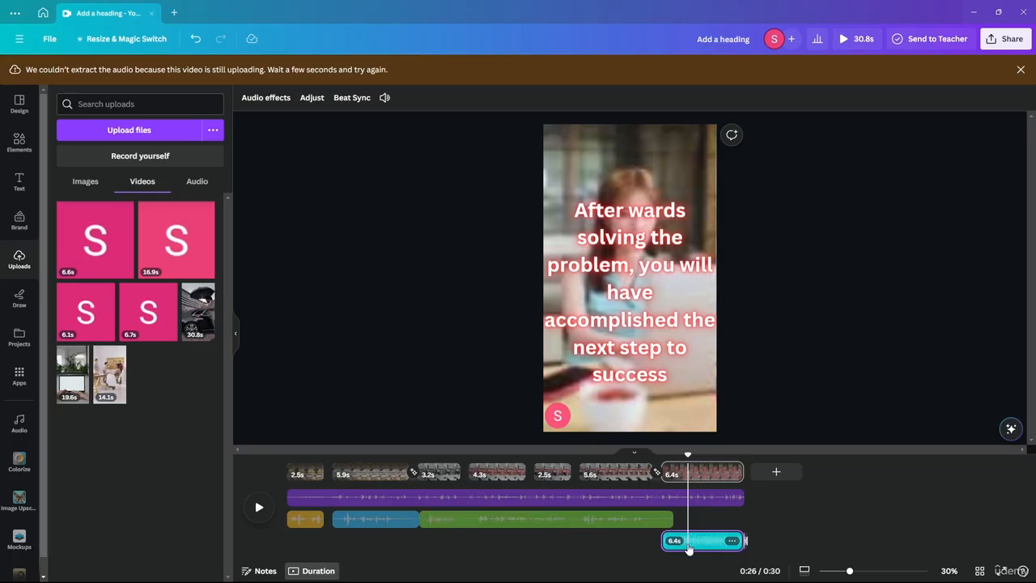
left_click_drag(697, 547, 705, 518)
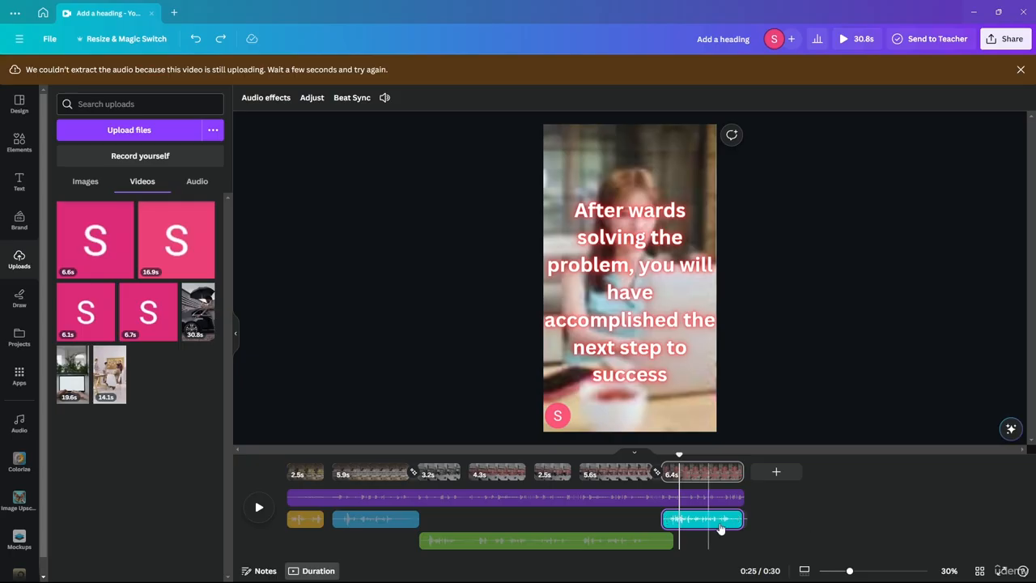
key("Delete")
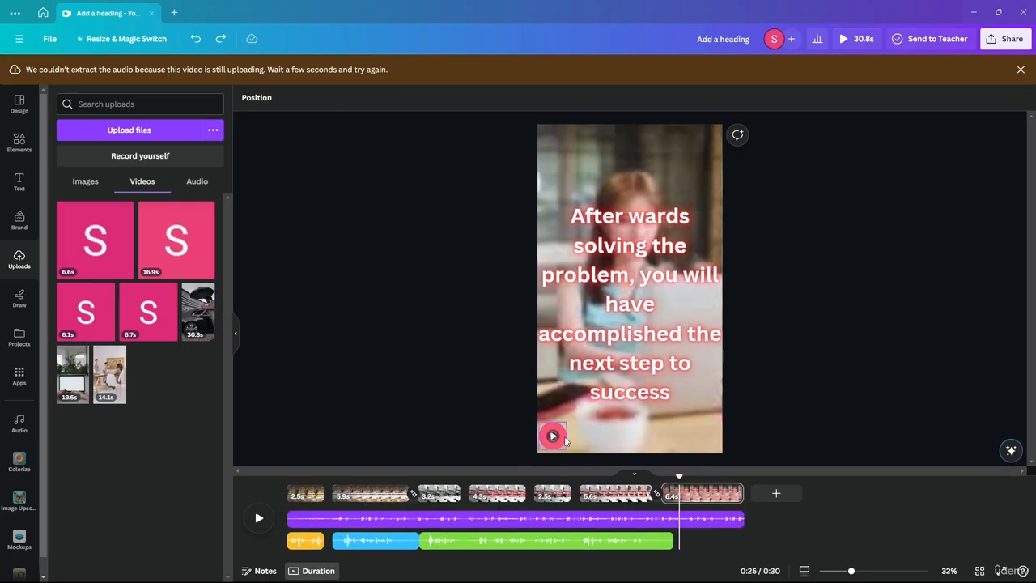
Extract the audio from the last page's recording bubble once more
left_click(559, 437)
right_click(563, 439)
left_click(613, 539)
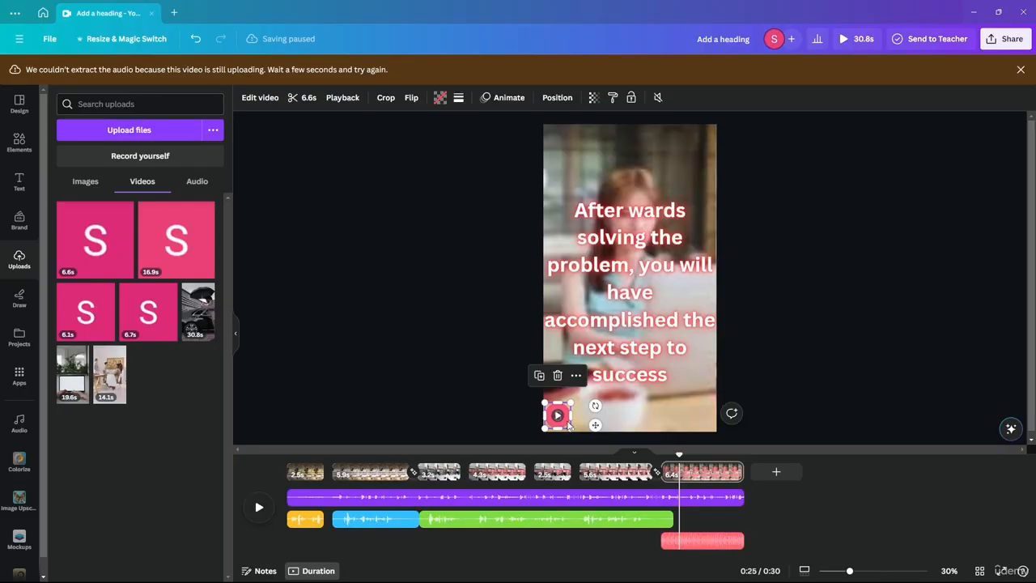
Delete the recording bubble and shorten the last page to 3.7 seconds
key("Delete")
left_click(661, 236)
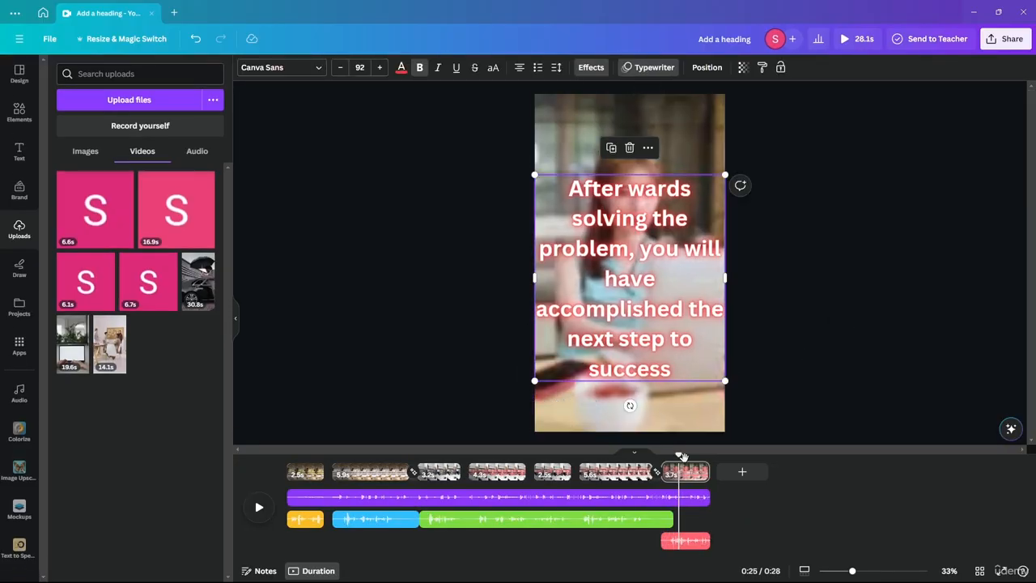
Lengthen the last page's narration clip to restore the full recording, and set the page's duration to 6.5 seconds
left_click_drag(661, 456, 642, 456)
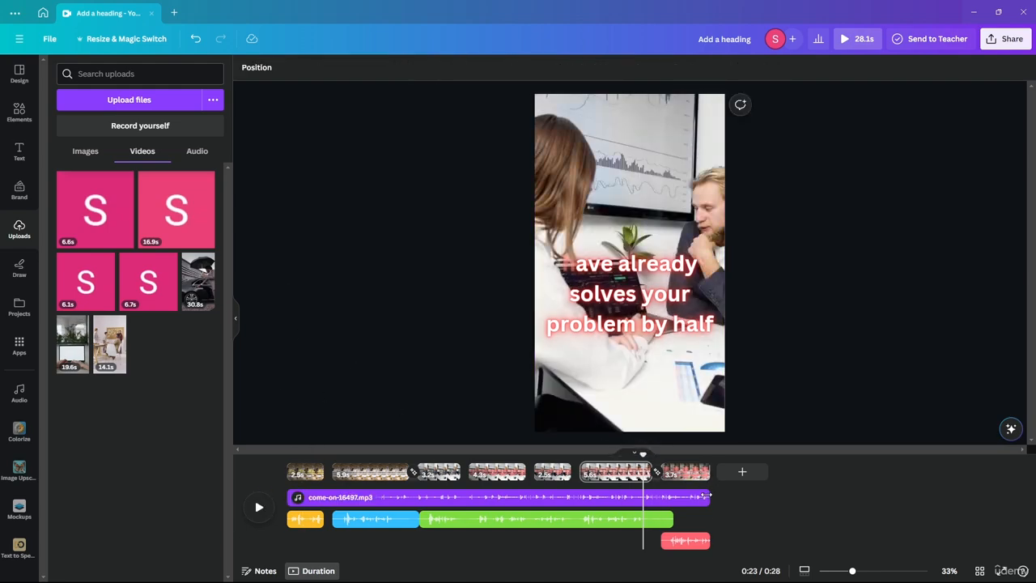
left_click(264, 512)
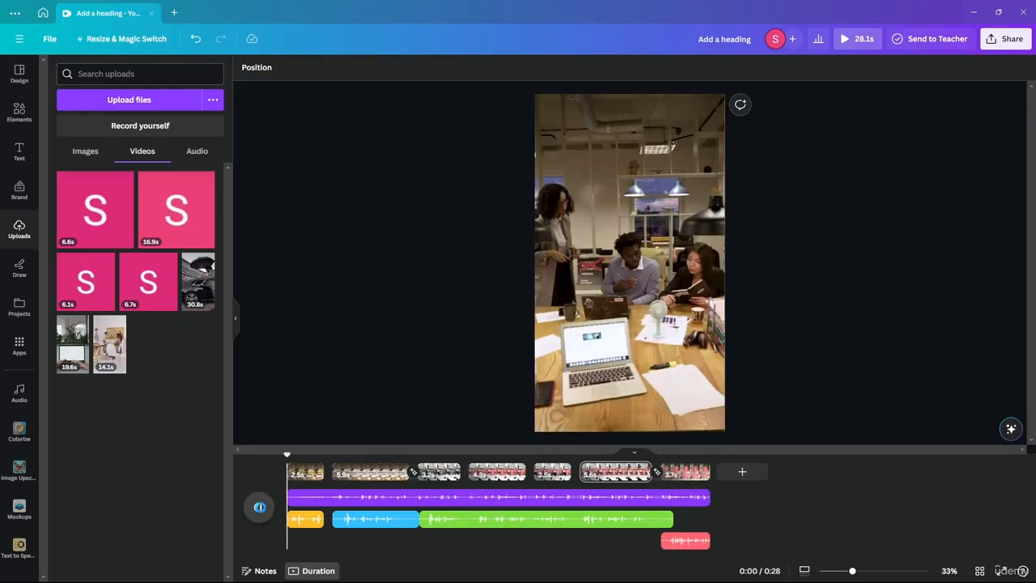
left_click(684, 540)
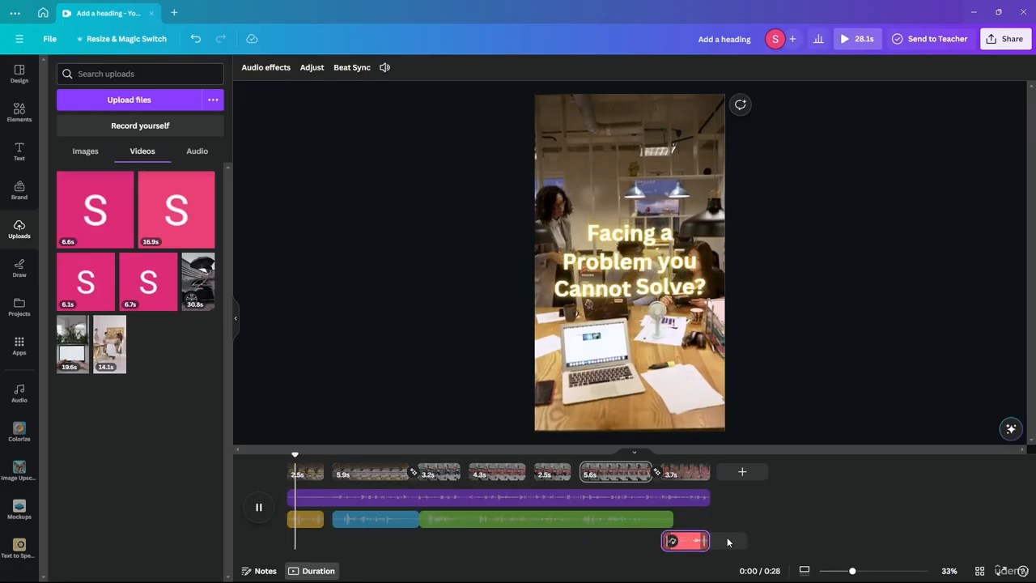
left_click_drag(706, 474, 760, 474)
left_click(714, 541)
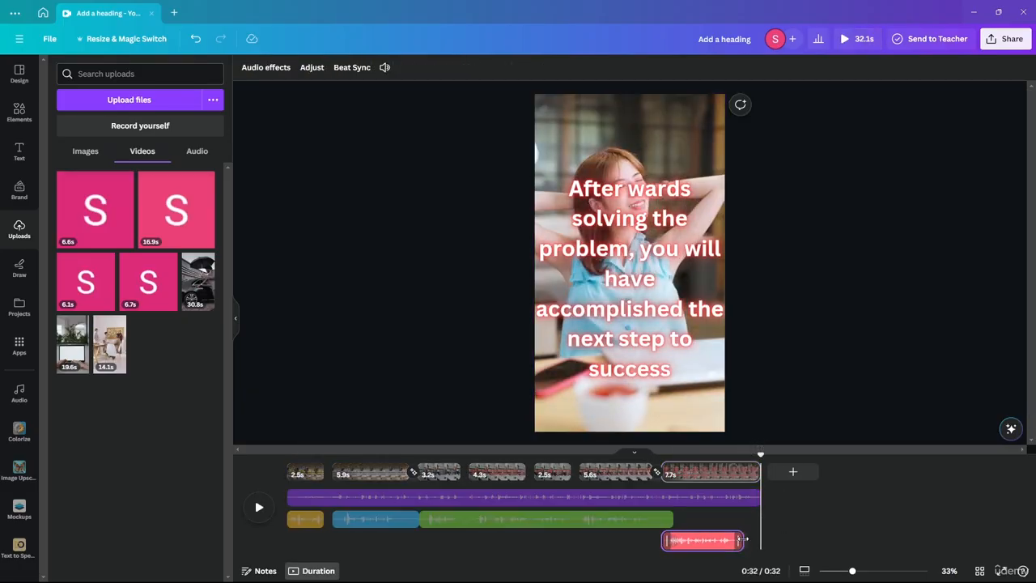
mouse_move(754, 470)
left_mouse_down()
mouse_move(740, 470)
mouse_move(752, 469)
left_mouse_up()
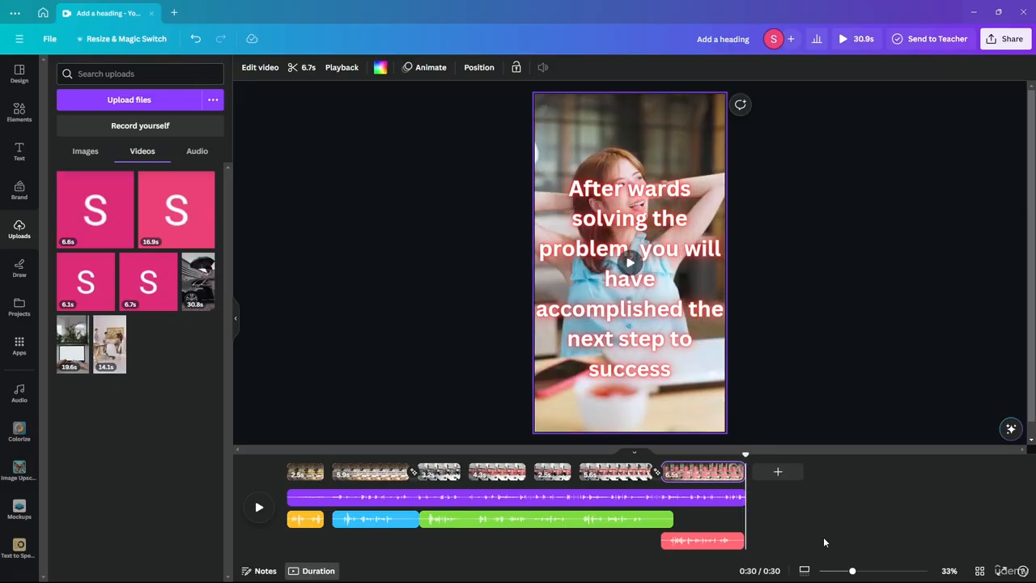
Preview the video from the end of the second-to-last page to check the final page's narration timing
left_click(270, 510)
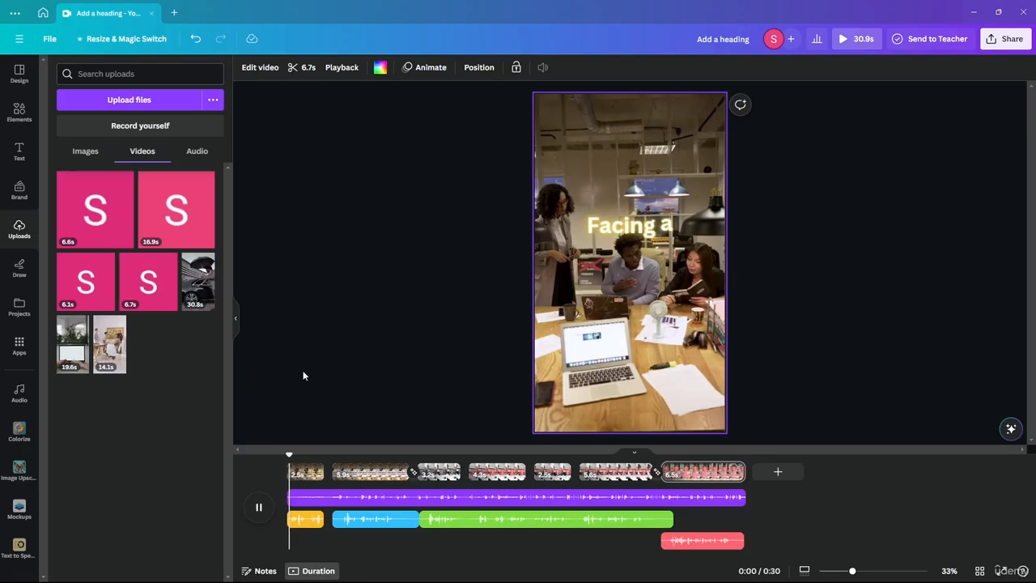
left_click(645, 463)
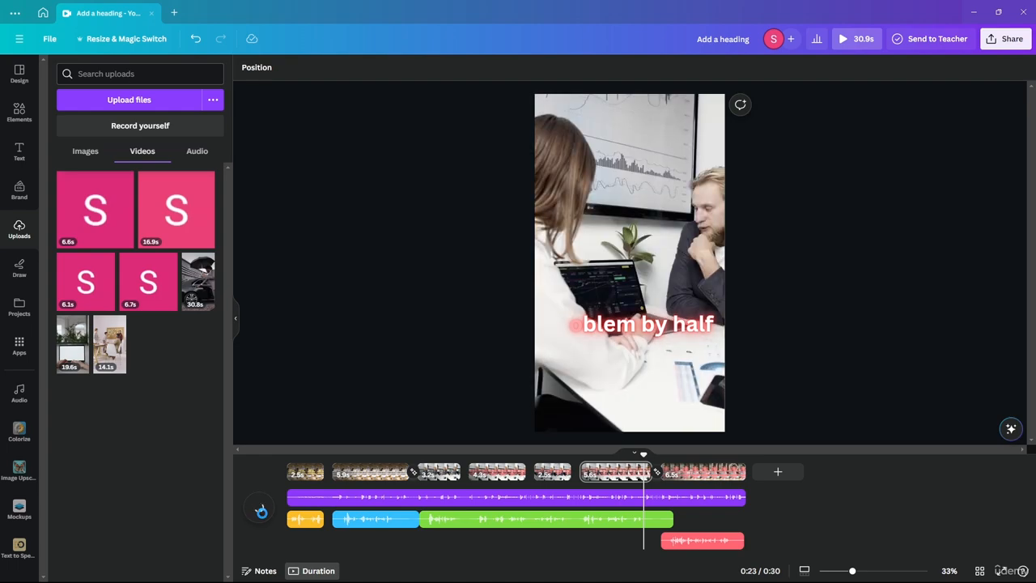
left_click(259, 508)
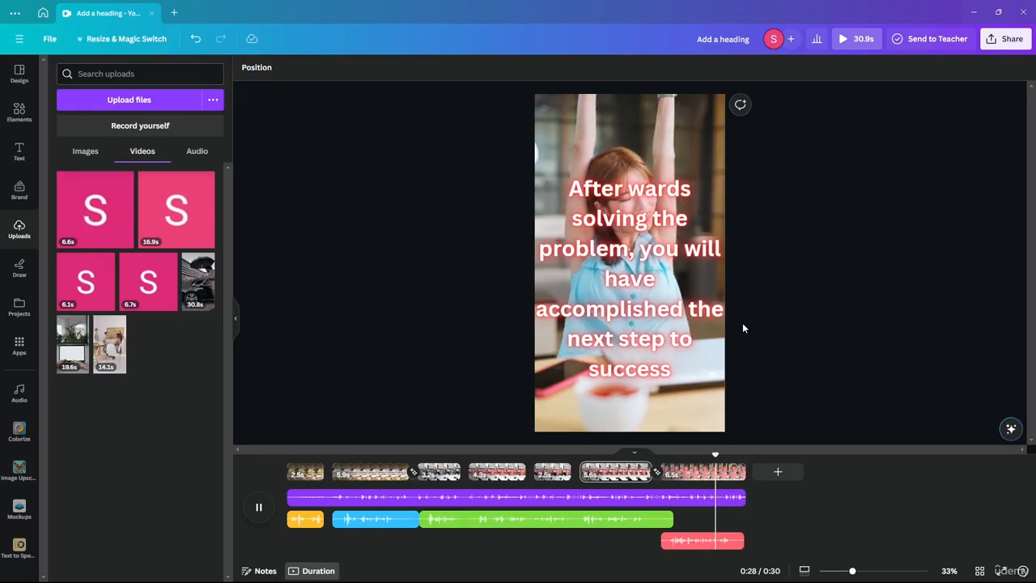
left_click(304, 471)
left_click(369, 474, "shift")
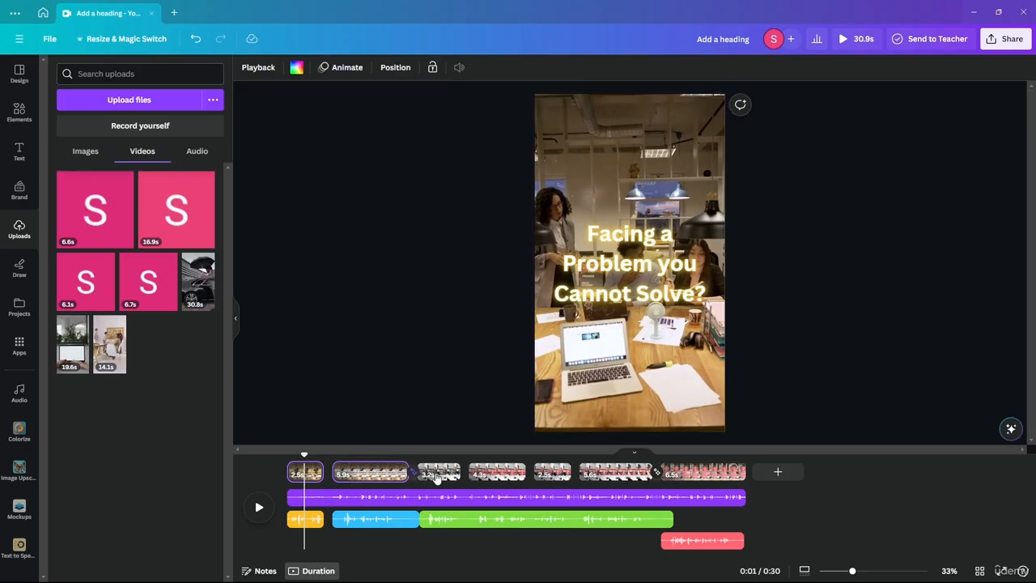
left_click(438, 474, "shift")
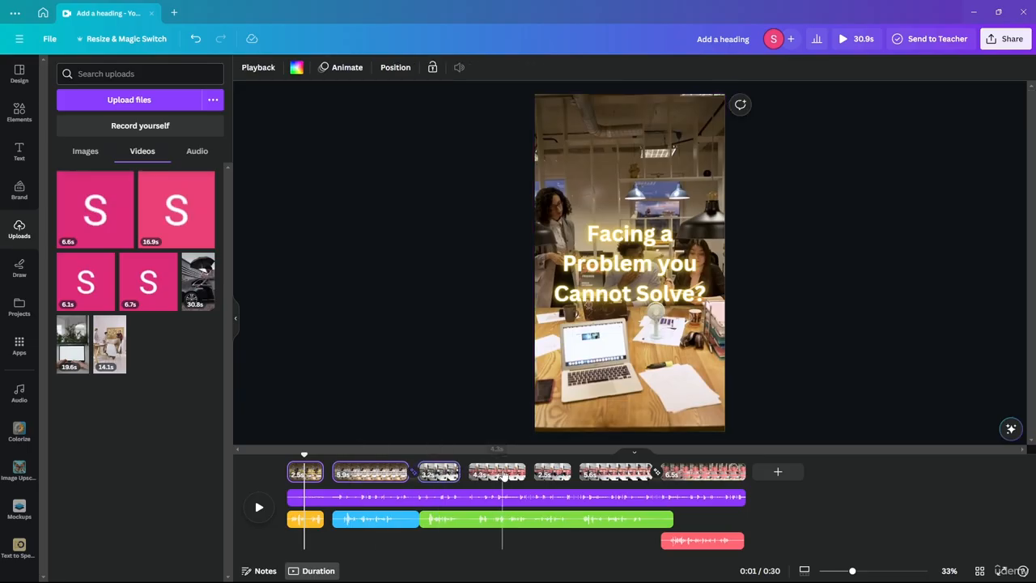
left_click(556, 474, "shift")
left_click(615, 474, "shift")
left_click(696, 474, "shift")
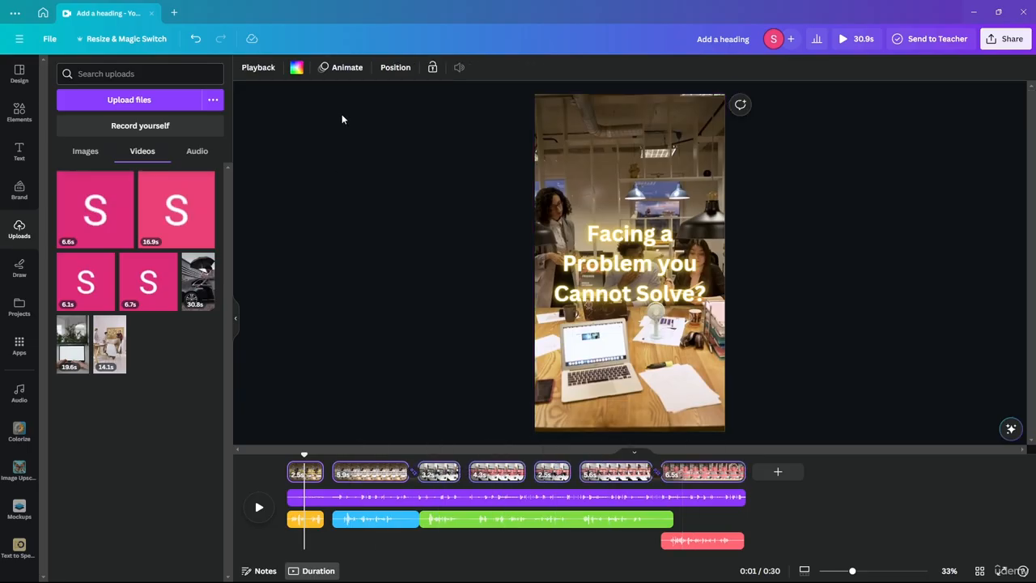
left_click(385, 285)
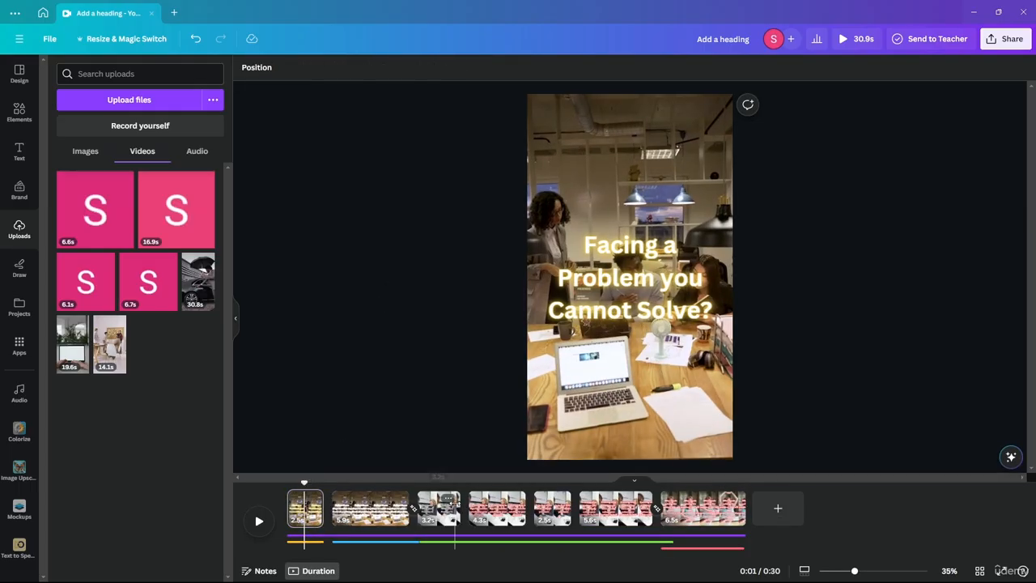
left_click(710, 508)
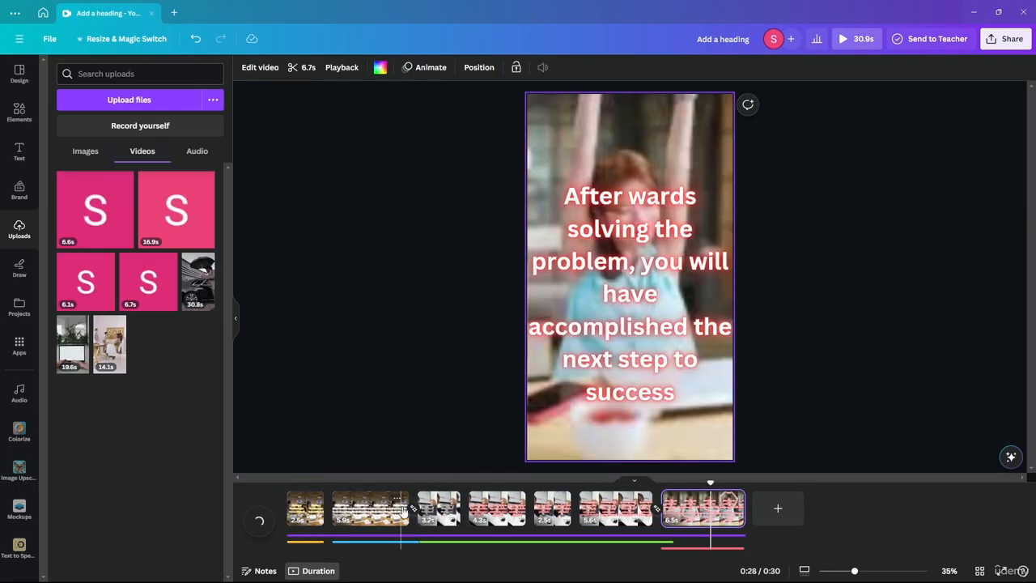
left_click(647, 313)
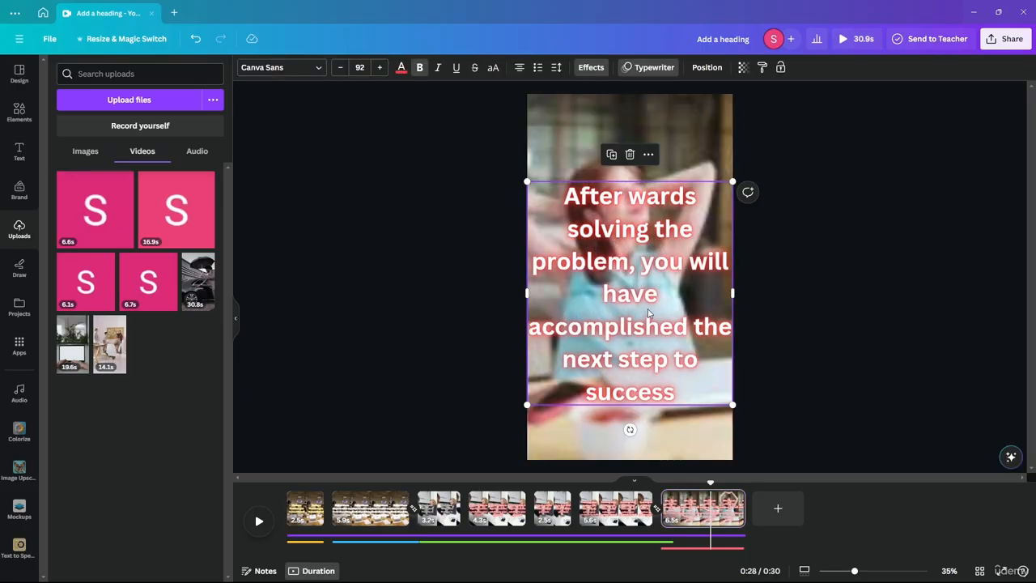
left_click(827, 293)
Add a square shape to the first page, stretched into a tall rectangle over most of the frame, behind the caption
left_click(305, 509)
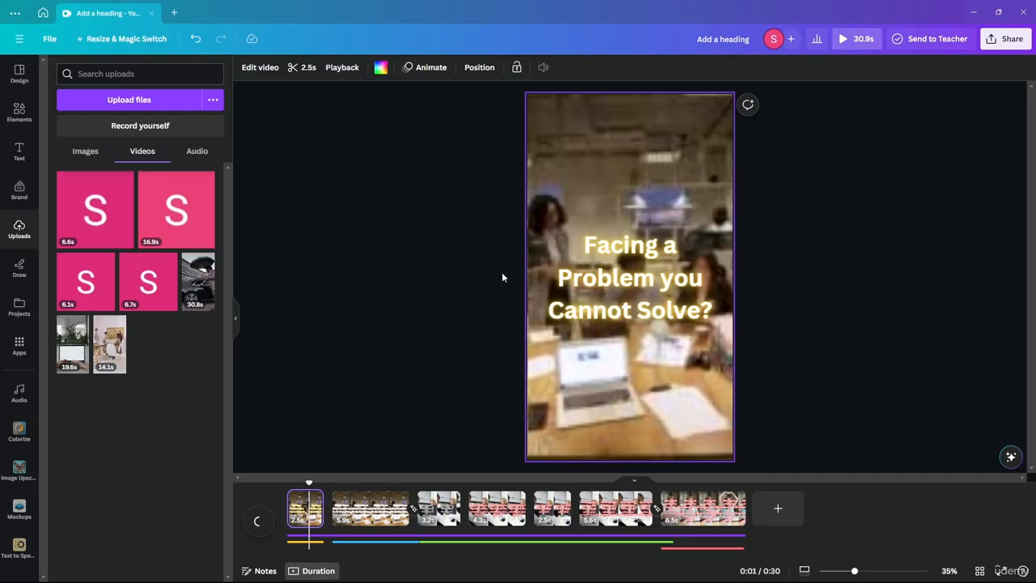
left_click(18, 113)
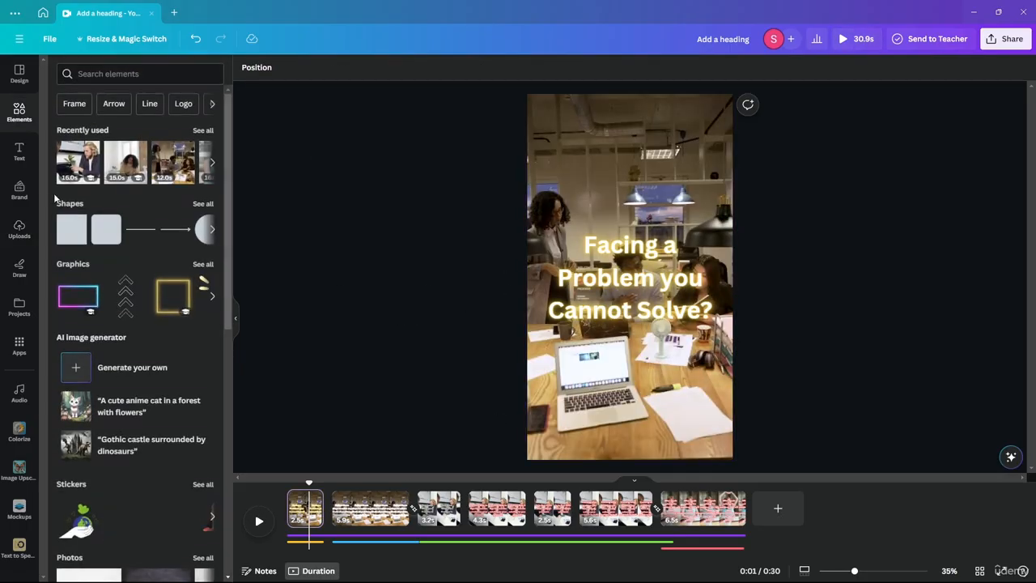
left_click(4, 115)
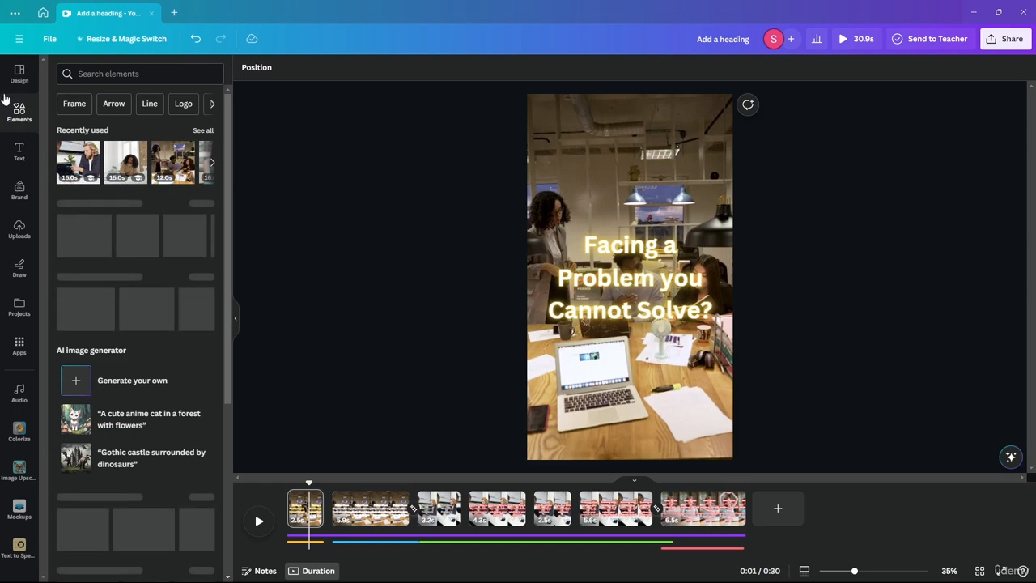
left_click(12, 113)
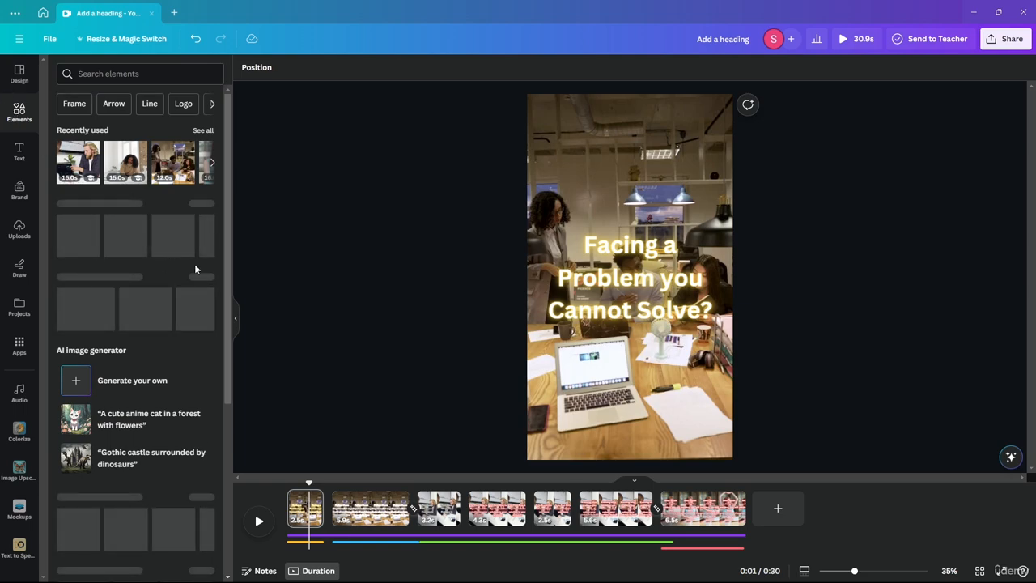
left_click_drag(71, 230, 710, 439)
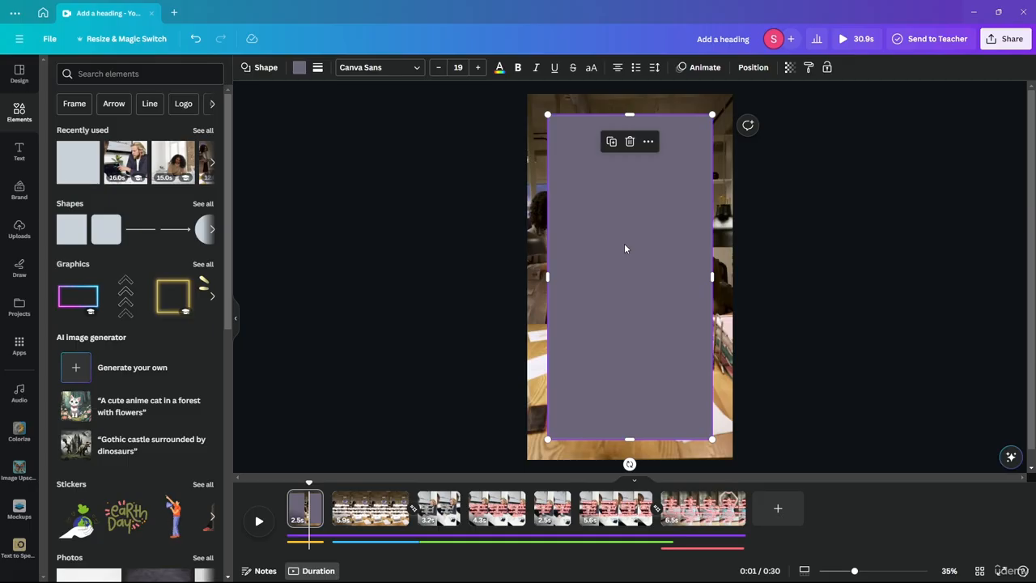
key("ctrl+bracketleft")
Set the rectangle's transparency on the first page to 40
right_click(622, 175)
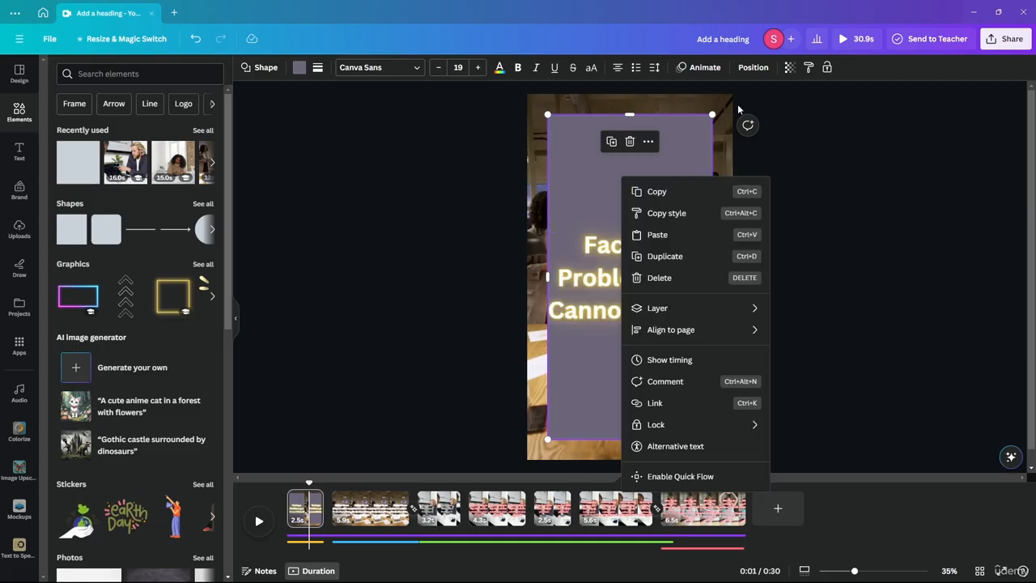
left_click(789, 67)
mouse_move(737, 113)
left_mouse_down()
mouse_move(710, 108)
mouse_move(727, 115)
left_mouse_up()
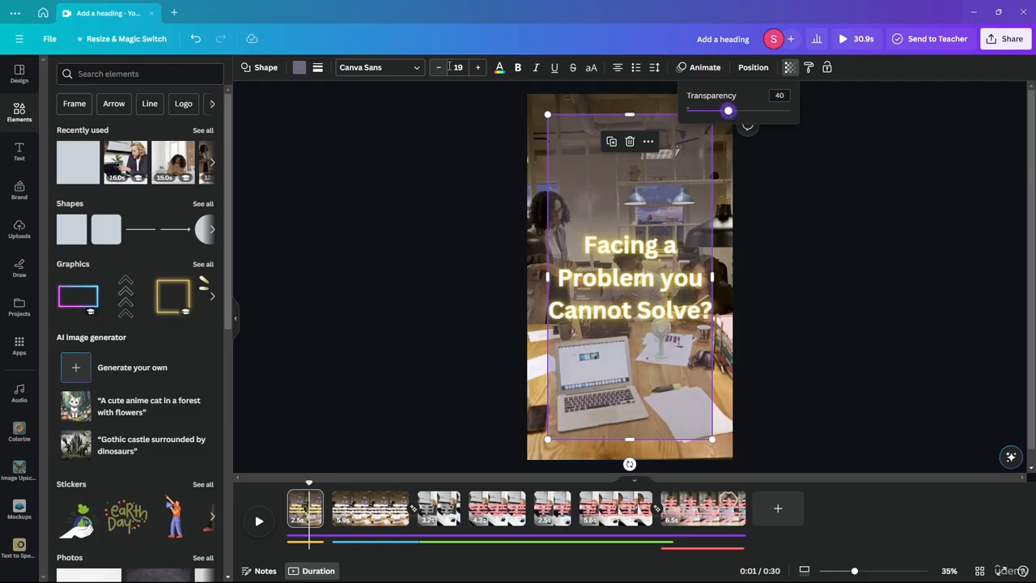
Fill the first page's rectangle with white
left_click(297, 68)
left_click(58, 162)
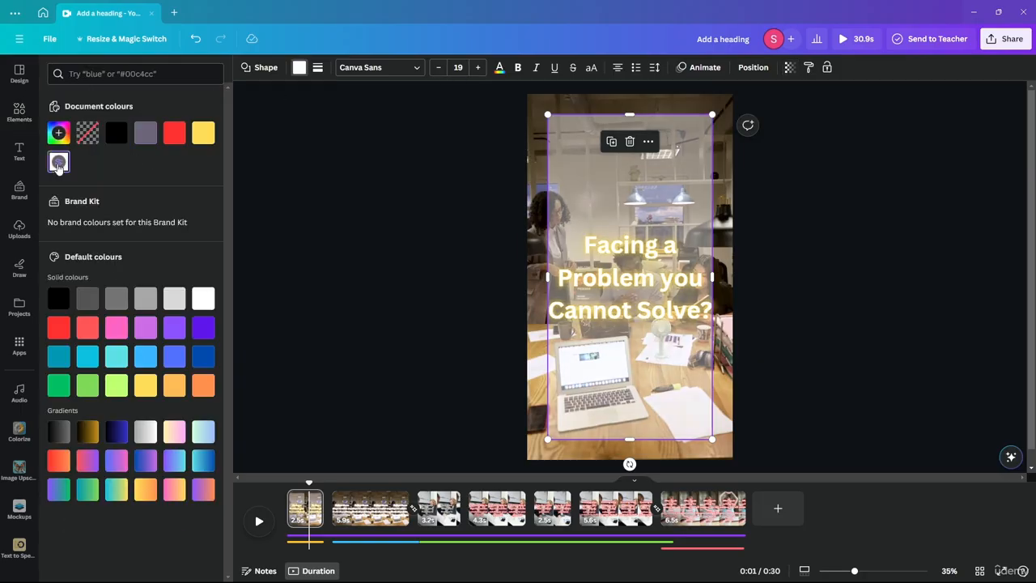
left_click(353, 211)
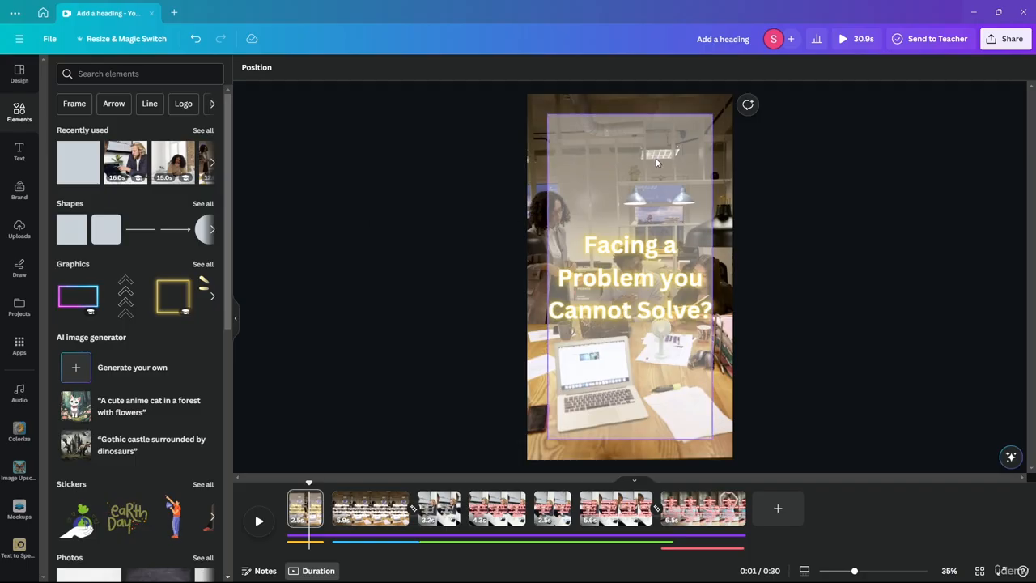
Fill the first page's rectangle with black from the document colours
left_click(645, 218)
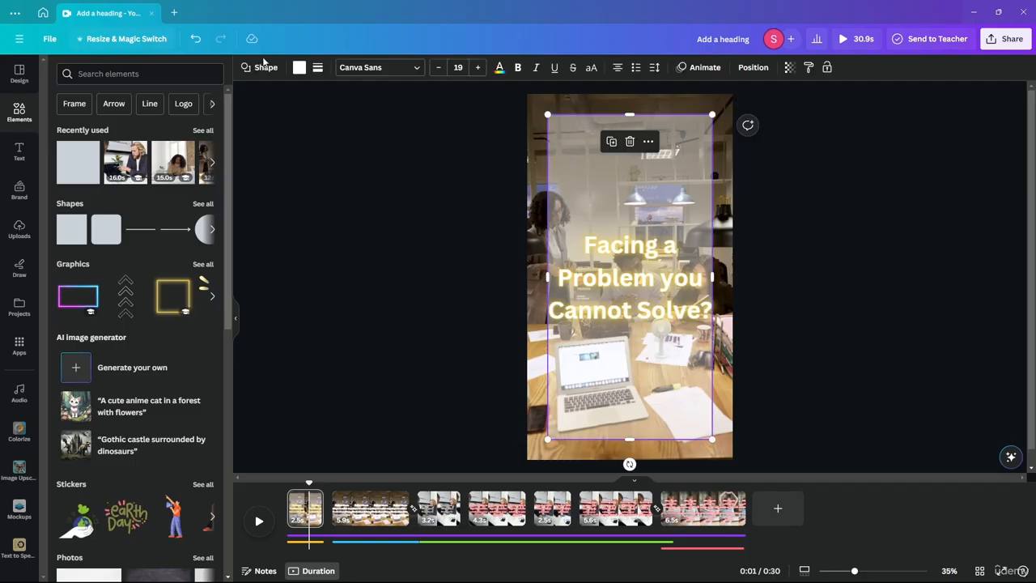
left_click(297, 69)
left_click(114, 136)
left_click(381, 166)
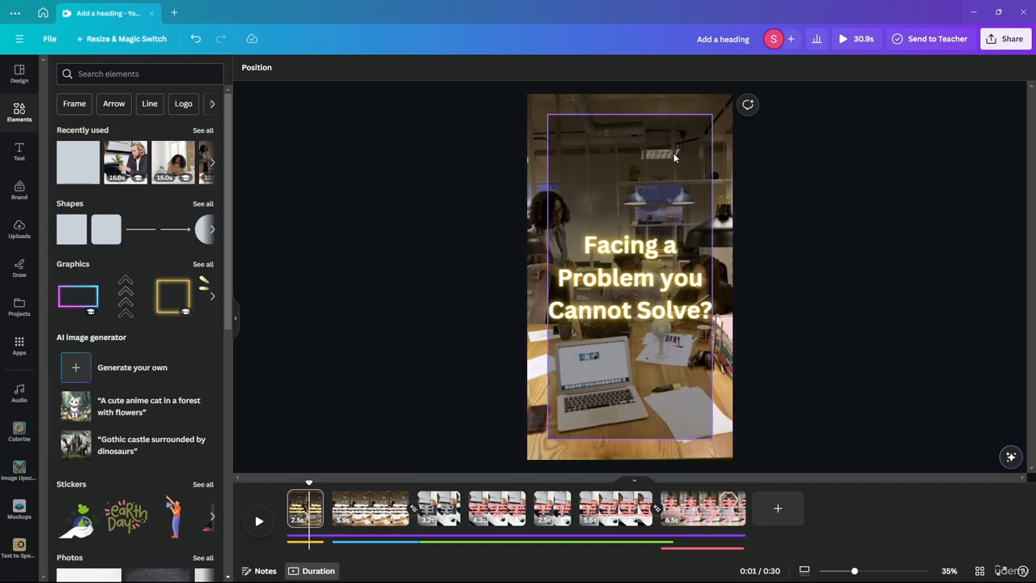
Apply the Tectonic animation to the first page's rectangle and look through the other animation options
left_click(697, 67)
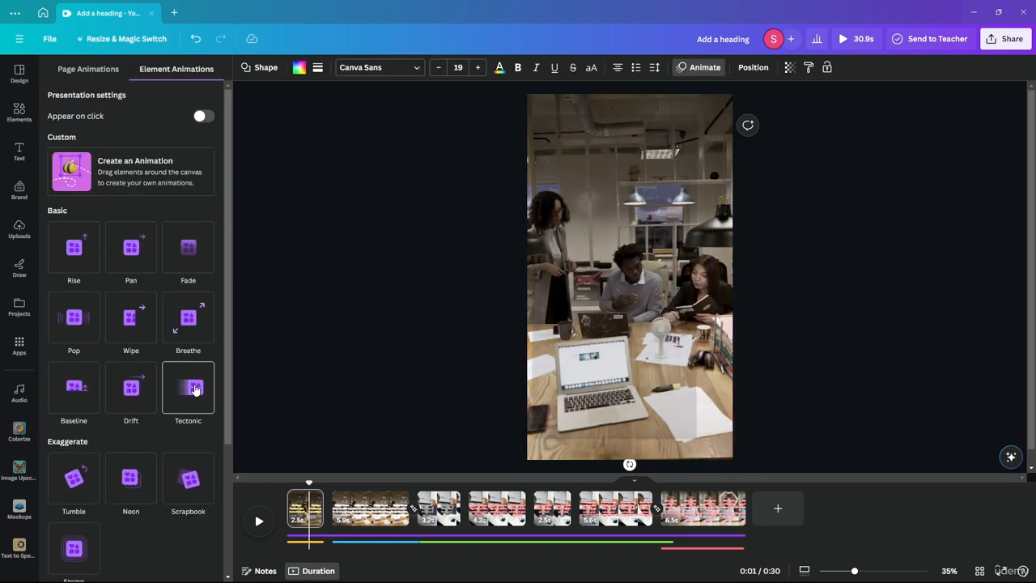
left_click(191, 388)
scroll(132, 296, "down", 3)
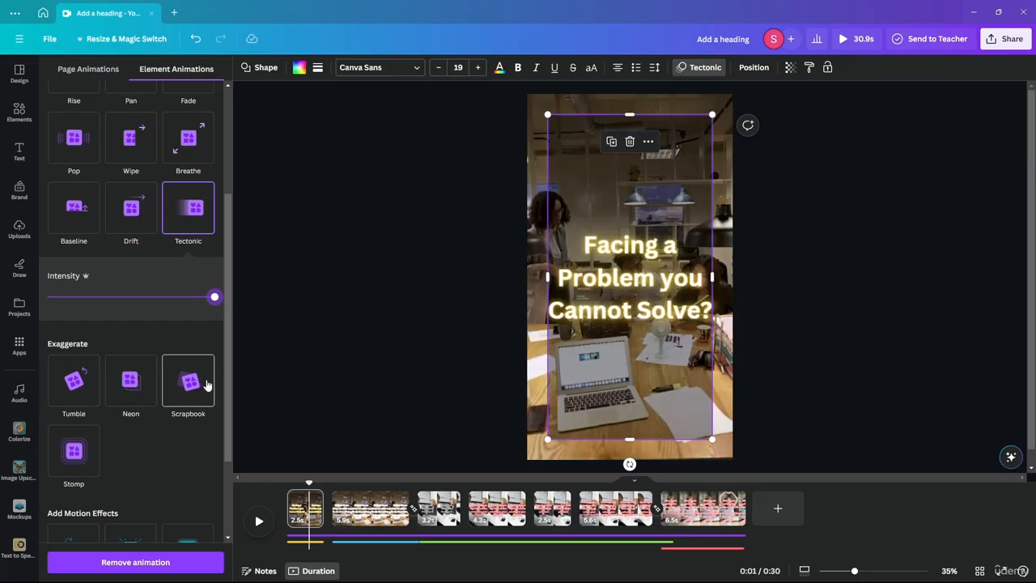
scroll(148, 414, "down", 3)
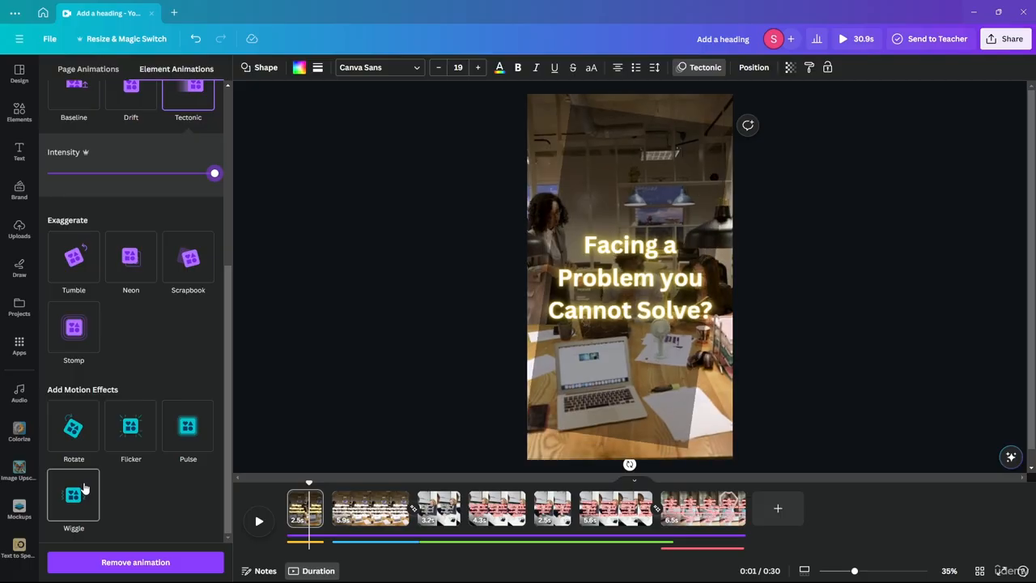
scroll(196, 296, "up", 3)
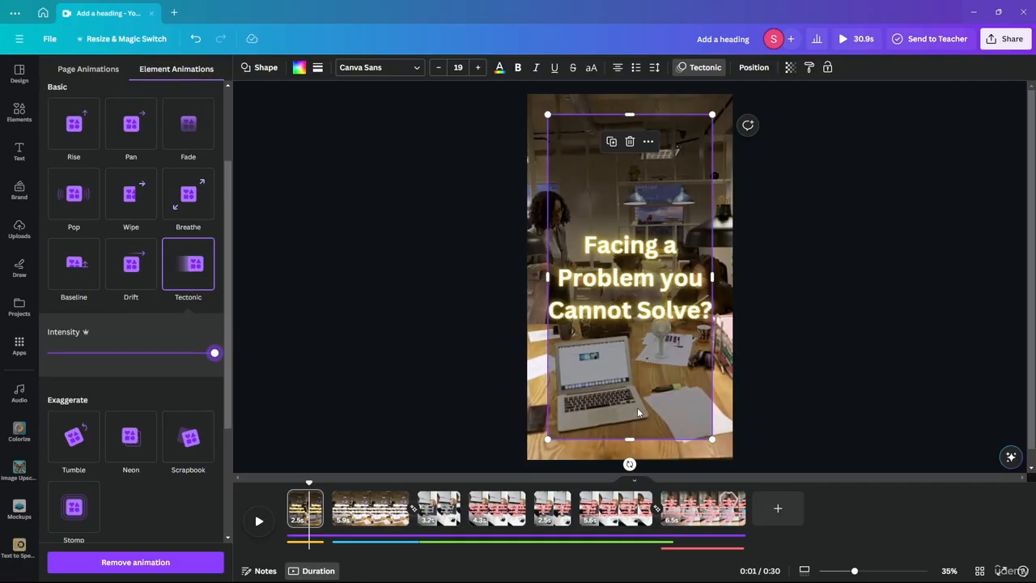
Copy the dark translucent rectangle from the first page onto the second page
left_click(381, 508)
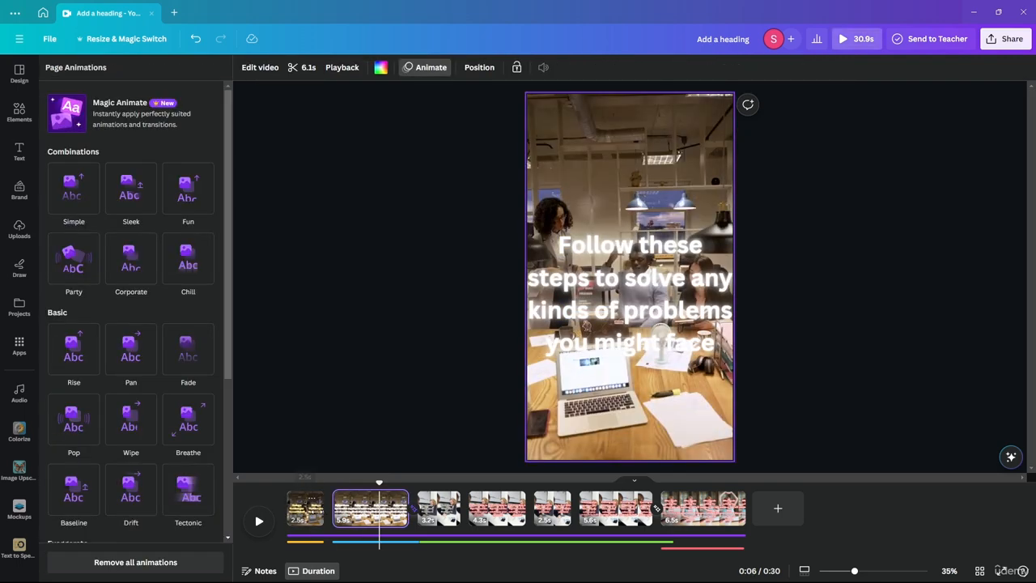
left_click(305, 509)
left_click(585, 386)
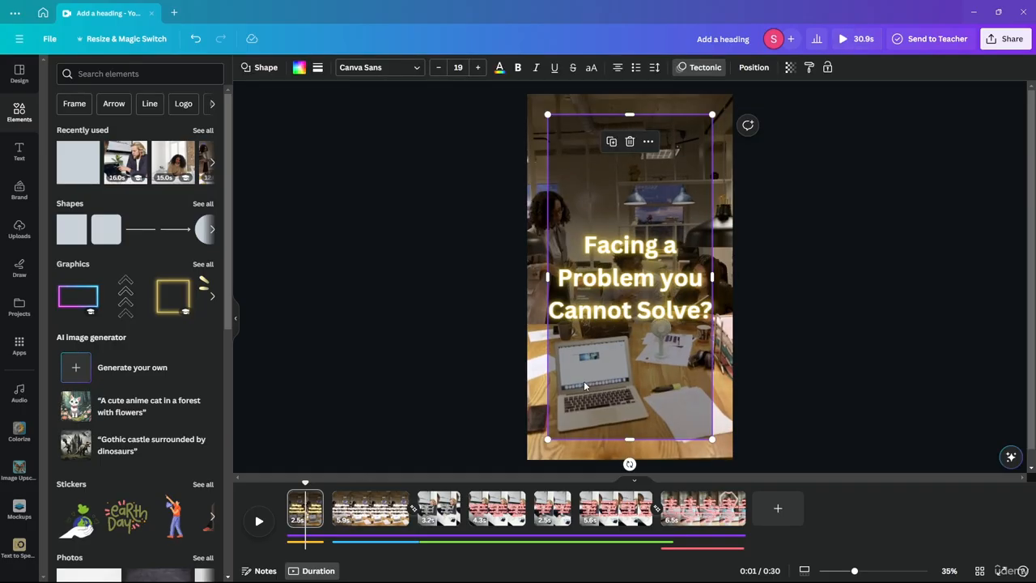
left_click(389, 498)
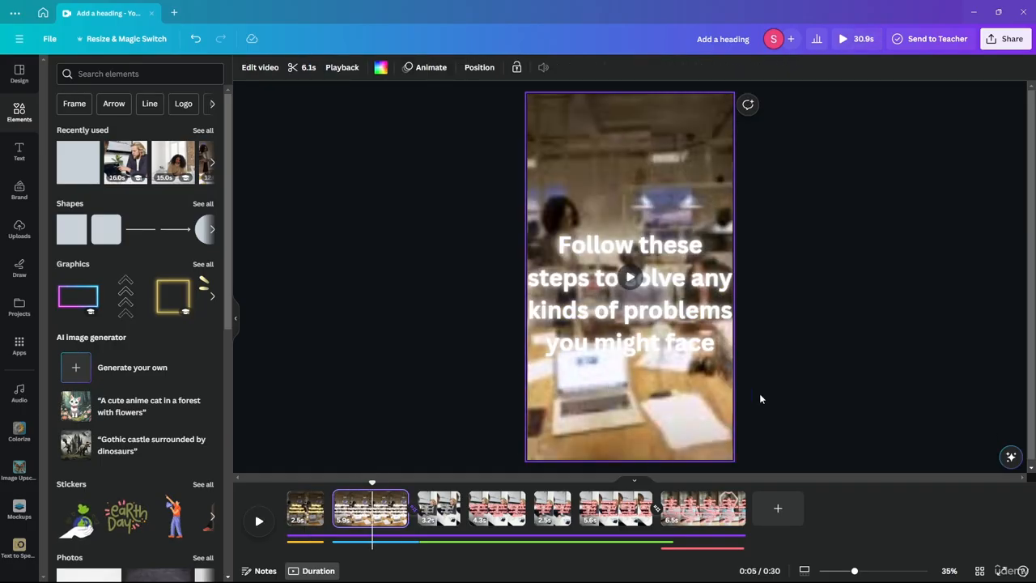
key("ctrl+v")
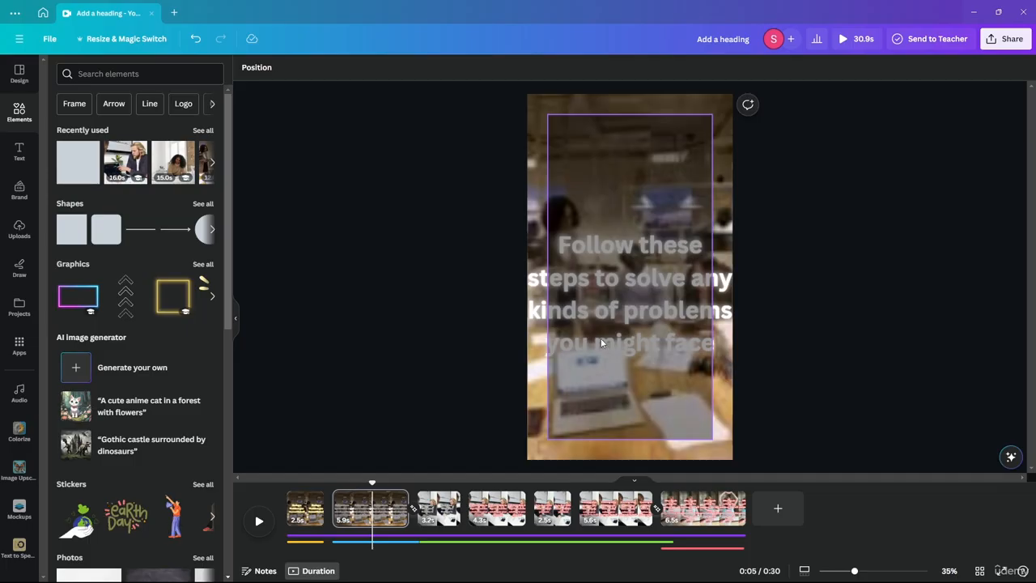
Send the pasted rectangle behind the caption on the second page, and select the caption
left_click(553, 321)
left_click(711, 365)
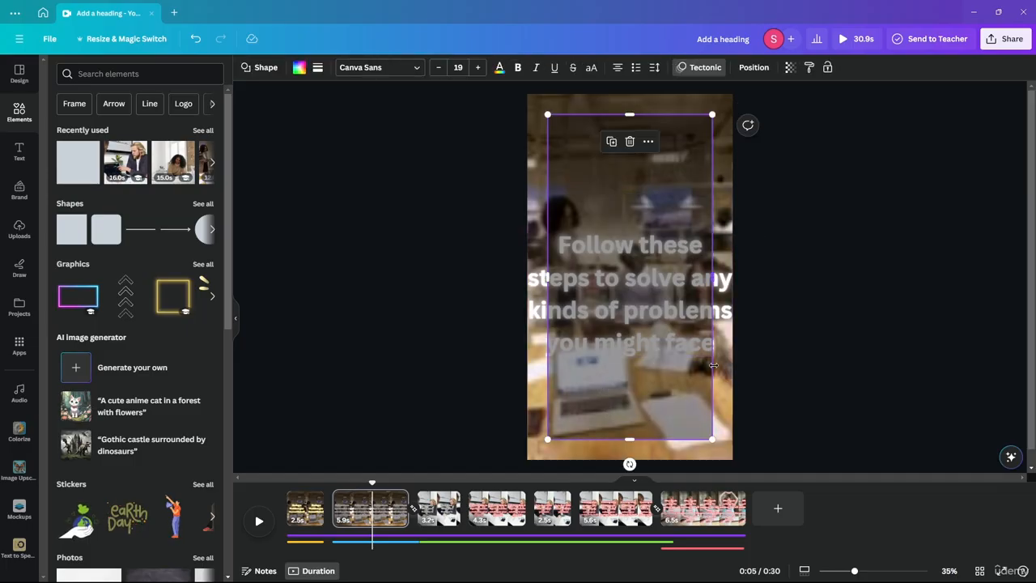
key("ctrl+[")
left_click(547, 294)
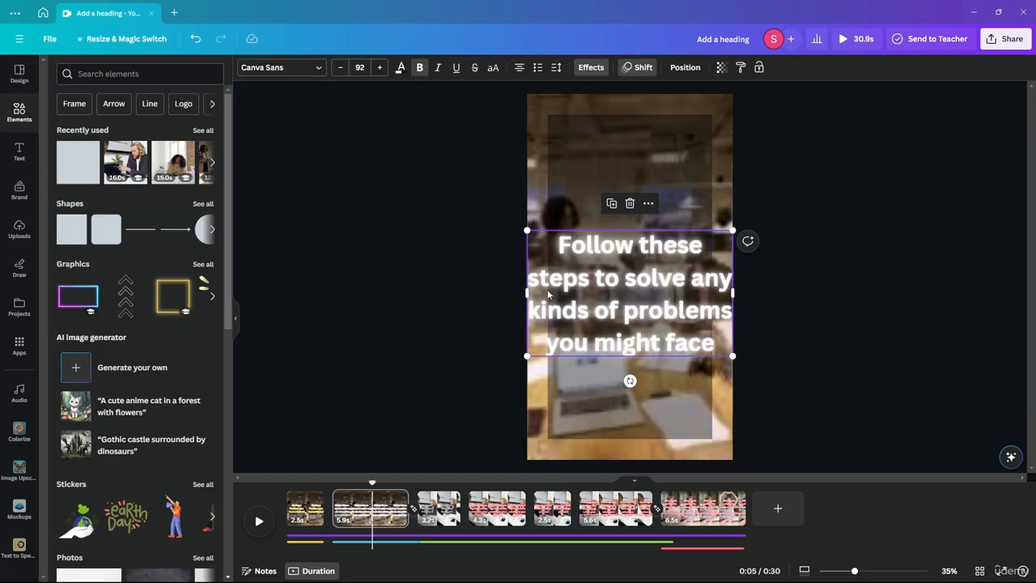
Narrow the second page's caption to the width of the dark rectangle and centre it vertically within the rectangle
left_click_drag(525, 292, 549, 312)
left_click_drag(732, 310, 702, 316)
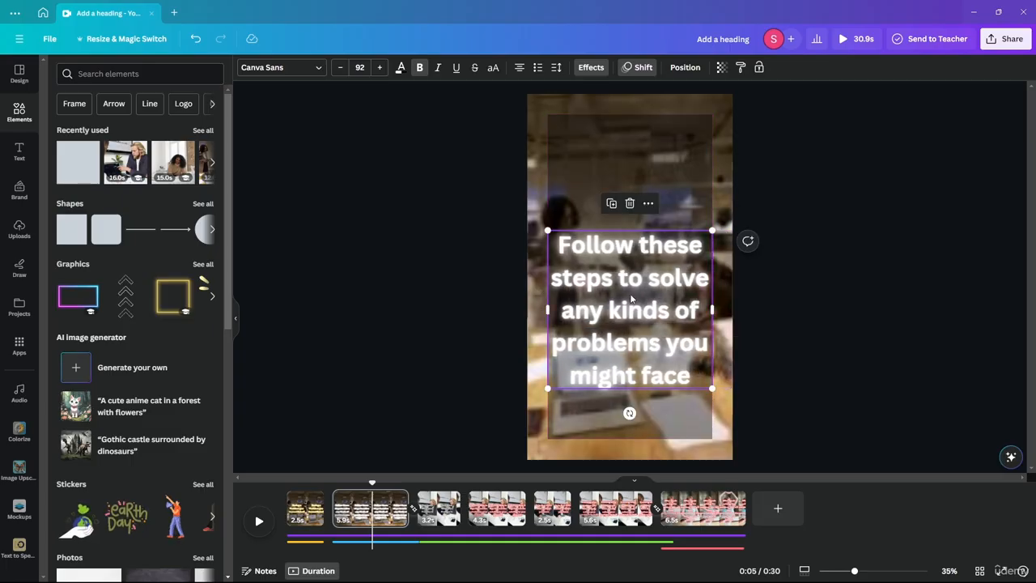
left_click_drag(633, 328, 632, 293)
left_click(795, 279)
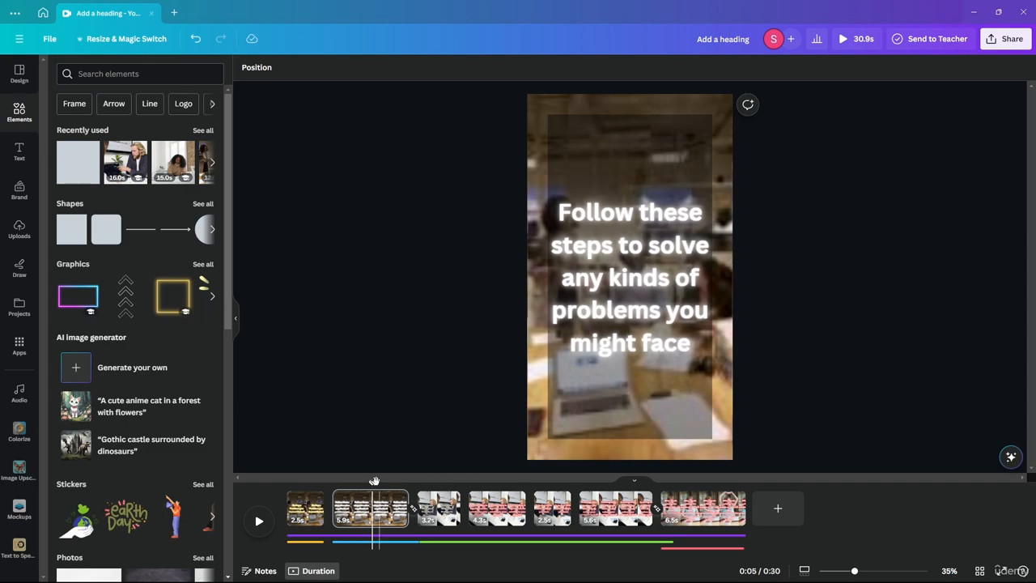
Paste the dark translucent rectangle onto the third page and send it behind the "First know What your Problem is" caption
left_click_drag(374, 481, 432, 480)
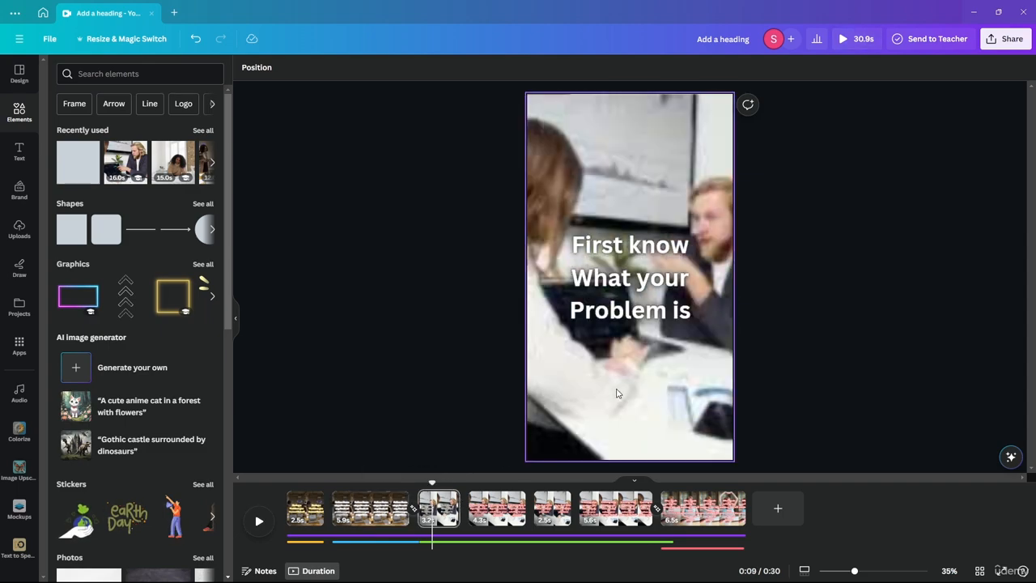
left_click(658, 345)
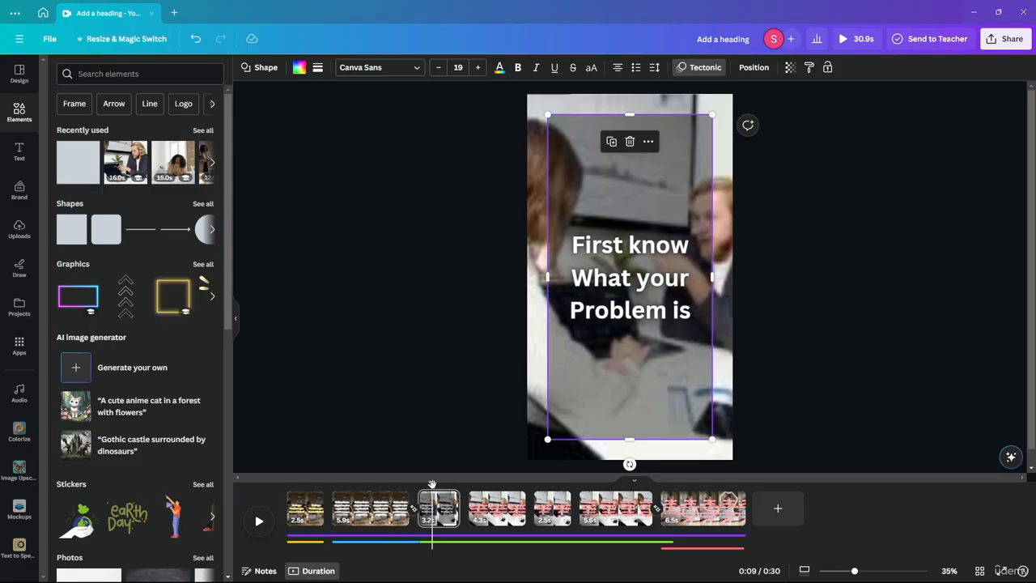
key("space")
key("space")
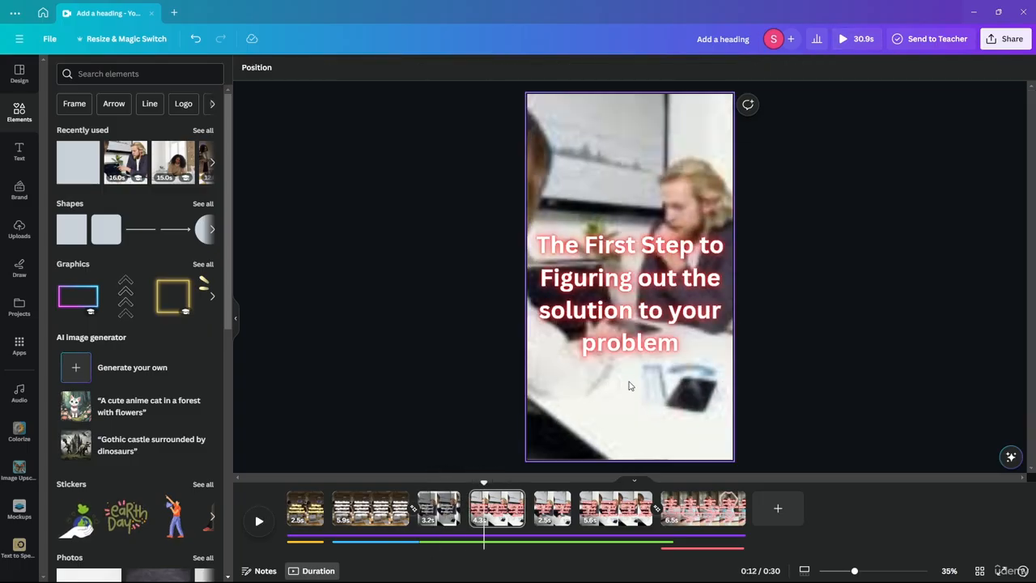
Paste the dark rectangle behind the fourth page's caption, and narrow and centre the caption to fit inside it
left_click(630, 397)
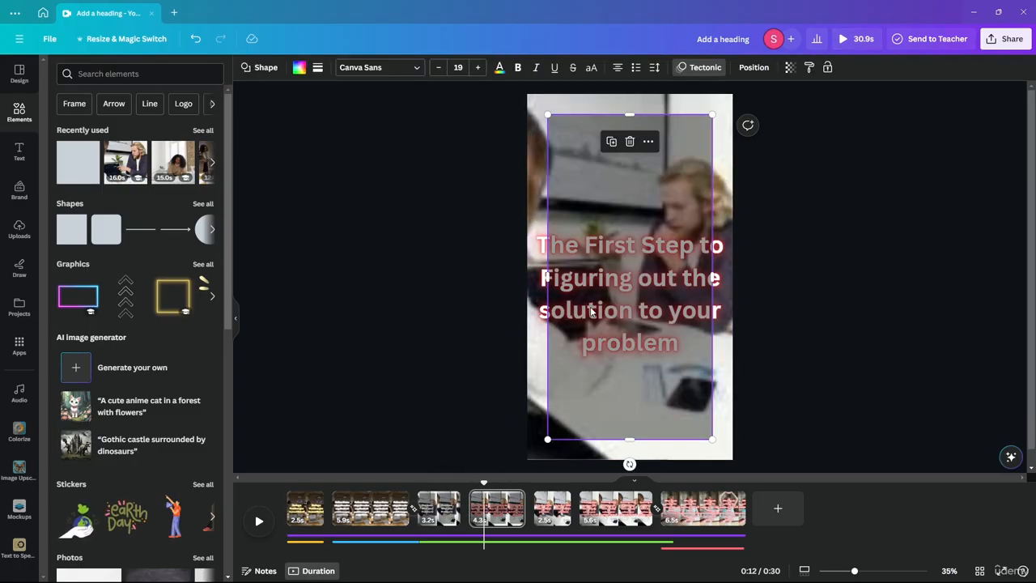
left_click(543, 295)
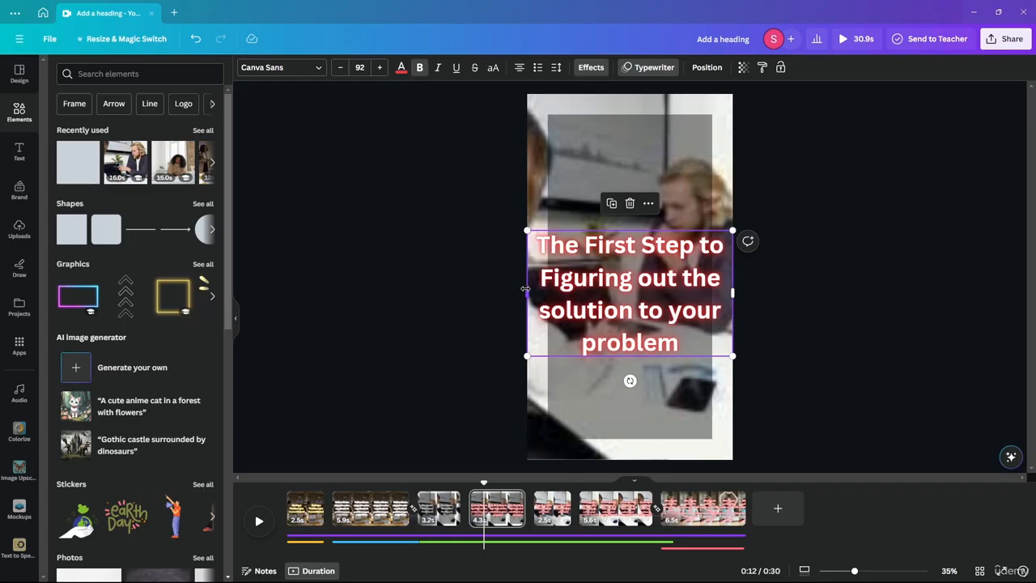
left_click_drag(526, 289, 548, 292)
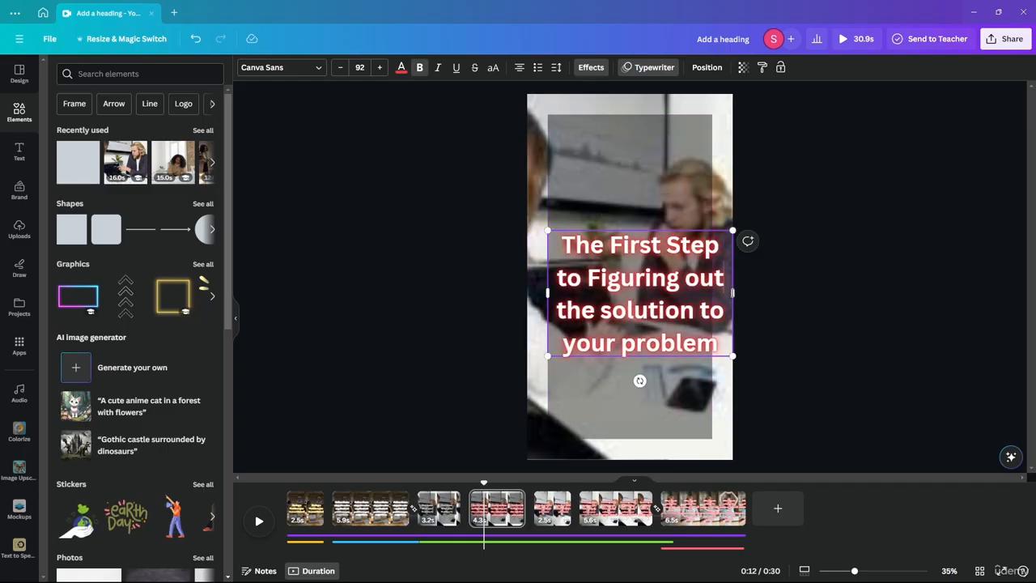
left_click_drag(733, 293, 713, 292)
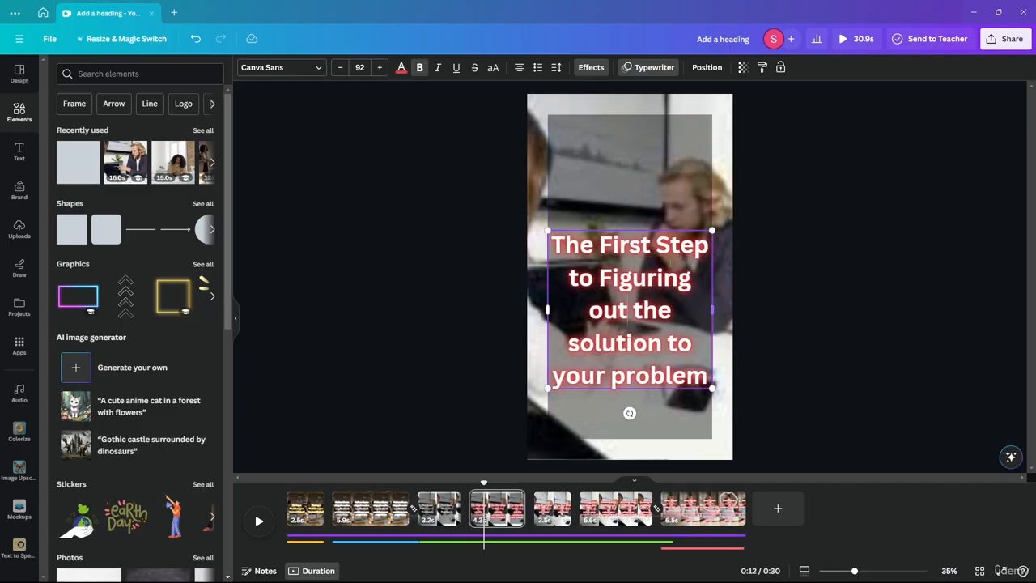
left_click_drag(631, 325, 631, 292)
left_click(850, 303)
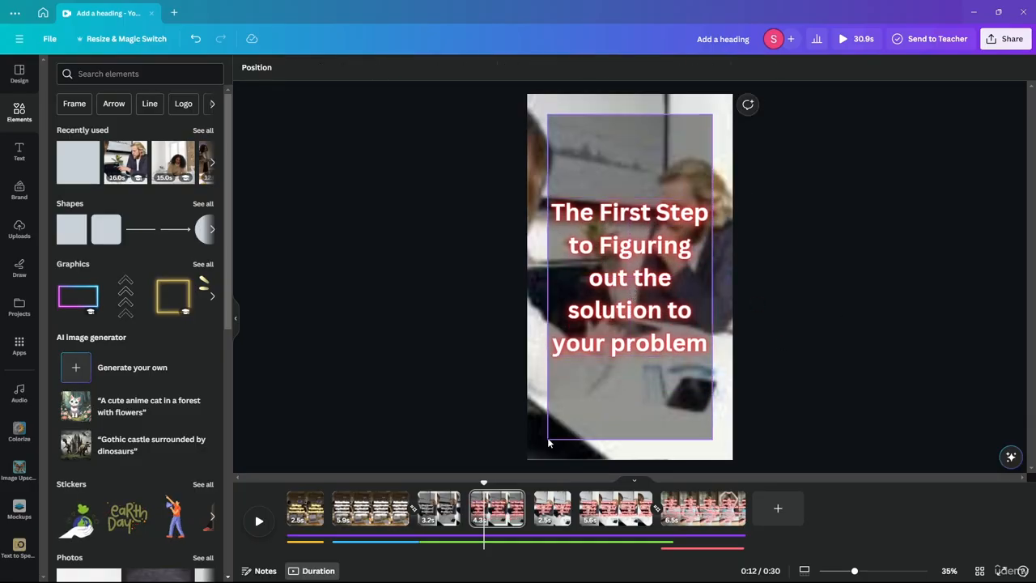
Paste the dark translucent rectangle onto the fifth page and send it behind the "Is to first know what problem you have" caption
left_click_drag(484, 483, 546, 483)
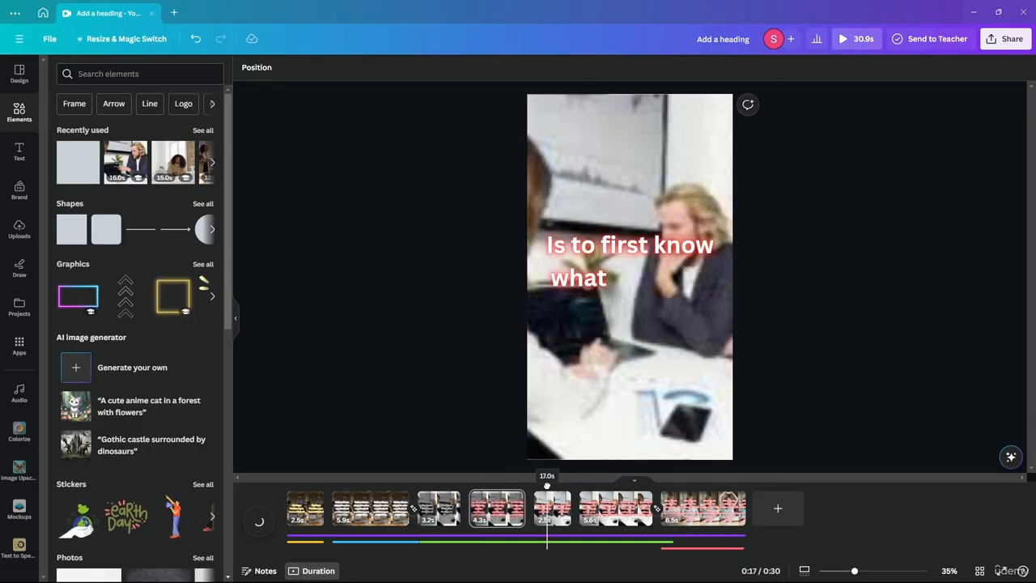
left_click(590, 298)
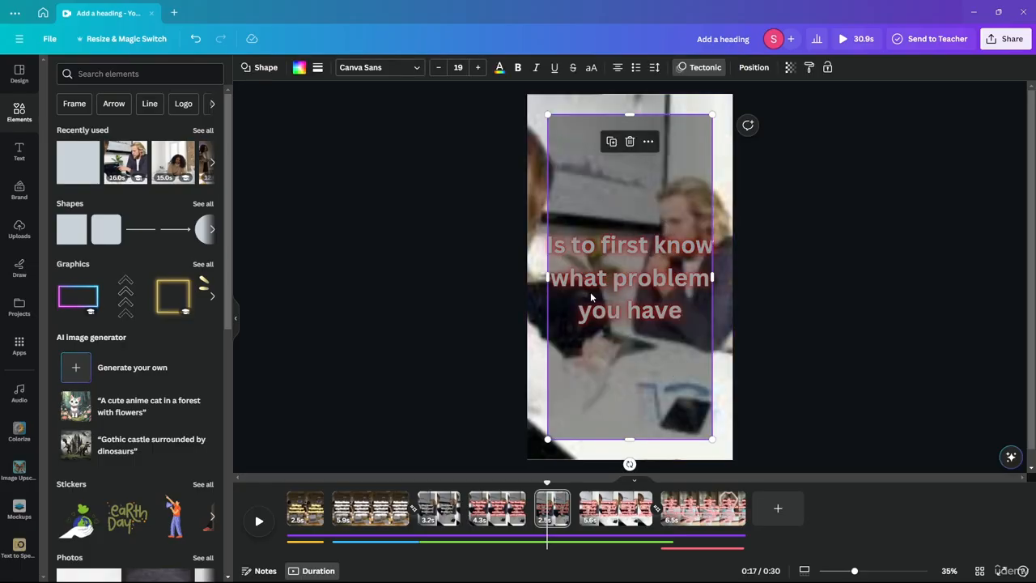
key("ctrl+[")
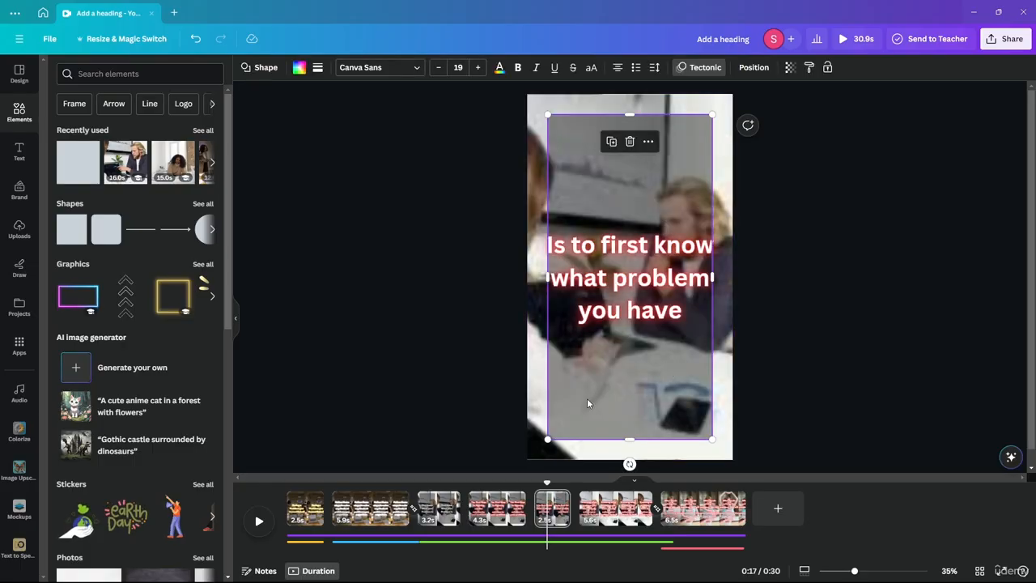
Narrow the fifth page's caption to the rectangle's width and centre it within the rectangle
left_click(614, 306)
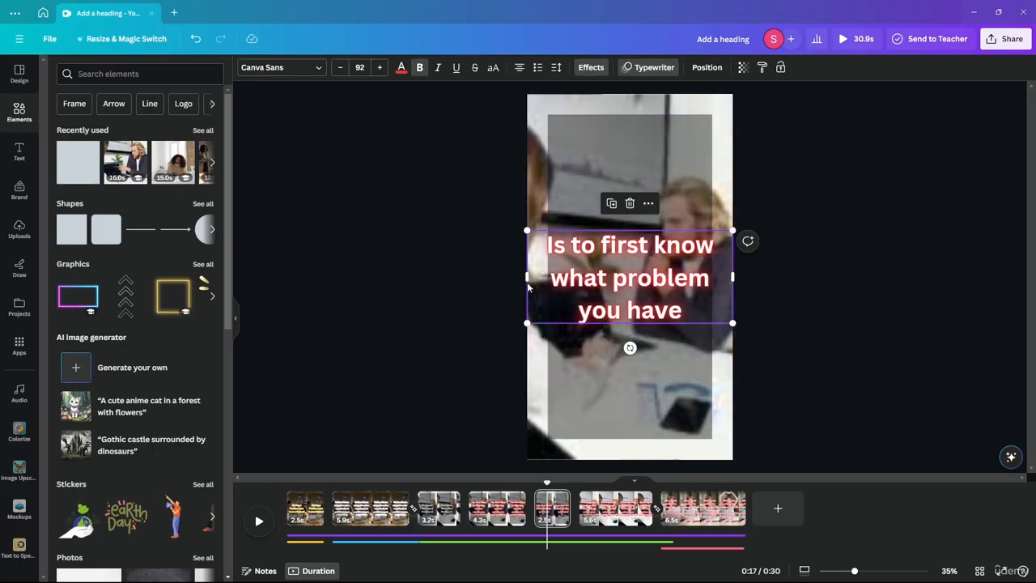
left_click_drag(528, 285, 548, 285)
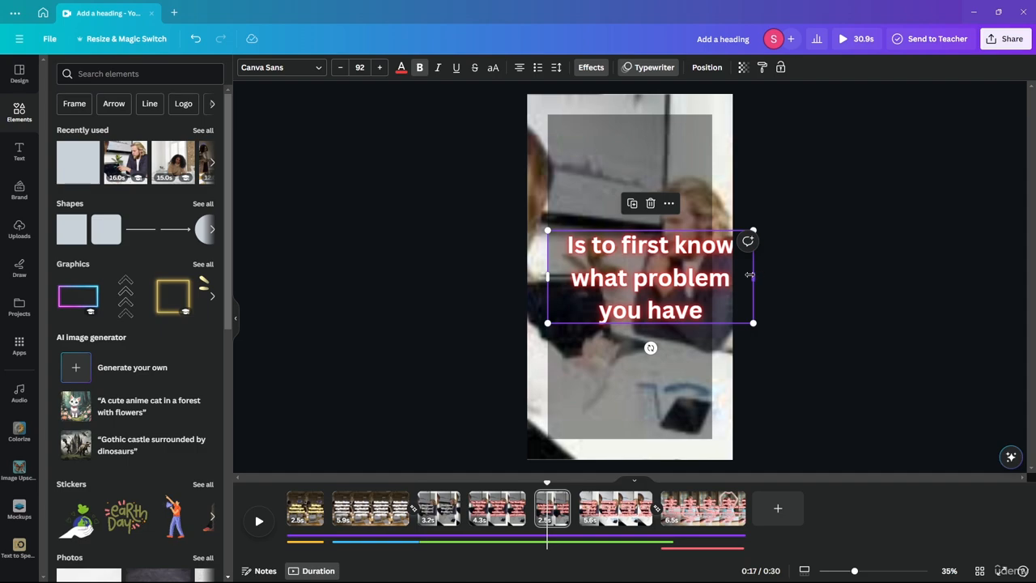
left_click_drag(750, 275, 713, 277)
left_click(813, 270)
left_click(640, 283)
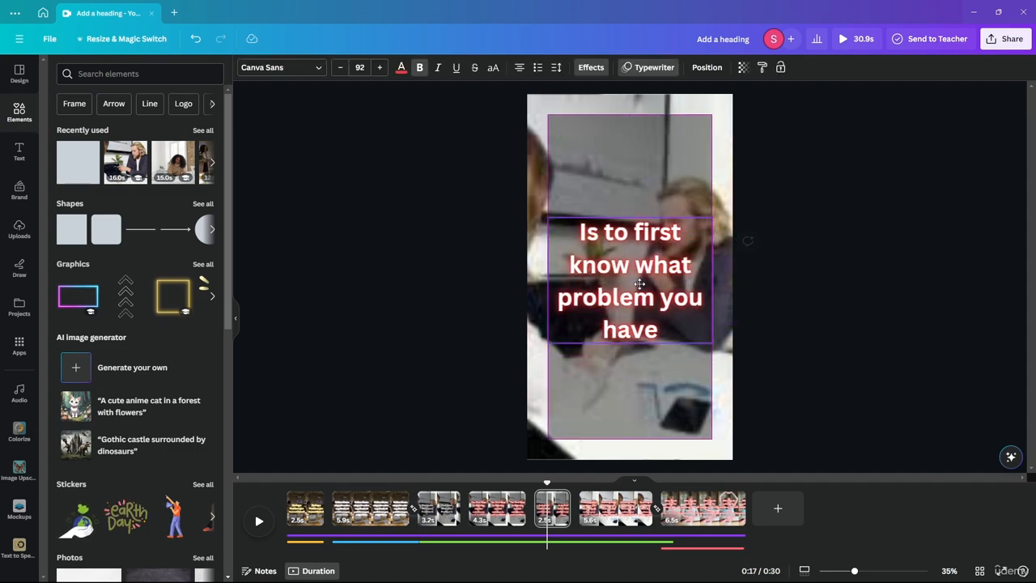
left_click_drag(639, 284, 639, 280)
left_click(817, 289)
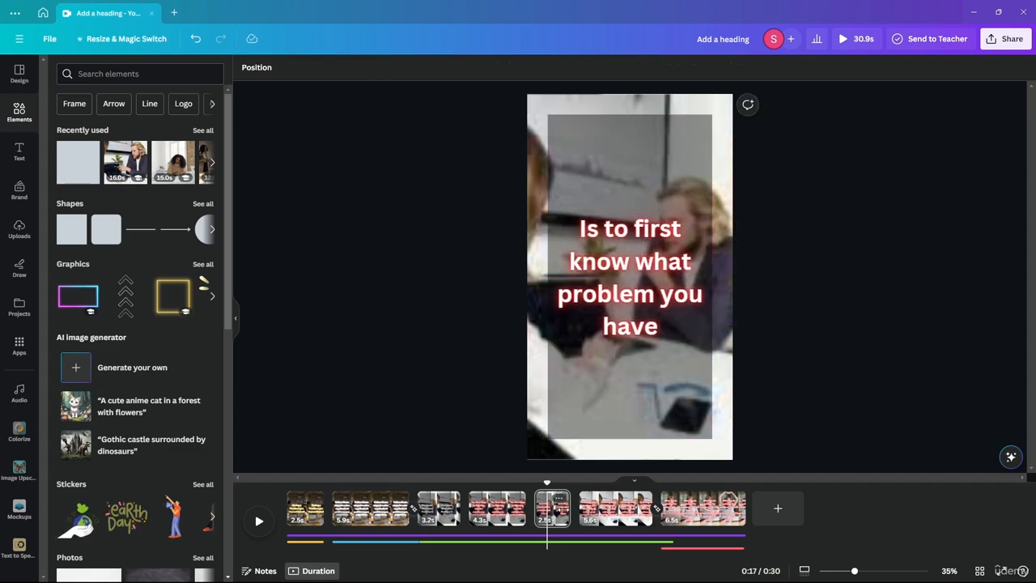
Paste the dark rectangle behind the sixth page's caption, and narrow and centre the caption to fit inside it
left_click(599, 492)
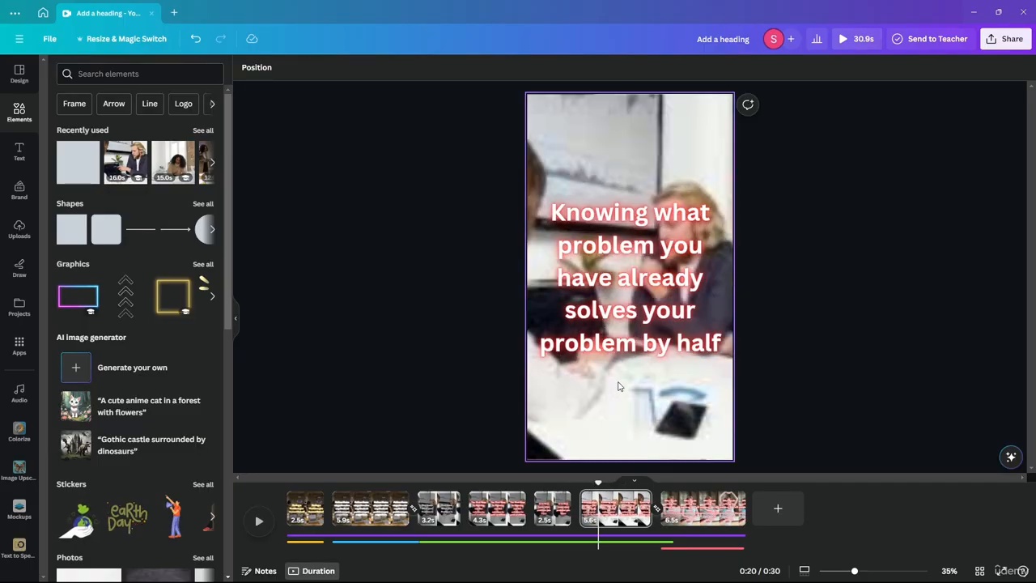
left_click(600, 334)
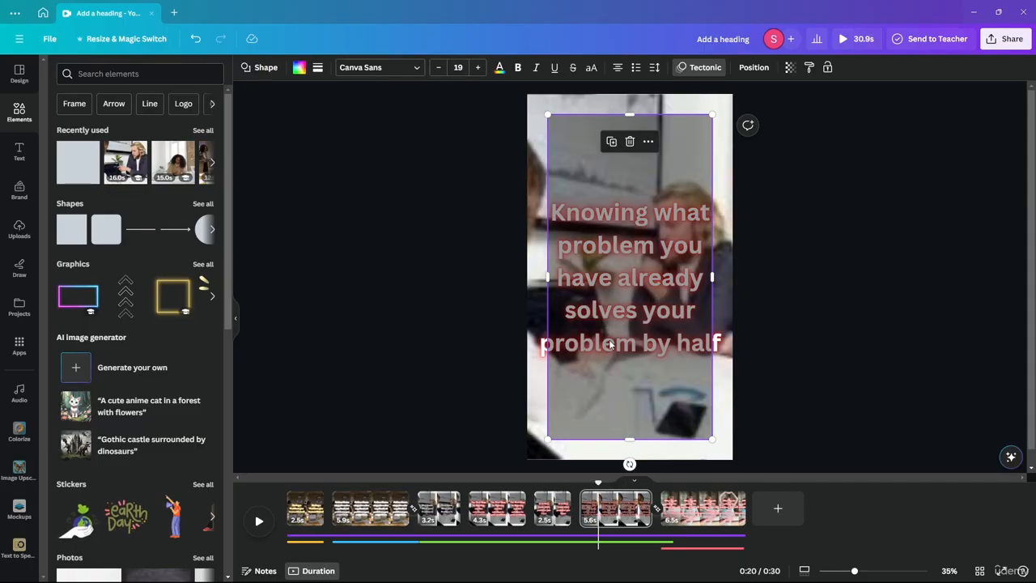
left_click(607, 299)
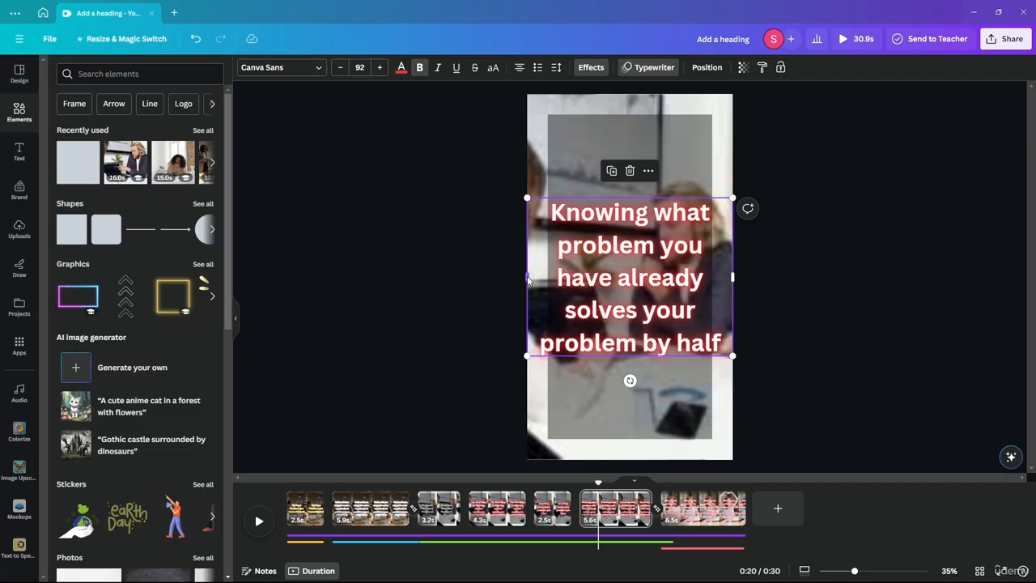
left_click_drag(526, 276, 548, 279)
left_click_drag(733, 278, 712, 277)
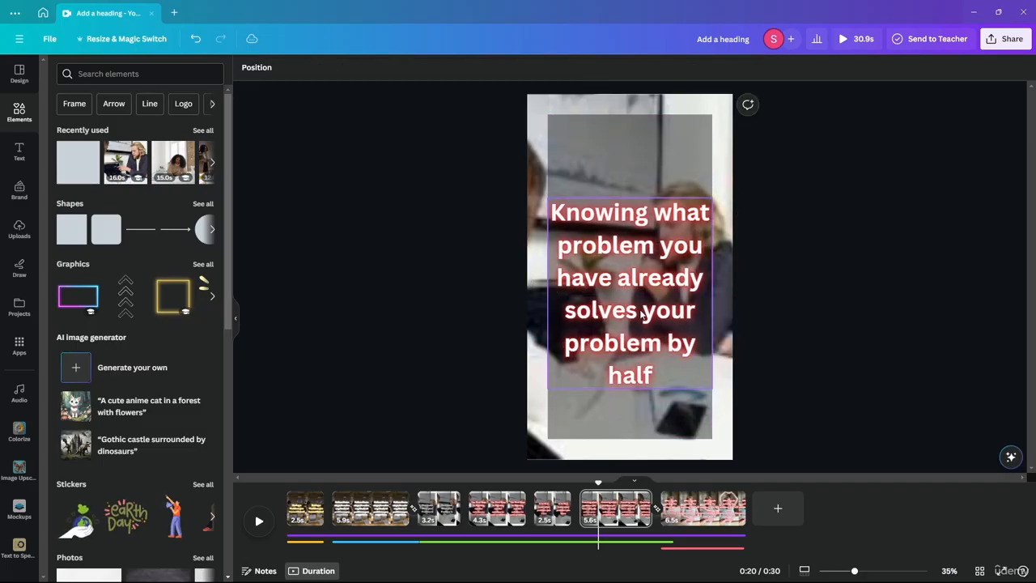
left_click_drag(641, 314, 642, 299)
left_click(826, 329)
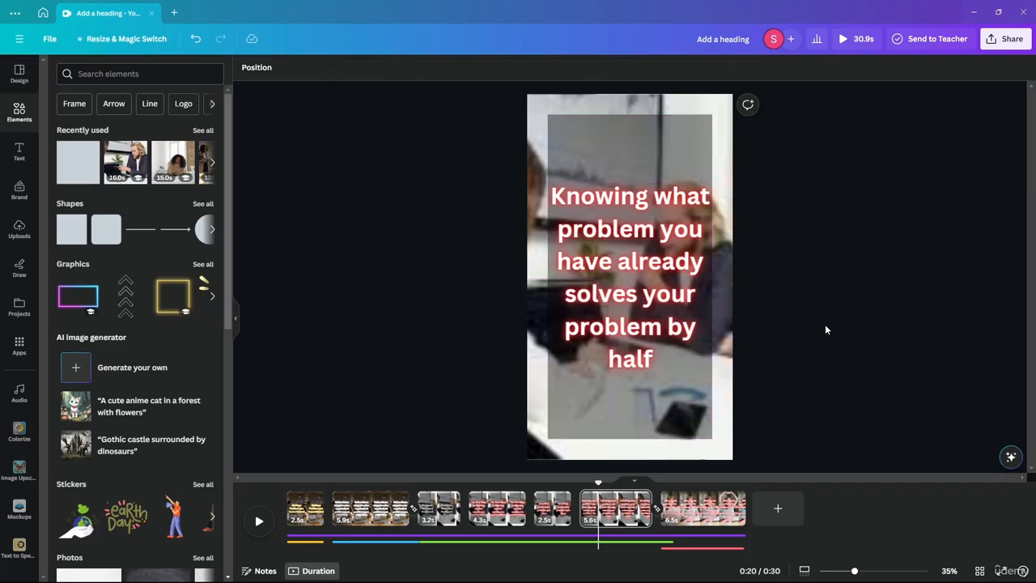
Paste the dark rectangle behind the last page's caption, and narrow and centre the caption to fit inside it
left_click_drag(598, 482, 678, 482)
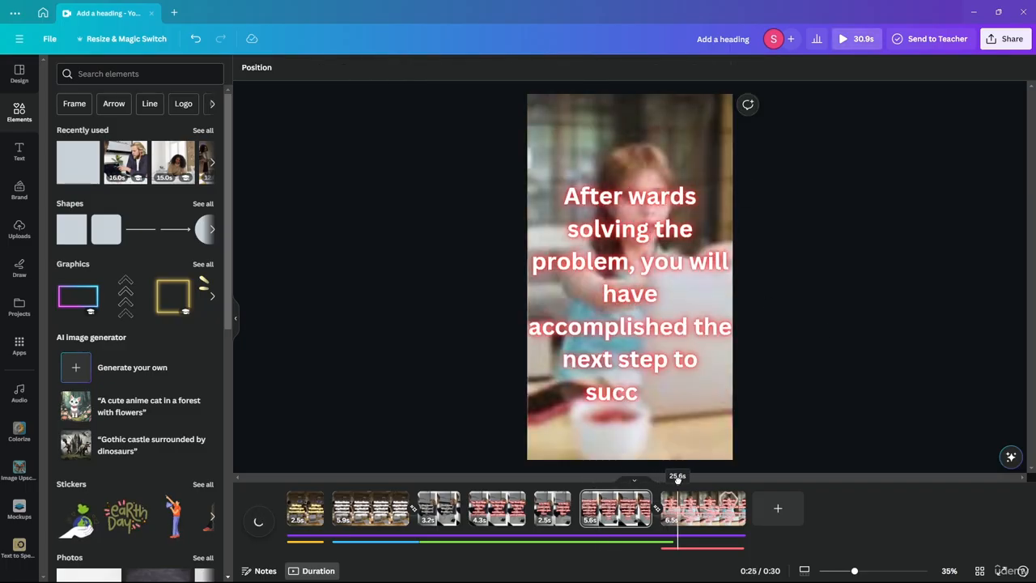
left_click(669, 435)
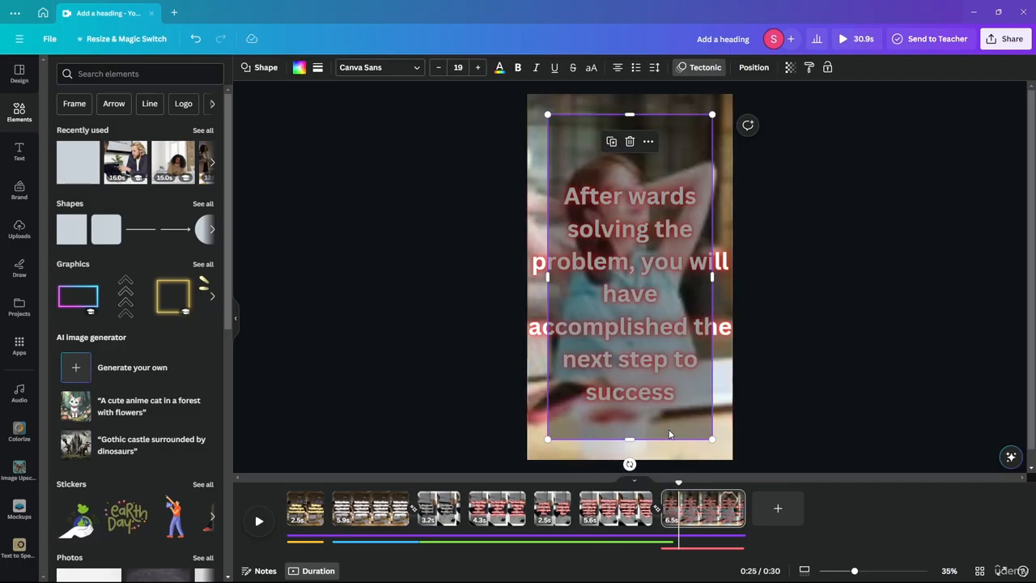
left_click(654, 310)
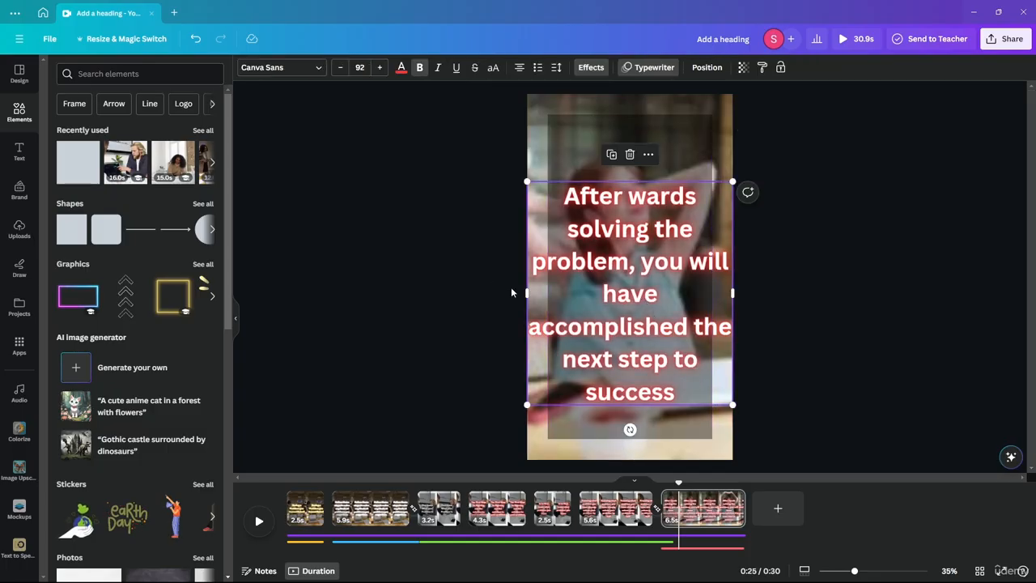
left_click_drag(523, 291, 548, 292)
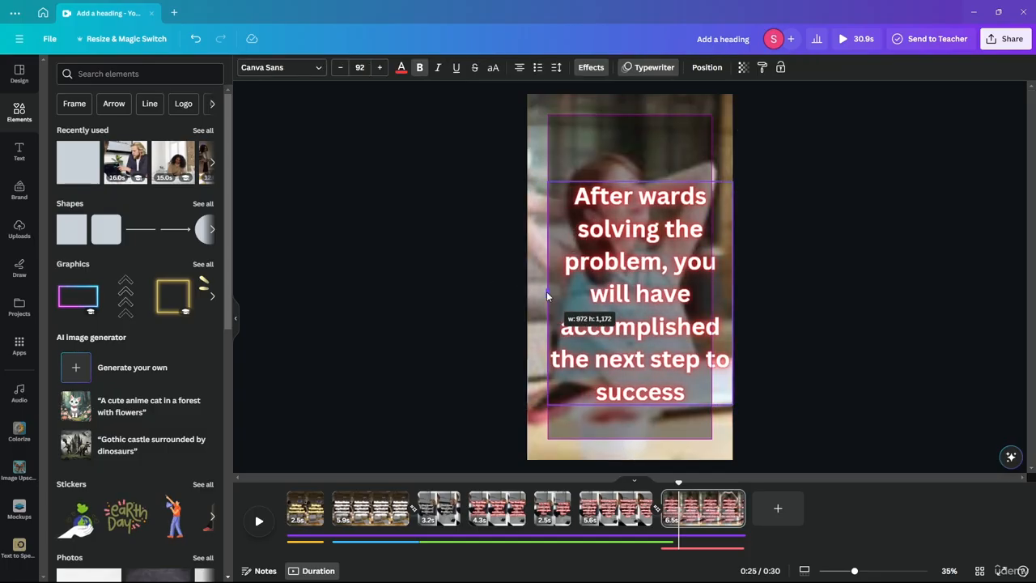
left_click_drag(736, 294, 716, 297)
left_click(755, 293)
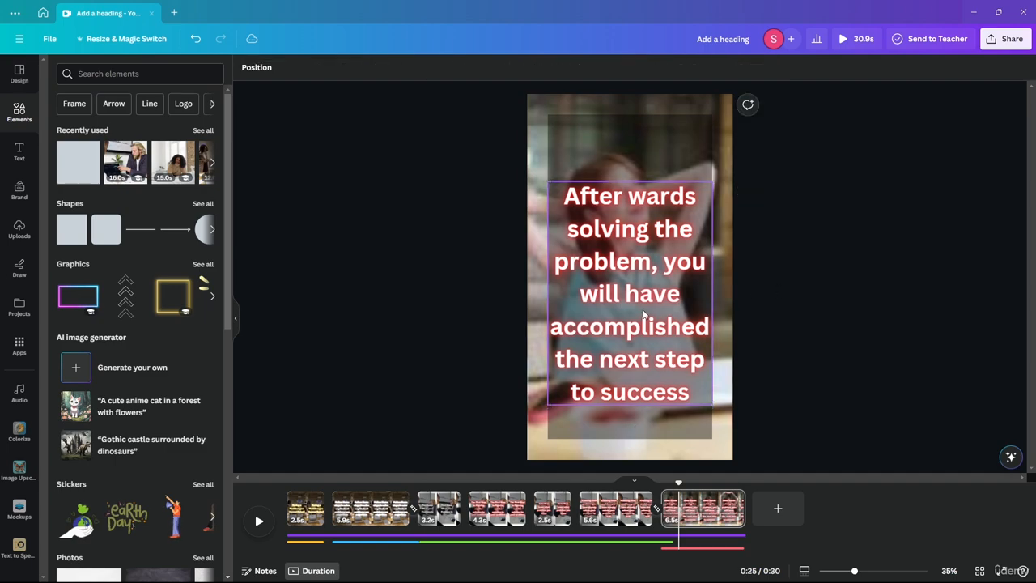
left_click_drag(644, 315, 644, 299)
left_click(709, 470)
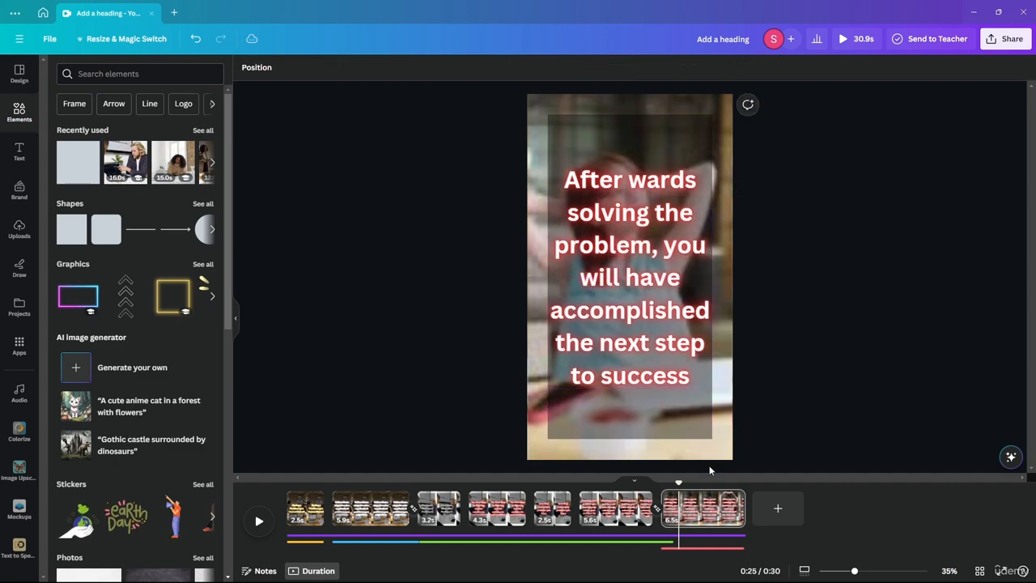
Play the whole video from the start to check the captions, rectangles and transitions
left_click_drag(678, 483, 252, 492)
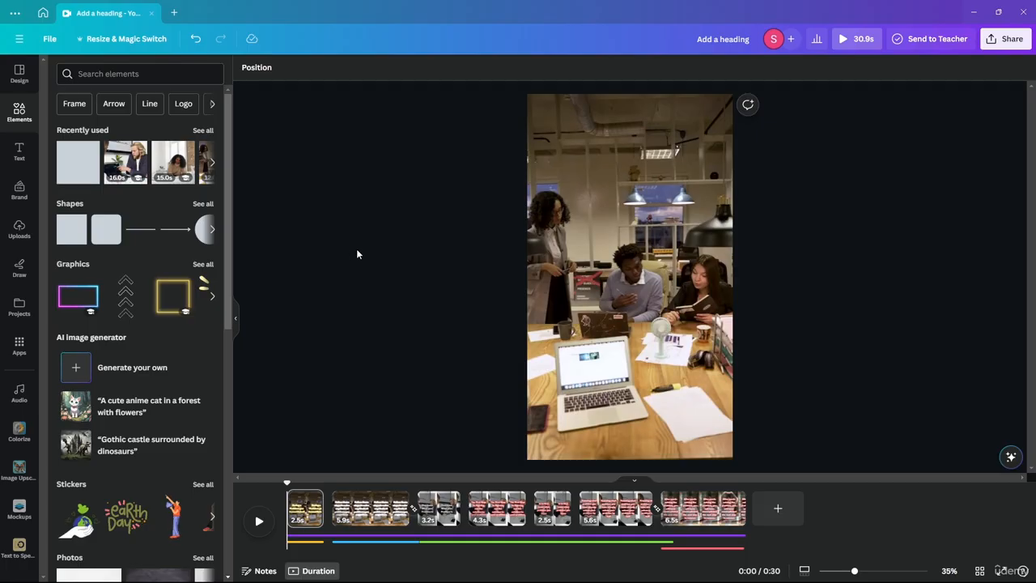
key("space")
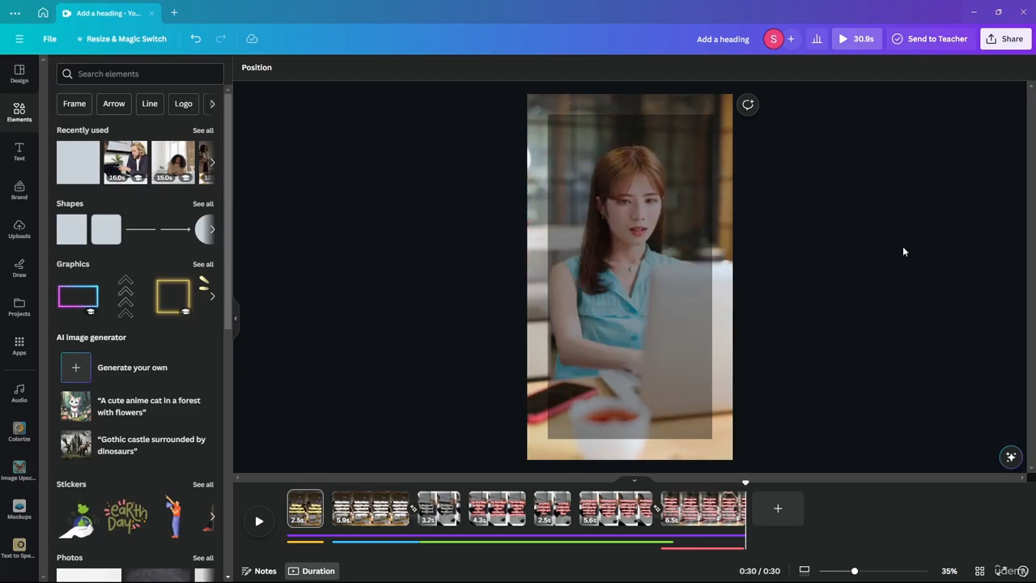
Set a fade-out of 0.8 s on the audio track that spans the whole video
left_click(729, 536)
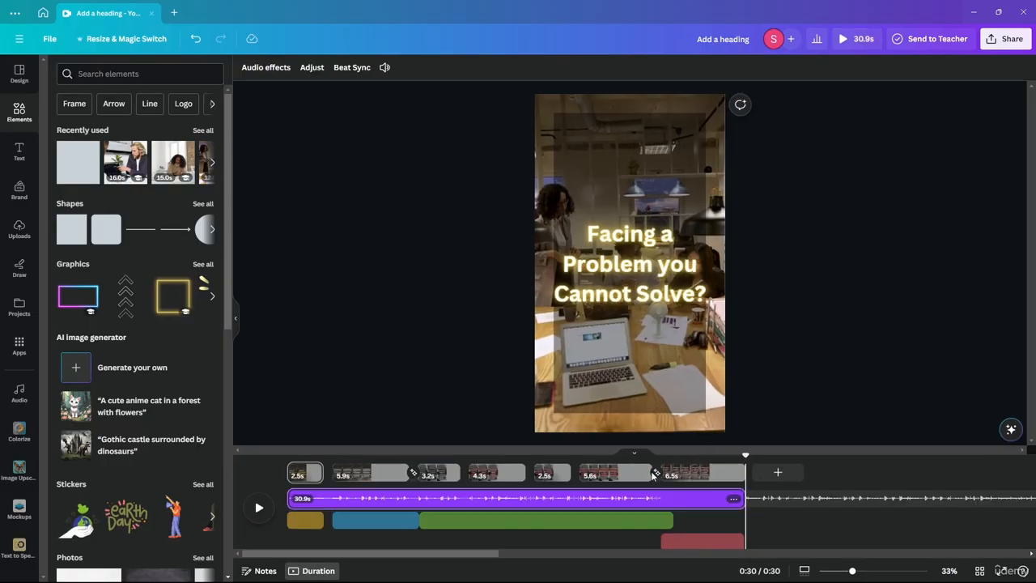
left_click(268, 67)
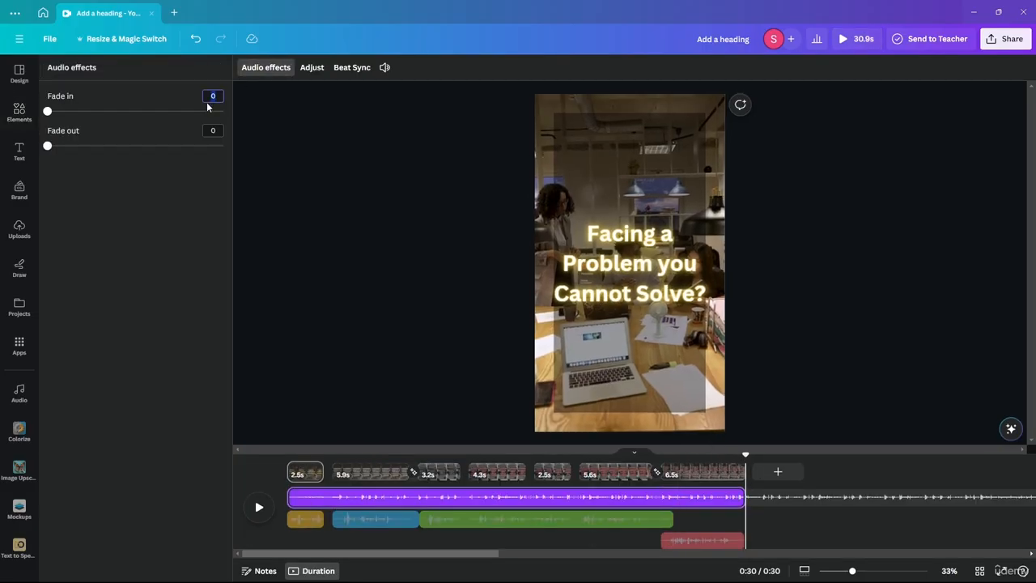
left_click_drag(47, 146, 76, 149)
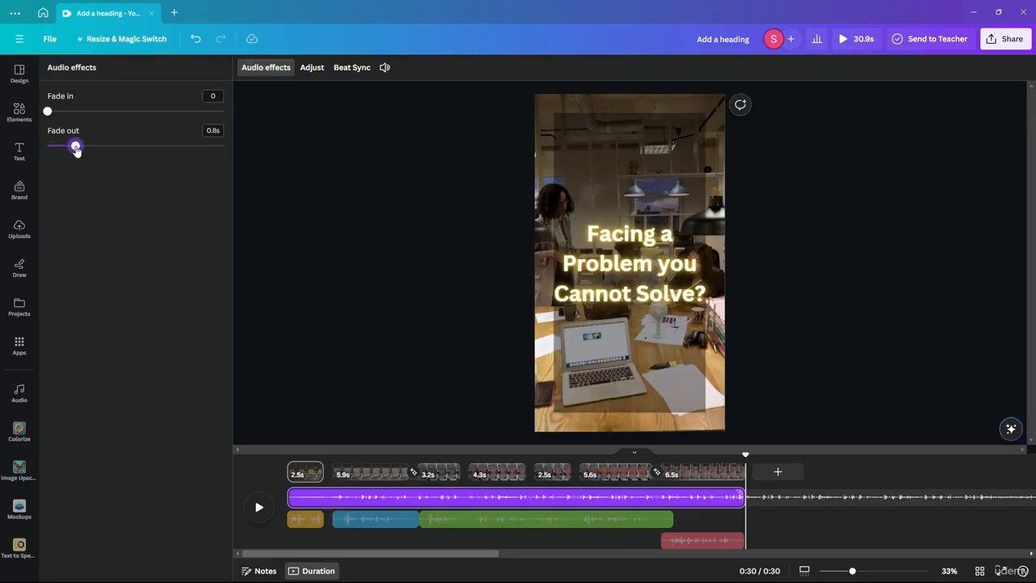
left_click(746, 454)
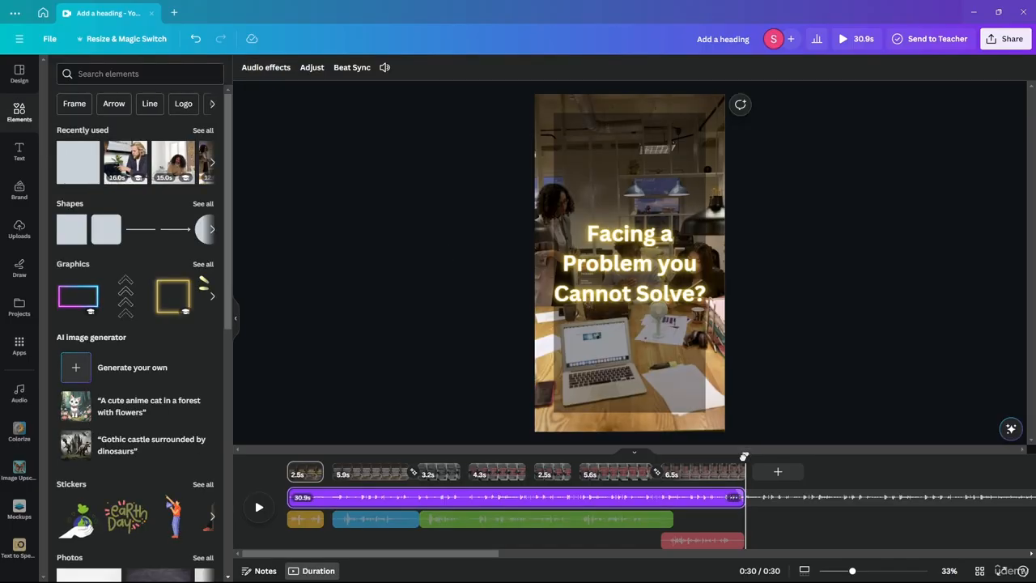
Play the end of the last page to check the audio fade-out, and deselect the track
left_click_drag(744, 457, 714, 455)
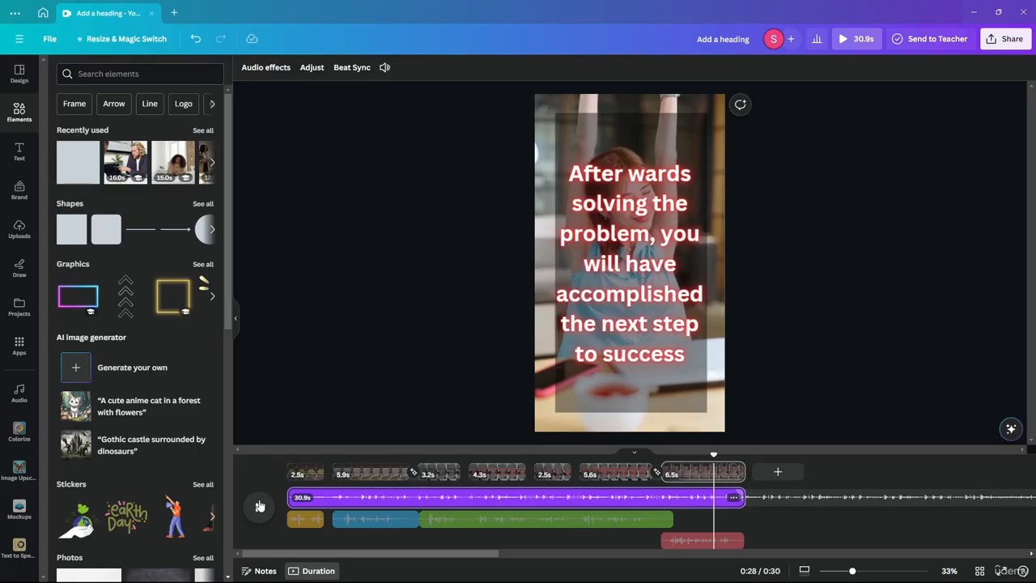
left_click(260, 506)
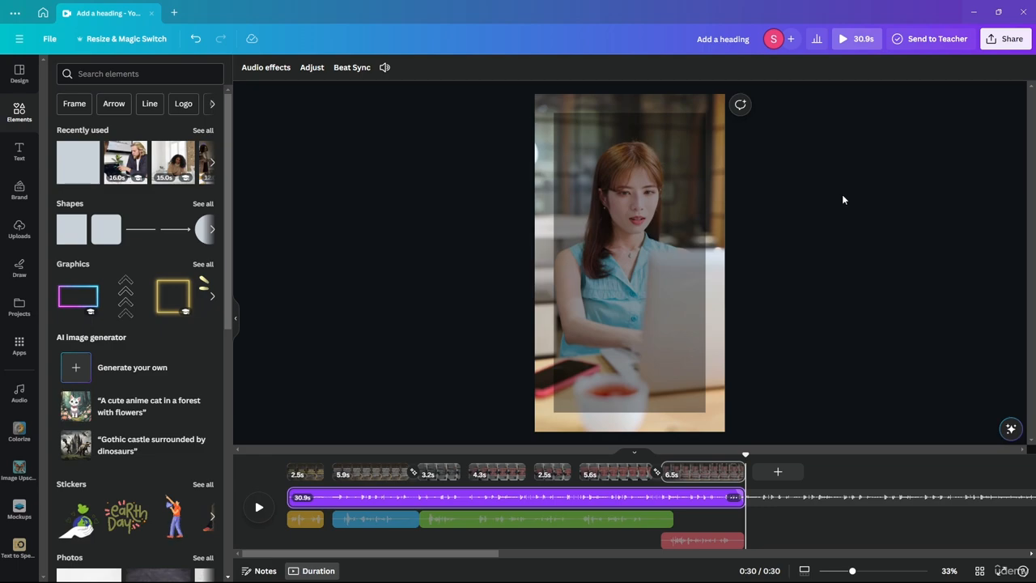
left_click(516, 282)
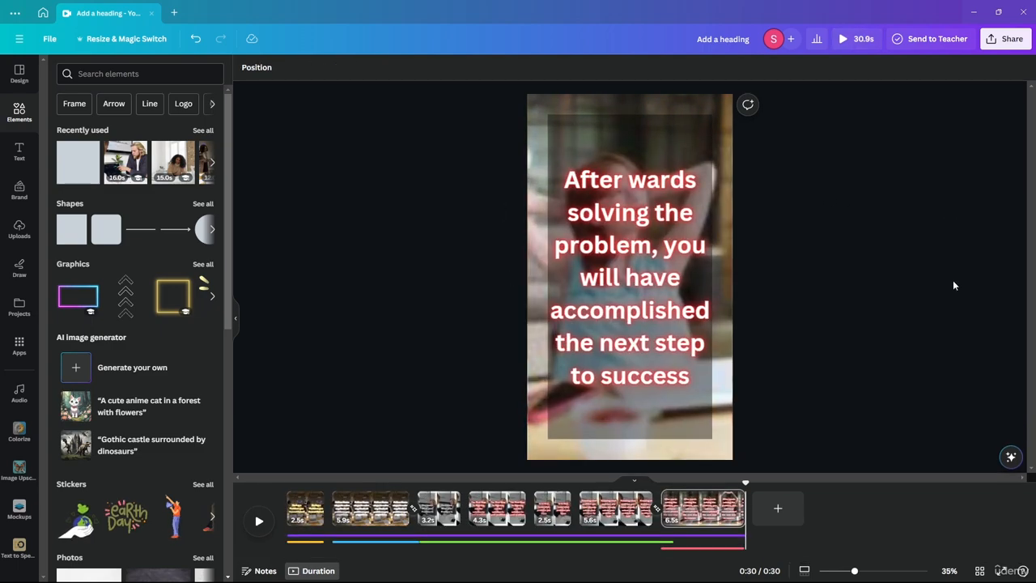